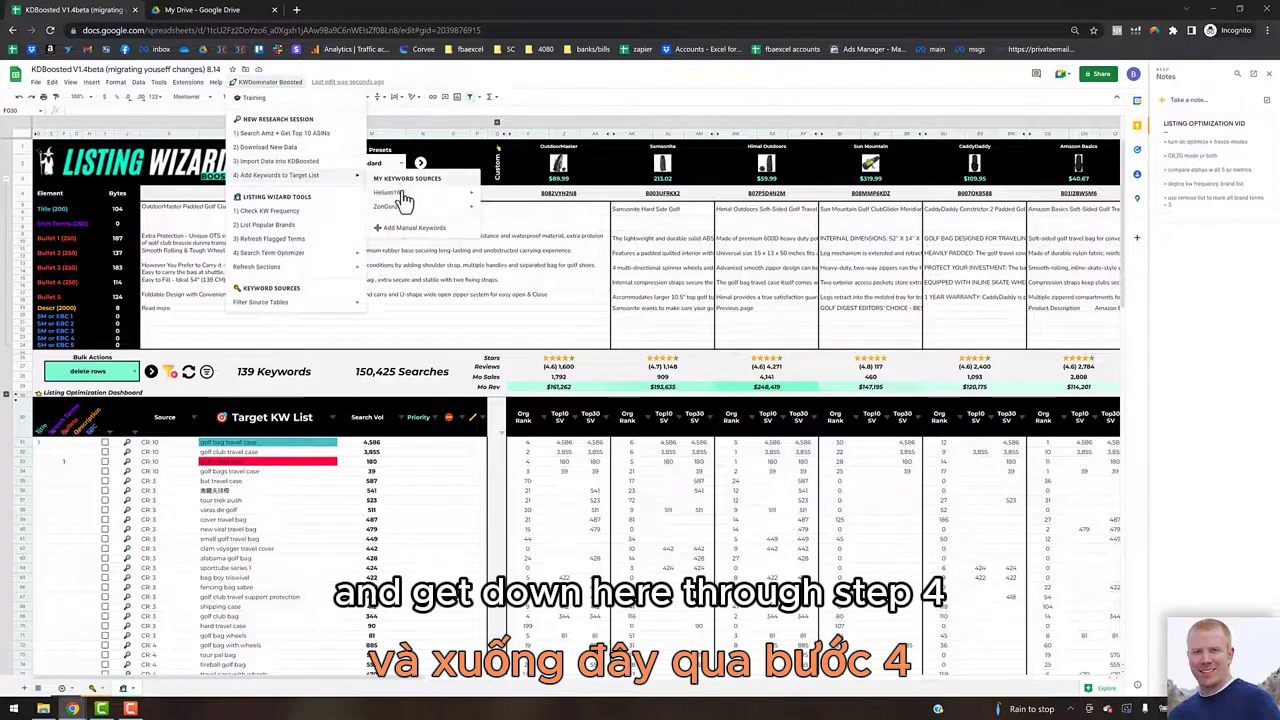
pyautogui.moveTo(400, 200)
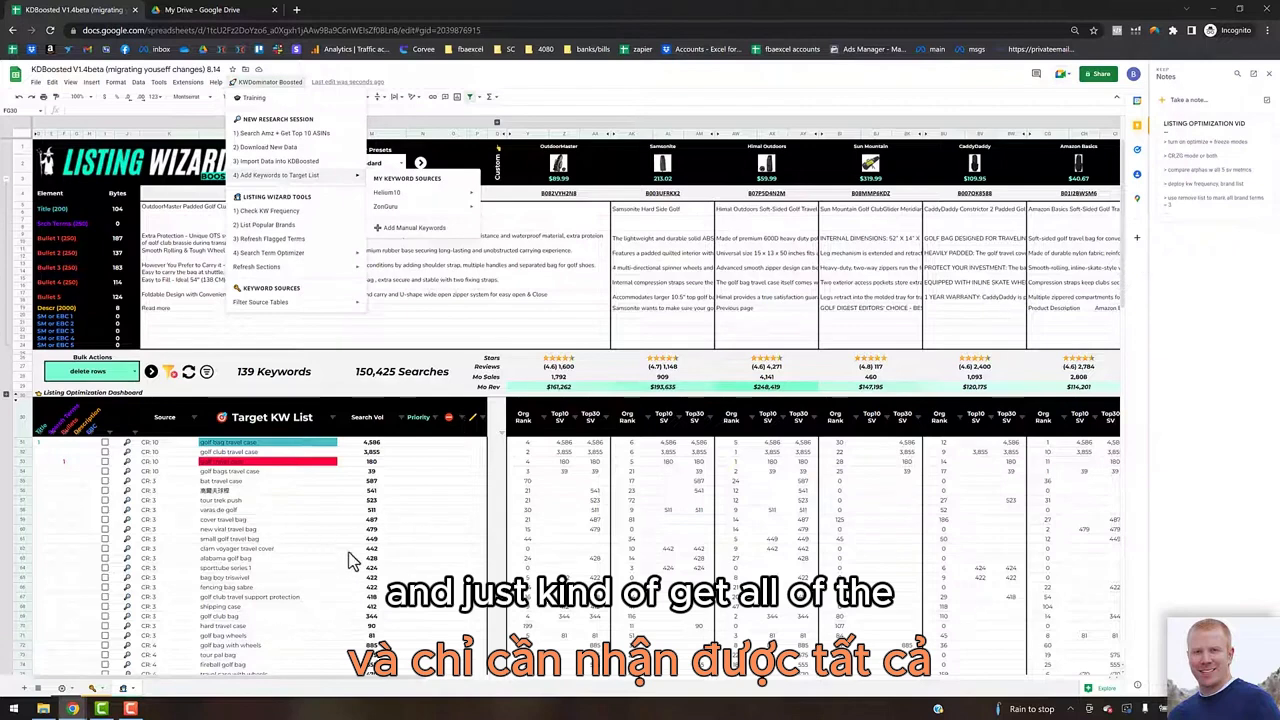
pyautogui.click(426, 511)
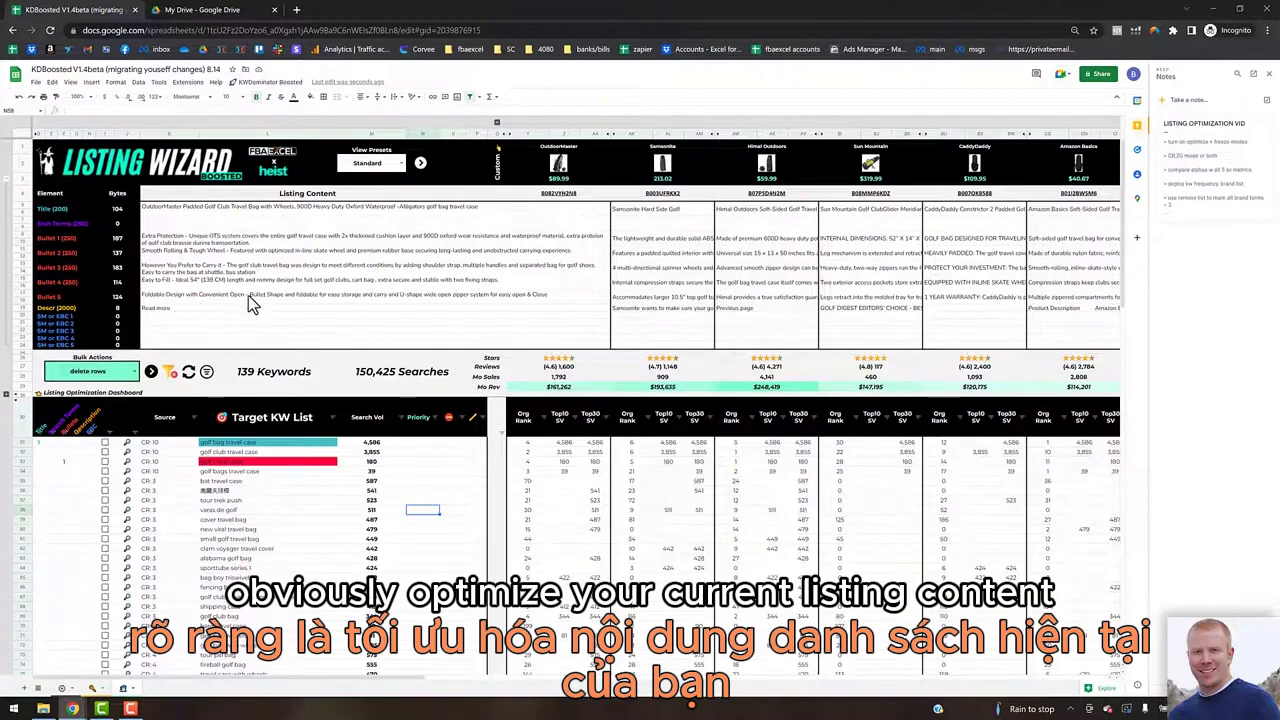
pyautogui.click(186, 214)
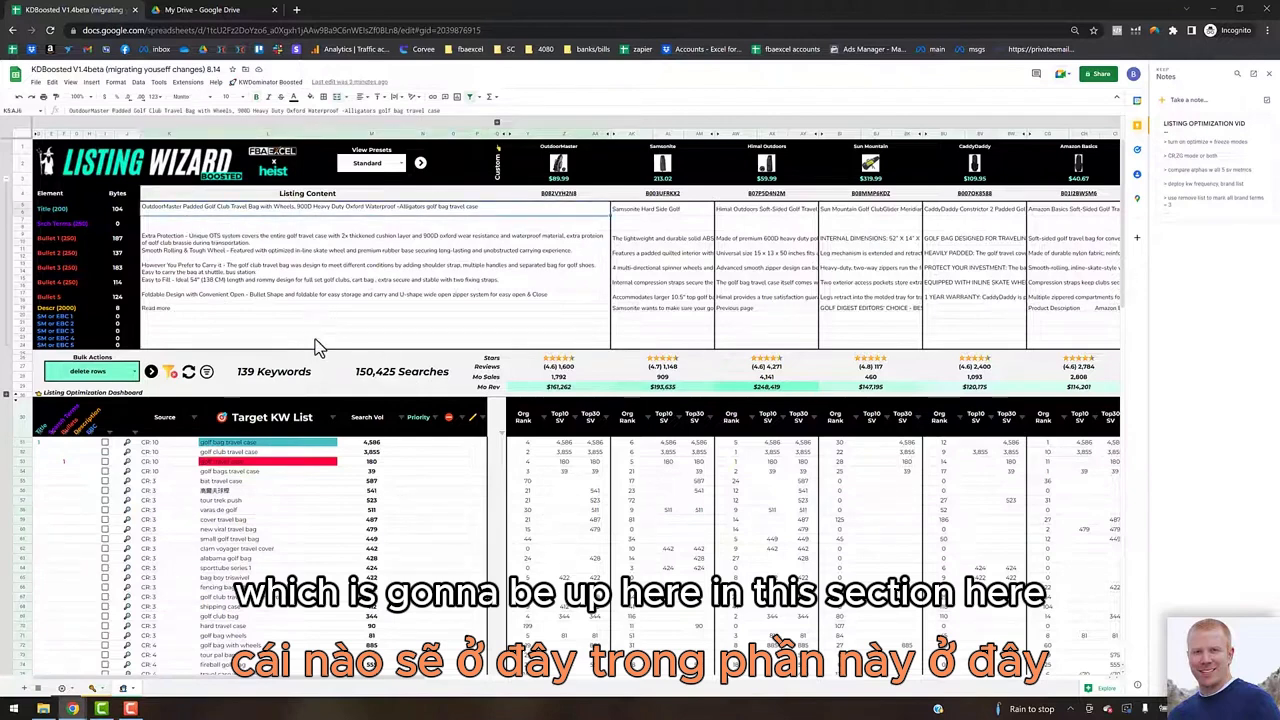
pyautogui.click(426, 471)
pyautogui.click(424, 443)
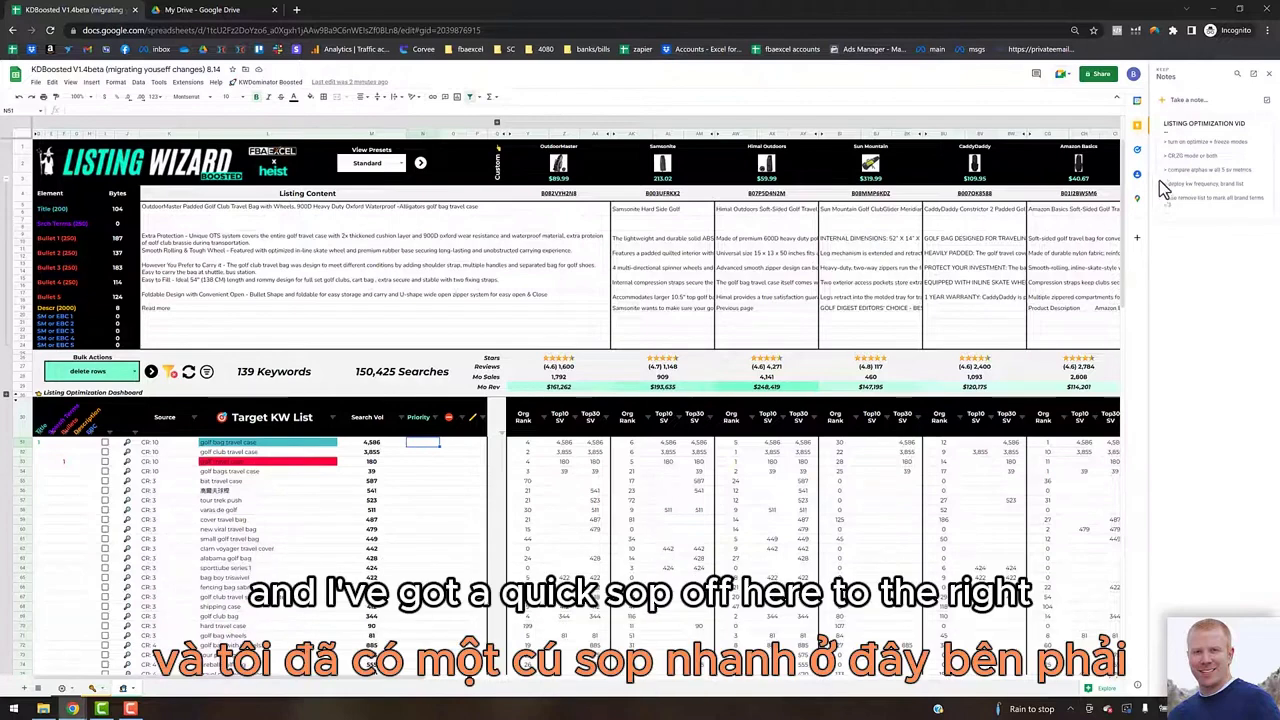
# Open the LISTING OPTIMIZATION VID note and review its Keyword Sources checklist.
pyautogui.click(1204, 172)
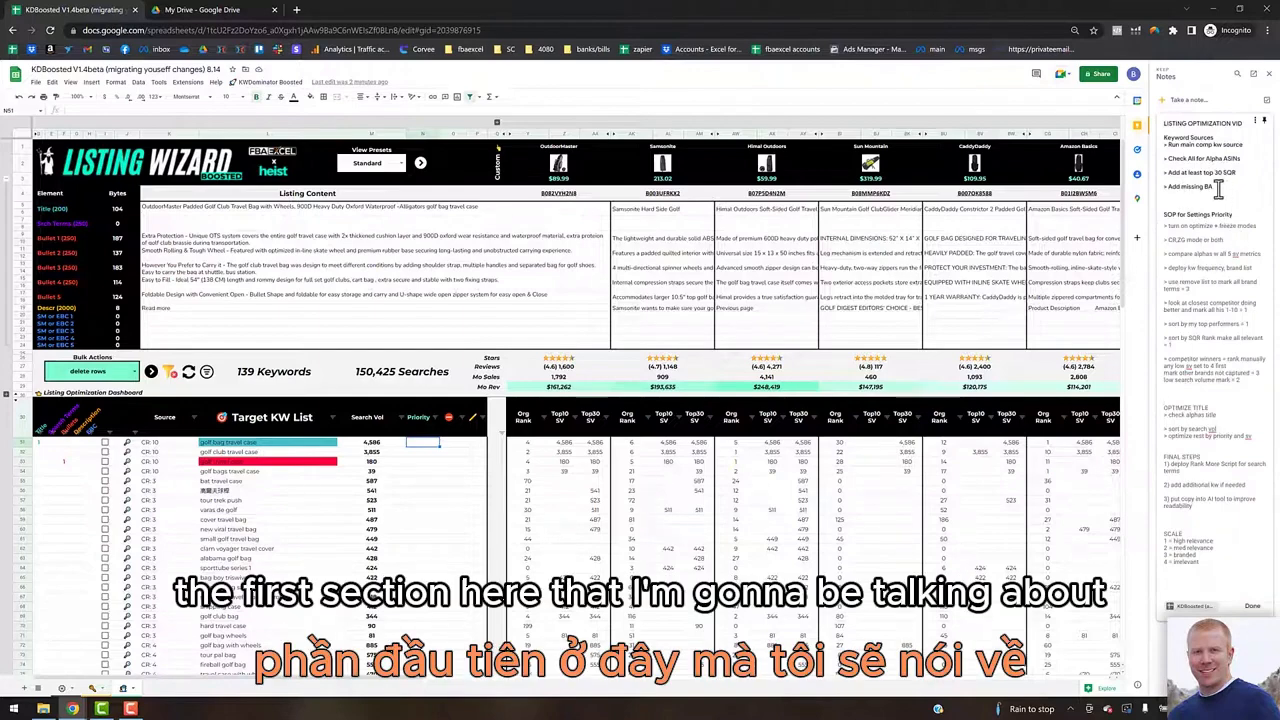
pyautogui.moveTo(1228, 187); pyautogui.dragTo(1168, 160)
pyautogui.click(1192, 246)
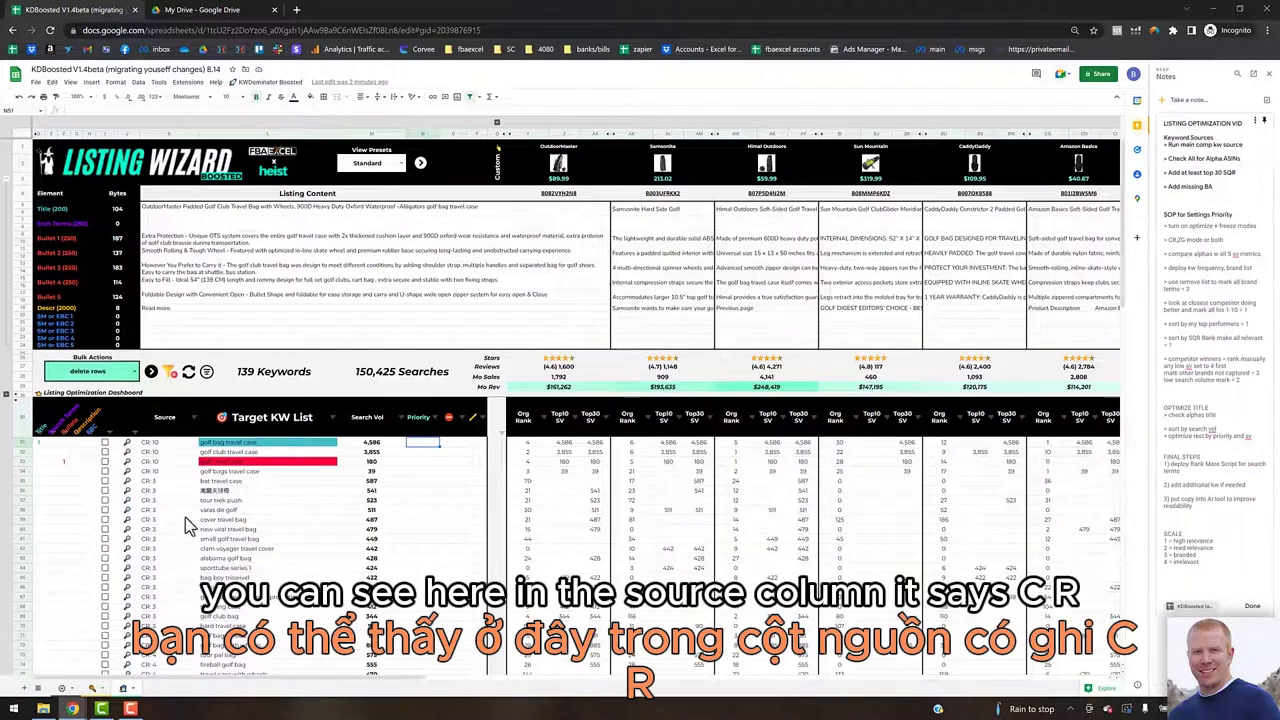
# Examine the Source column of the Target KW List for Cerebro scores and Alpha ASIN entries.
pyautogui.click(152, 470)
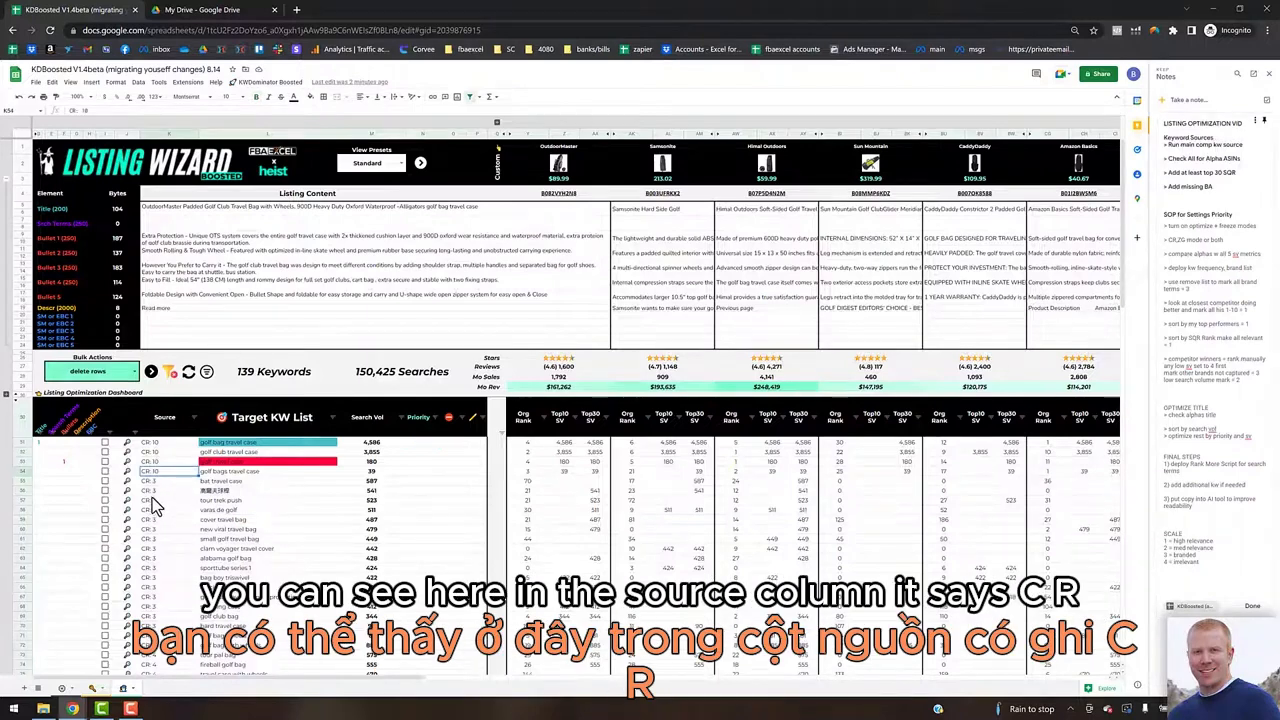
pyautogui.scroll(-1, 152, 497)
pyautogui.scroll(-5, 152, 497)
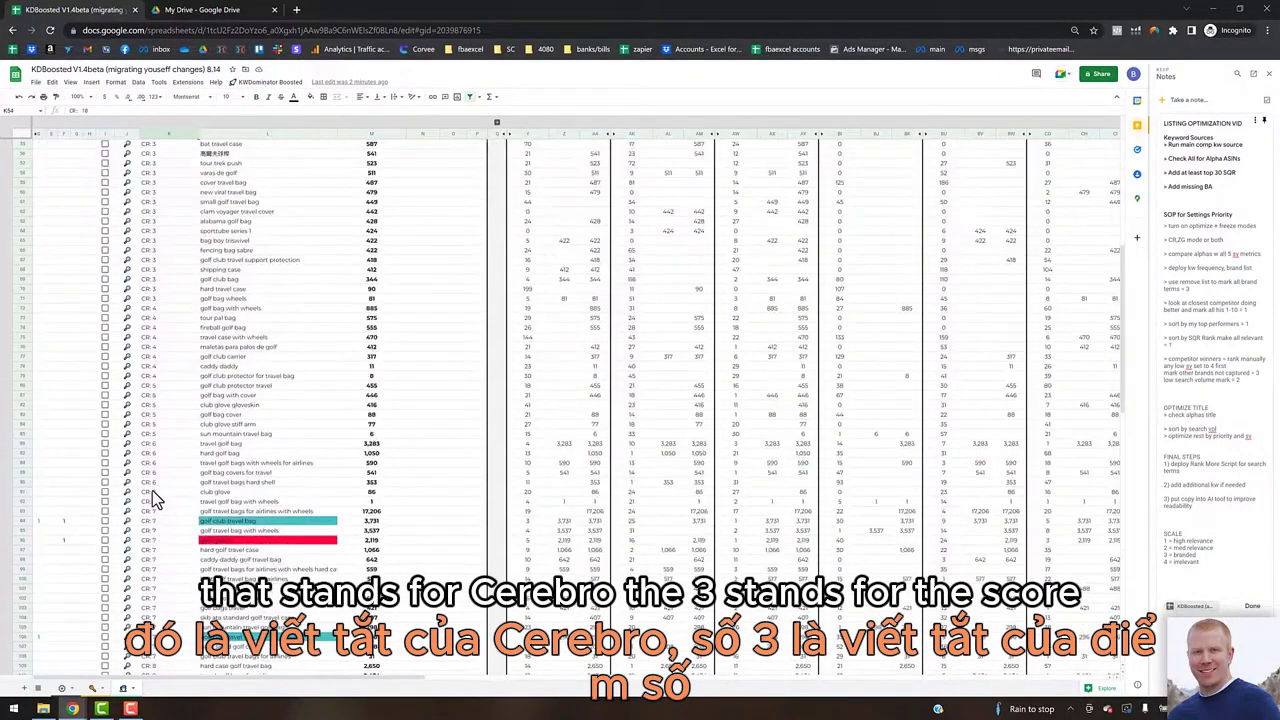
pyautogui.click(163, 281)
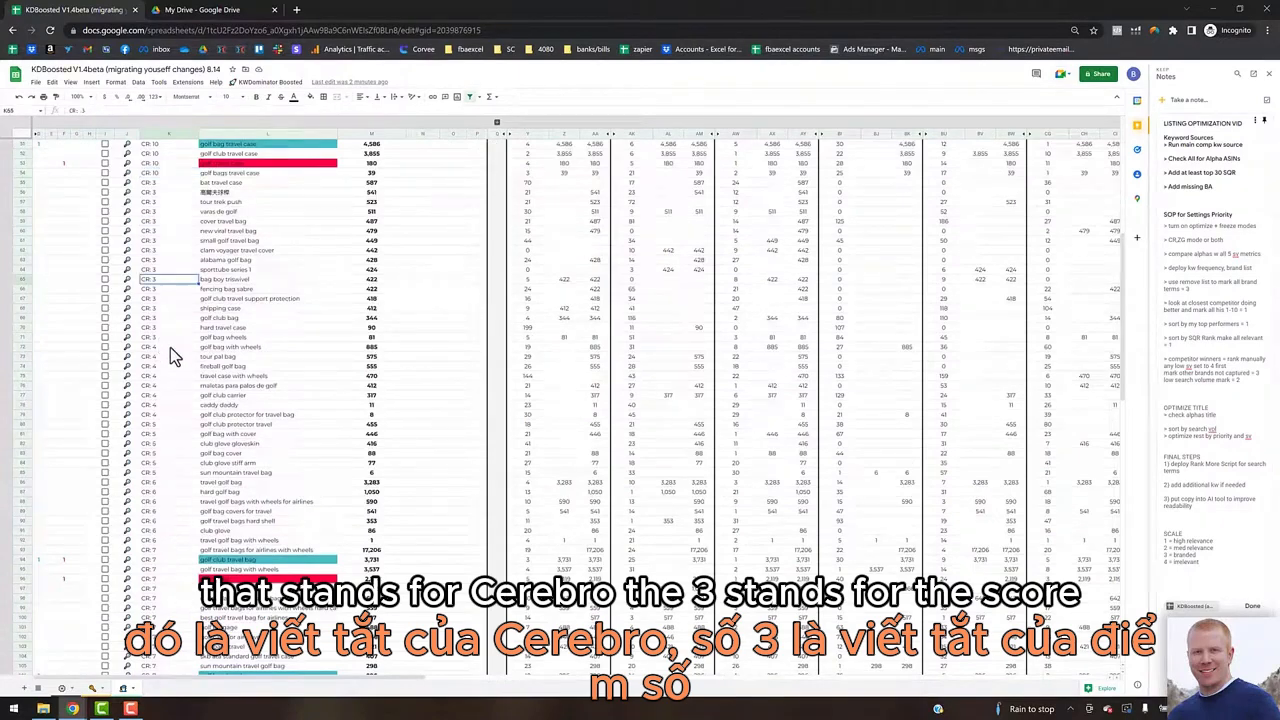
pyautogui.scroll(-10, 171, 425)
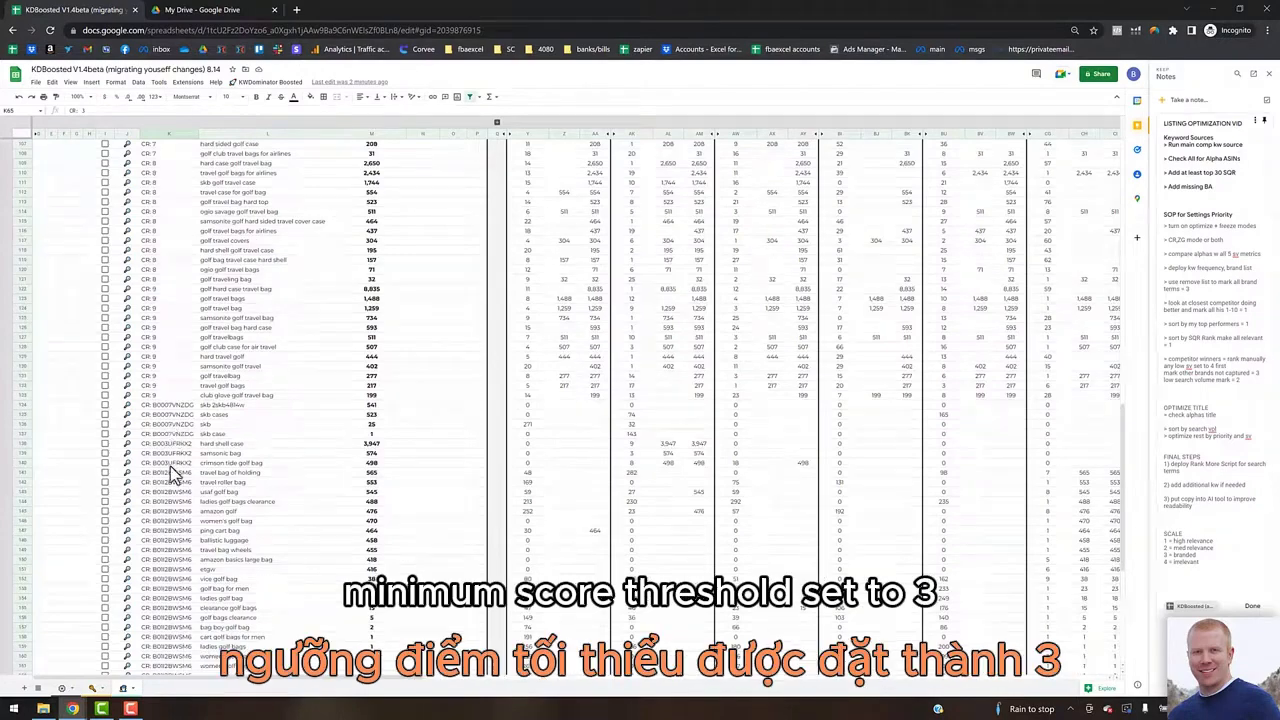
pyautogui.scroll(1, 157, 445)
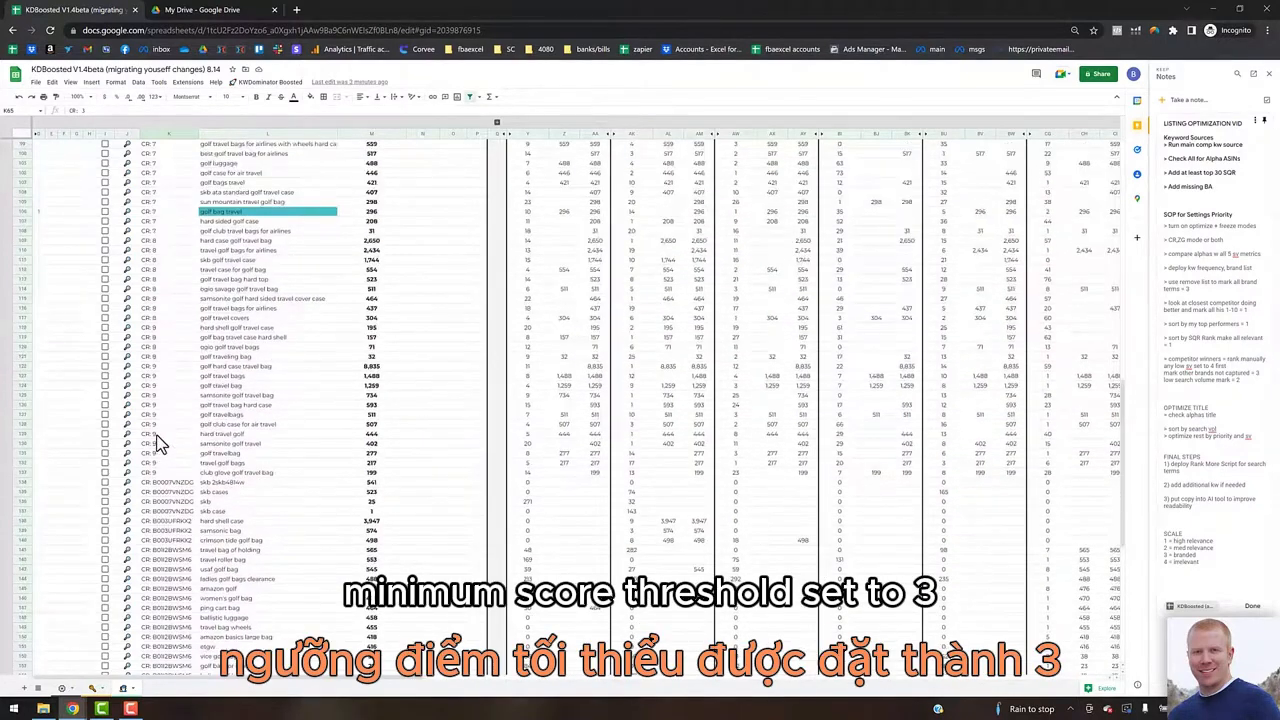
pyautogui.click(167, 444)
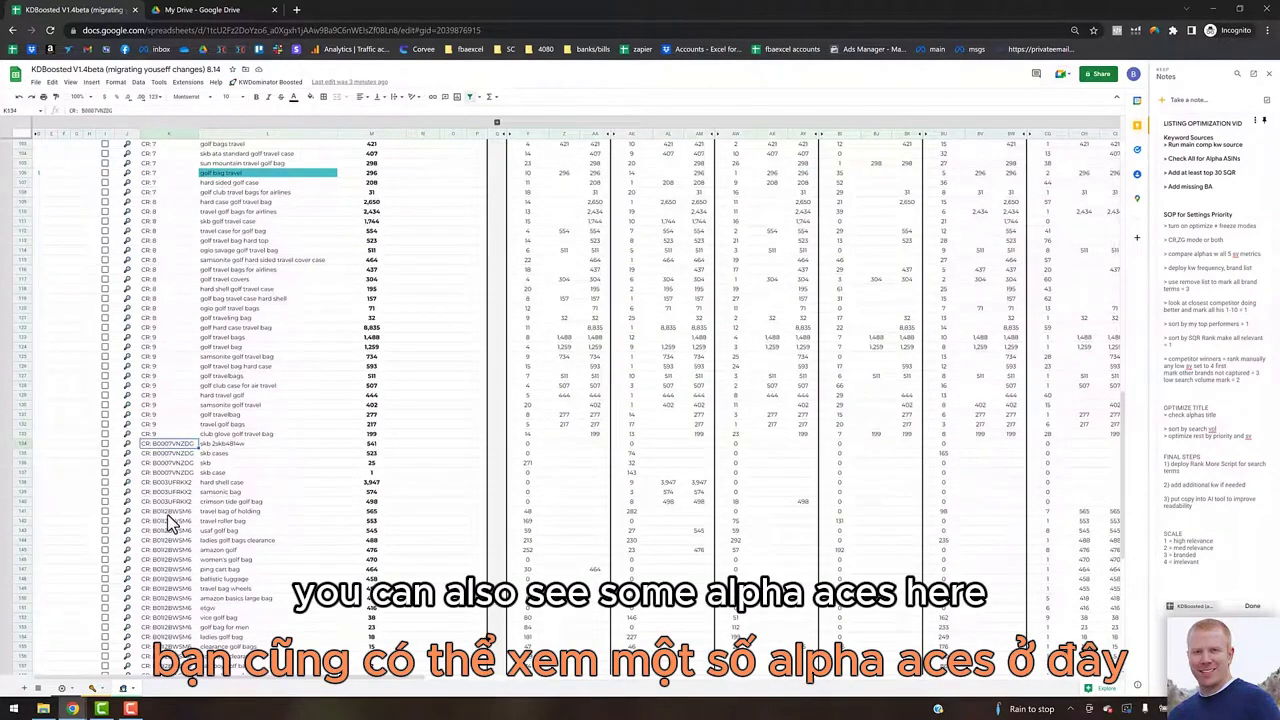
pyautogui.scroll(-3, 167, 514)
pyautogui.scroll(-1, 167, 514)
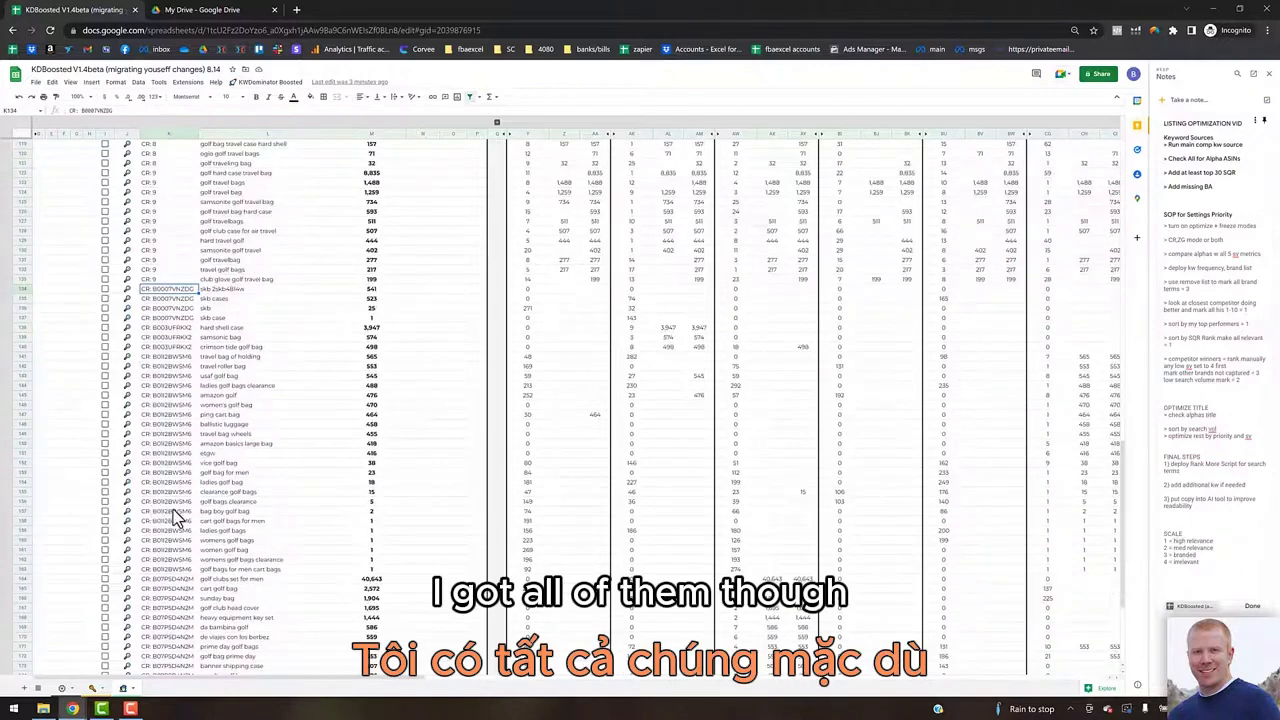
# Expand the H10 Cerebro section on the keyword sources sheet and check the explanation of the Alpha Thresh setting.
pyautogui.moveTo(1245, 160); pyautogui.dragTo(1180, 160)
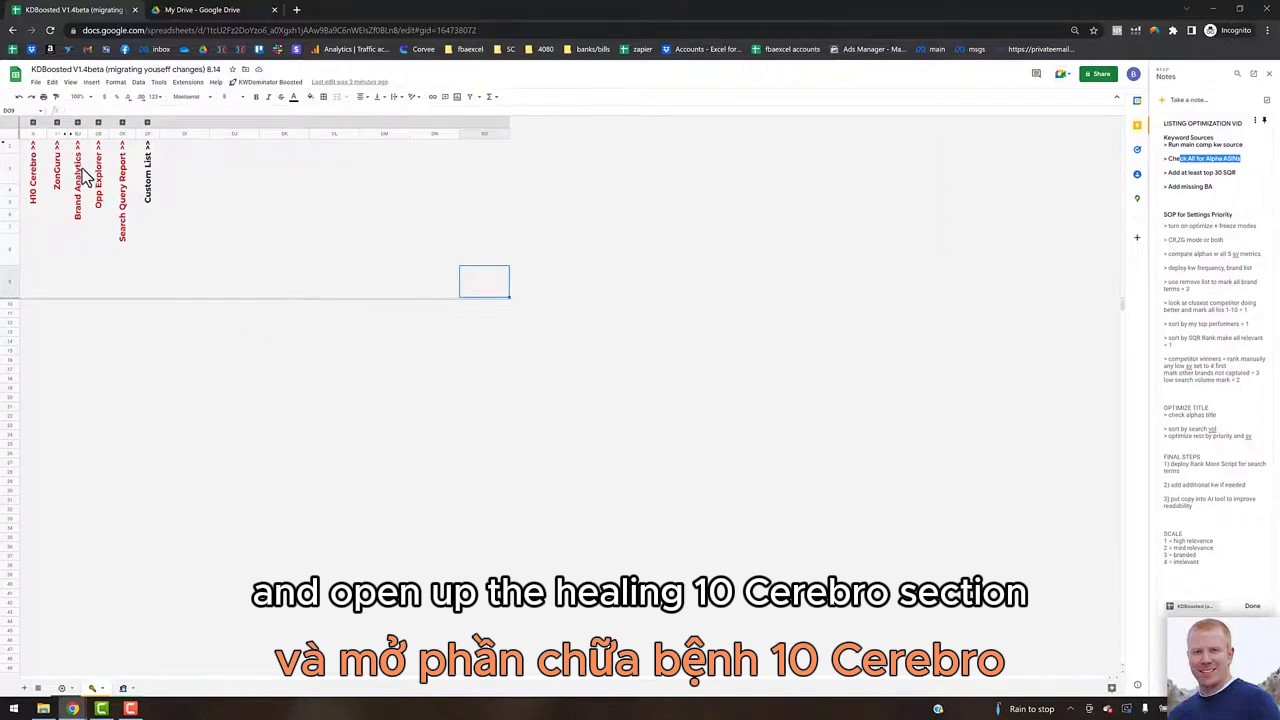
pyautogui.click(634, 362)
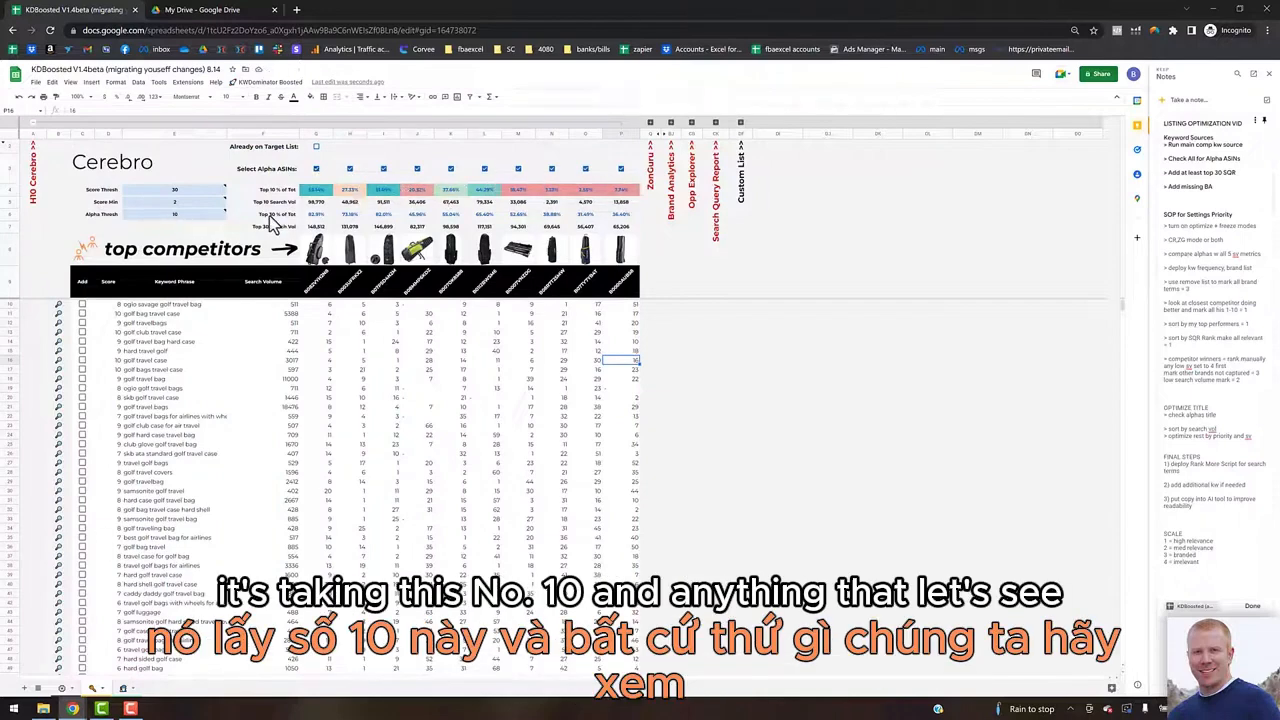
pyautogui.click(178, 221)
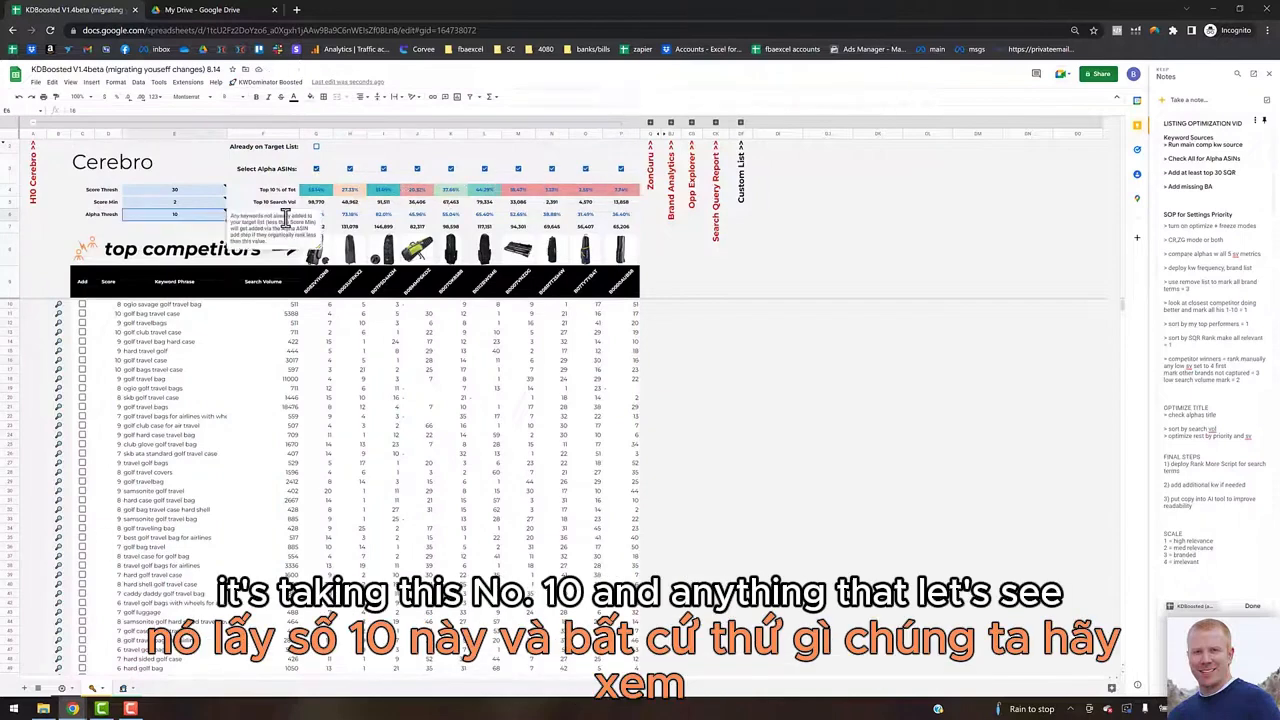
# Set the Cerebro Score Min to 3.
pyautogui.click(178, 202)
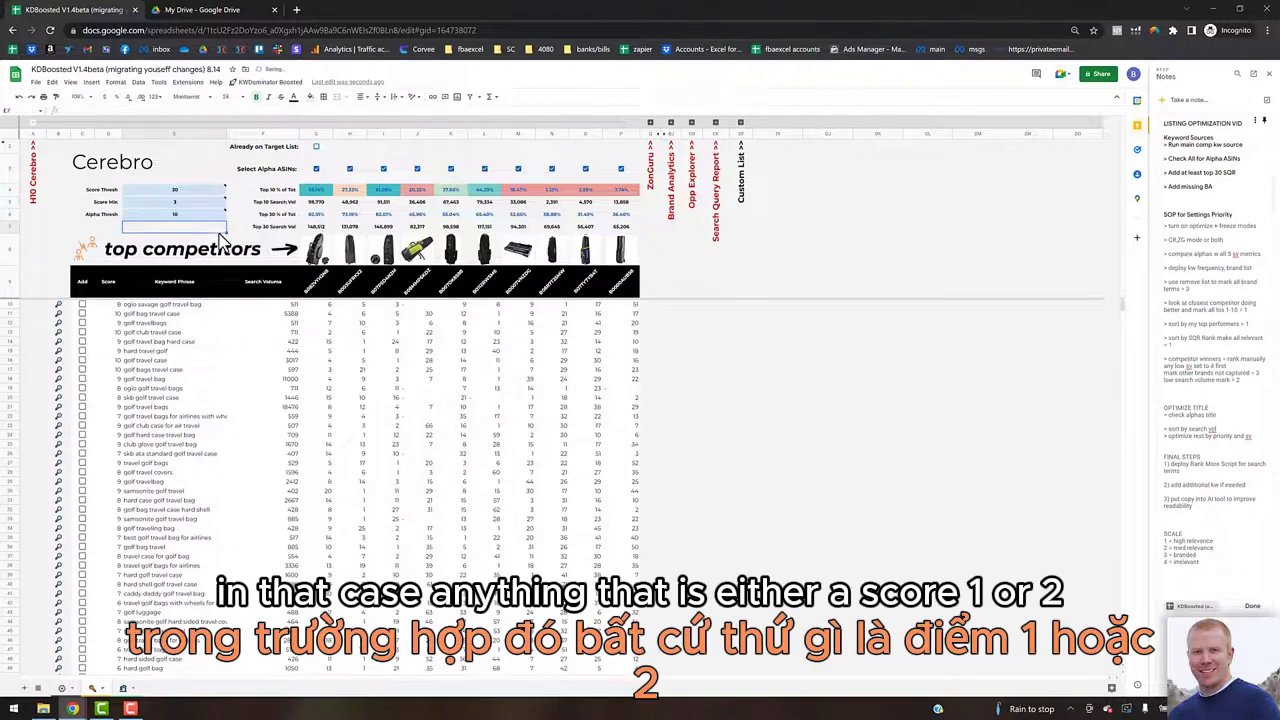
pyautogui.write('3')
pyautogui.press('Return')
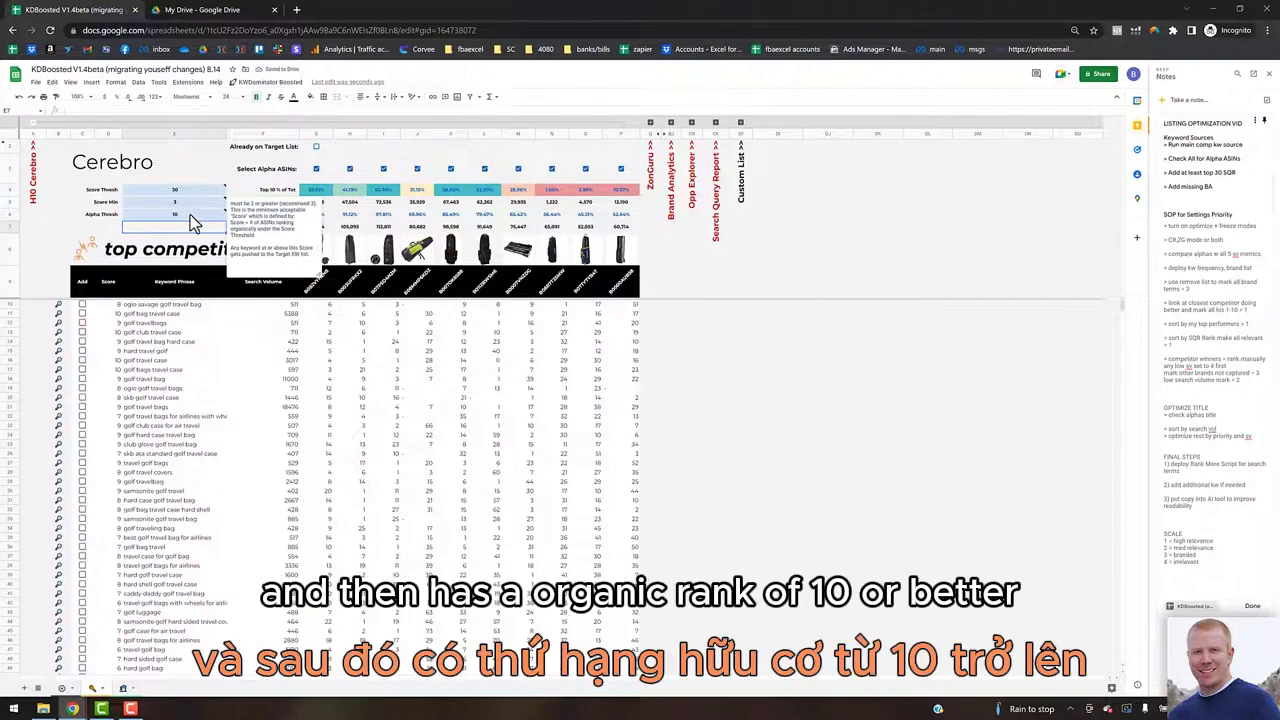
pyautogui.click(190, 214)
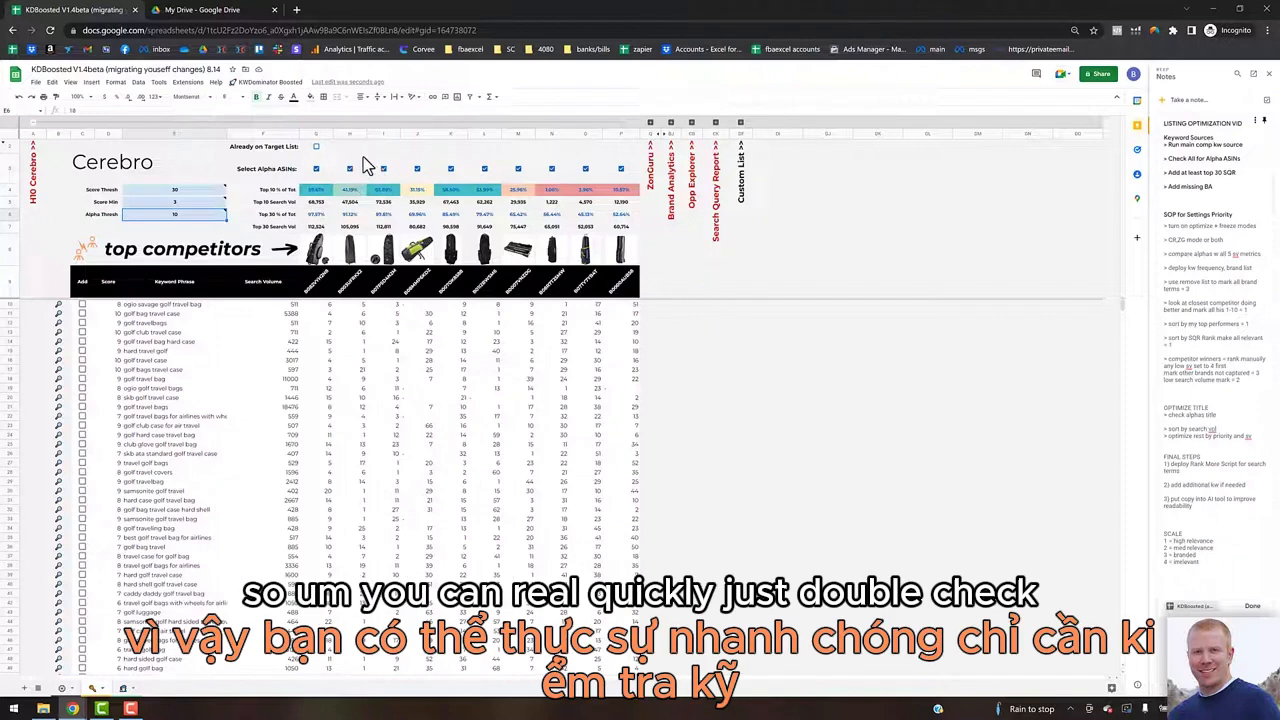
pyautogui.click(268, 84)
pyautogui.moveTo(300, 182)
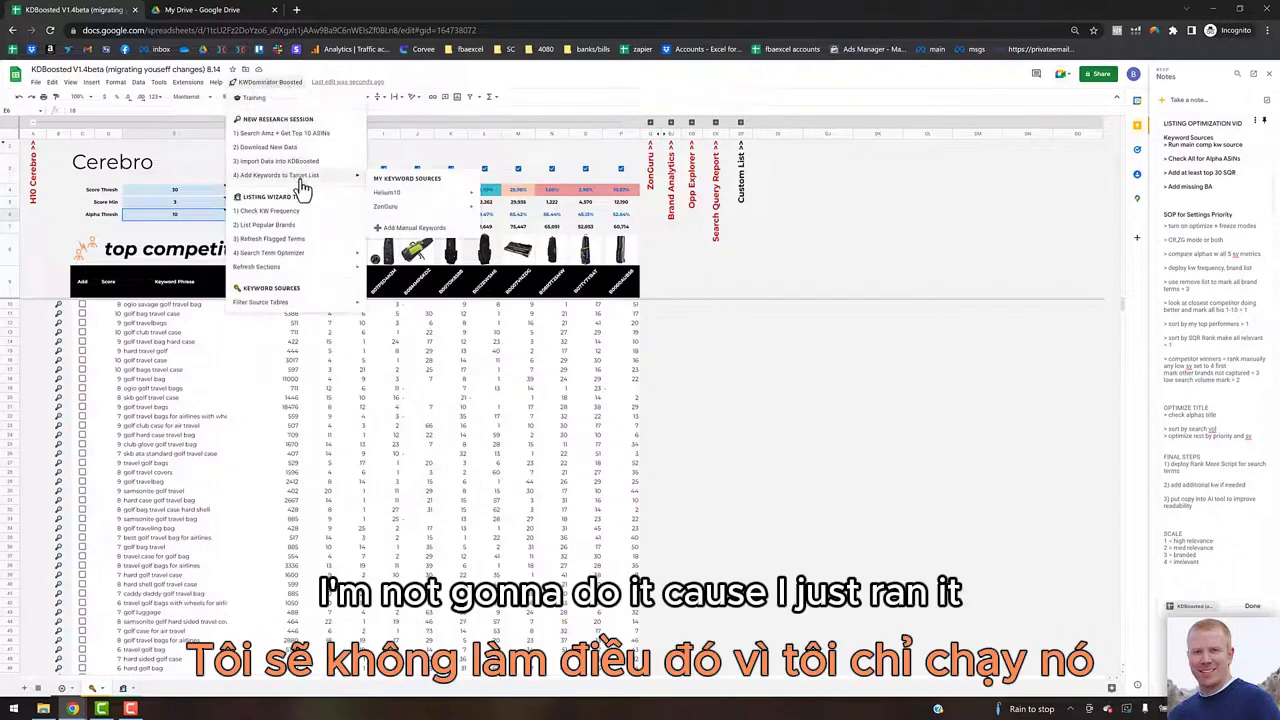
pyautogui.moveTo(396, 196)
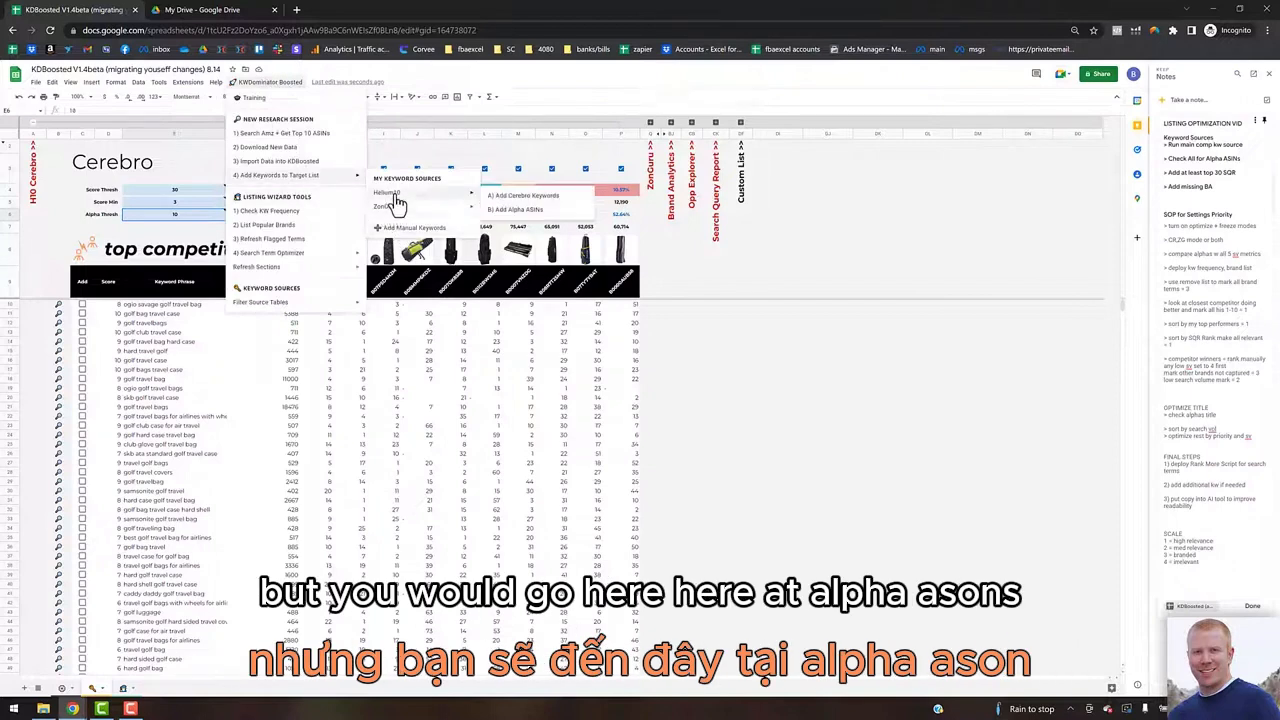
pyautogui.click(732, 409)
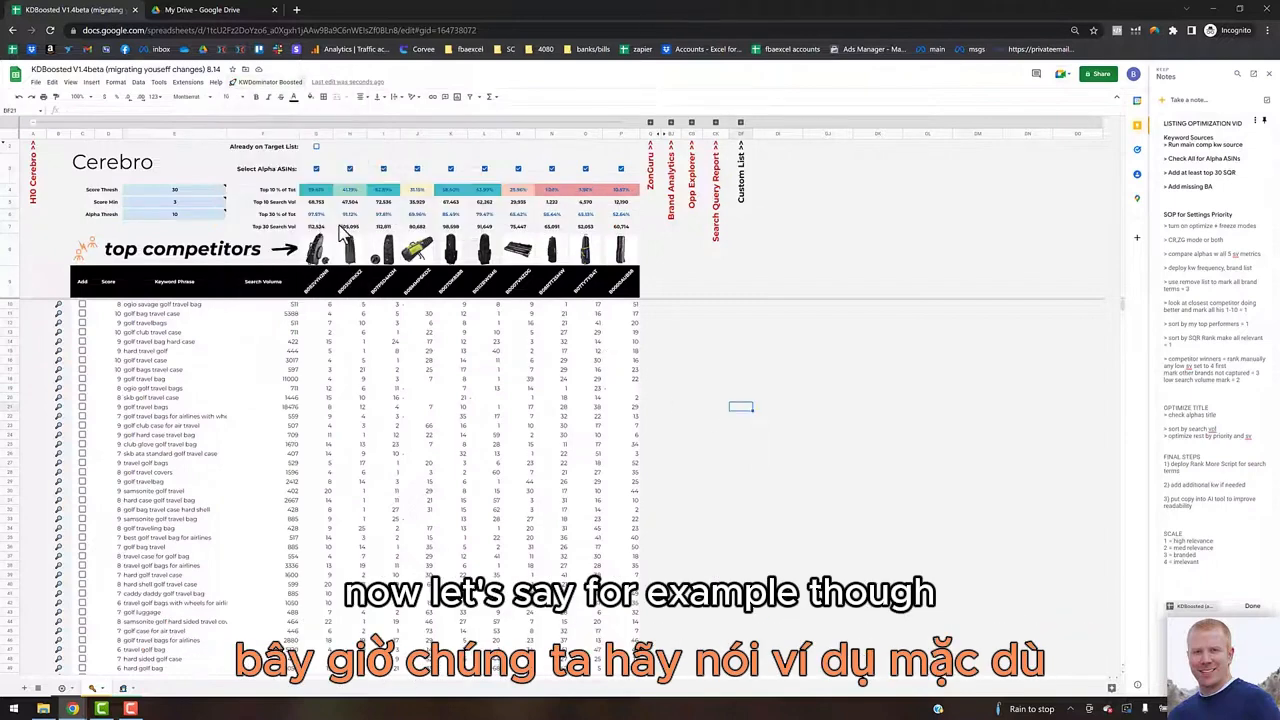
# Set the Cerebro Score Min to 2 and append the Helium10 Cerebro keywords to the existing target list.
pyautogui.click(190, 205)
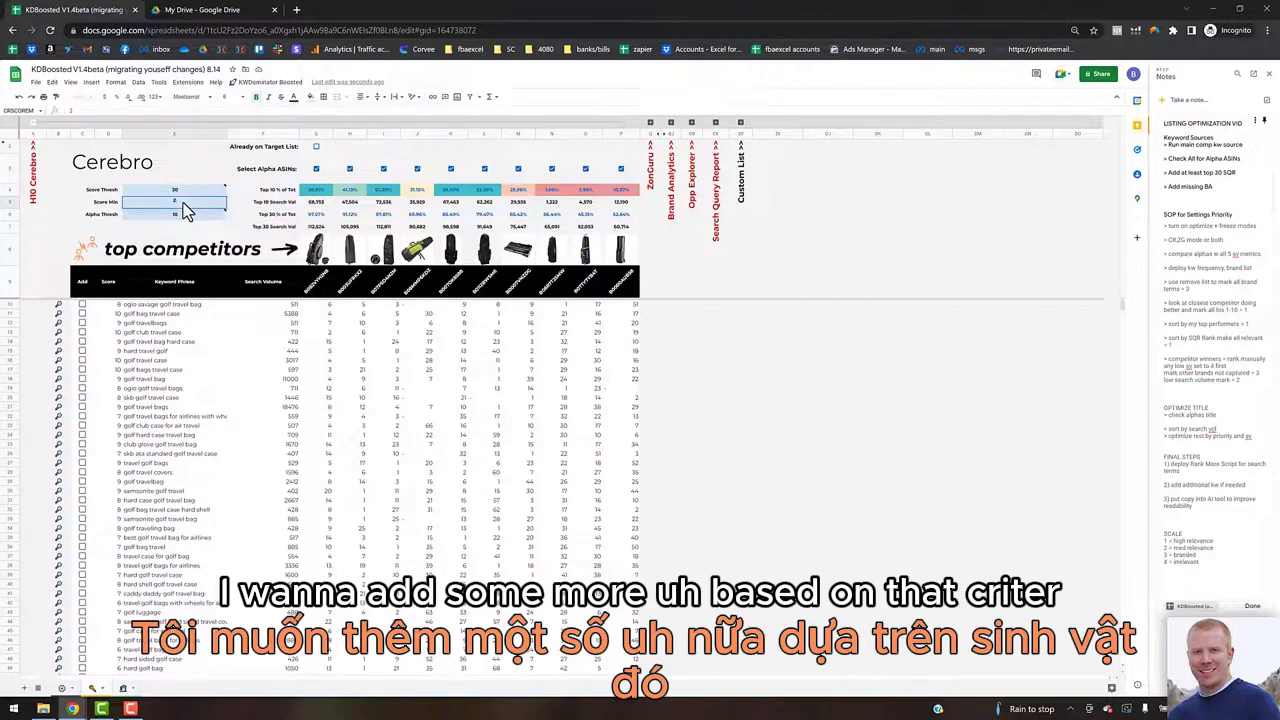
pyautogui.press('Return')
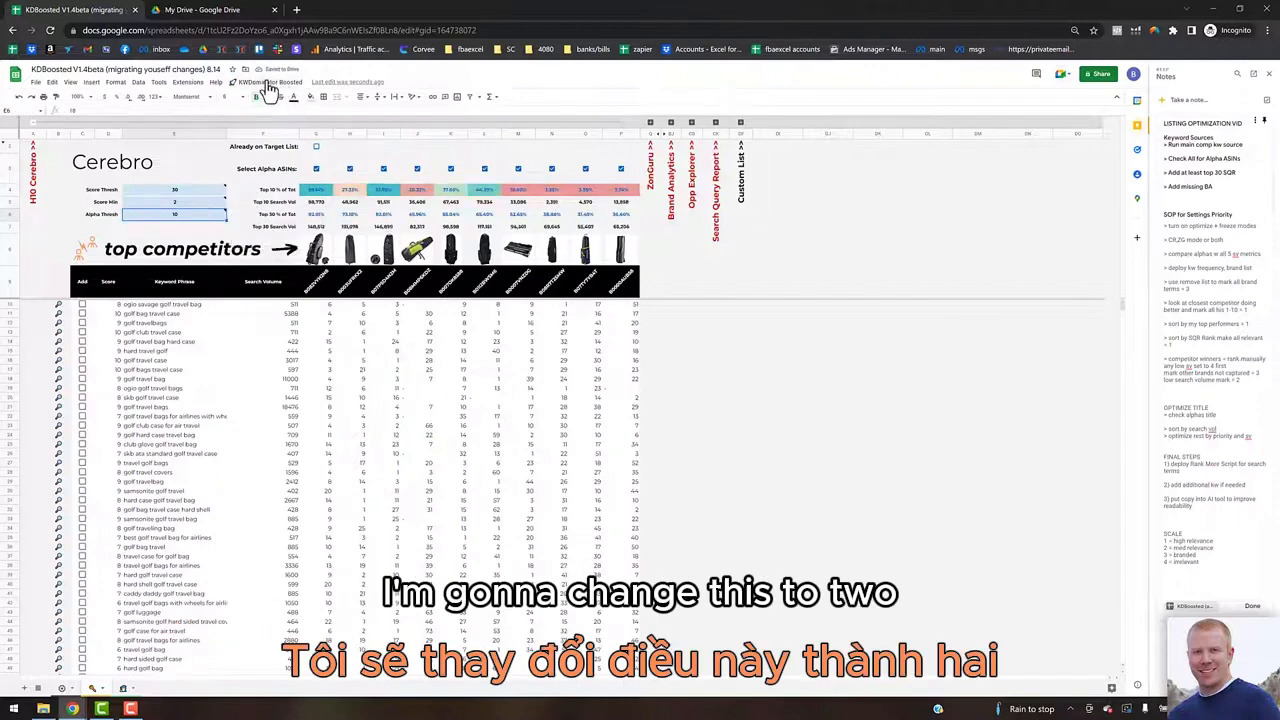
pyautogui.click(268, 84)
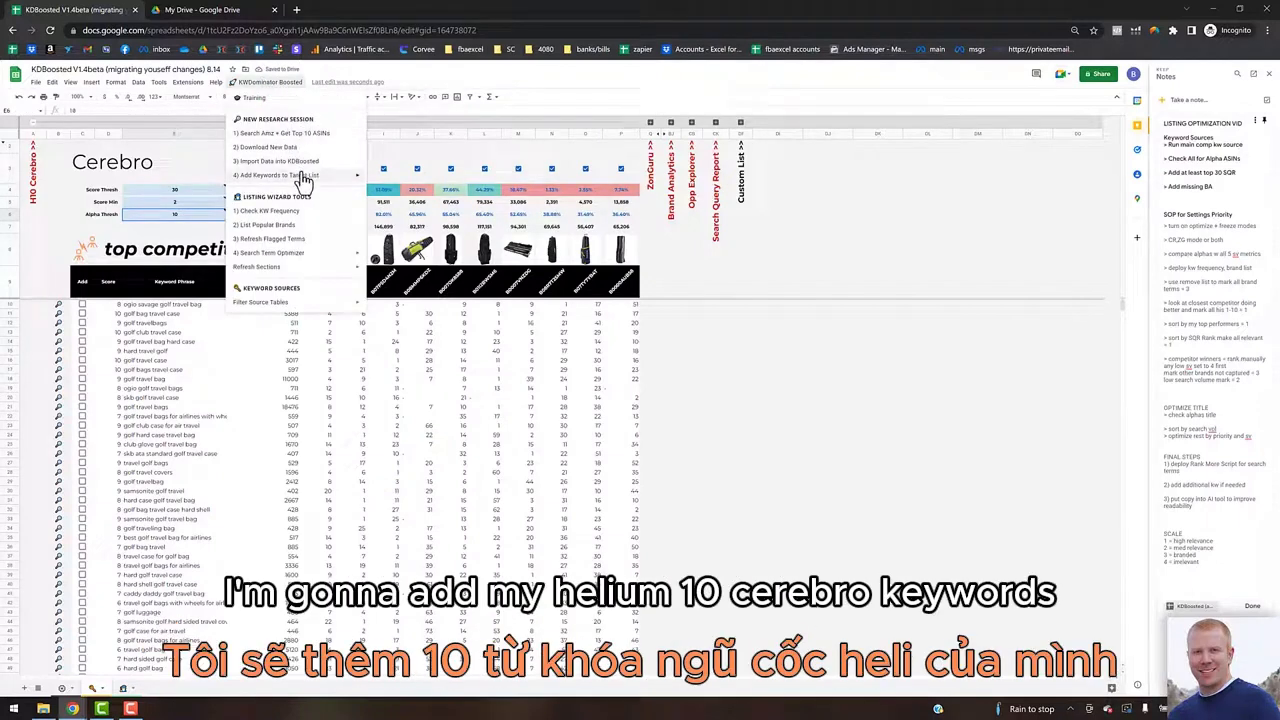
pyautogui.moveTo(400, 193)
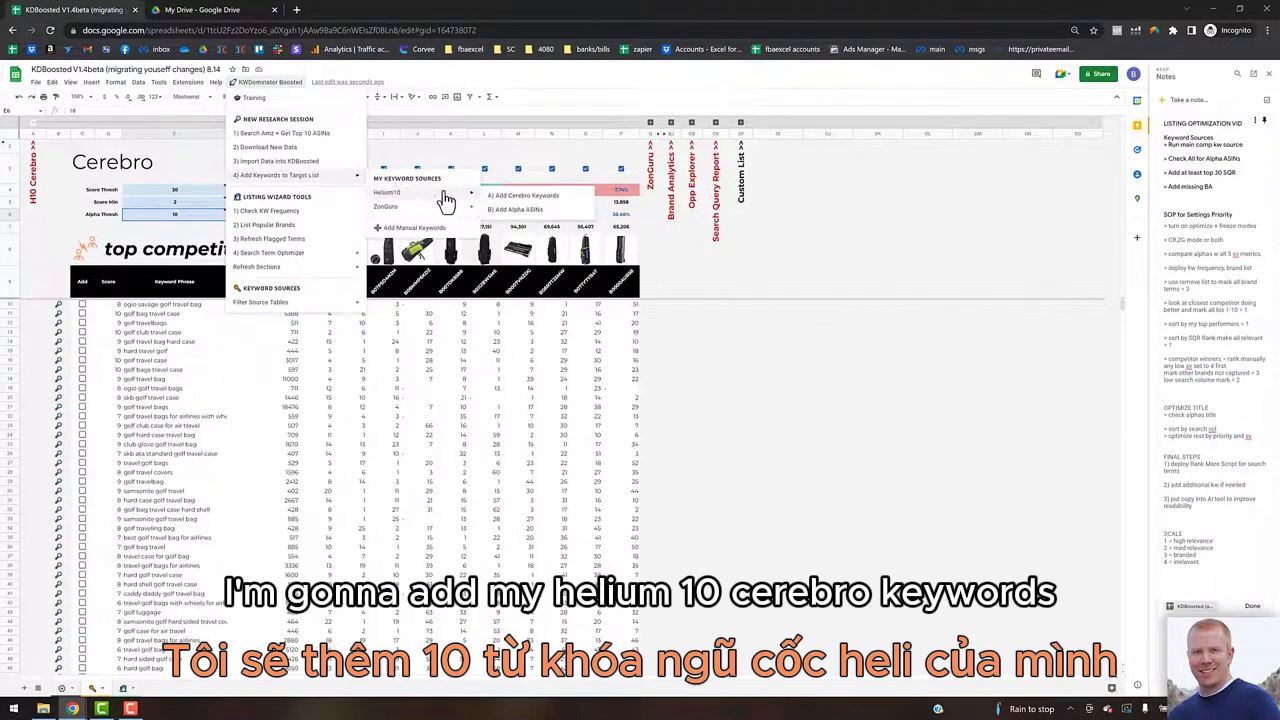
pyautogui.click(522, 196)
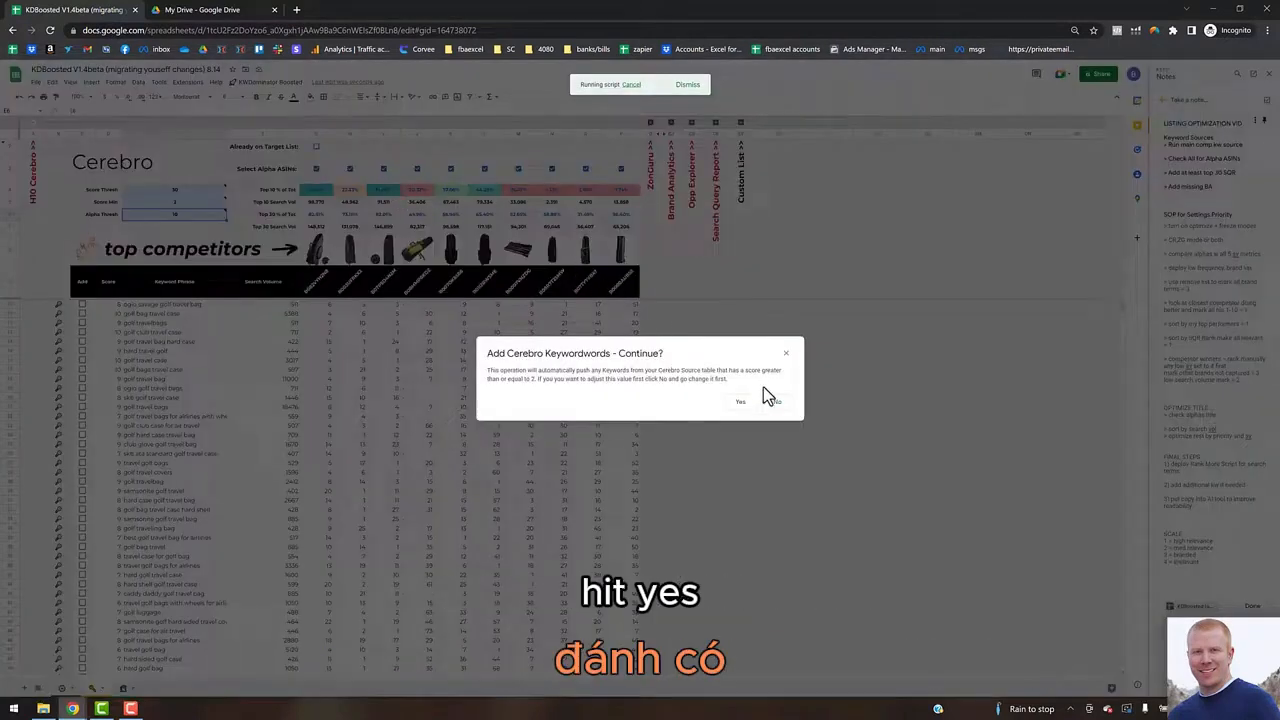
pyautogui.click(740, 405)
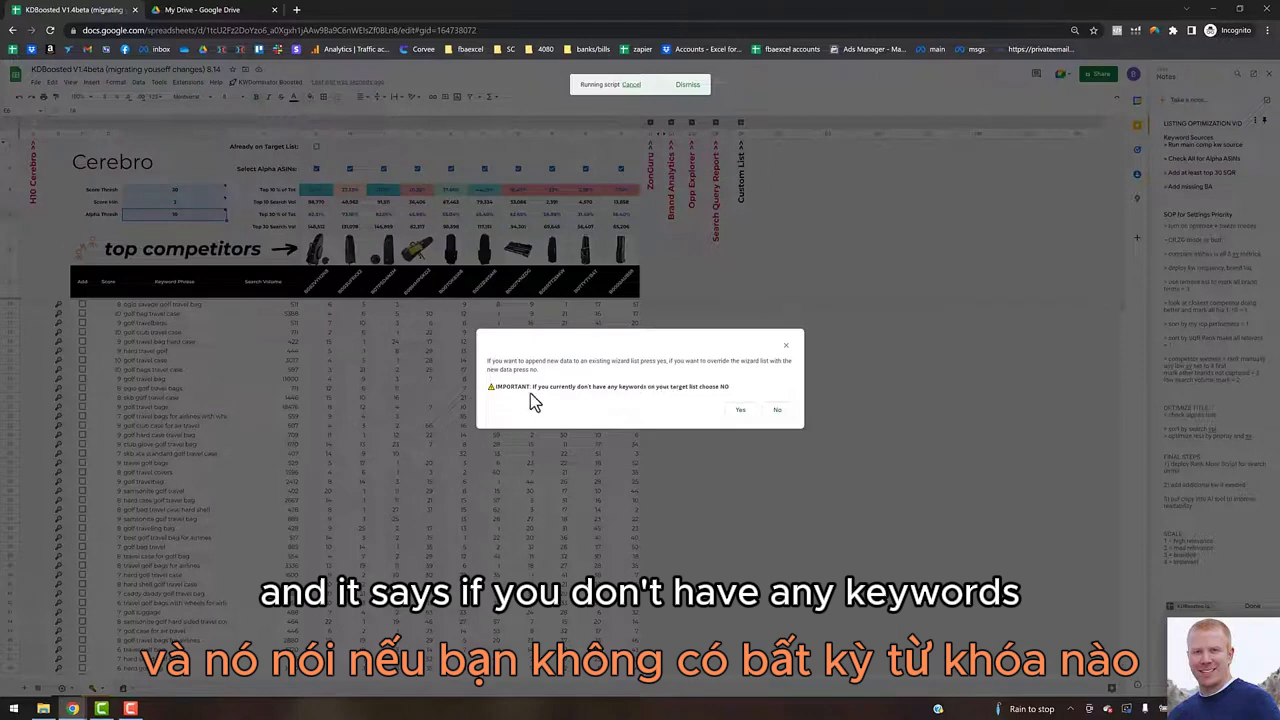
pyautogui.click(740, 410)
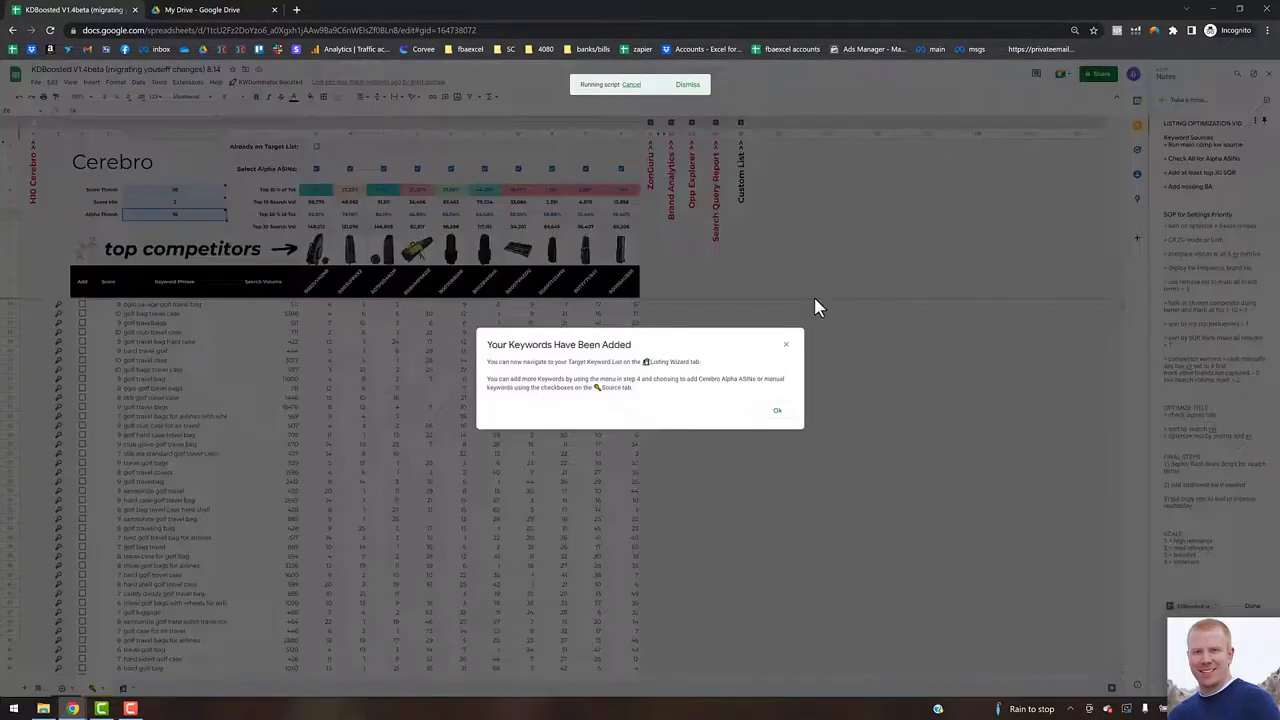
pyautogui.click(777, 411)
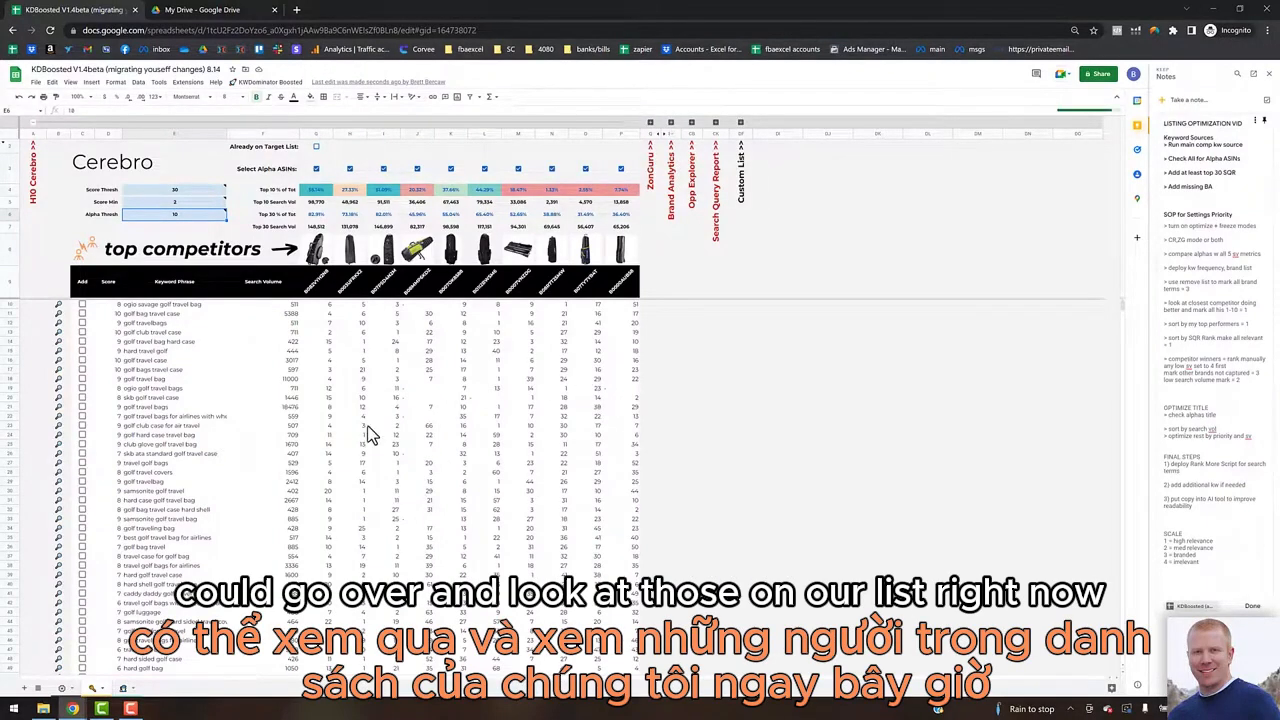
# Collapse the H10 Cerebro section and expand the Search Query Report section.
pyautogui.click(32, 122)
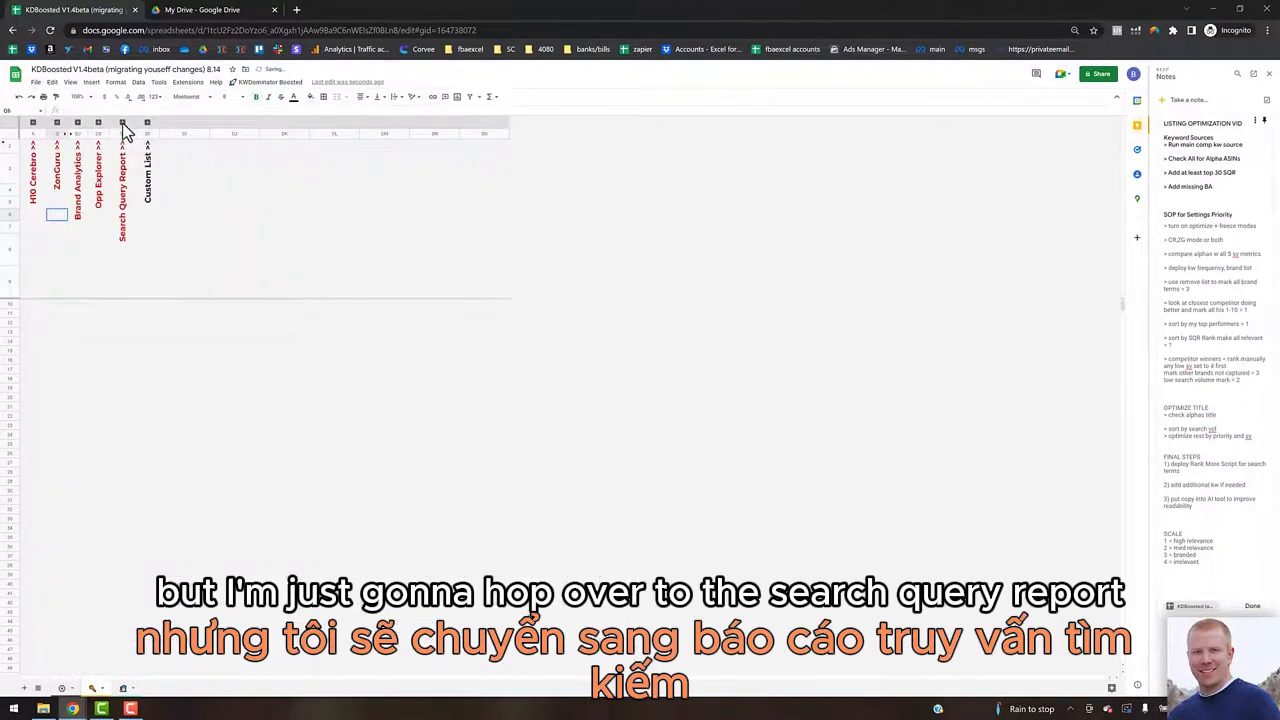
pyautogui.click(122, 123)
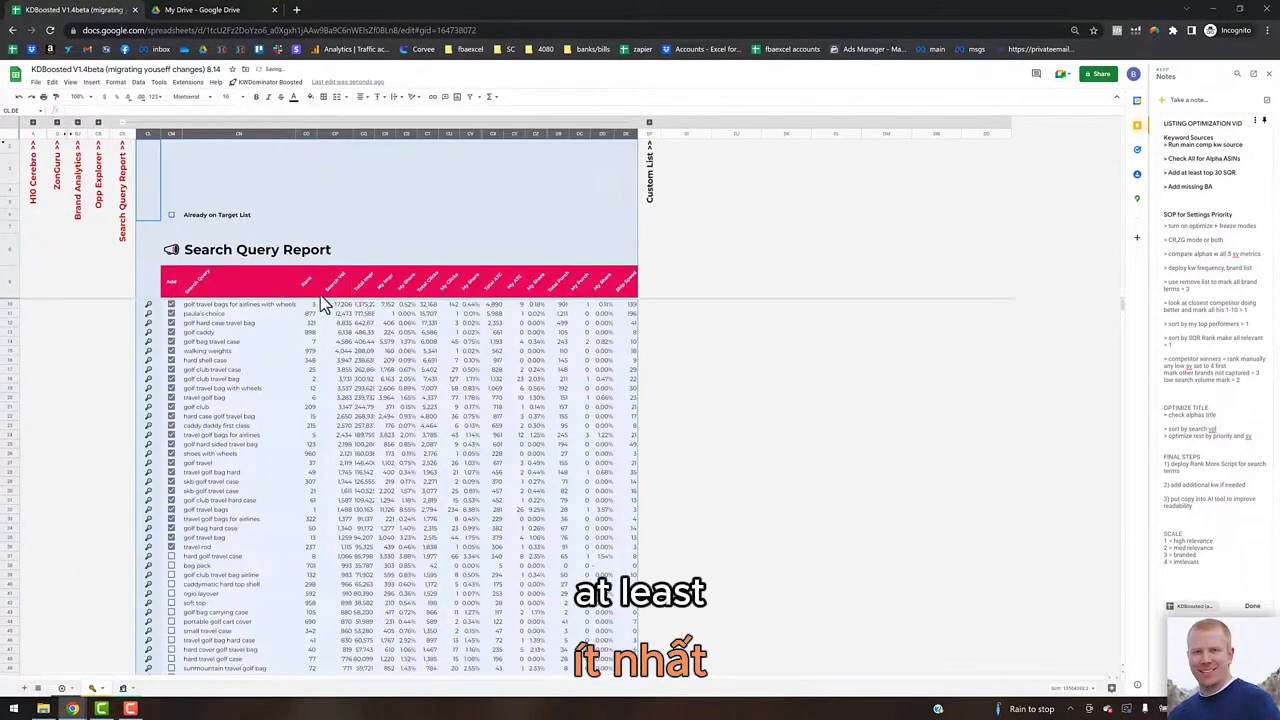
pyautogui.click(365, 228)
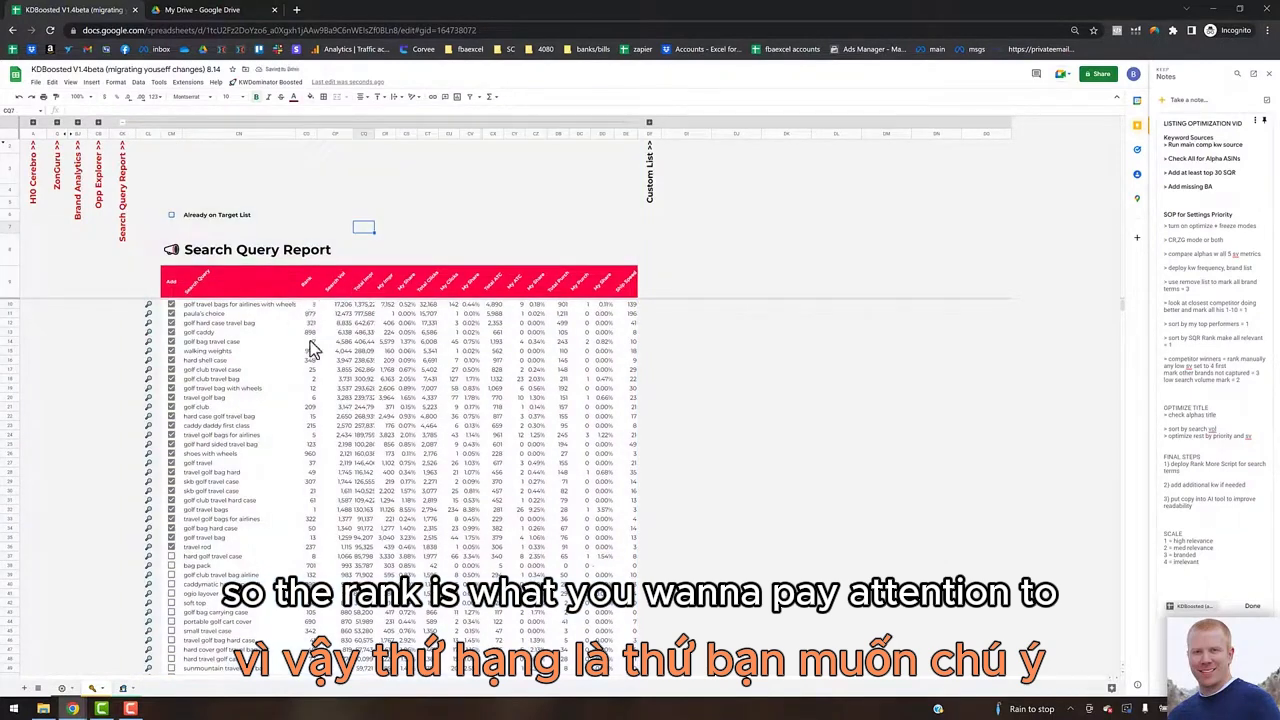
# Clear the Add checkboxes in the Search Query Report from the first search query down to "hard golf travel case".
pyautogui.click(171, 557)
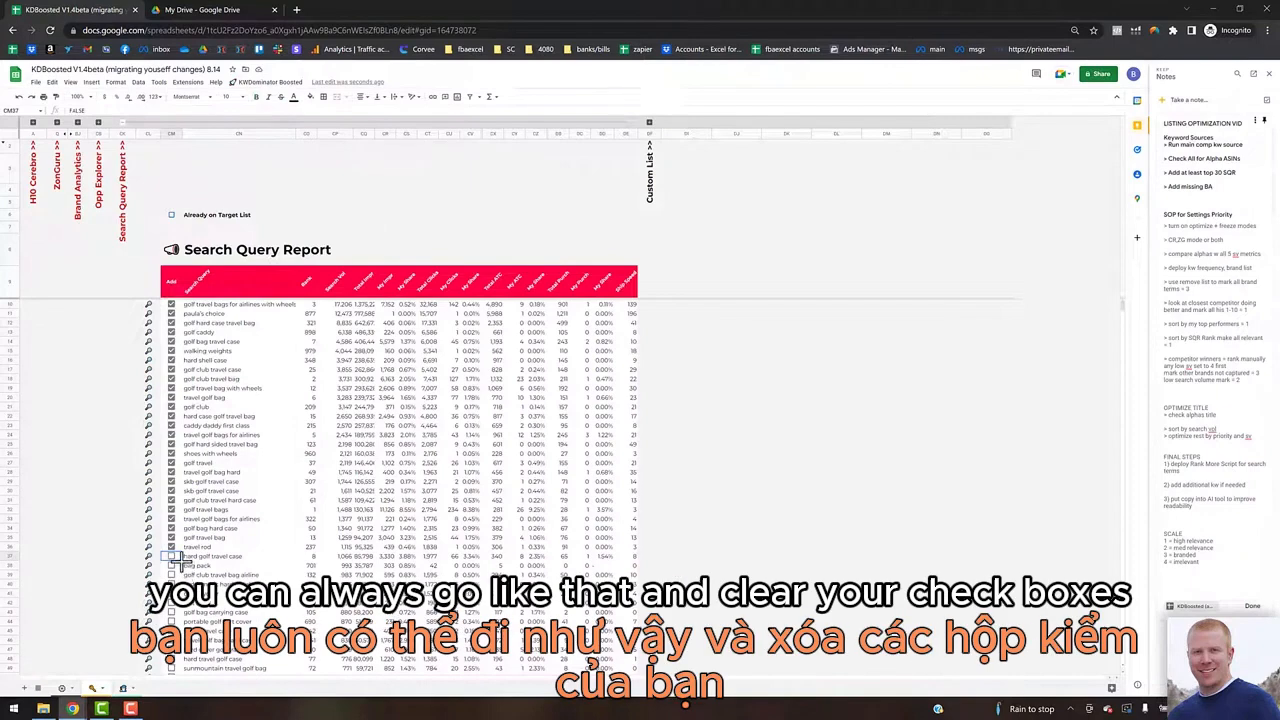
pyautogui.moveTo(177, 305); pyautogui.dragTo(202, 309)
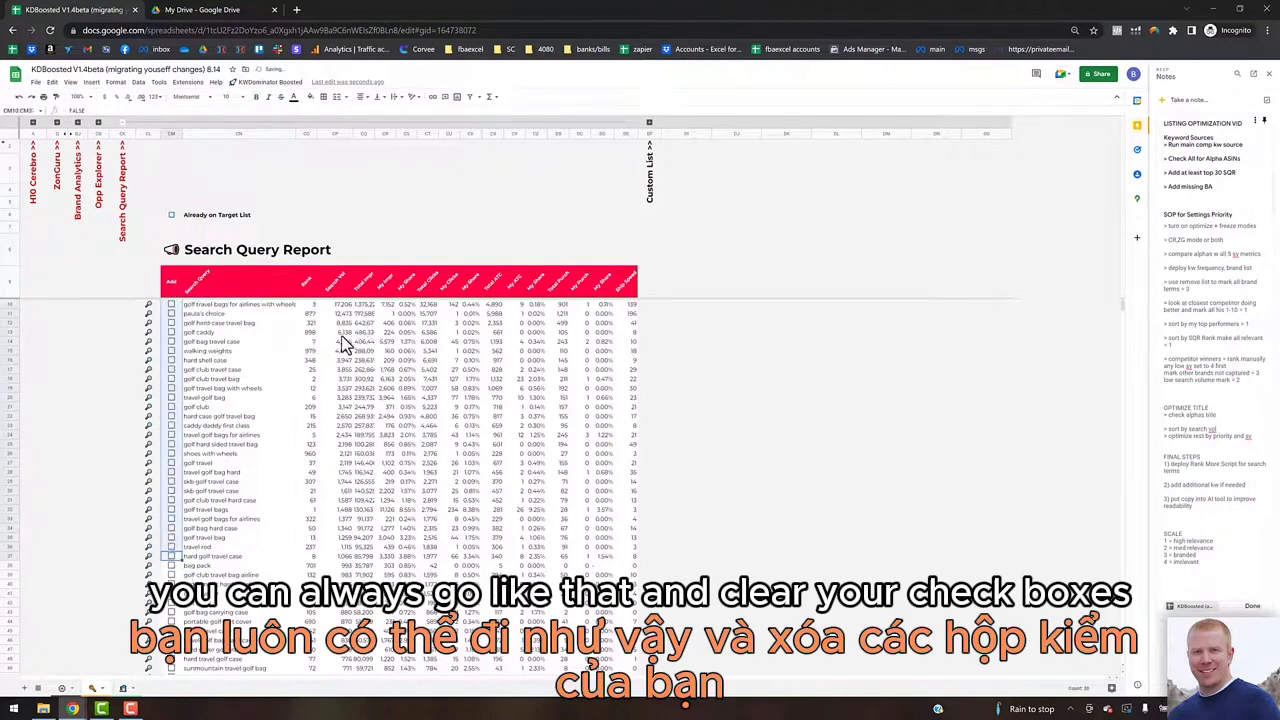
# Enable filtering on the Search Query Report source table and sort it by Rank in ascending order.
pyautogui.click(268, 82)
pyautogui.moveTo(300, 302)
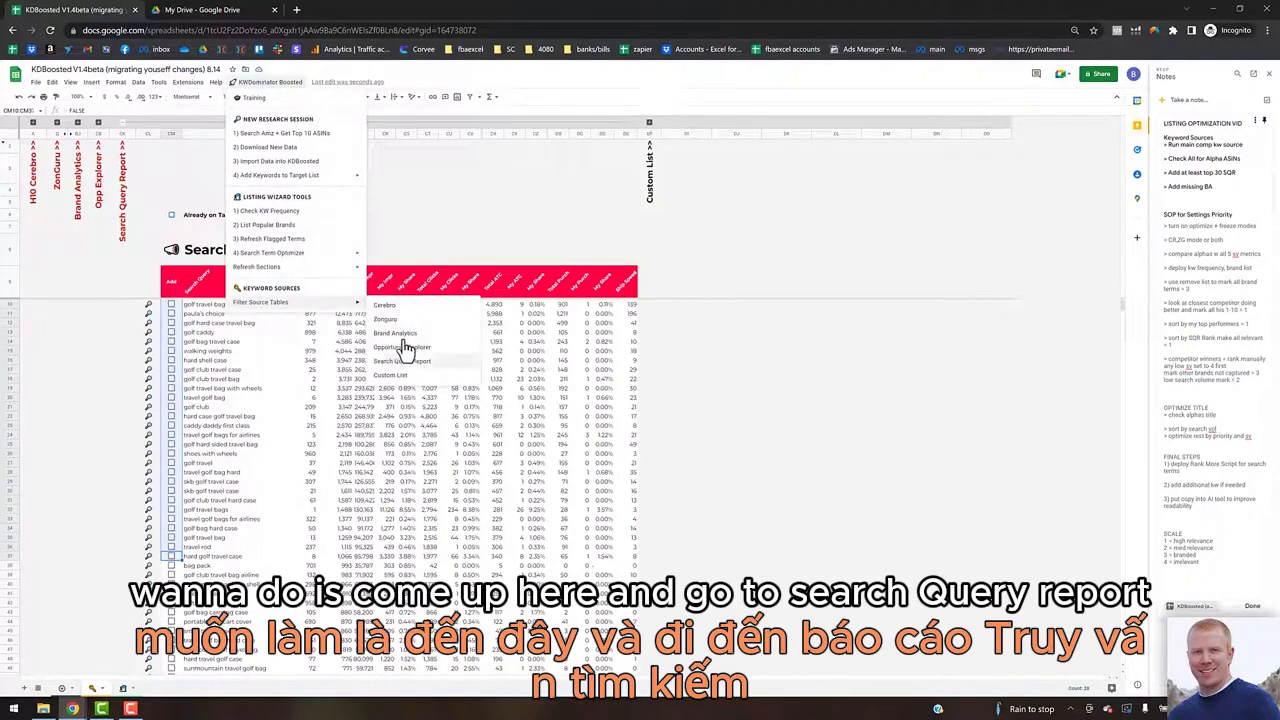
pyautogui.click(400, 362)
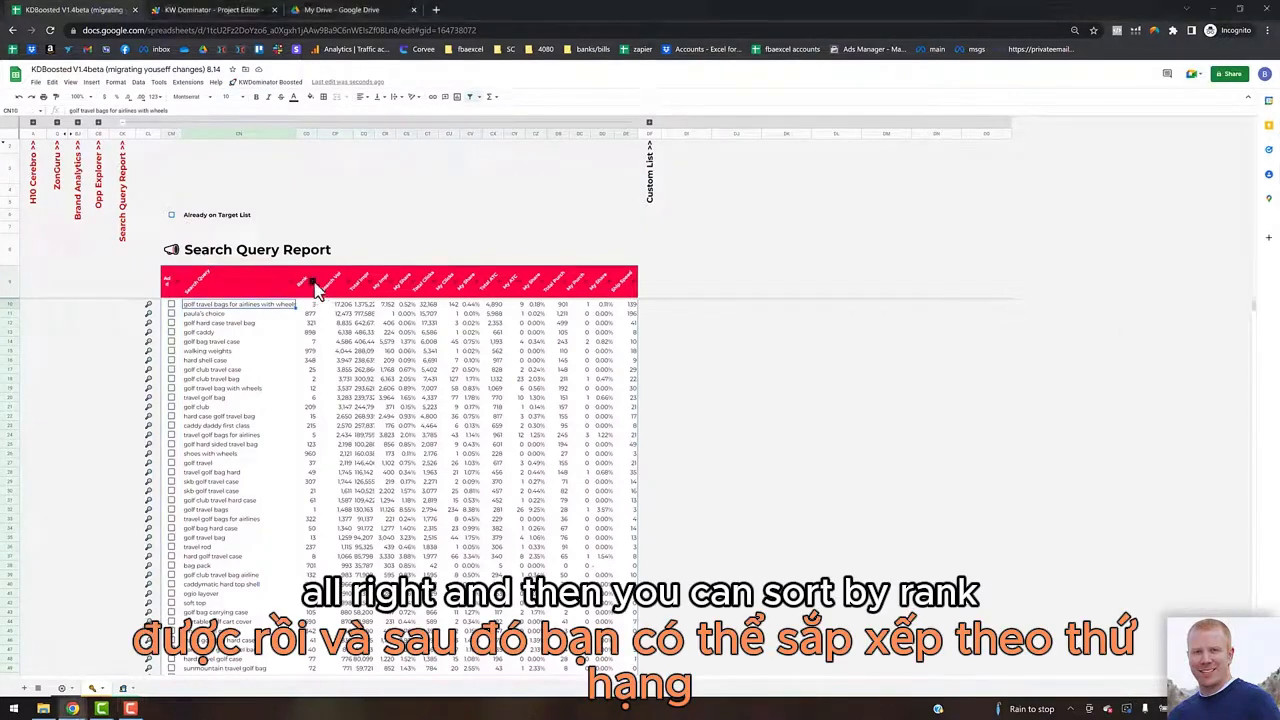
pyautogui.click(316, 290)
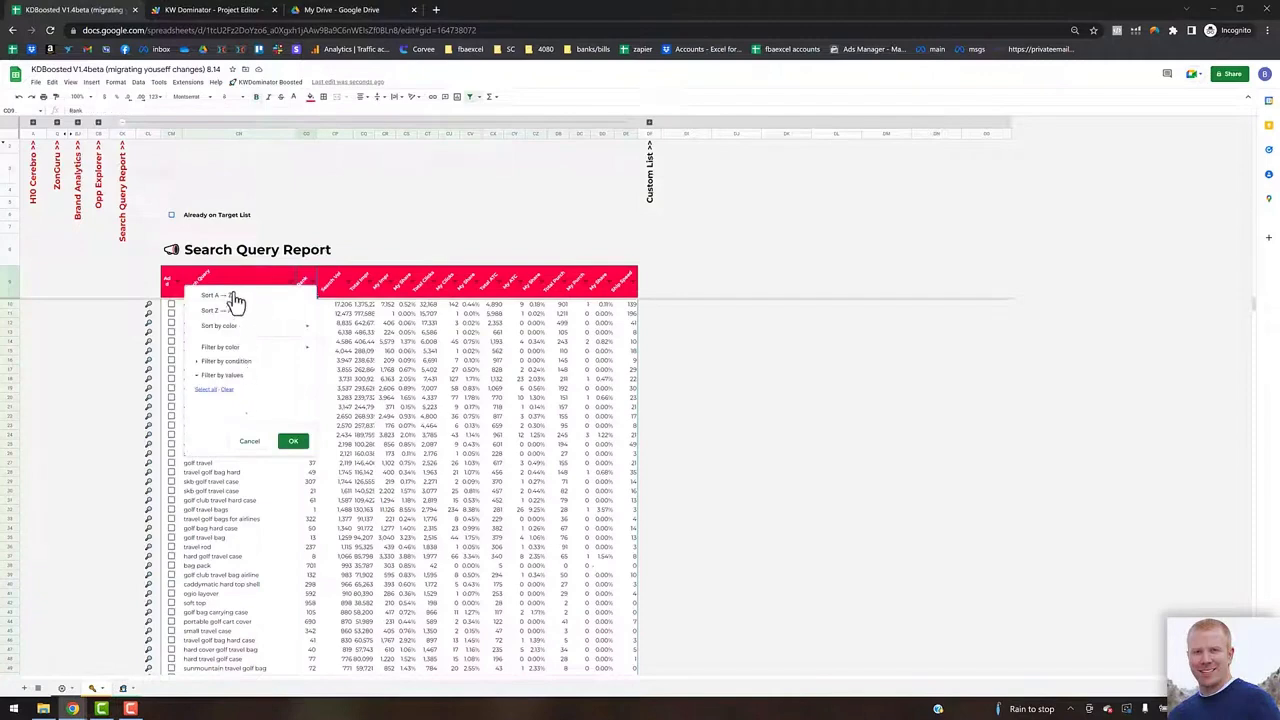
pyautogui.click(302, 300)
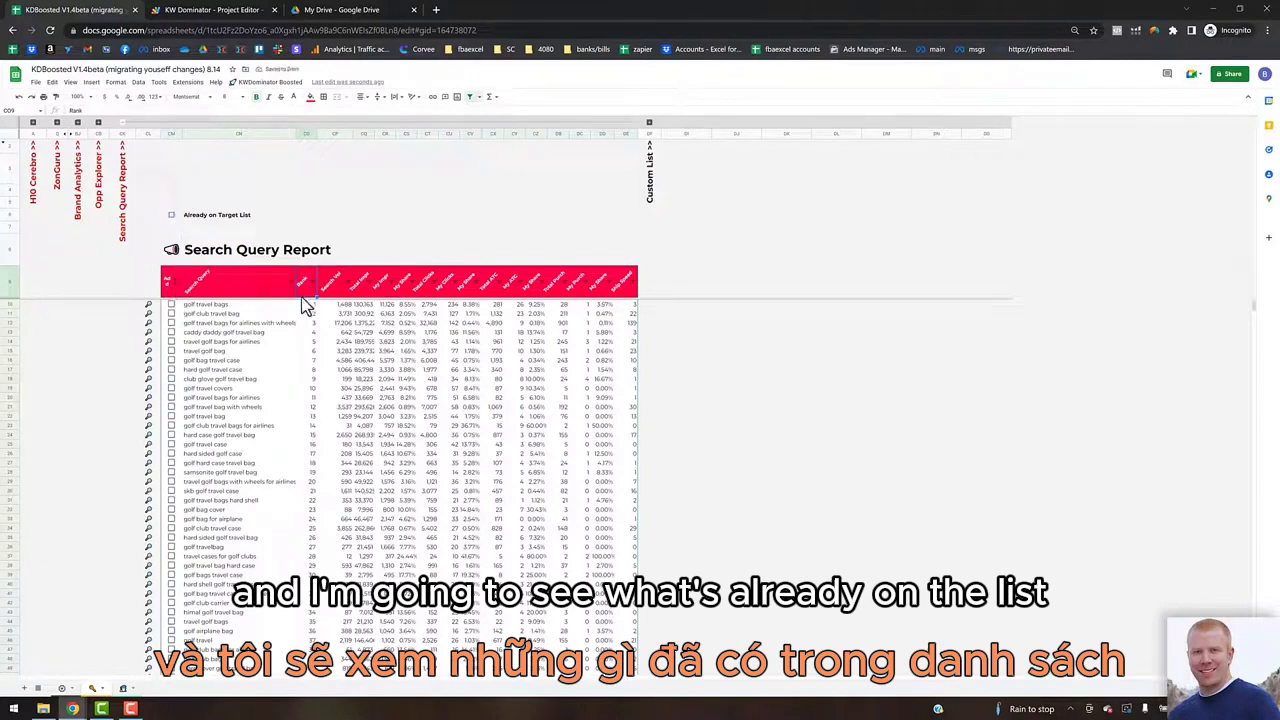
# Highlight search queries already on the target list and mark the missing ones for adding, from "golf bag for airplane" through "golf bag hard case".
pyautogui.click(170, 216)
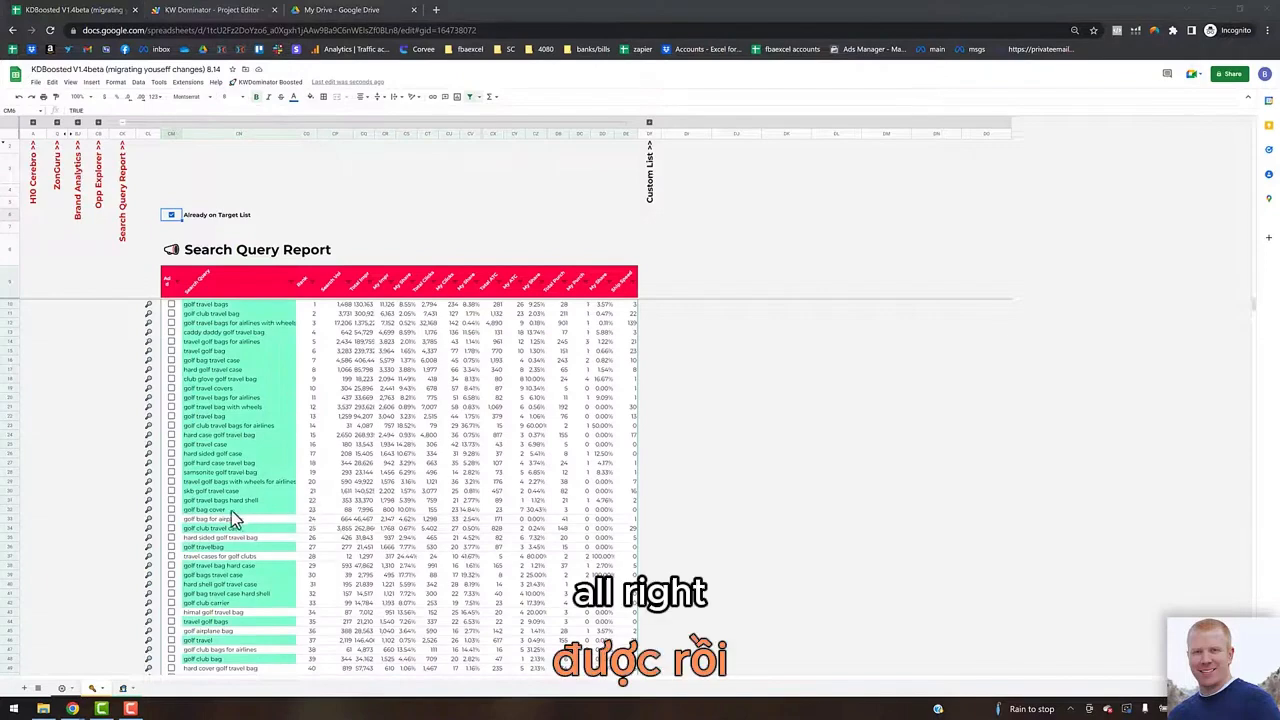
pyautogui.click(171, 520)
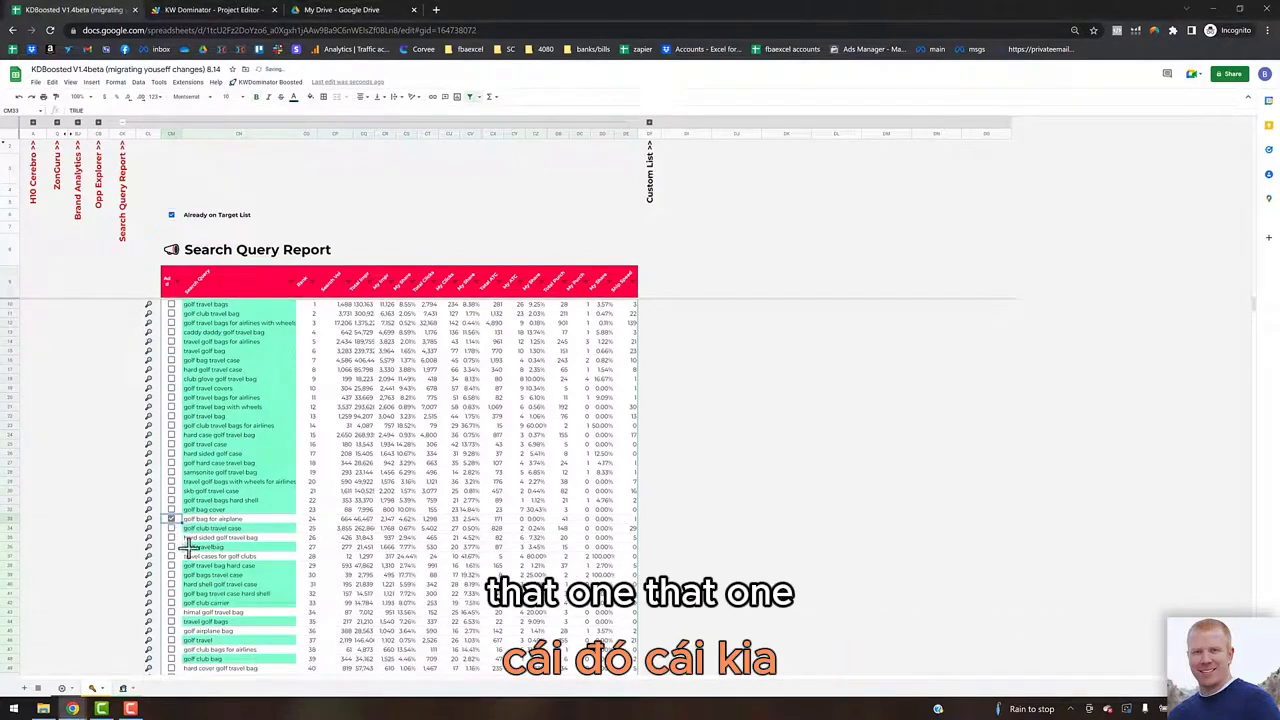
pyautogui.click(171, 537)
pyautogui.click(171, 555)
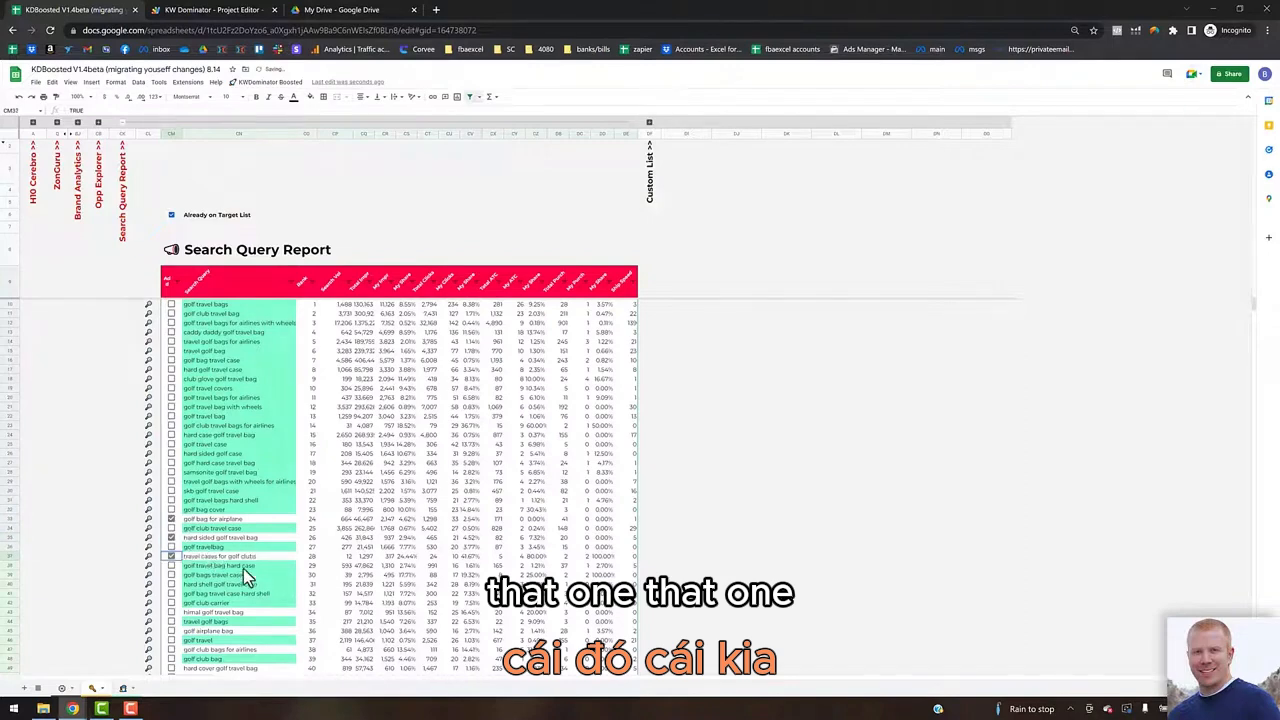
pyautogui.scroll(-3, 199, 589)
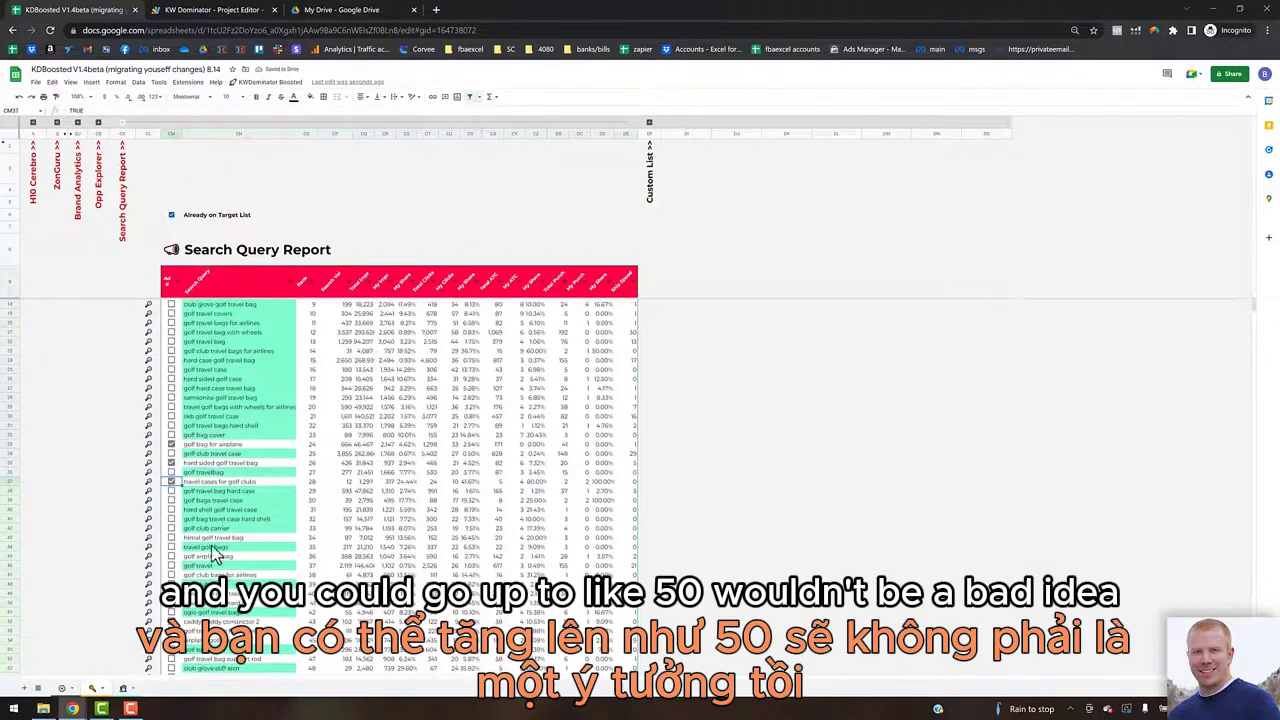
pyautogui.click(171, 539)
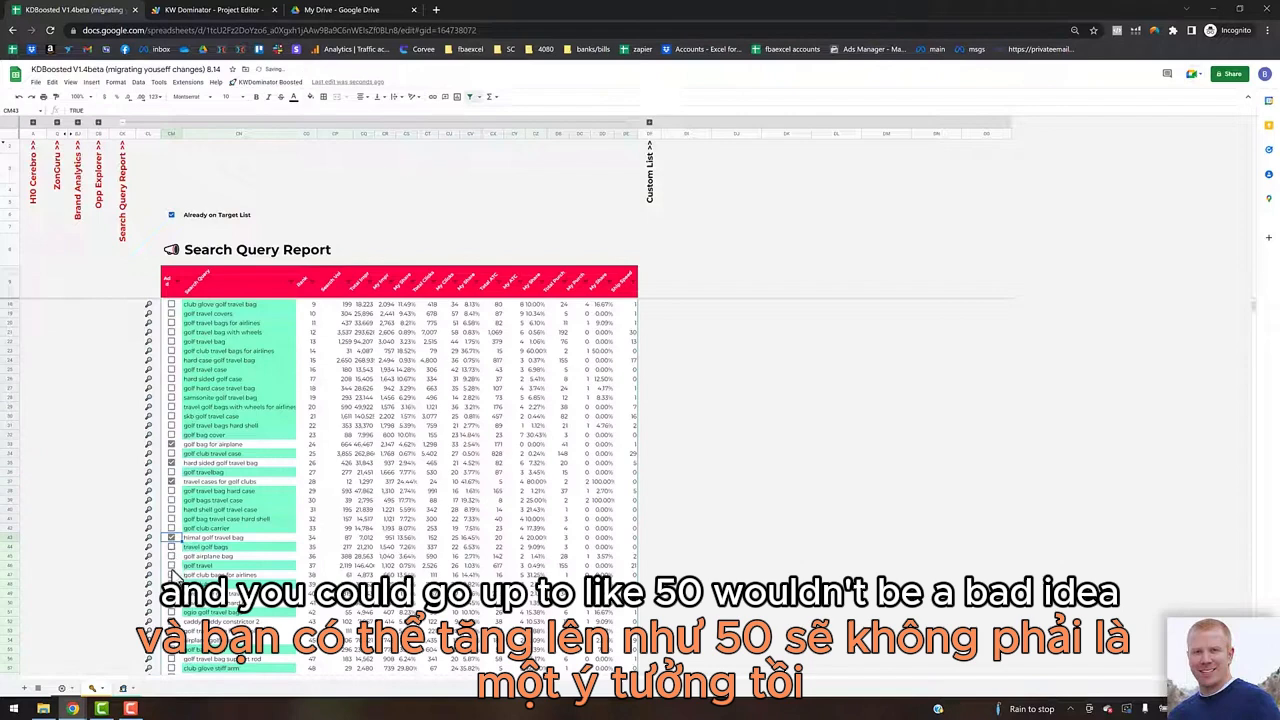
pyautogui.scroll(-3, 229, 557)
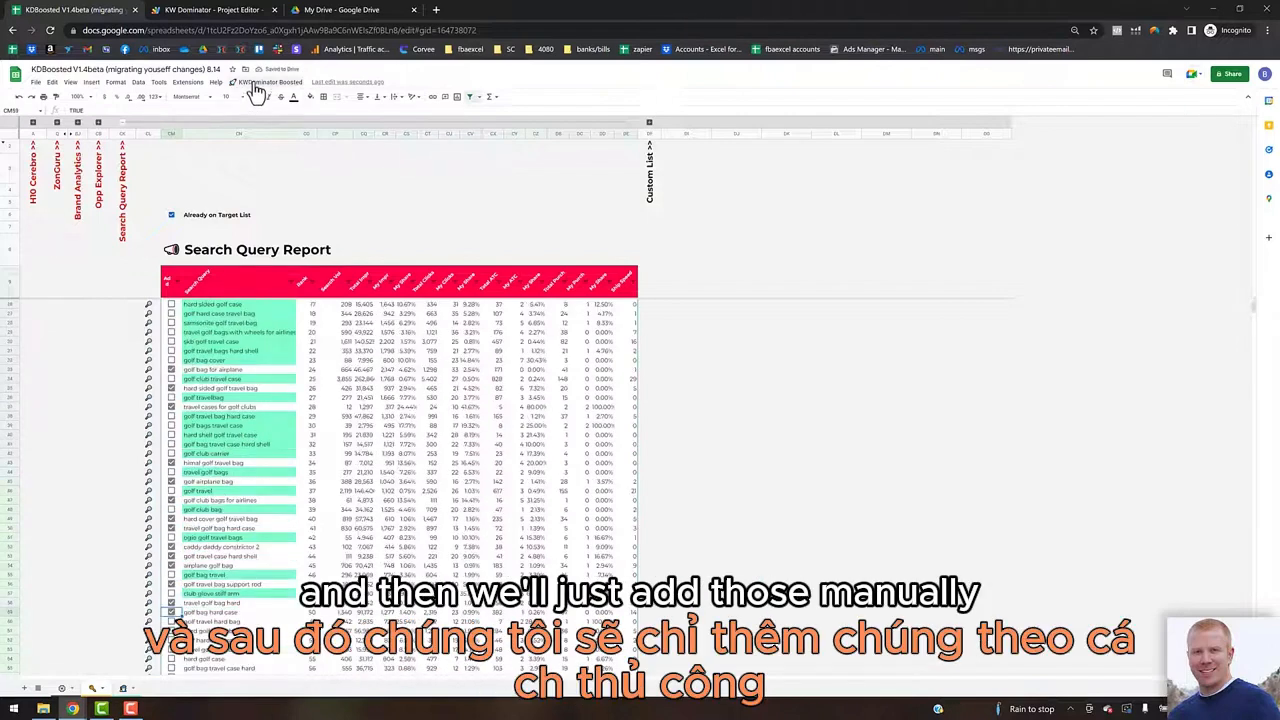
# Add the marked Search Query Report terms to the target list as manual keywords and check the Target KW List.
pyautogui.click(257, 84)
pyautogui.moveTo(290, 176)
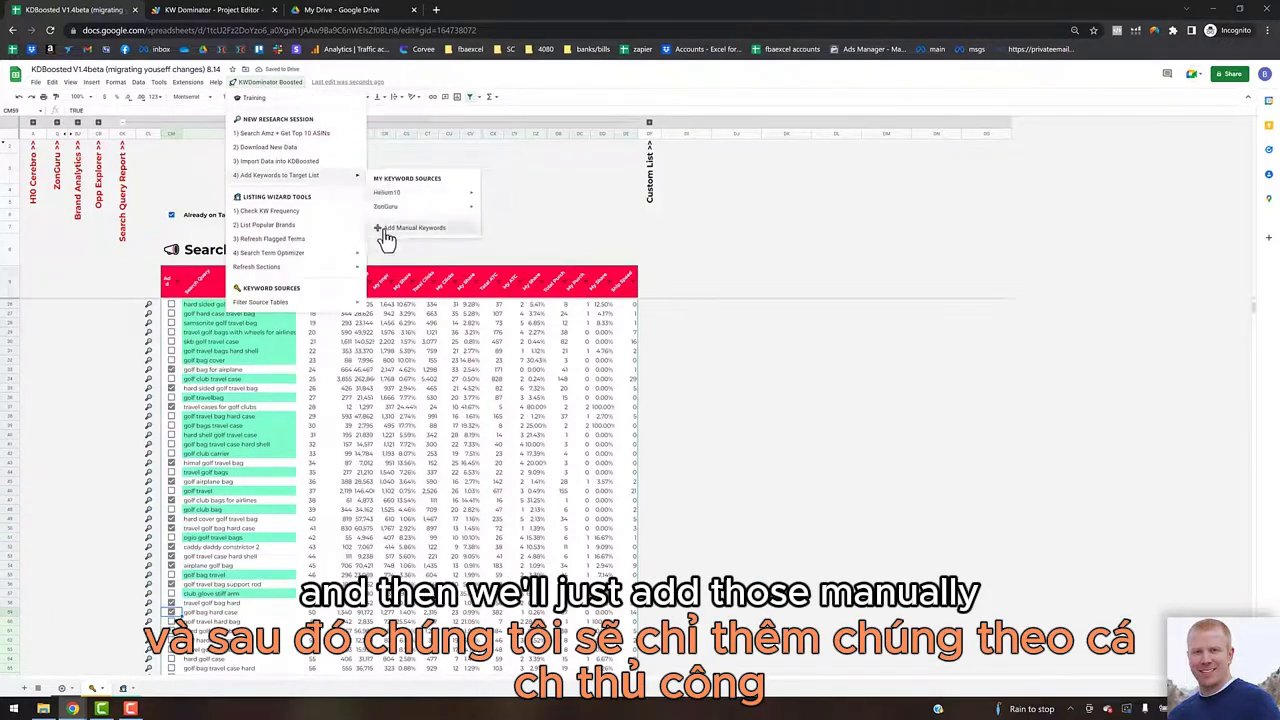
pyautogui.click(387, 231)
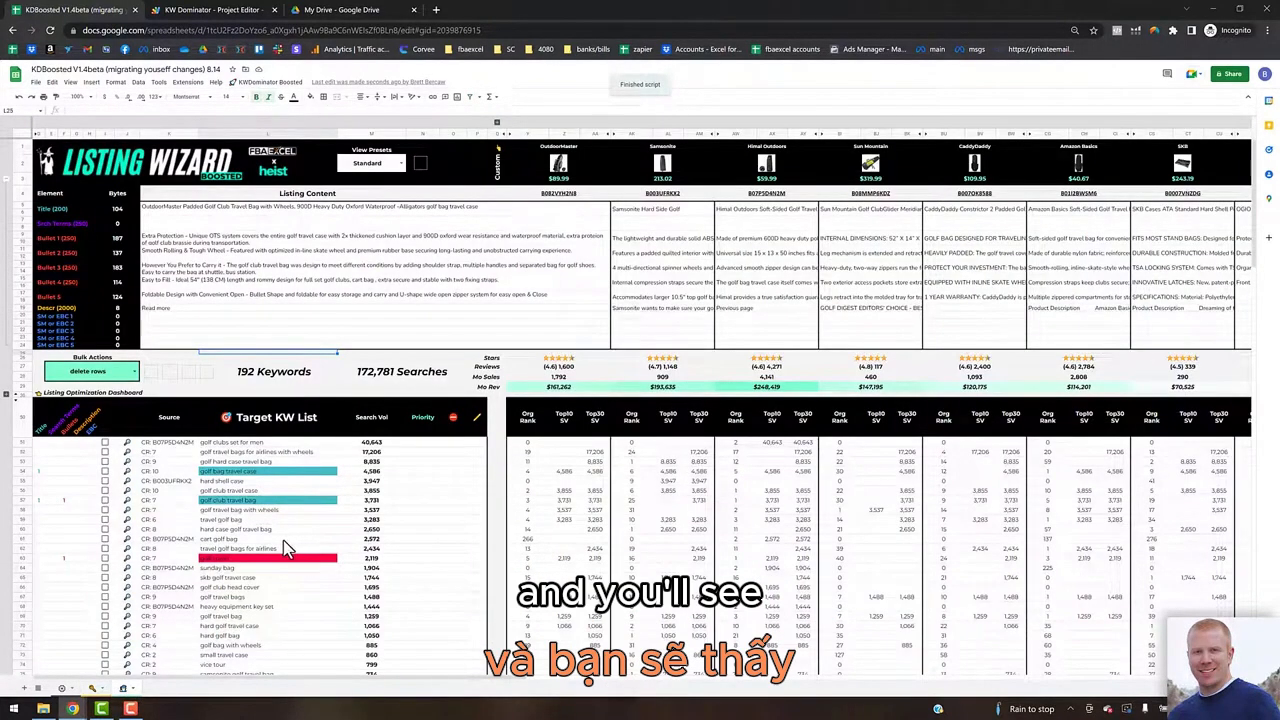
pyautogui.scroll(-1, 255, 562)
pyautogui.scroll(-3, 248, 562)
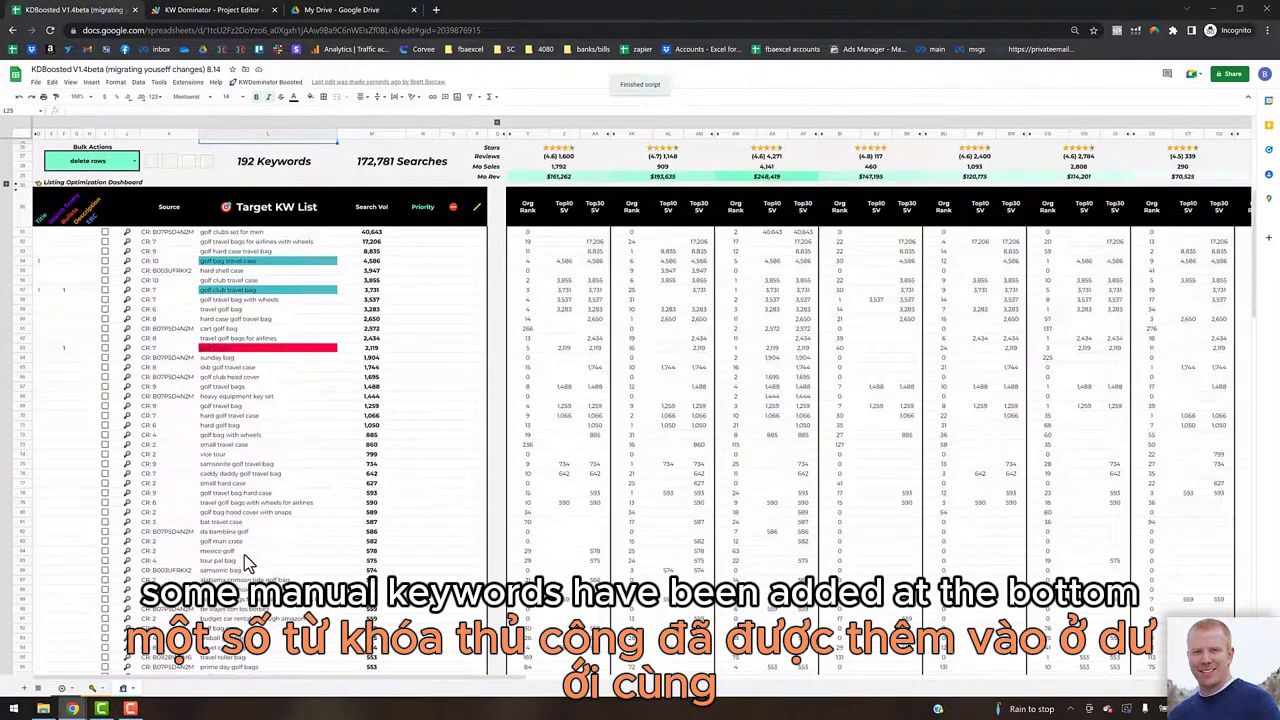
pyautogui.scroll(-20, 244, 554)
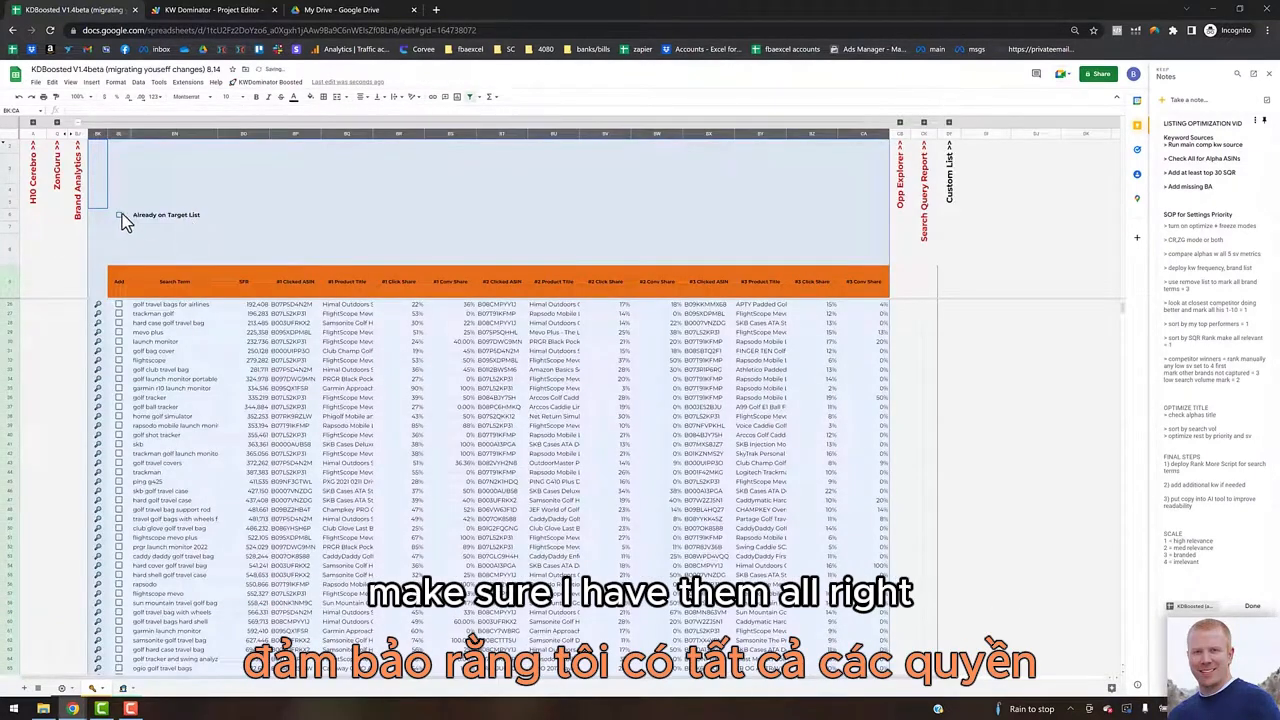
# Highlight Brand Analytics terms already on the target list, review the rest, and mark "travel golf case" for adding.
pyautogui.click(118, 214)
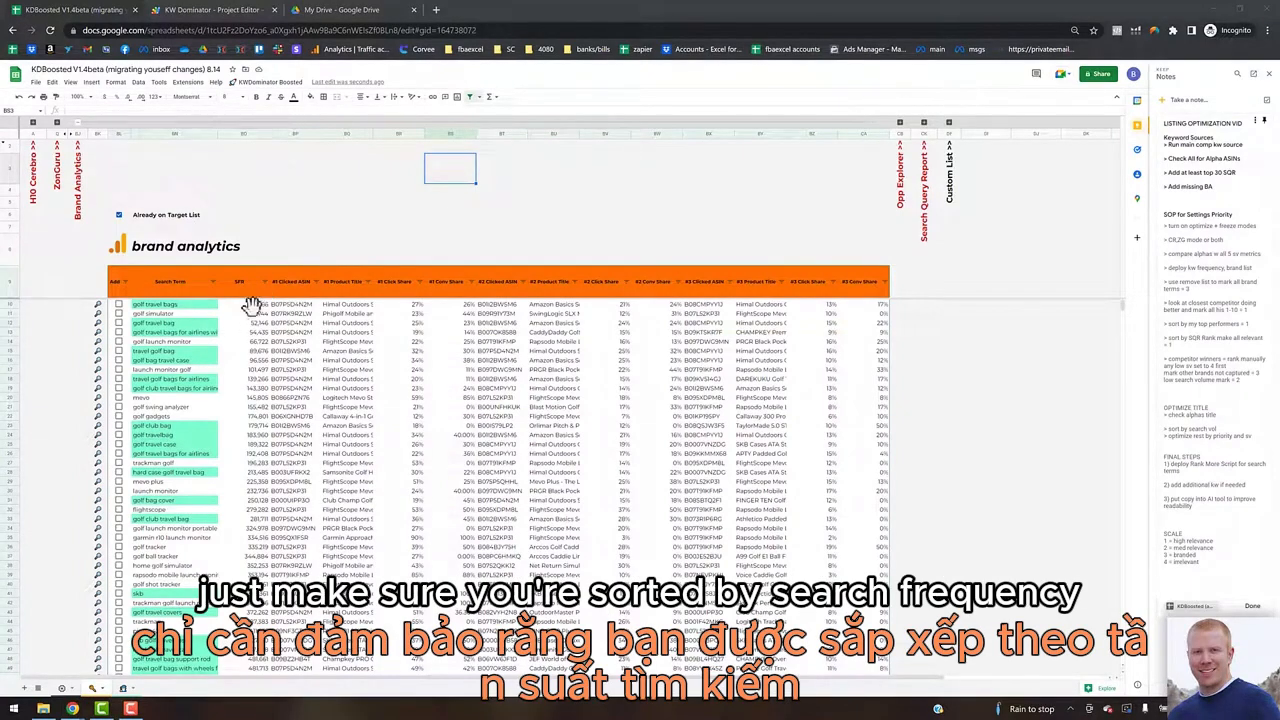
pyautogui.scroll(-8, 248, 363)
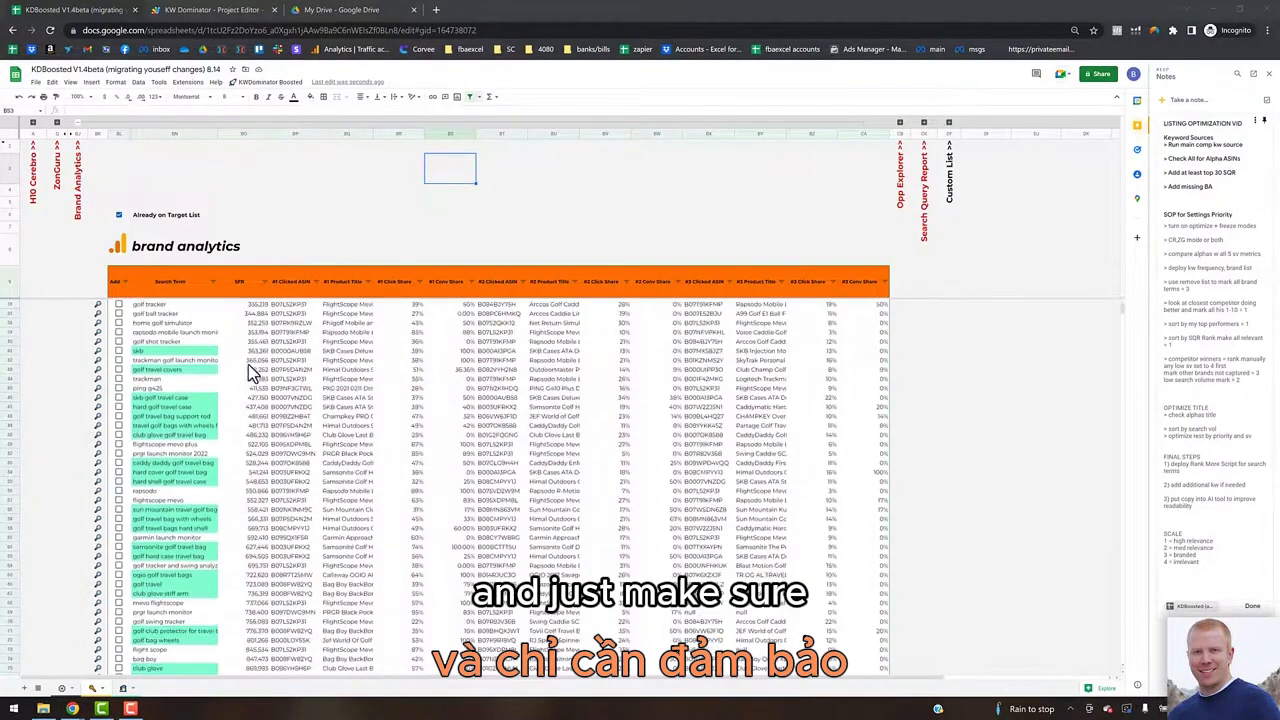
pyautogui.scroll(-5, 250, 367)
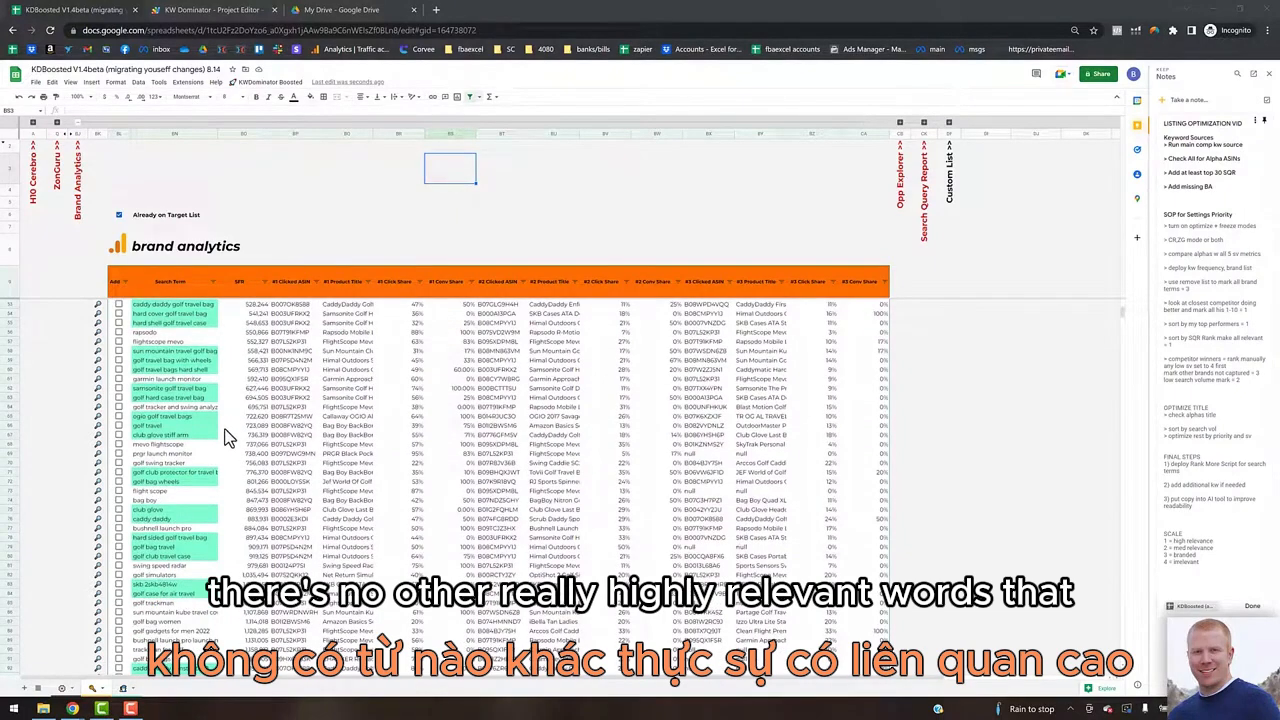
pyautogui.scroll(-2, 225, 437)
pyautogui.scroll(-4, 225, 437)
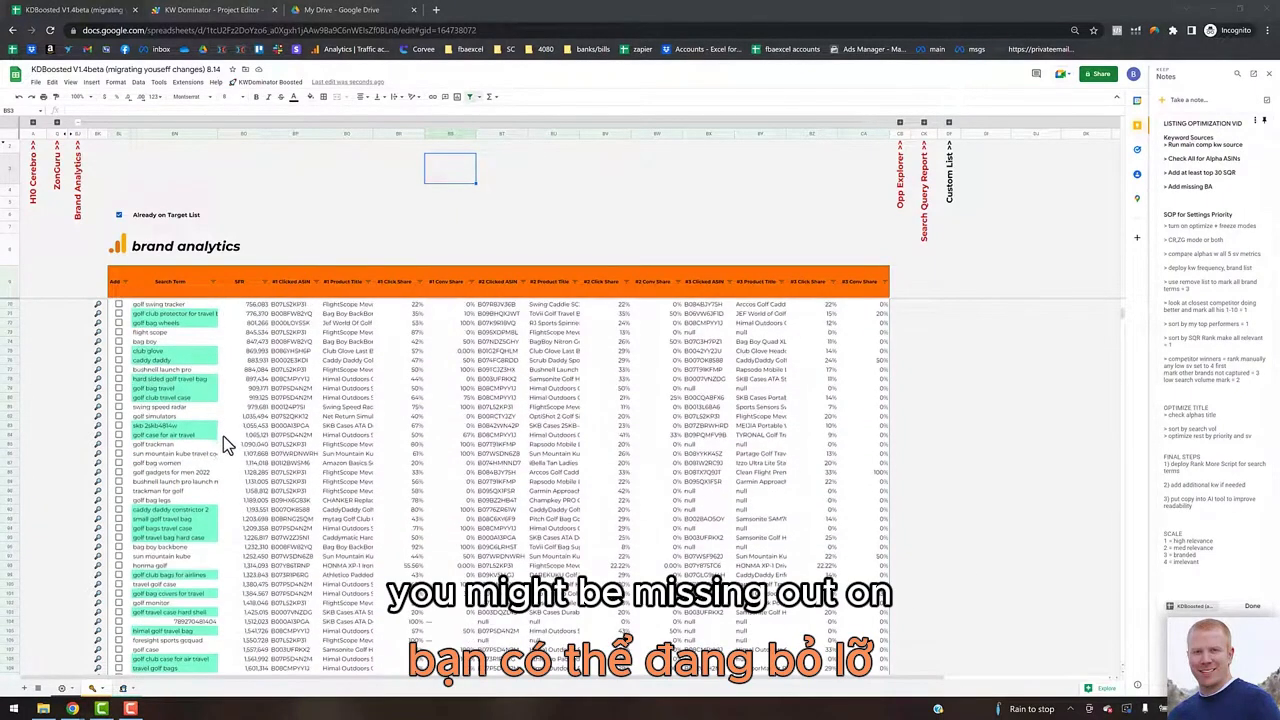
pyautogui.click(118, 583)
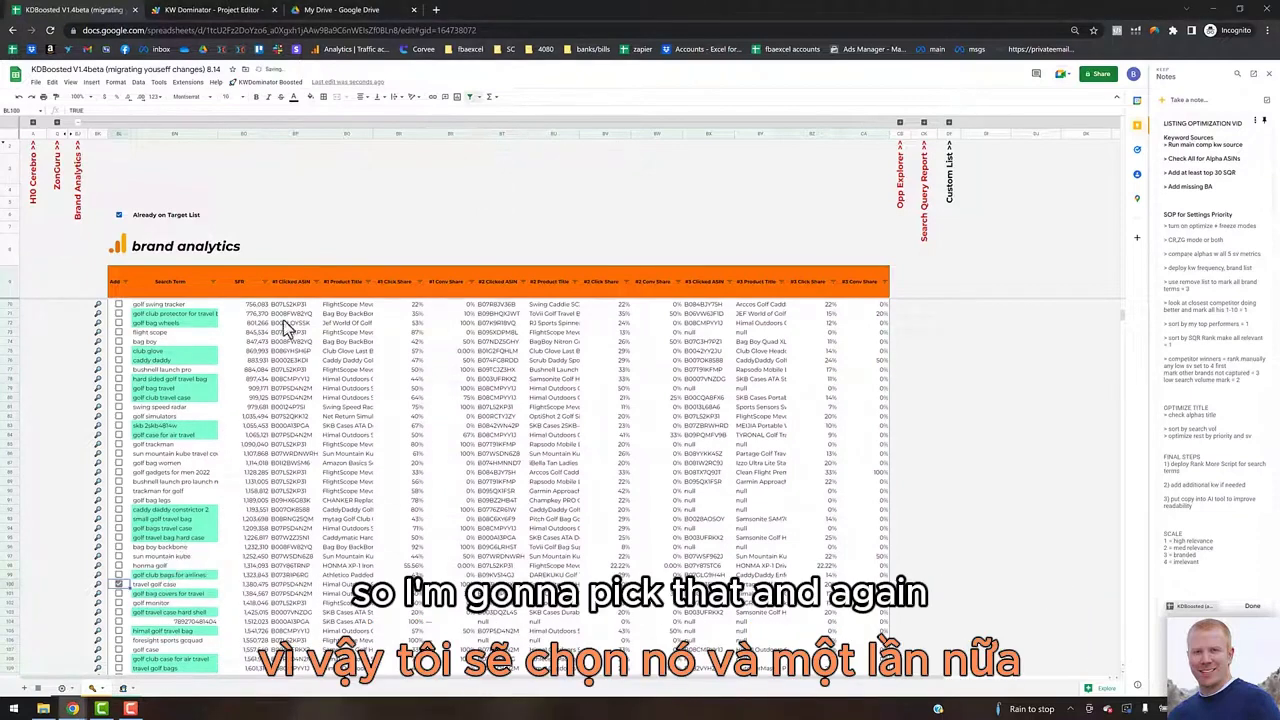
# Add the marked Brand Analytics term to the target list as a manual keyword and return to the start of the list.
pyautogui.click(266, 82)
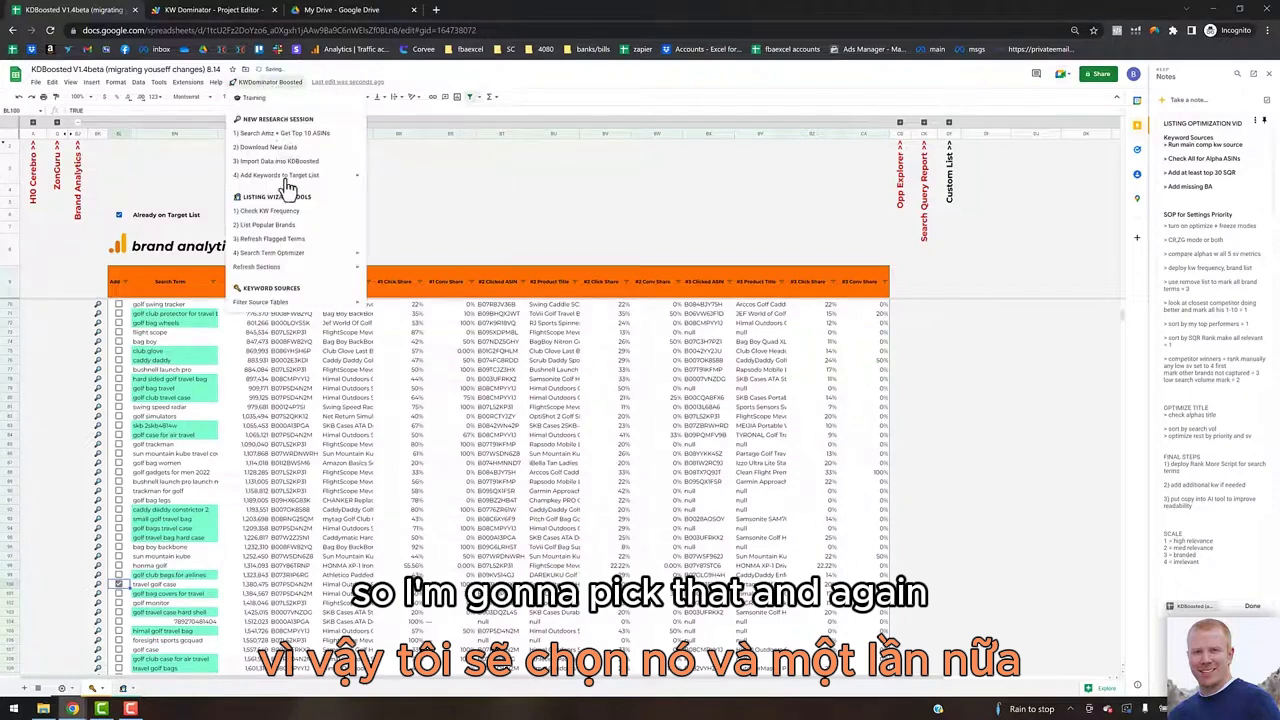
pyautogui.moveTo(296, 180)
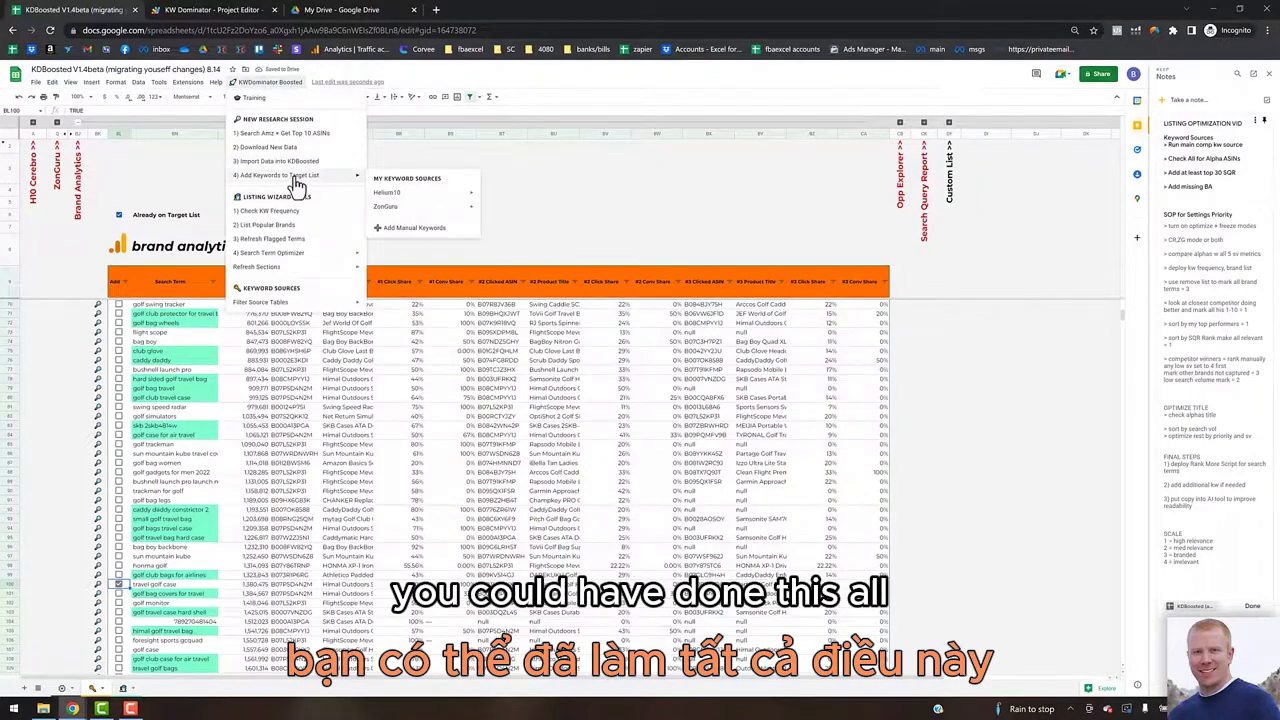
pyautogui.click(393, 228)
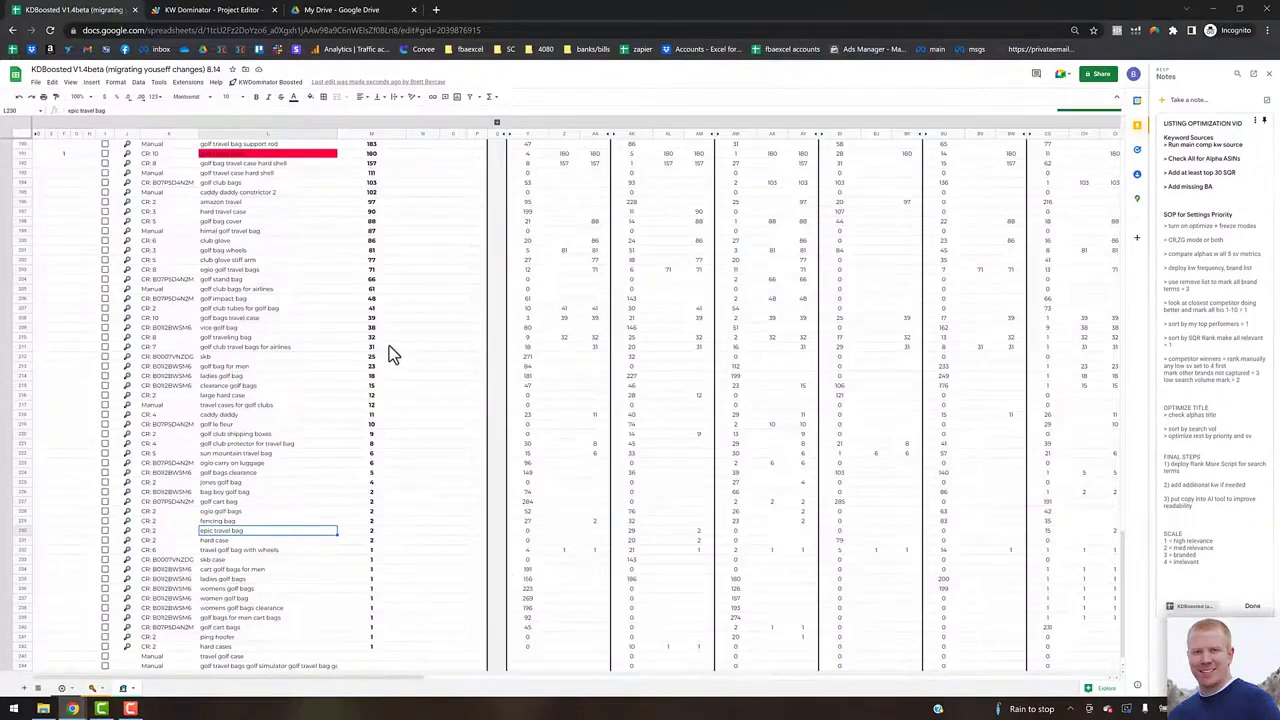
pyautogui.scroll(2, 404, 350)
pyautogui.scroll(20, 405, 350)
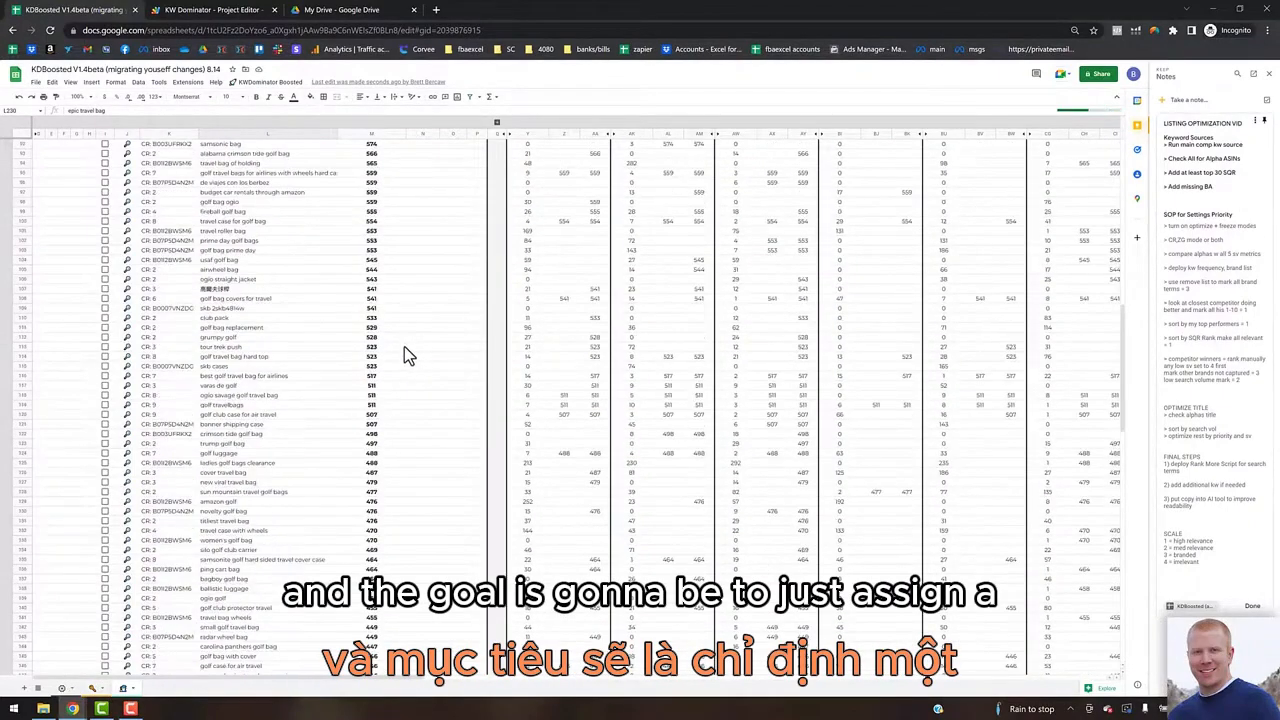
pyautogui.scroll(15, 404, 346)
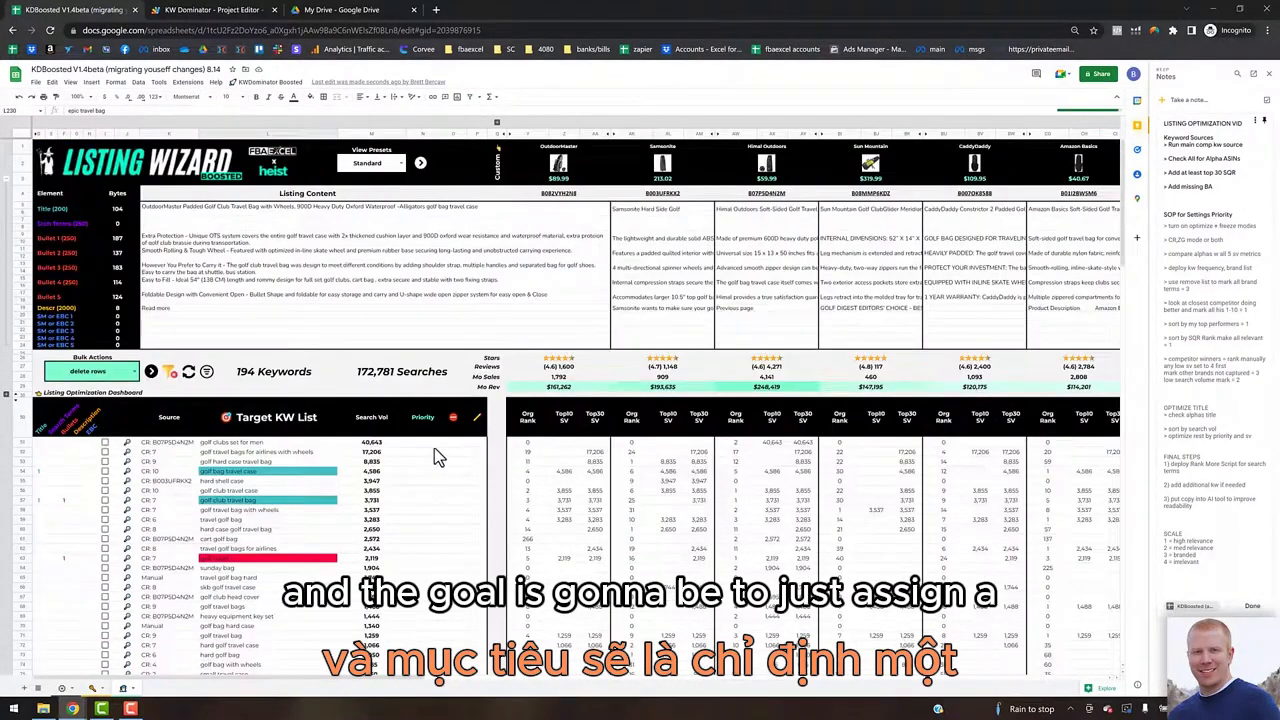
pyautogui.click(426, 442)
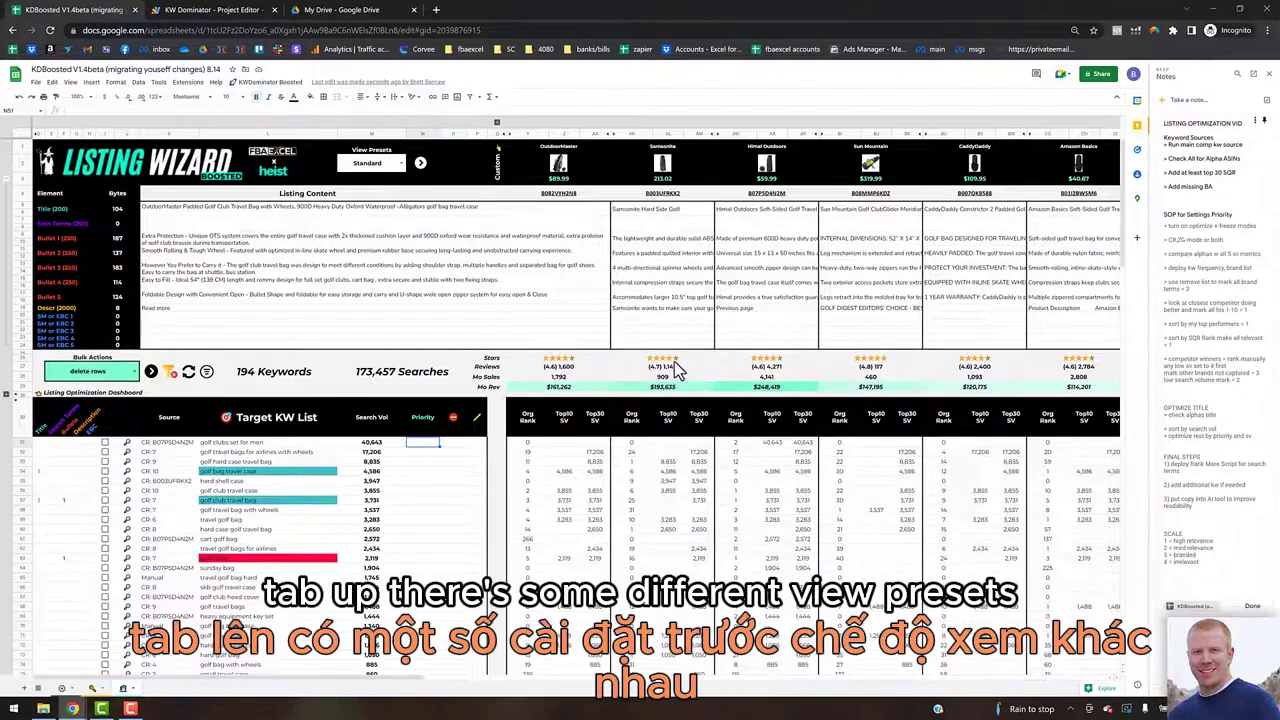
pyautogui.click(399, 165)
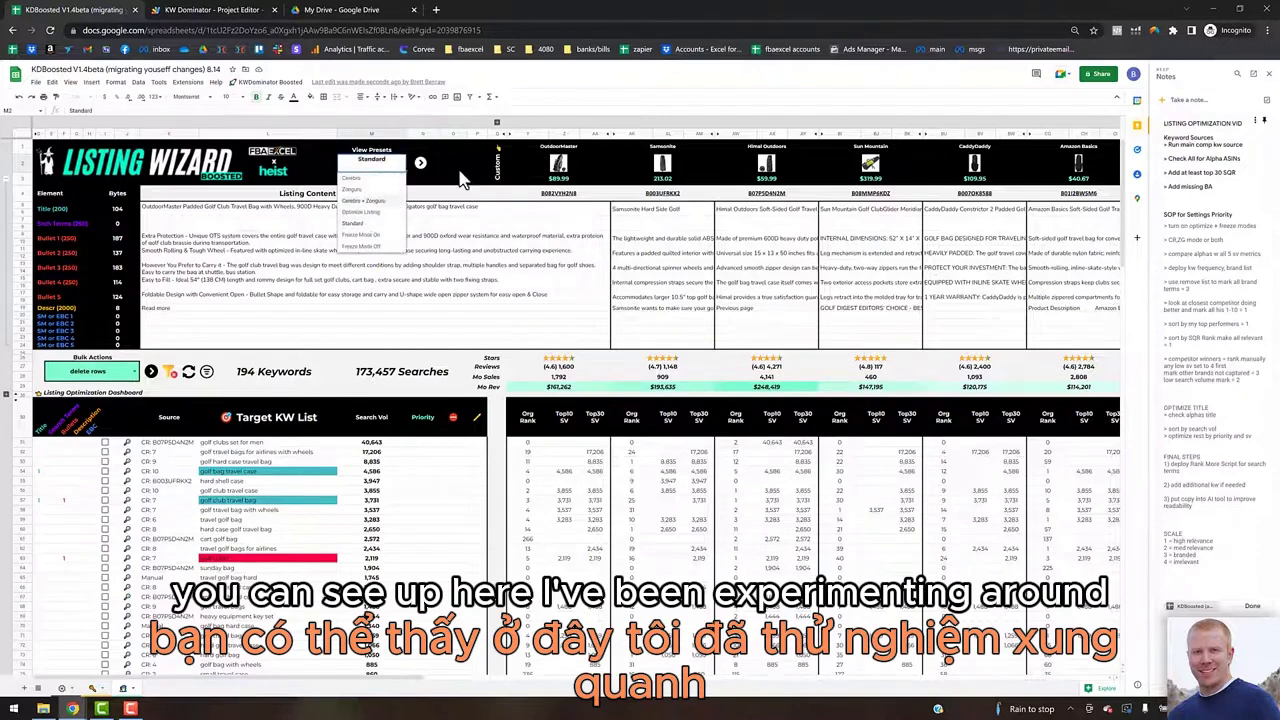
pyautogui.click(461, 174)
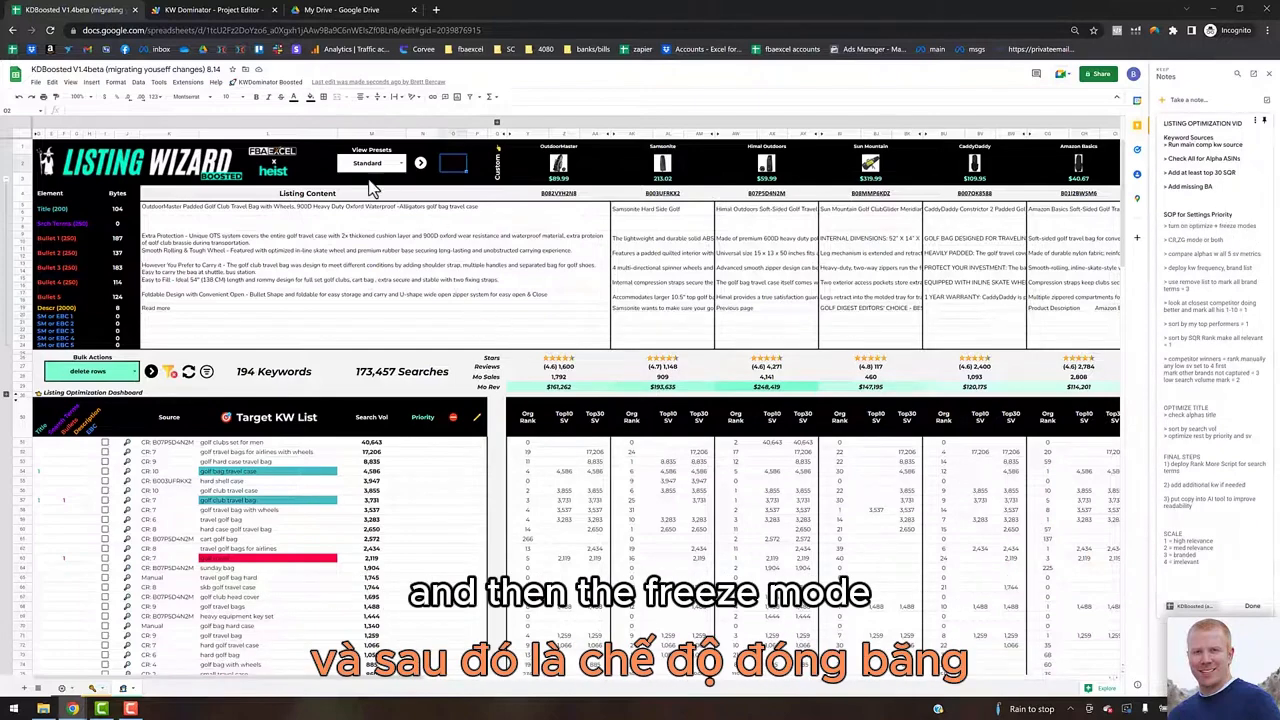
# Switch the Listing Wizard to the Optimize Listing view preset and confirm the mode change.
pyautogui.click(401, 164)
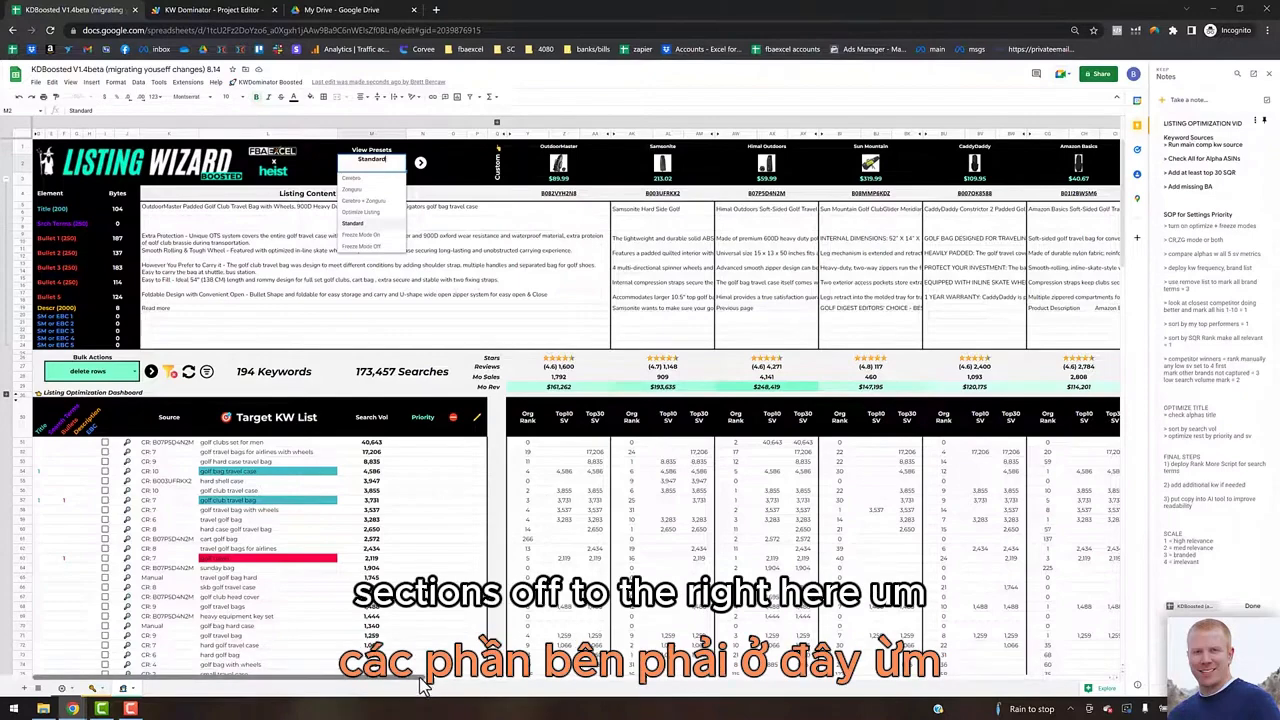
pyautogui.moveTo(420, 678); pyautogui.dragTo(84, 678)
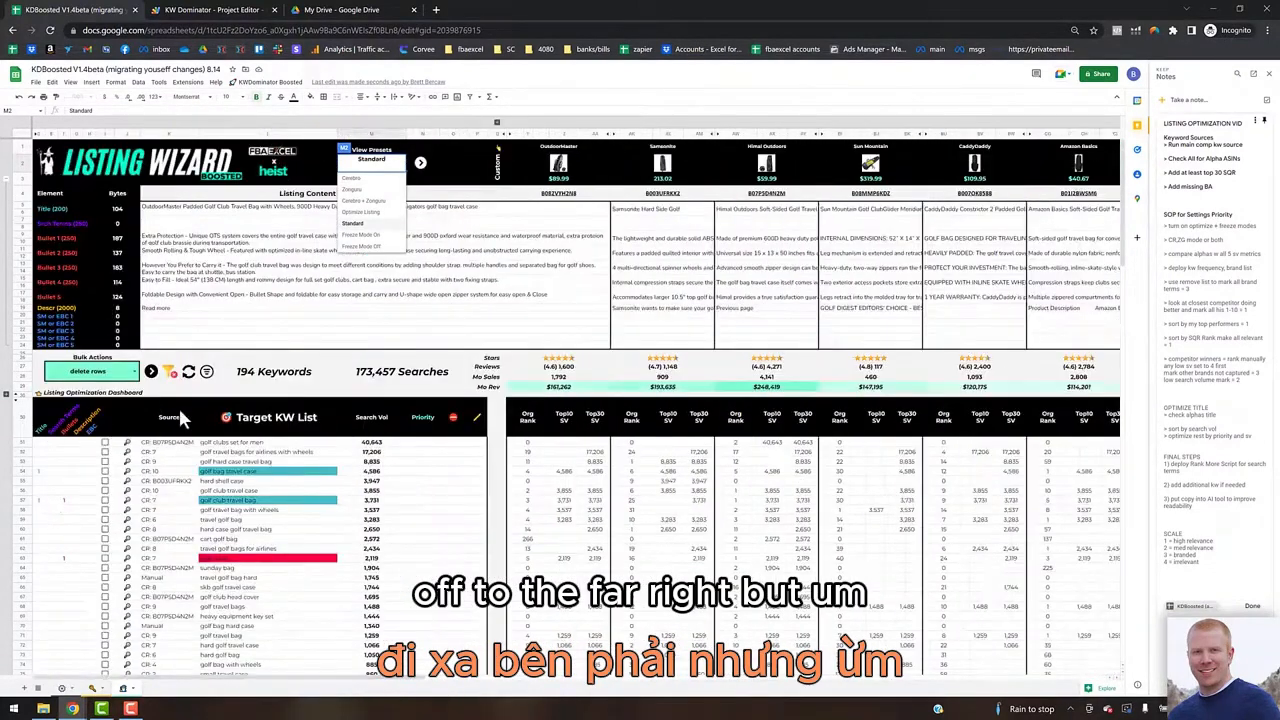
pyautogui.click(355, 214)
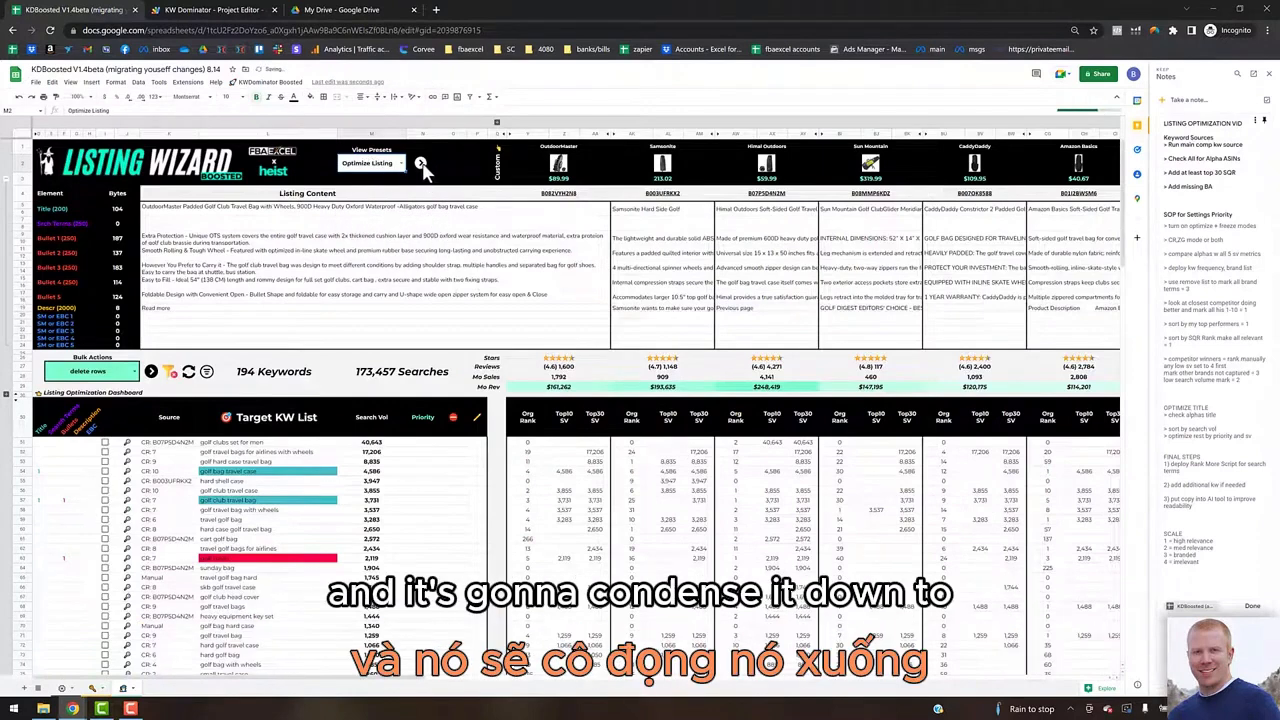
pyautogui.click(421, 165)
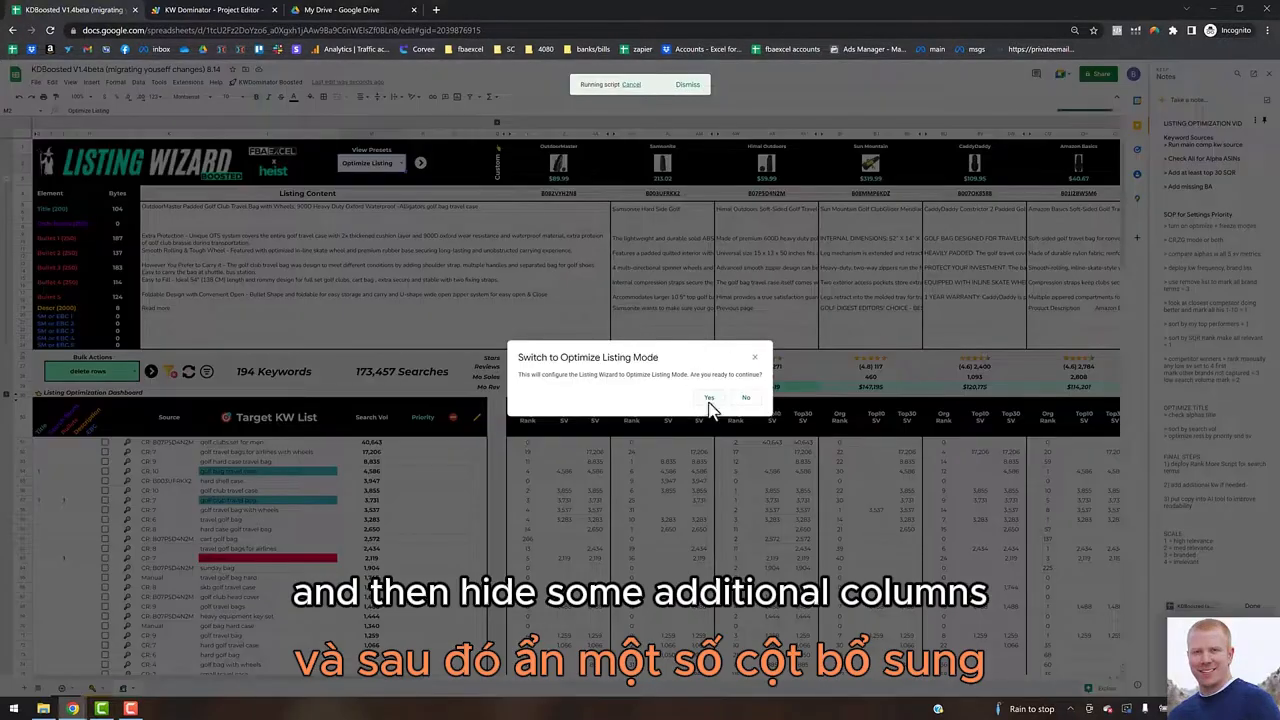
pyautogui.click(707, 398)
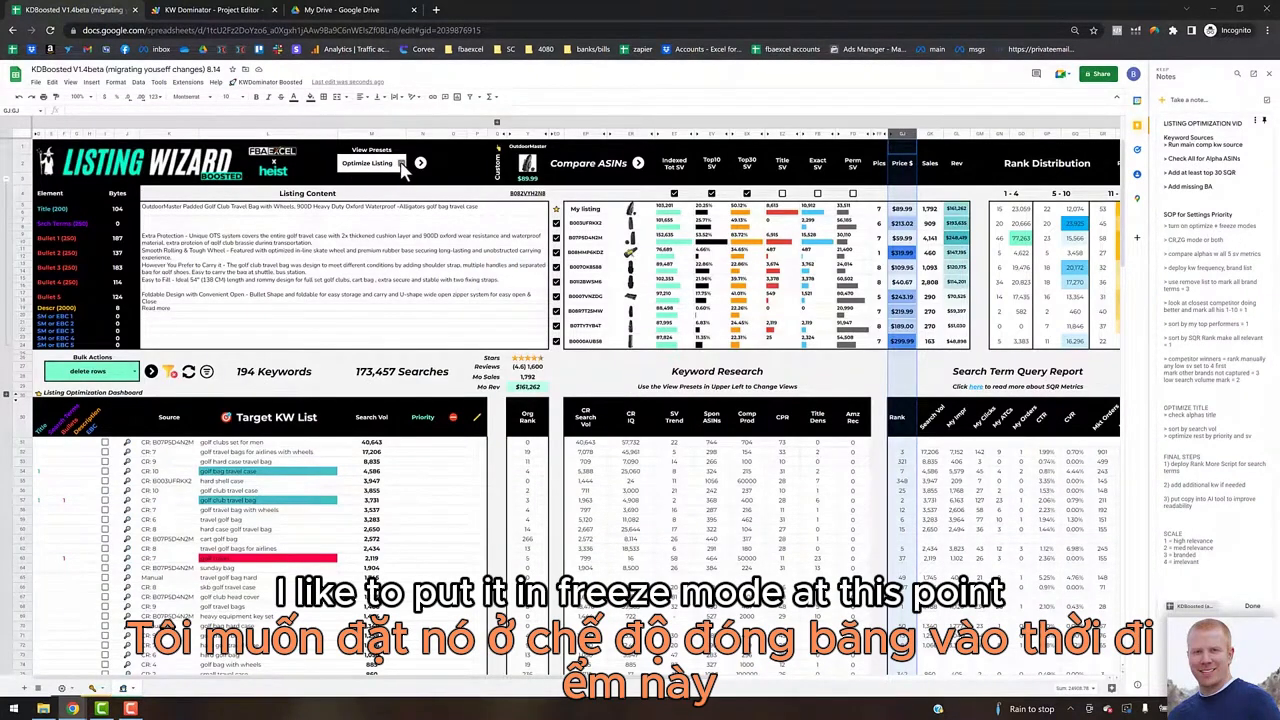
# Apply the Freeze Mode On view preset and enable the filters on the Target KW List.
pyautogui.click(400, 168)
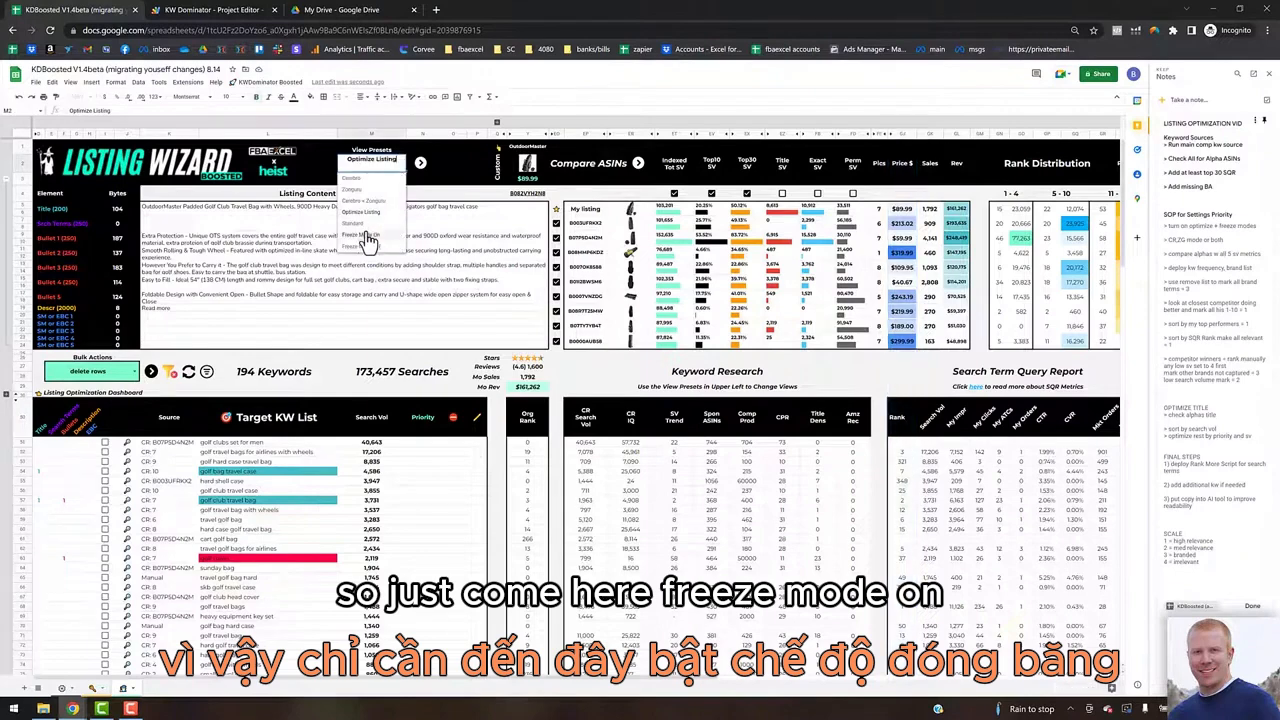
pyautogui.click(367, 237)
pyautogui.click(421, 165)
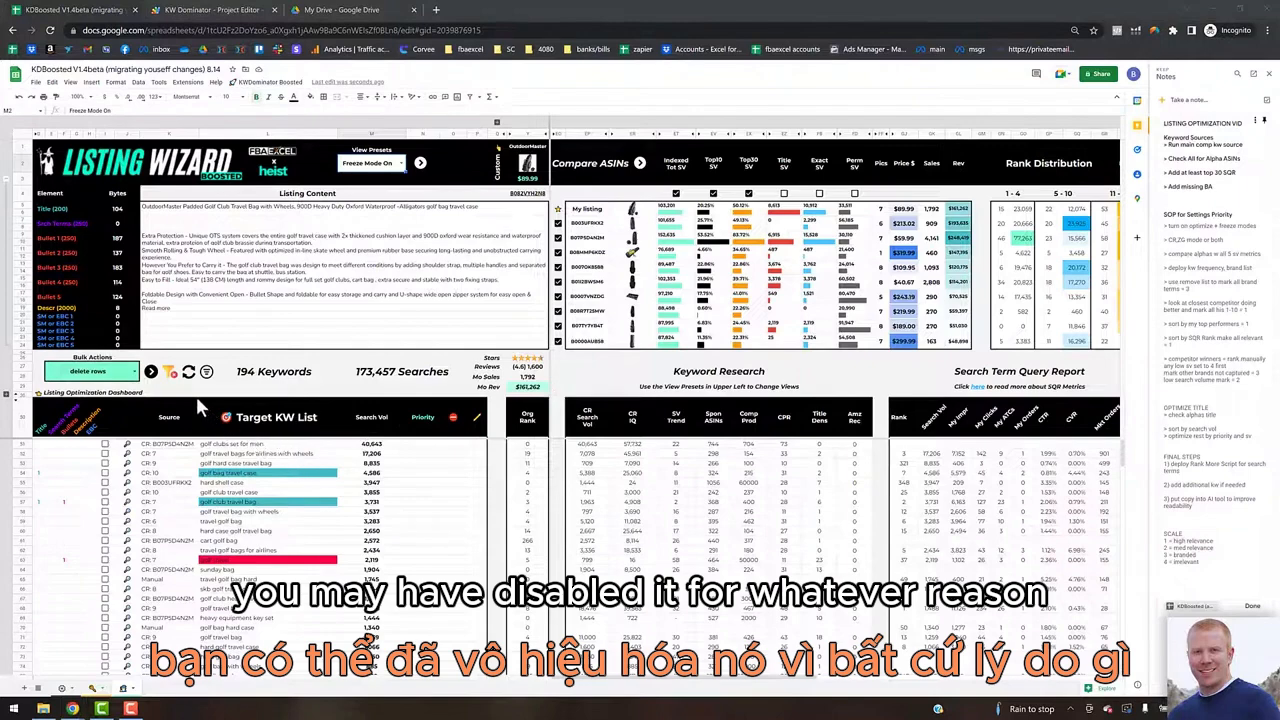
pyautogui.click(170, 373)
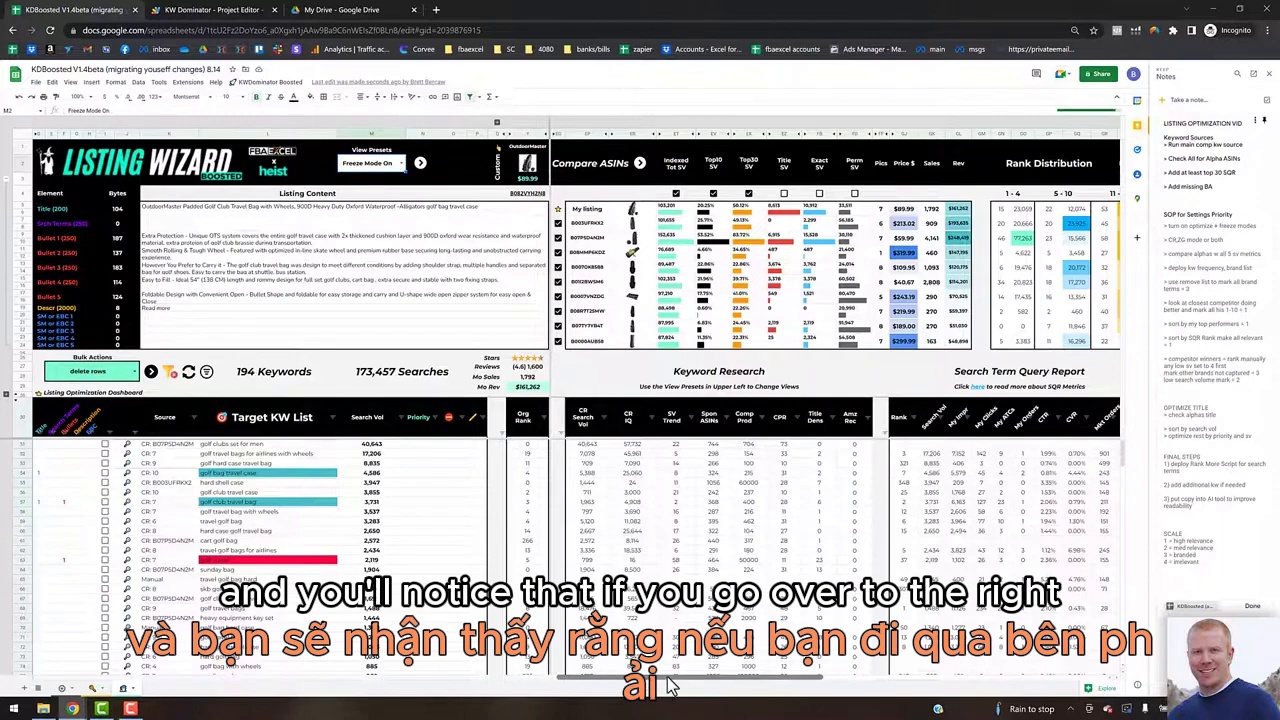
# Look over the black-header metric sections of the Listing Wizard and the available view presets.
pyautogui.moveTo(672, 688); pyautogui.dragTo(837, 686)
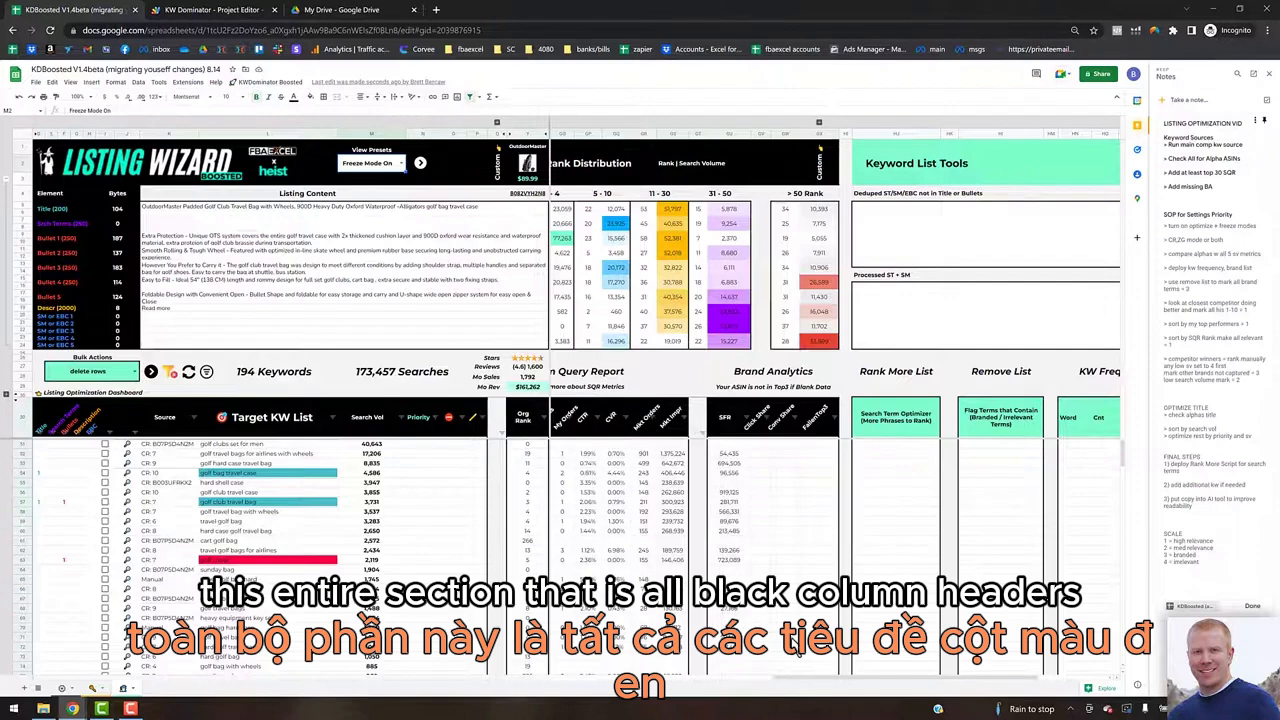
pyautogui.moveTo(803, 688); pyautogui.dragTo(385, 690)
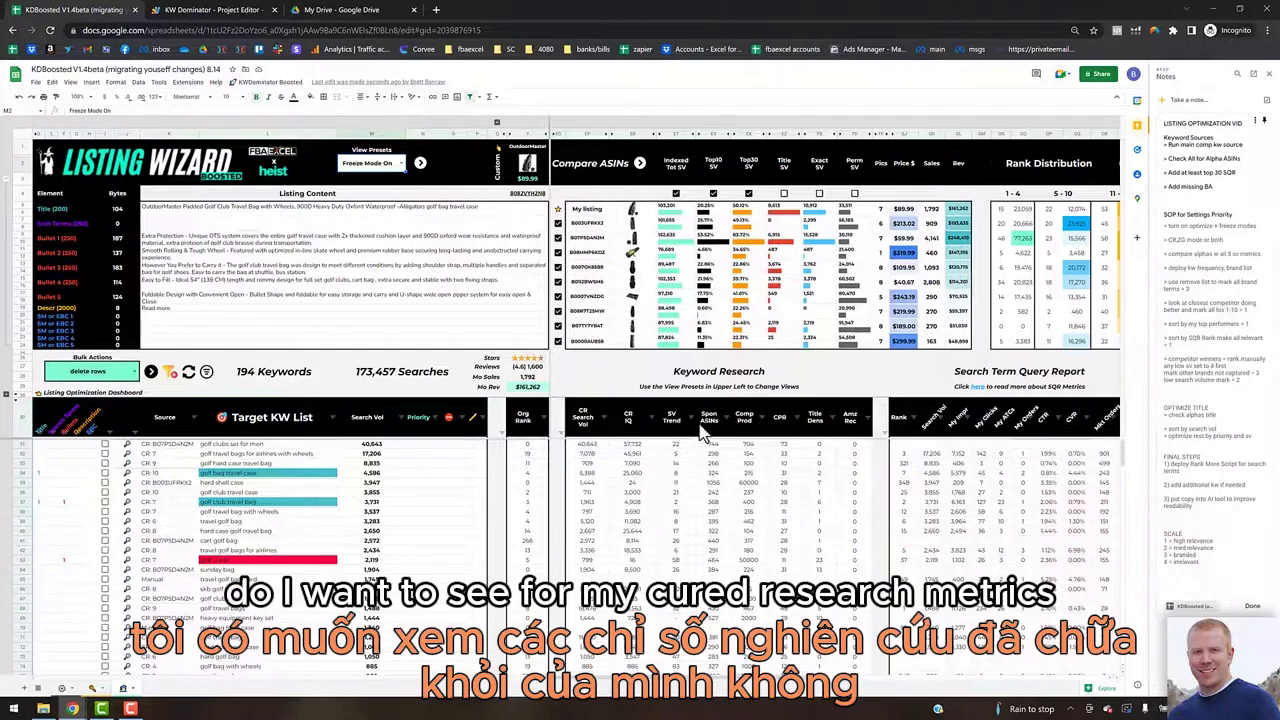
pyautogui.click(401, 163)
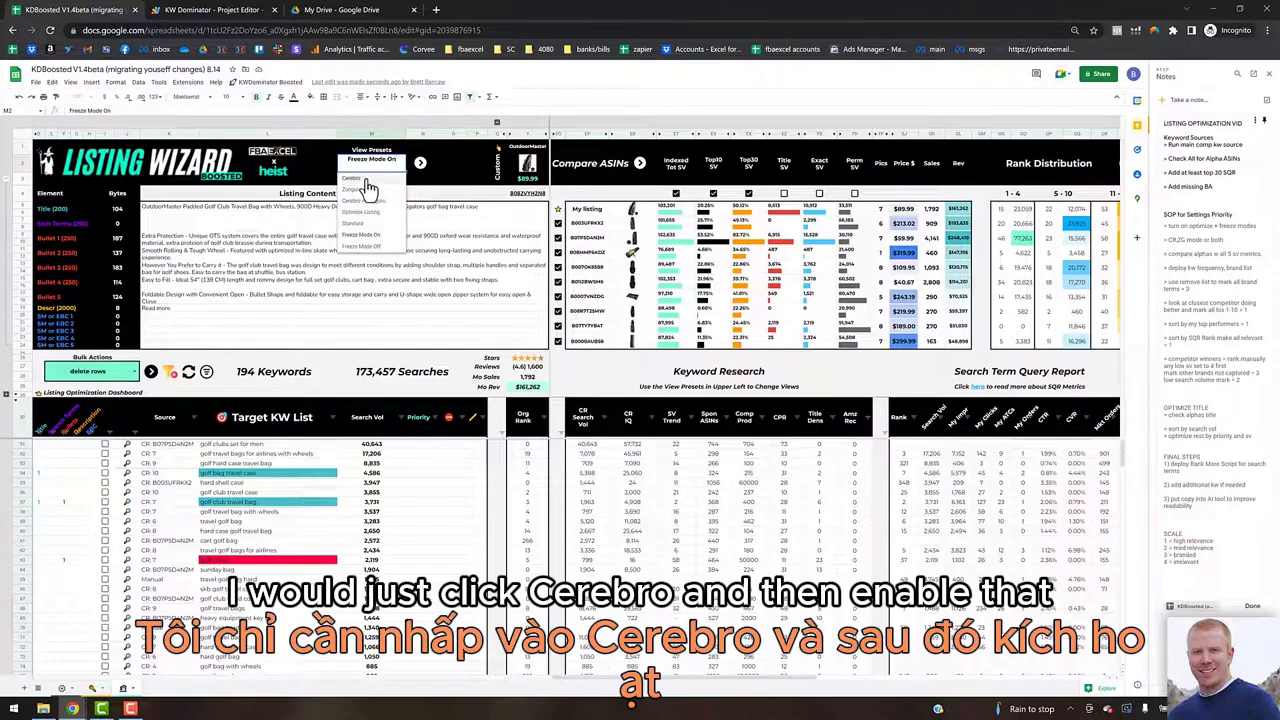
pyautogui.click(460, 168)
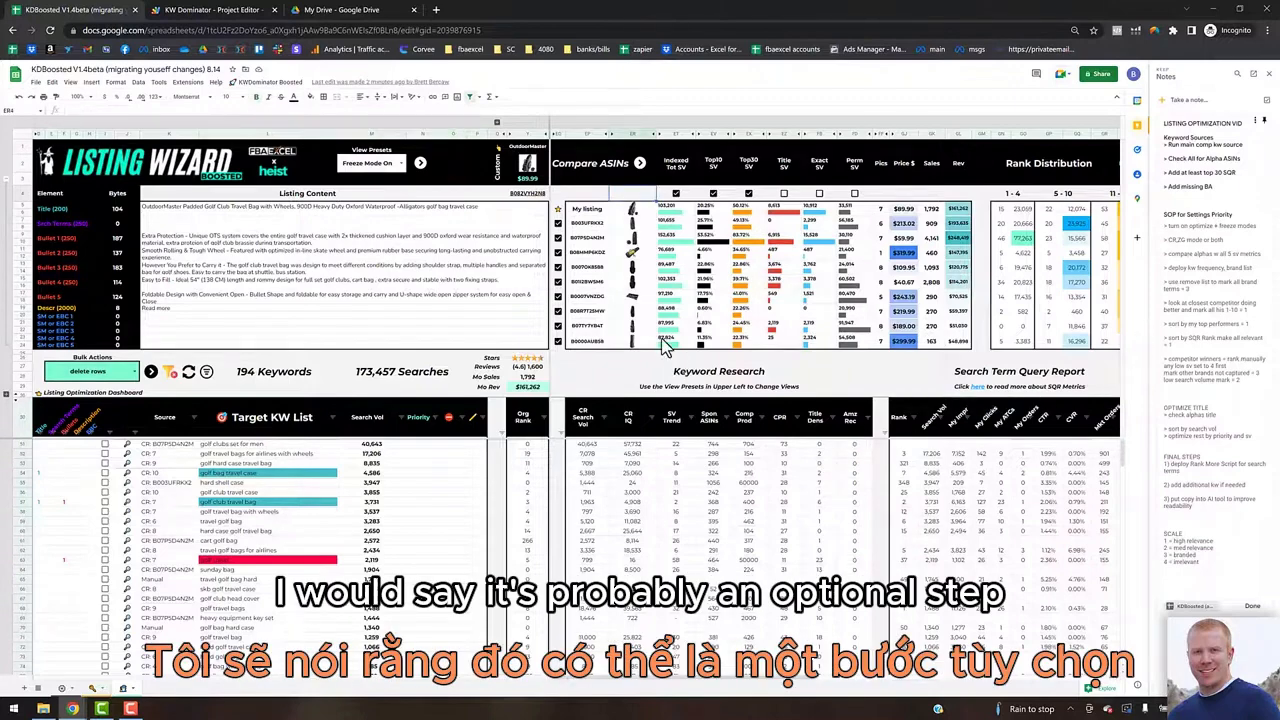
# Compare the competitors' products, prices and revenue with the own listing, then deselect every ASIN except the highest-revenue competitor.
pyautogui.moveTo(652, 343)
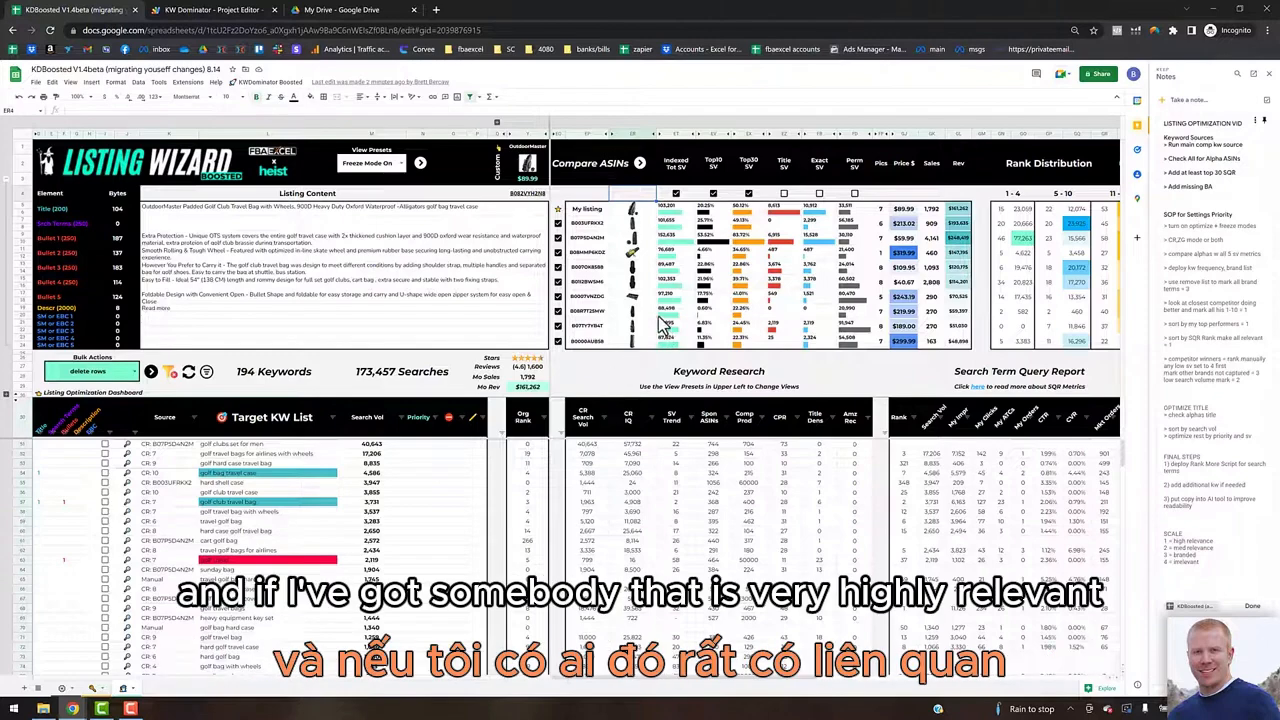
pyautogui.moveTo(652, 272)
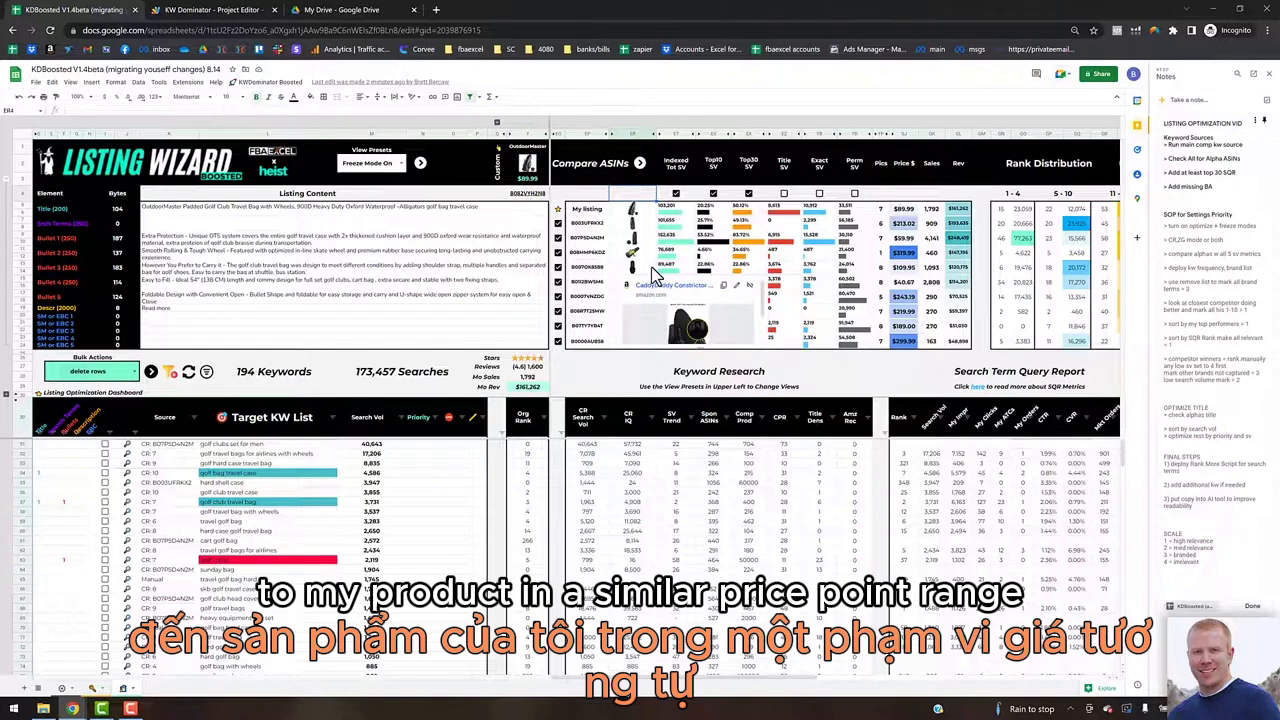
pyautogui.click(605, 377)
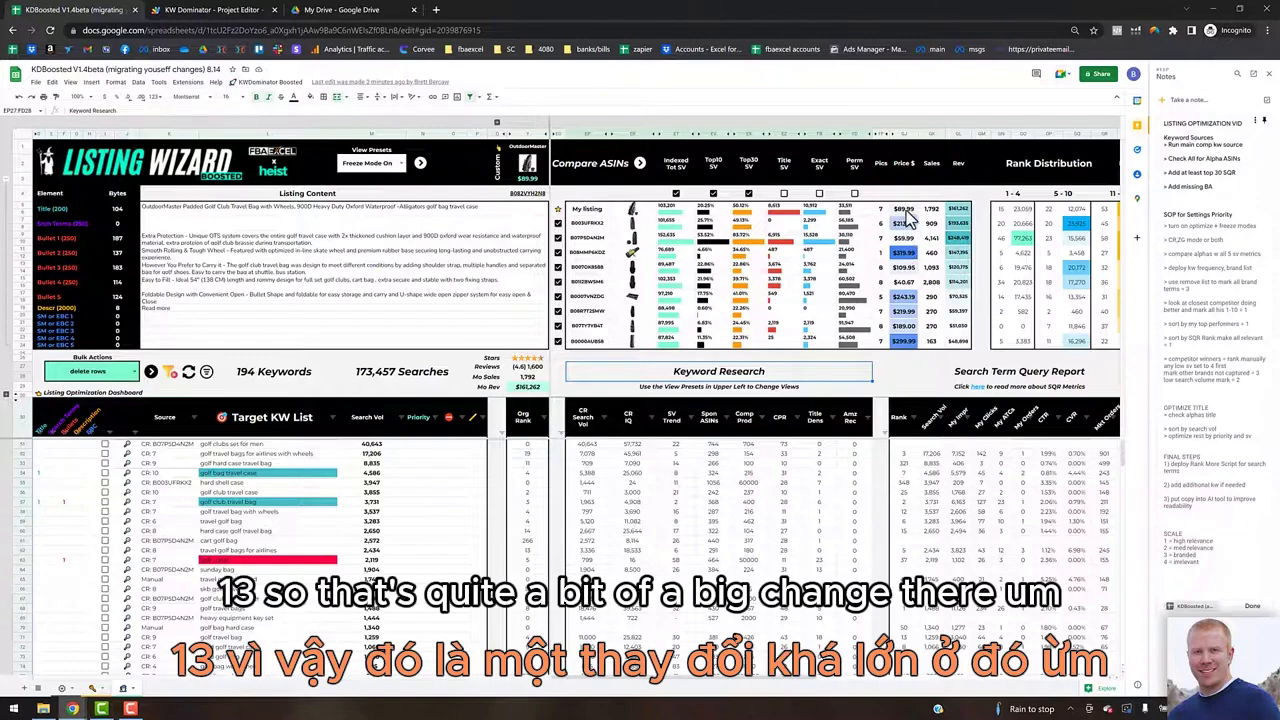
pyautogui.click(959, 248)
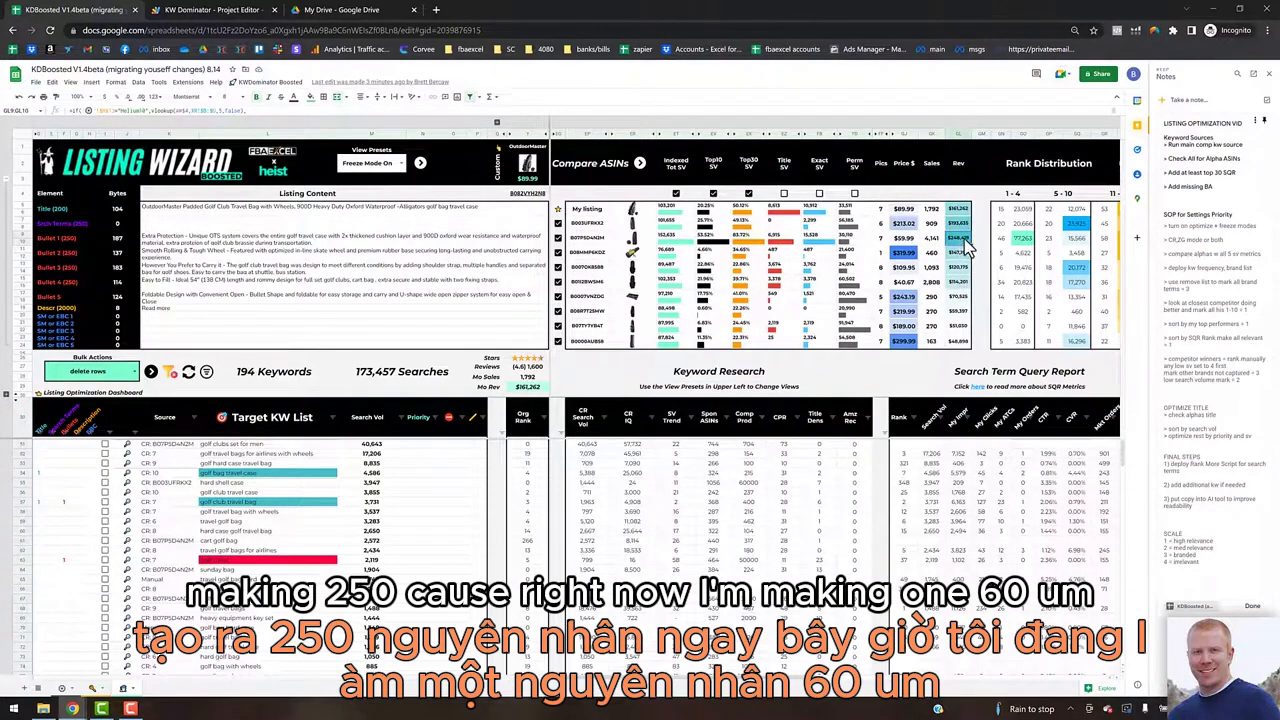
pyautogui.click(959, 210)
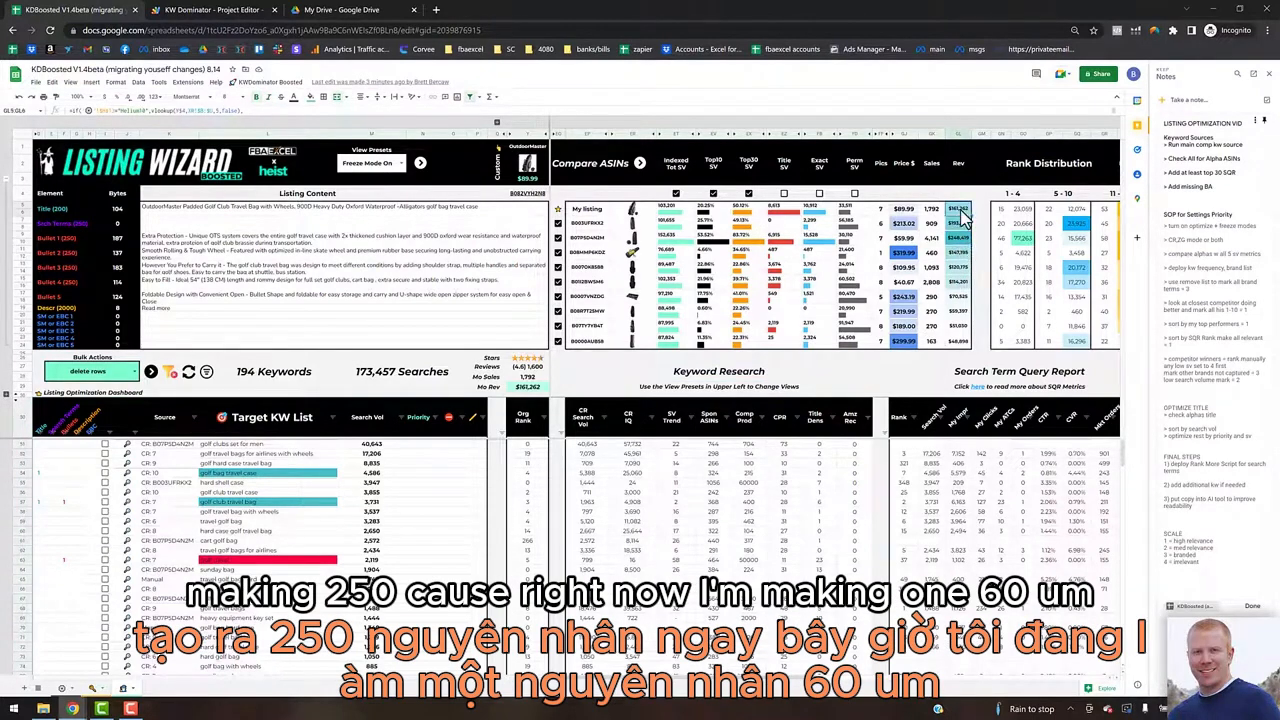
pyautogui.click(558, 224)
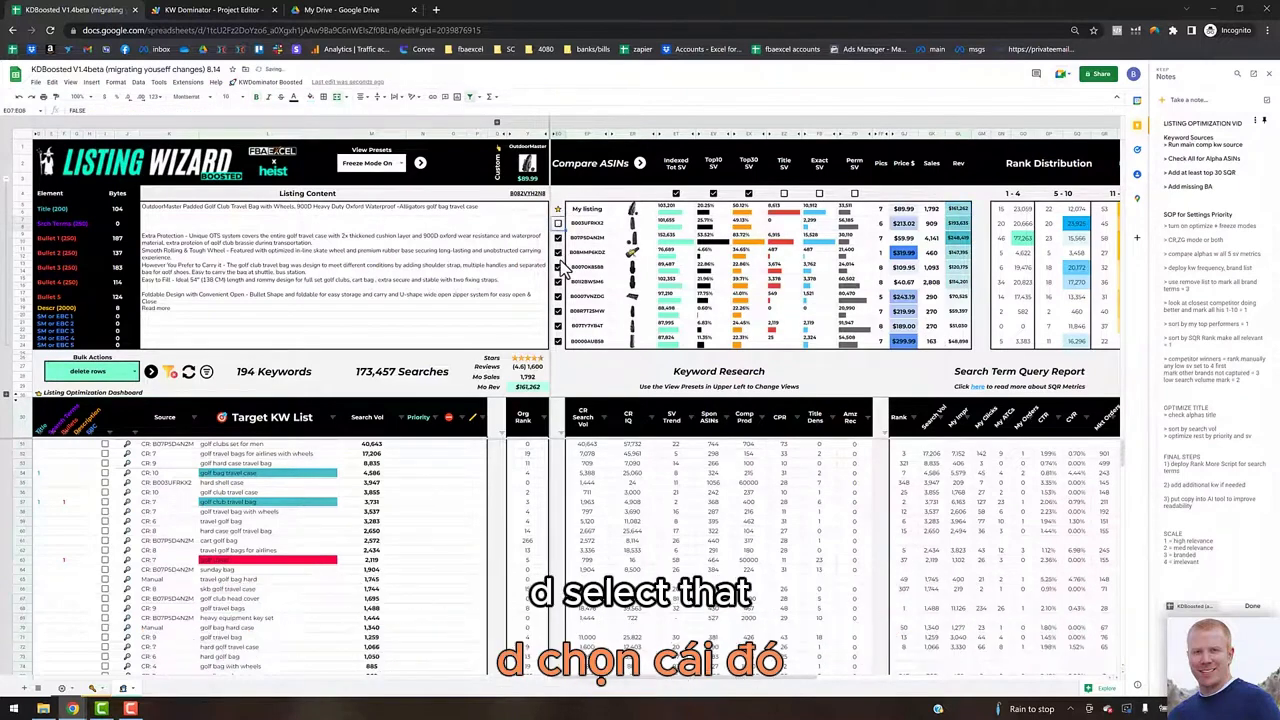
pyautogui.click(559, 253)
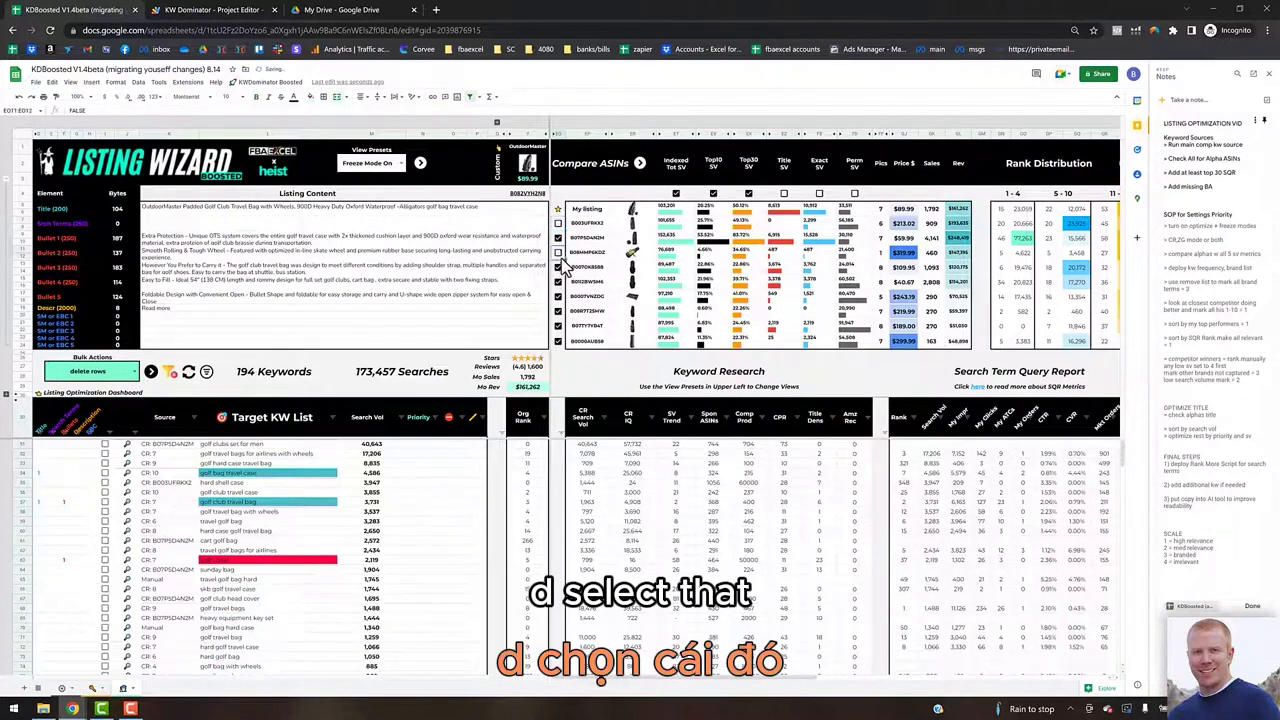
pyautogui.keyDown('shift'); pyautogui.click(558, 341); pyautogui.keyUp('shift')
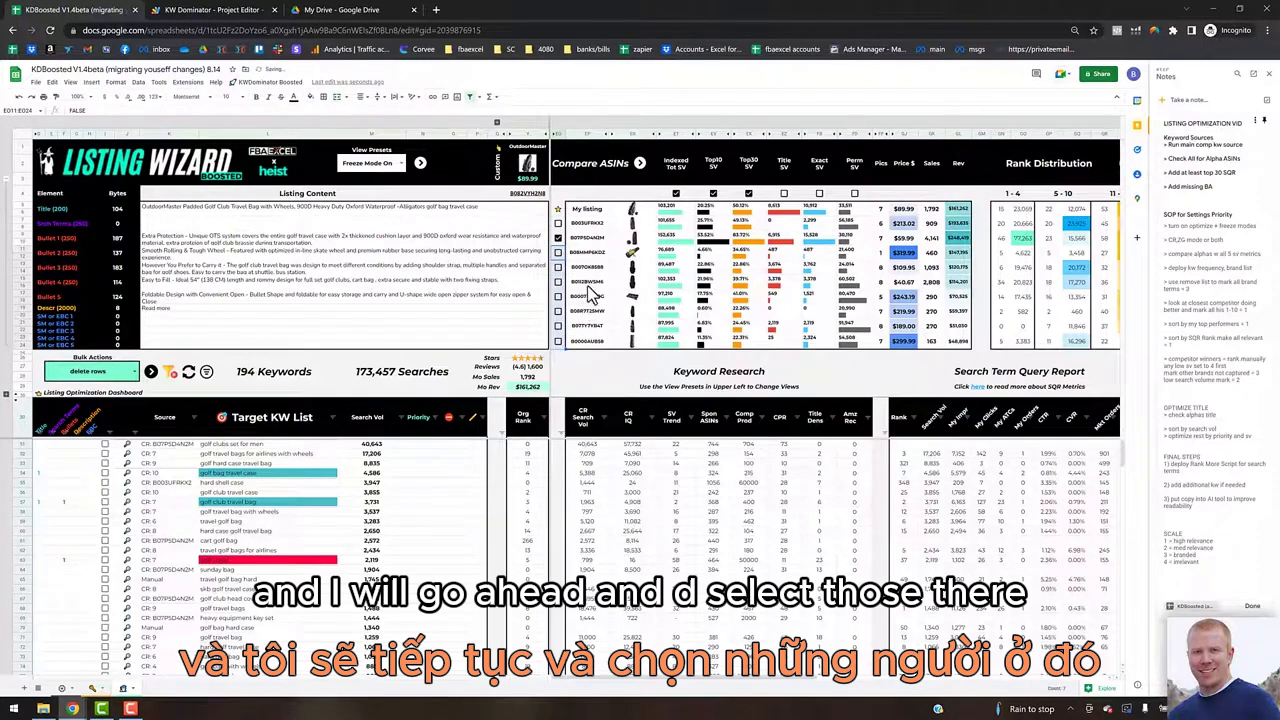
pyautogui.click(582, 375)
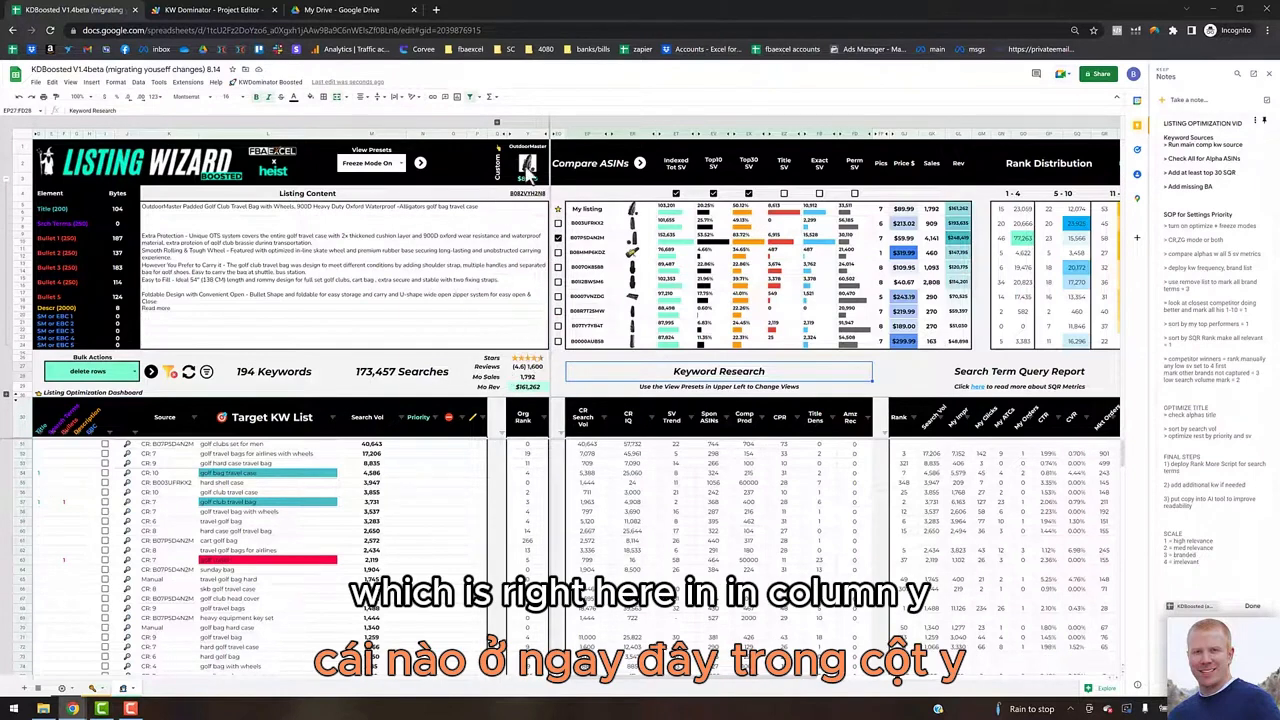
# Include Title SV, Exact SV and Perm SV in the comparison metrics, run Compare ASINs and review the added competitor columns.
pyautogui.click(530, 134)
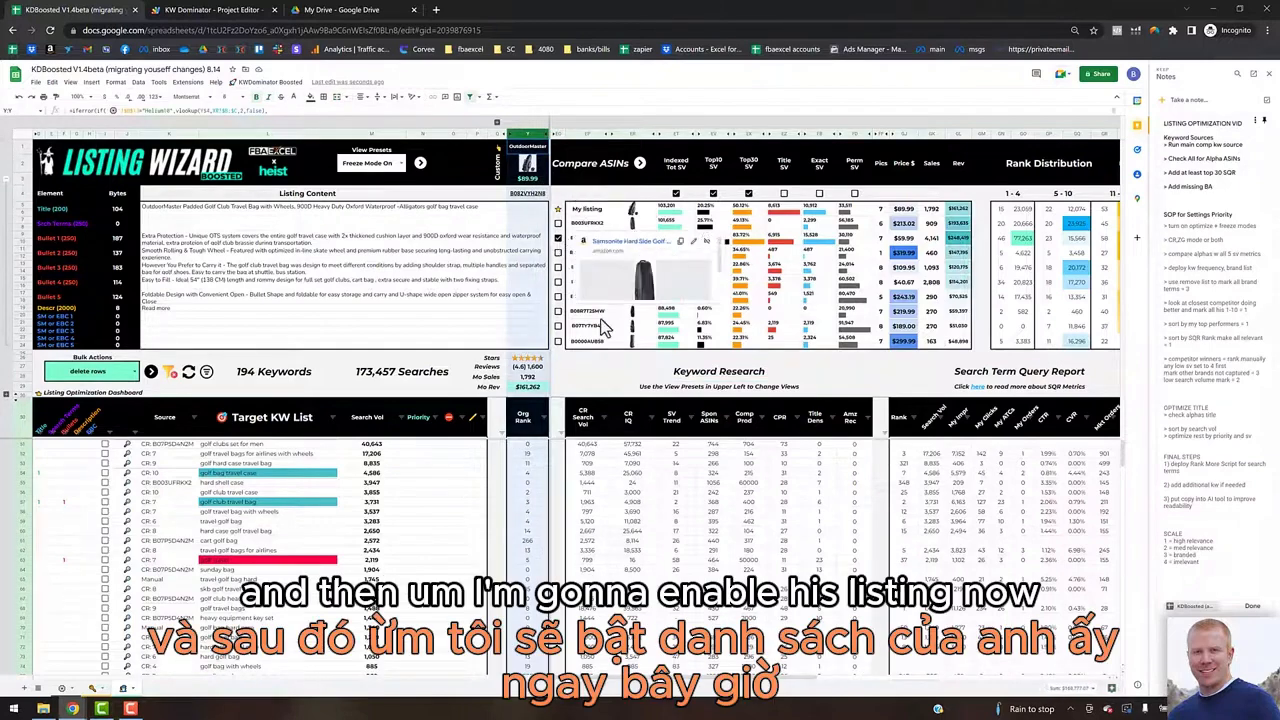
pyautogui.click(598, 362)
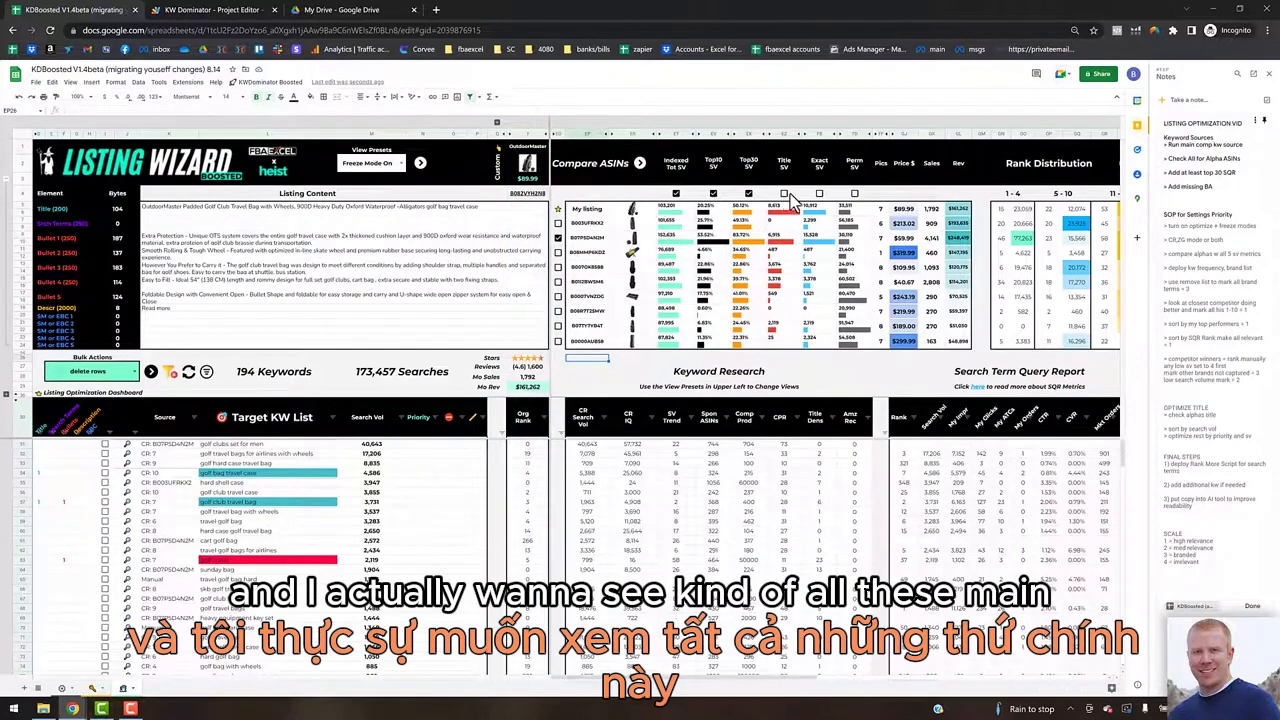
pyautogui.click(784, 193)
pyautogui.click(819, 193)
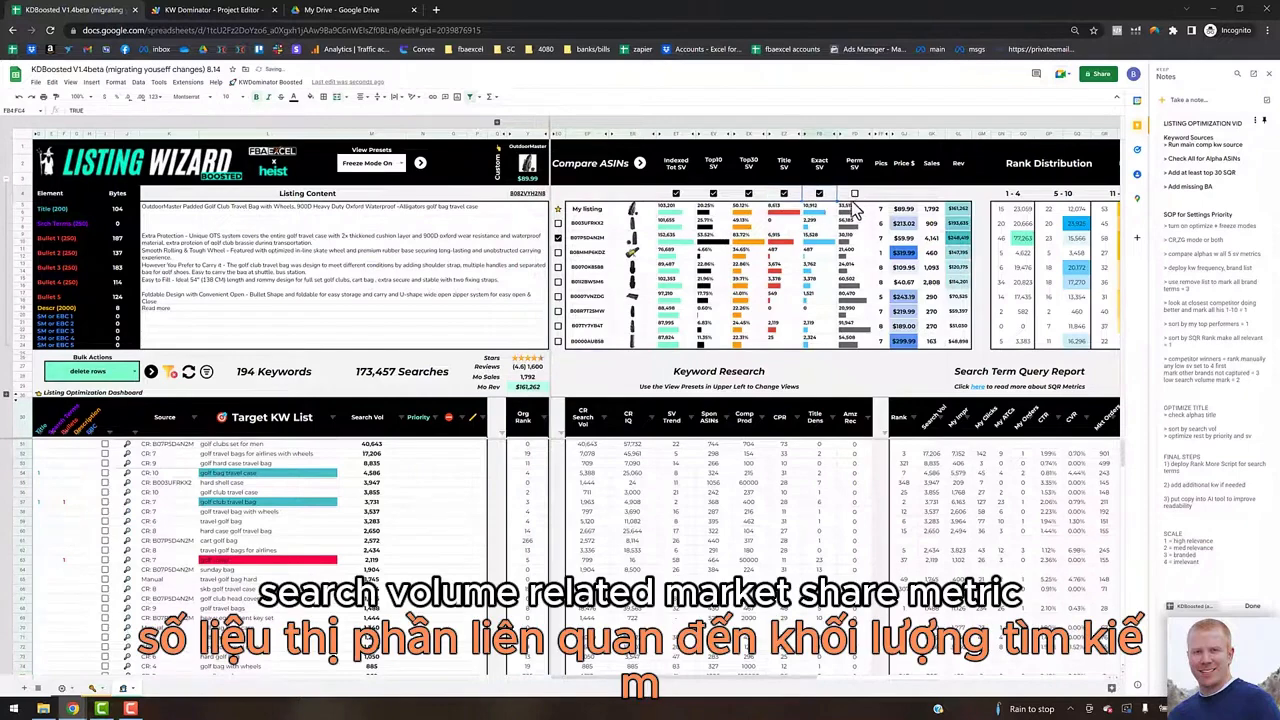
pyautogui.click(854, 193)
pyautogui.click(275, 83)
pyautogui.click(642, 166)
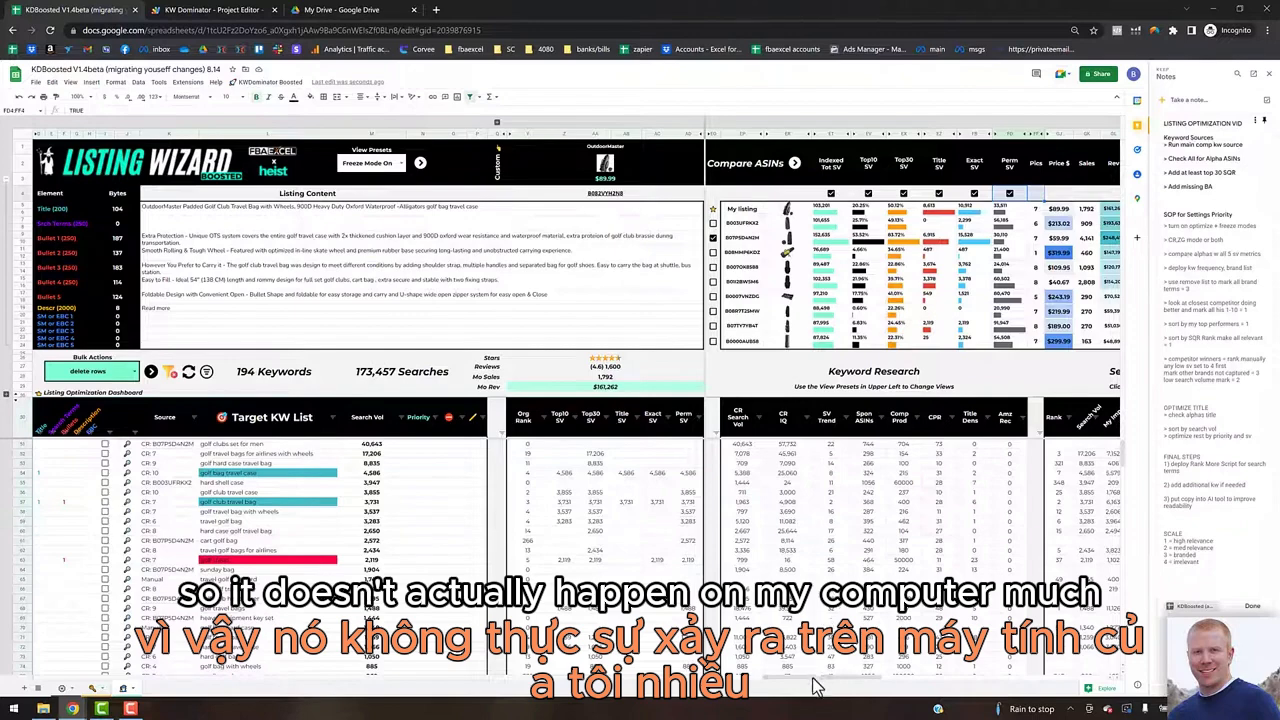
pyautogui.moveTo(813, 686); pyautogui.dragTo(683, 686)
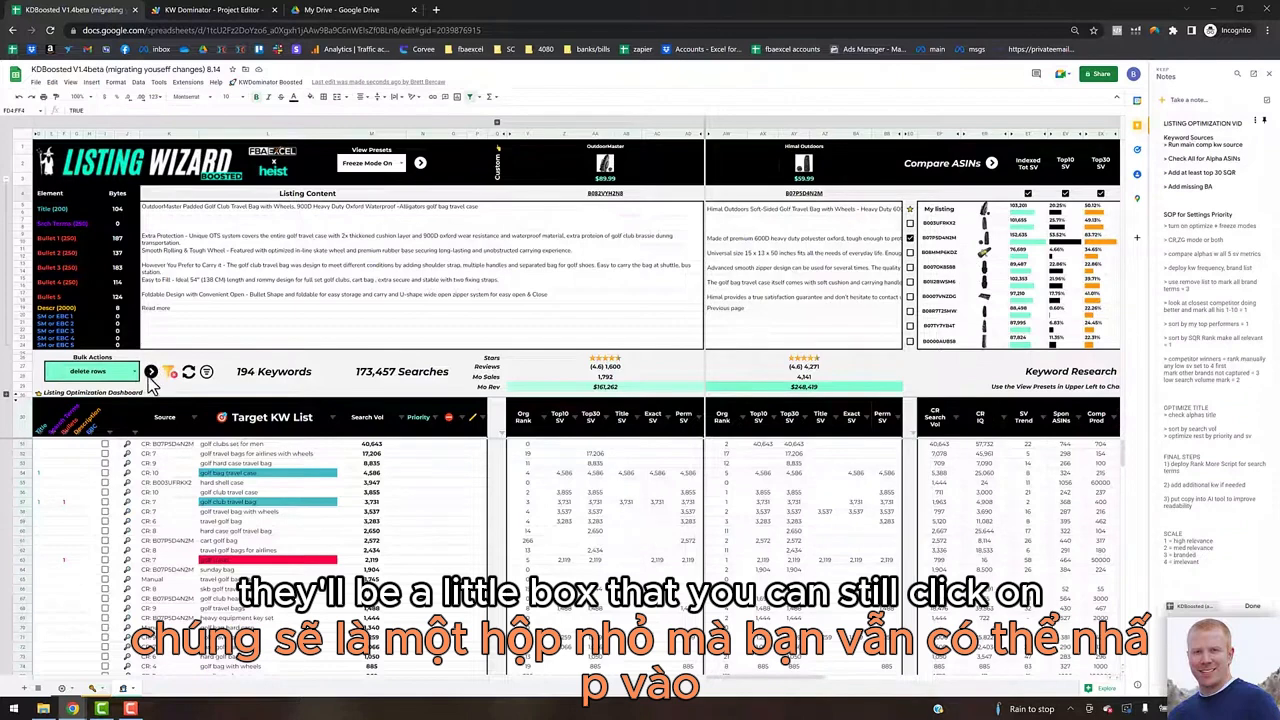
pyautogui.click(920, 370)
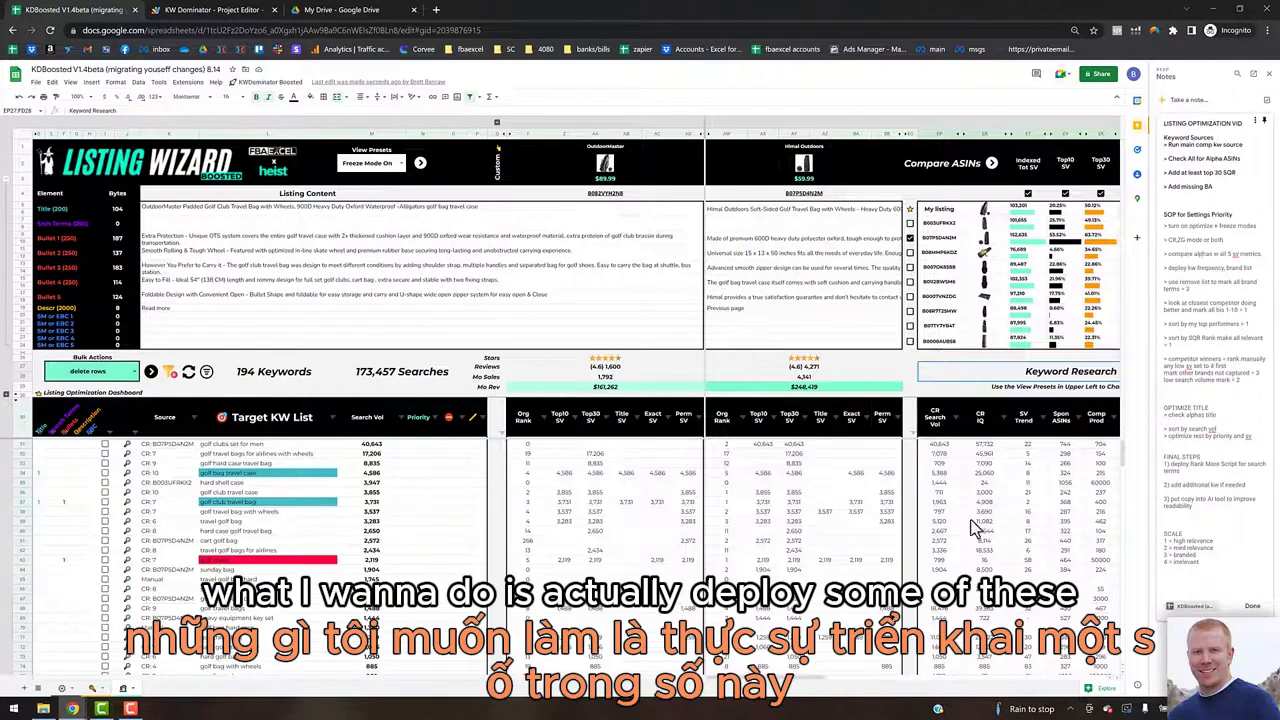
# Run the Check KW Frequency script to fill the KW Frequency table in the Keyword List Tools.
pyautogui.hscroll(10, 910, 680)
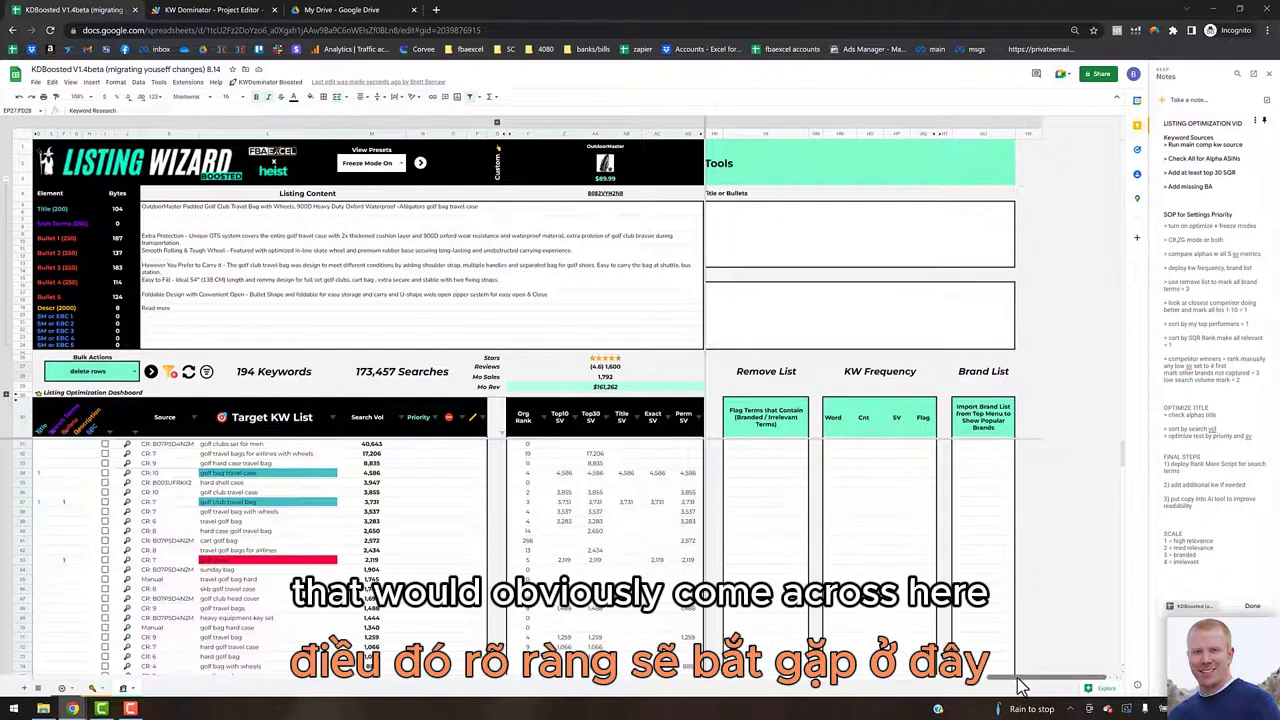
pyautogui.moveTo(1018, 680); pyautogui.dragTo(1013, 680)
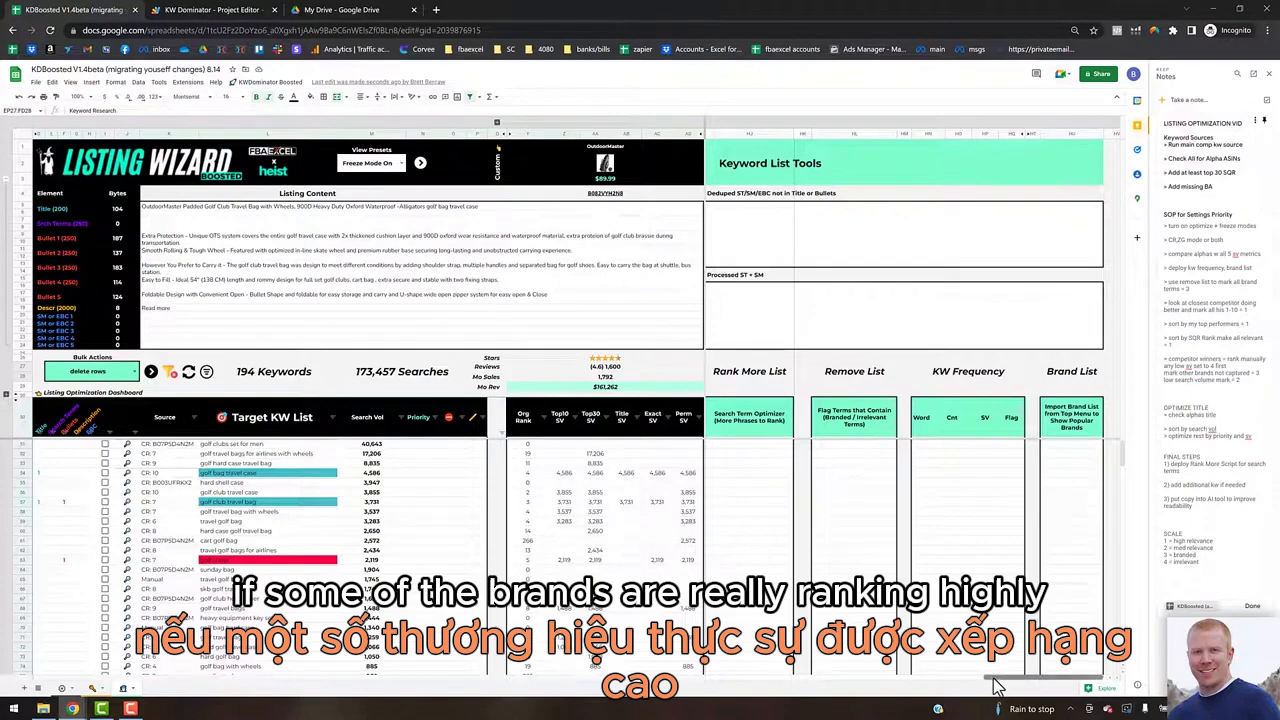
pyautogui.moveTo(997, 685); pyautogui.dragTo(1008, 686)
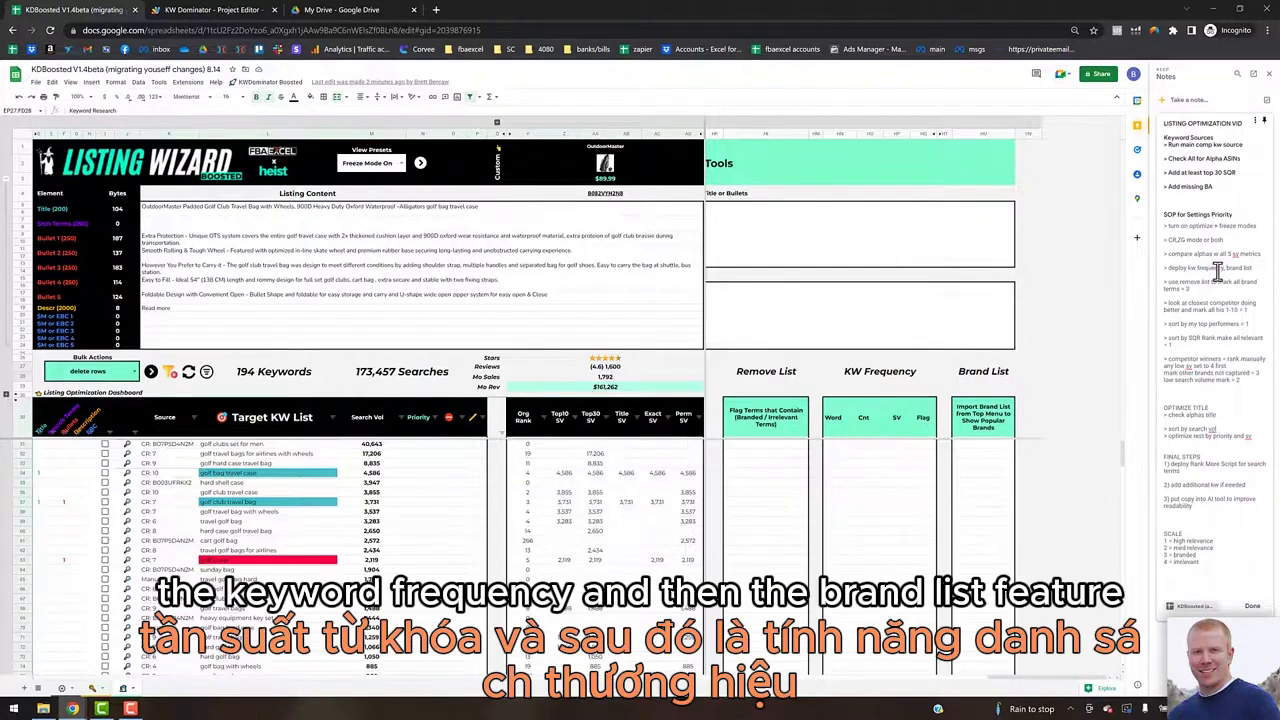
pyautogui.click(272, 82)
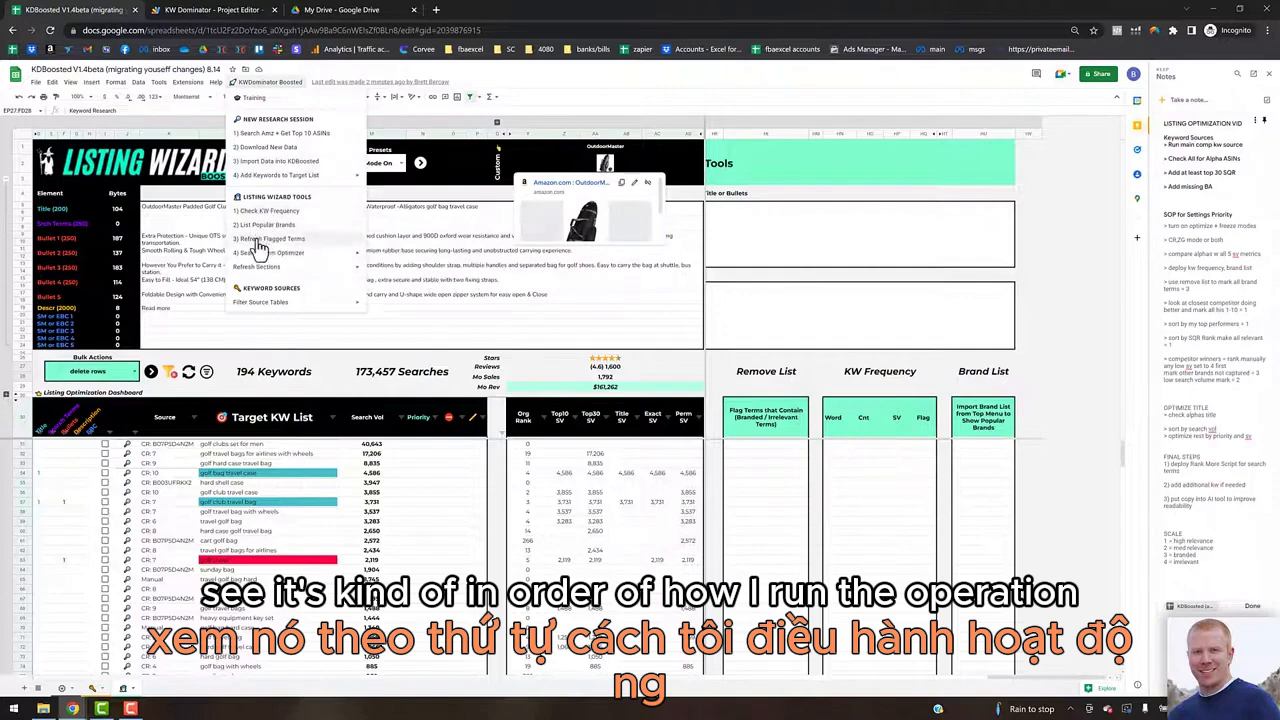
pyautogui.click(259, 214)
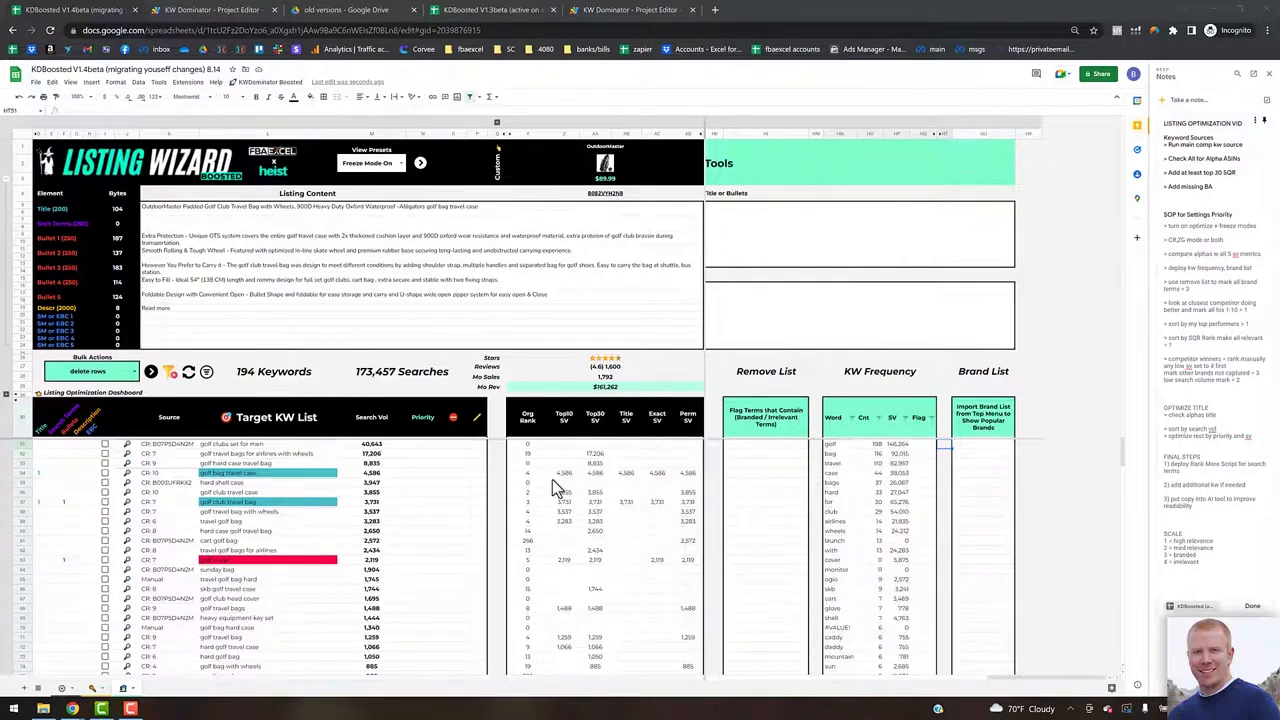
# Run the List Popular Brands script to fill the Brand List.
pyautogui.click(995, 472)
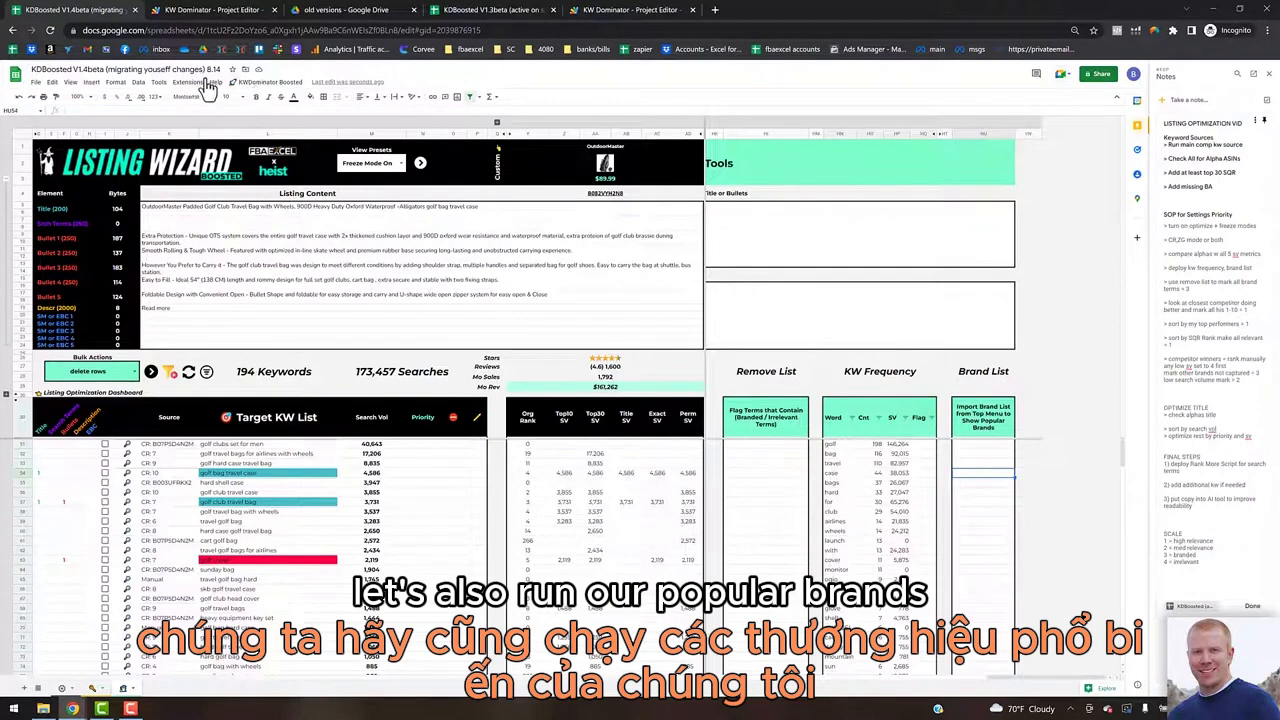
pyautogui.click(265, 82)
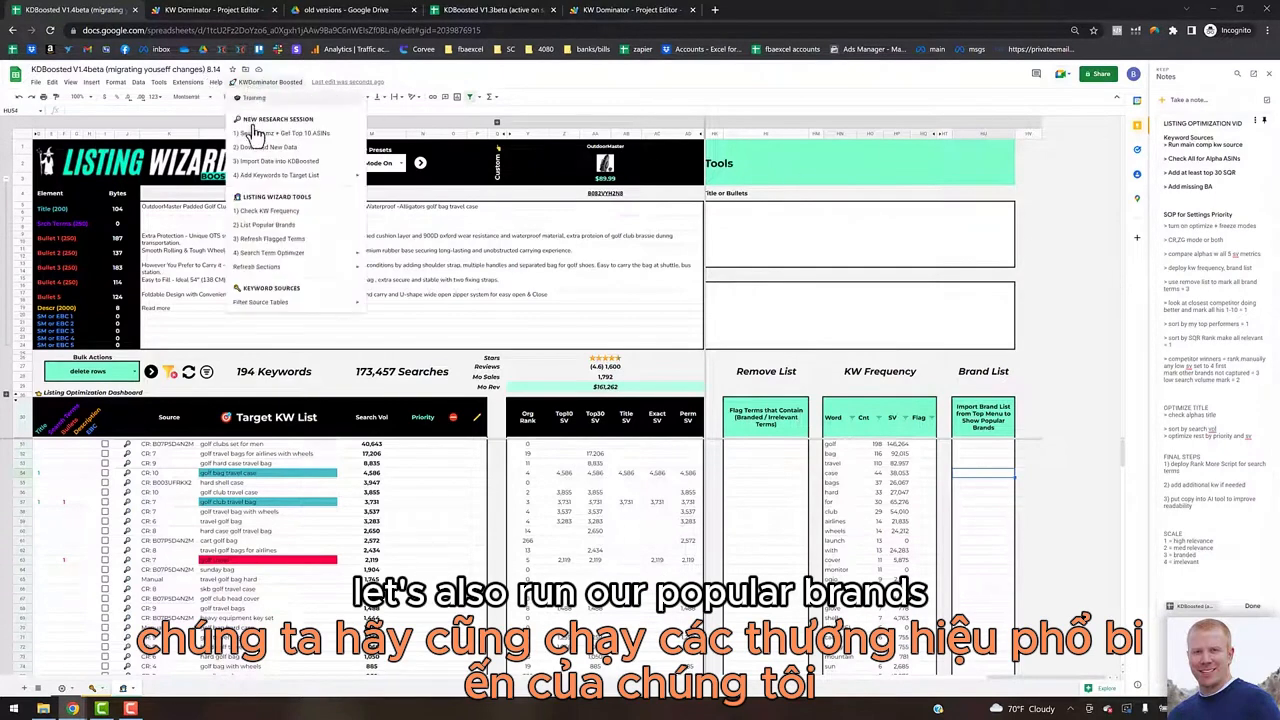
pyautogui.click(268, 225)
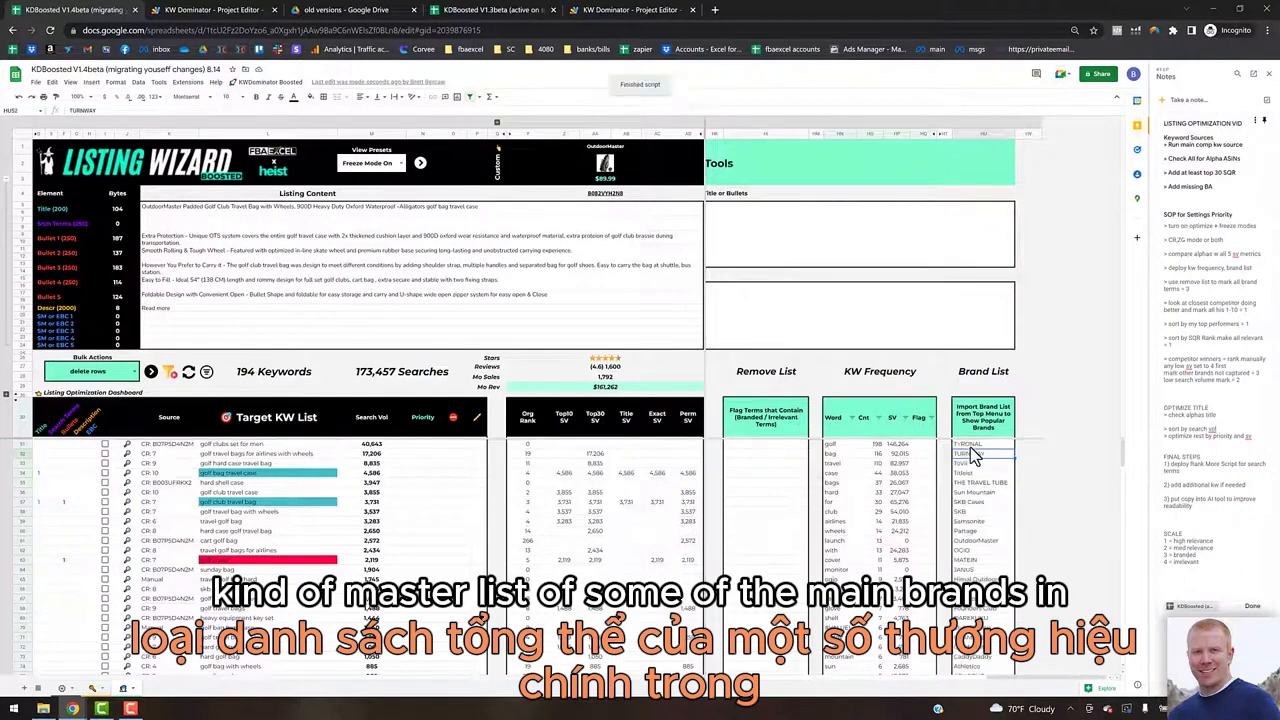
# Copy all brands from the Brand List and paste them as values only into the Remove List.
pyautogui.click(975, 445)
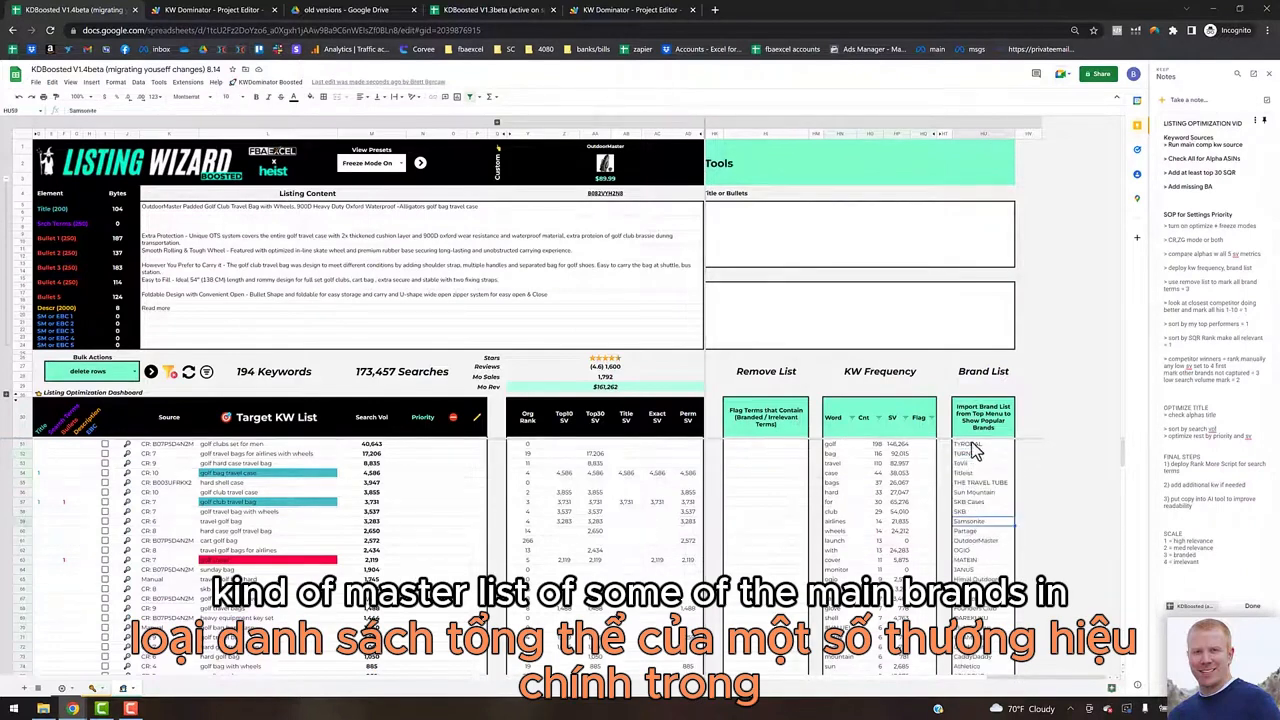
pyautogui.scroll(-3, 979, 509)
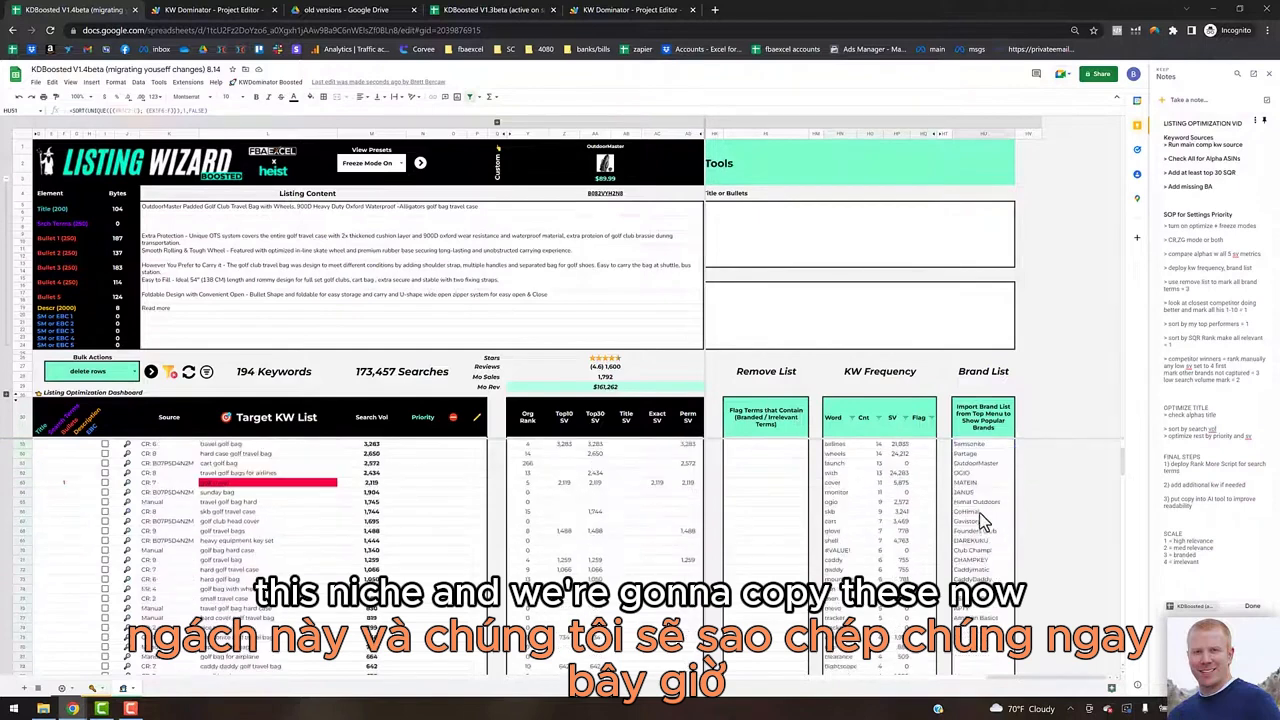
pyautogui.keyDown('shift'); pyautogui.click(977, 620); pyautogui.keyUp('shift')
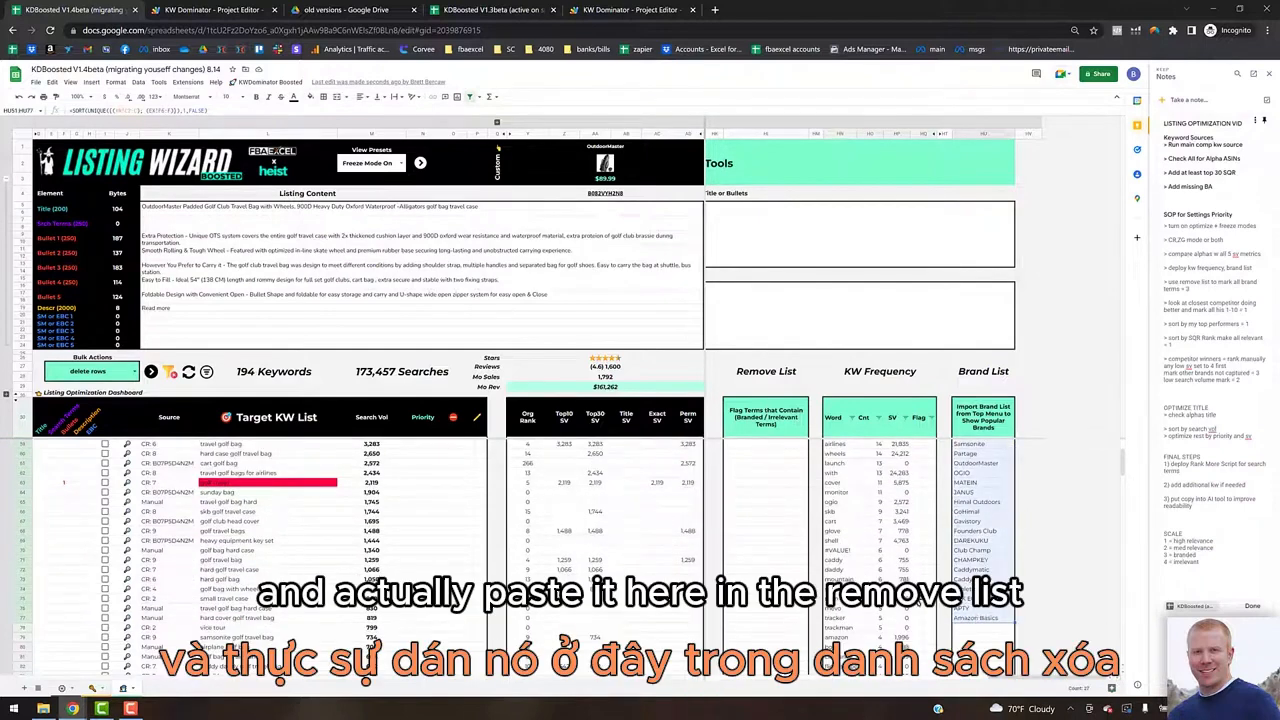
pyautogui.hotkey('ctrl', 'c')
pyautogui.scroll(2, 860, 572)
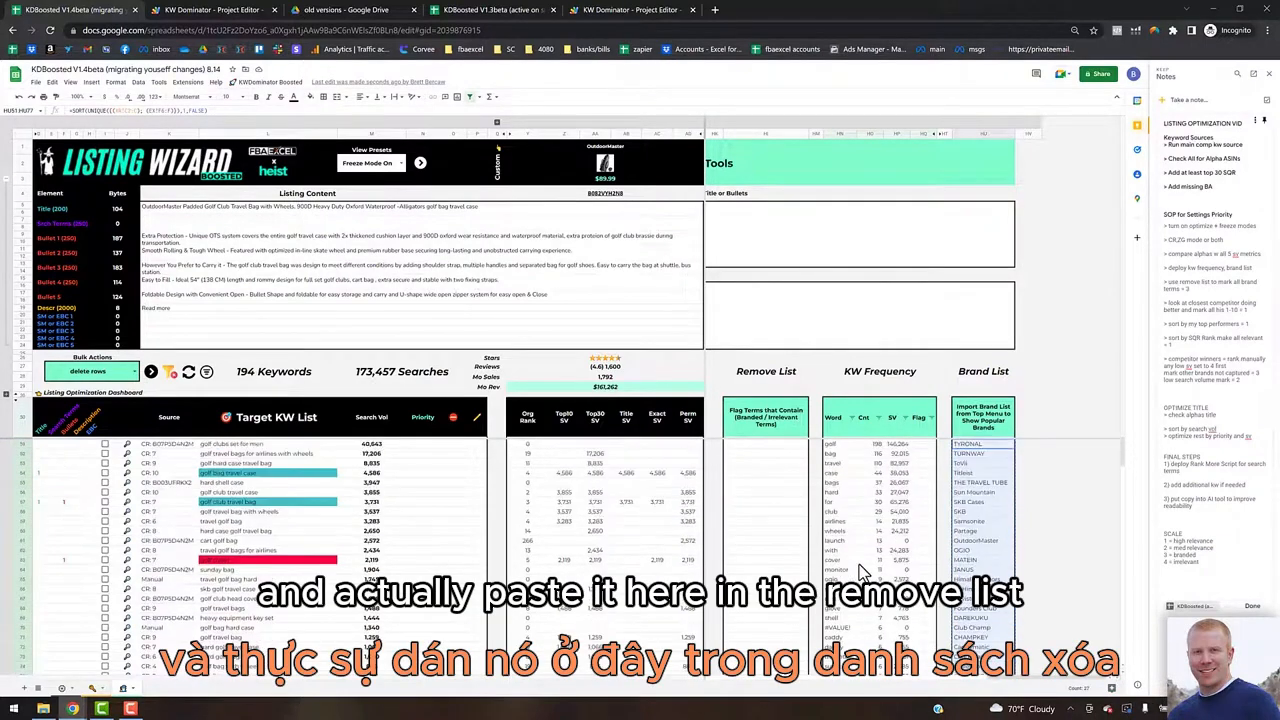
pyautogui.click(757, 449)
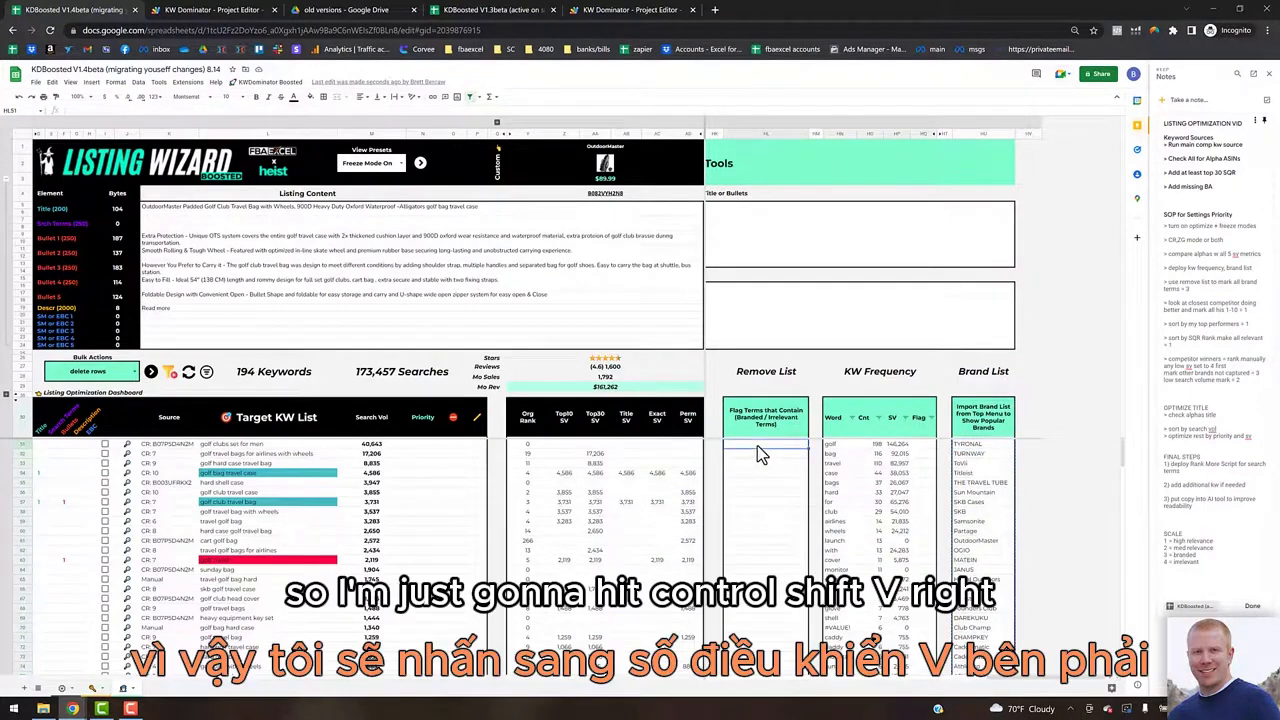
pyautogui.hotkey('ctrl', 'shift', 'v')
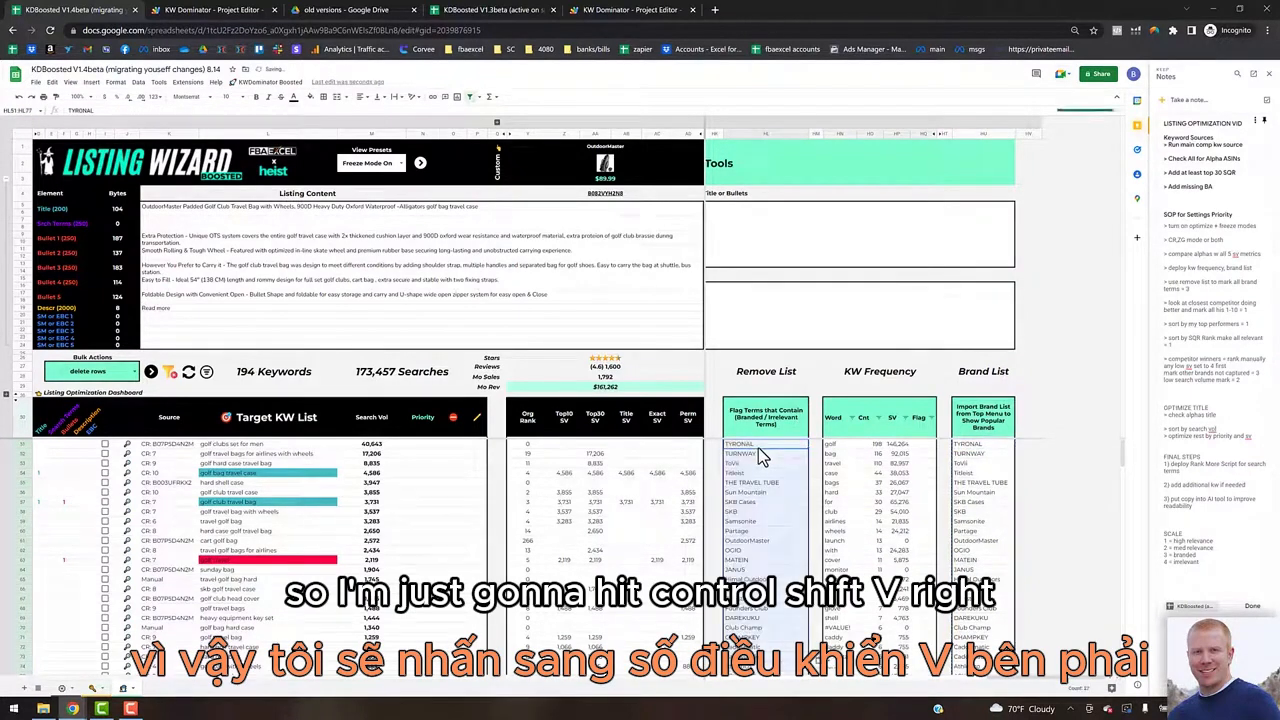
# Run the Refresh Flagged Terms script and confirm updating the Target Keyword list with the Remove List terms.
pyautogui.click(922, 455)
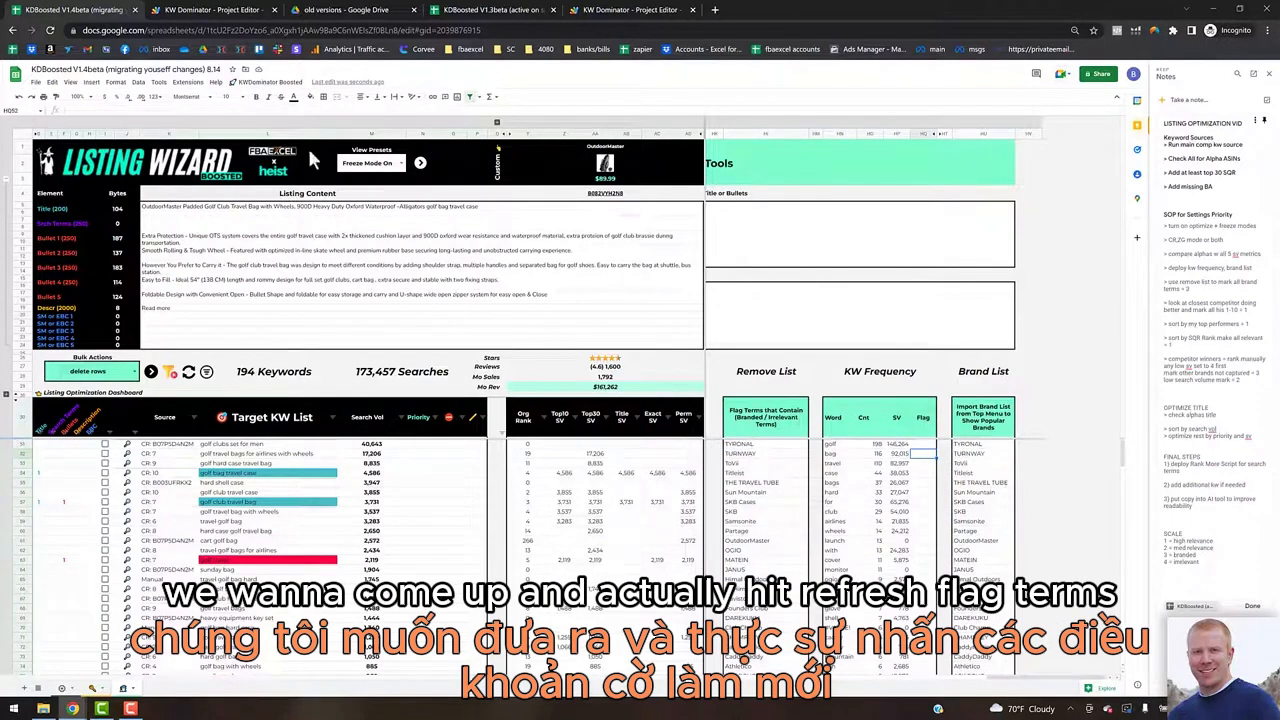
pyautogui.click(272, 82)
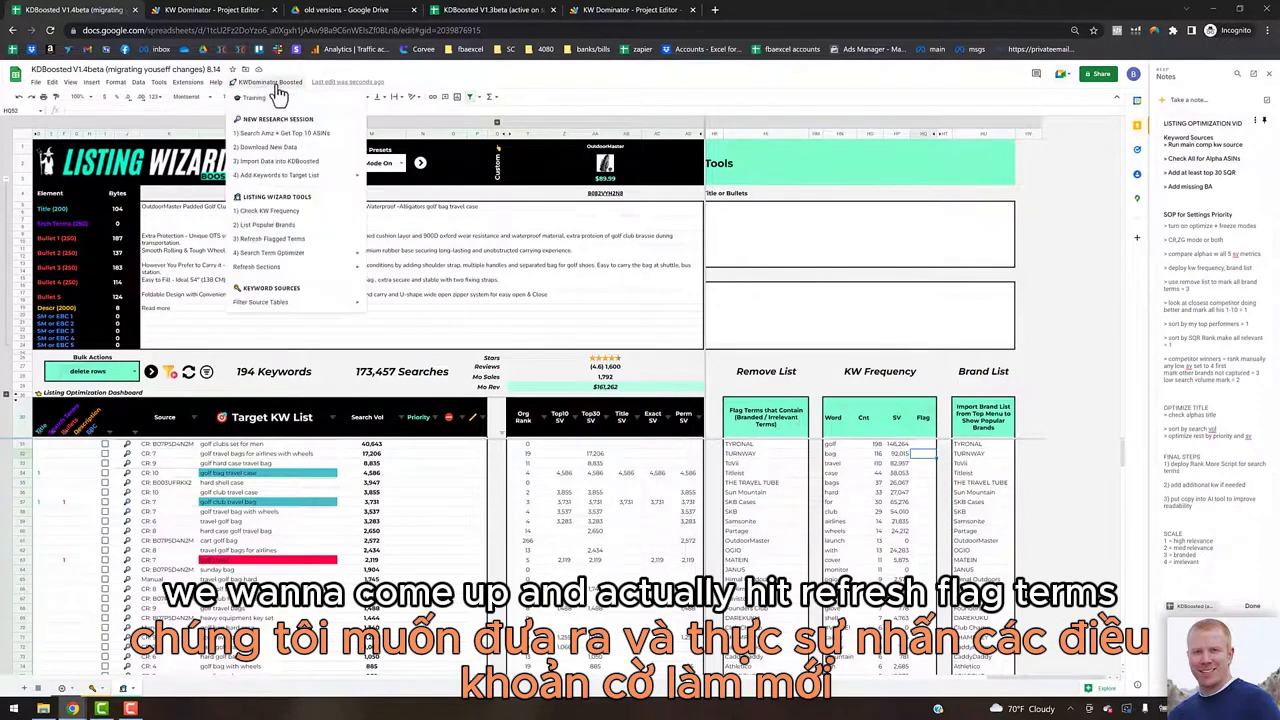
pyautogui.click(271, 240)
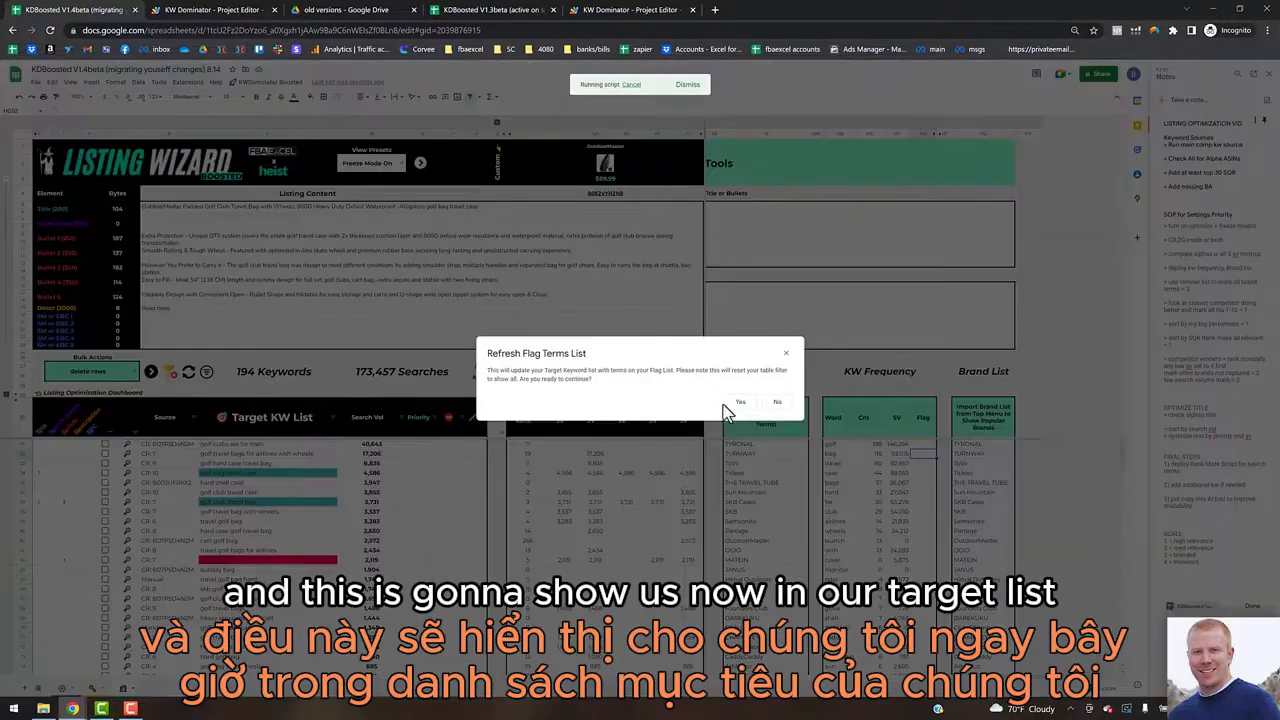
pyautogui.click(738, 404)
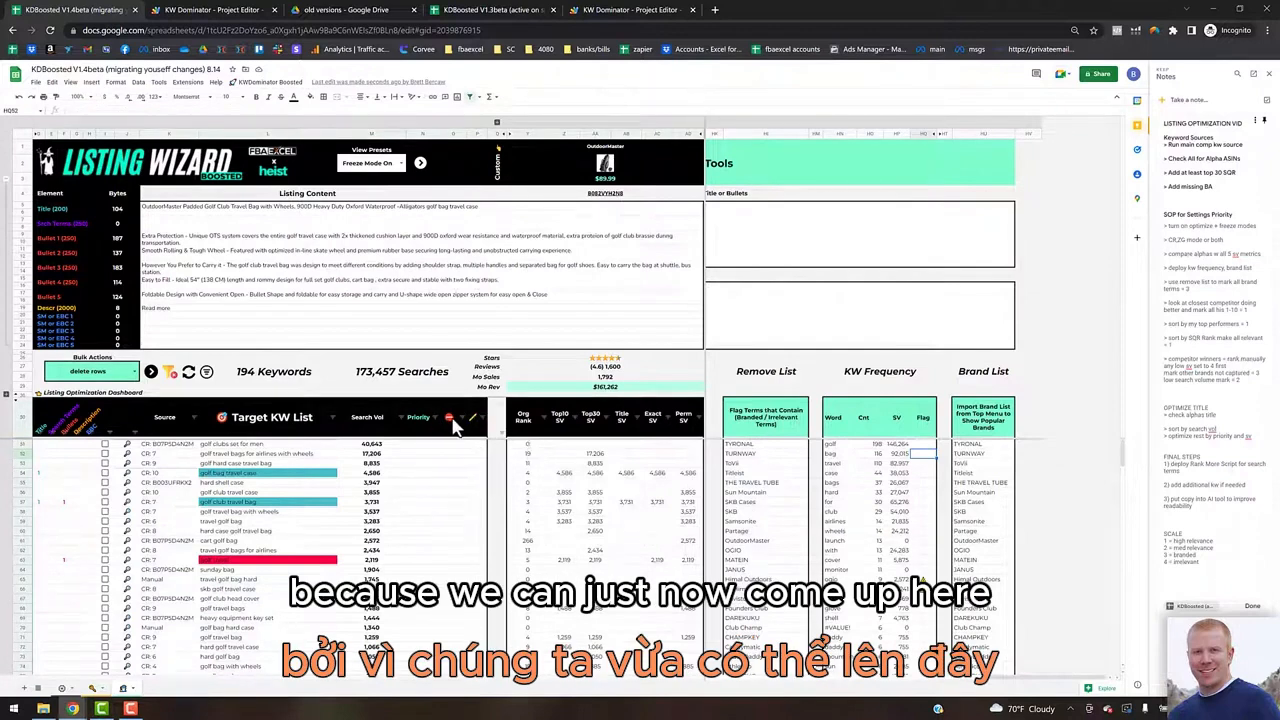
# Sort the flag column Z to A and set the Priority of all flagged brand keywords to 3.
pyautogui.click(402, 417)
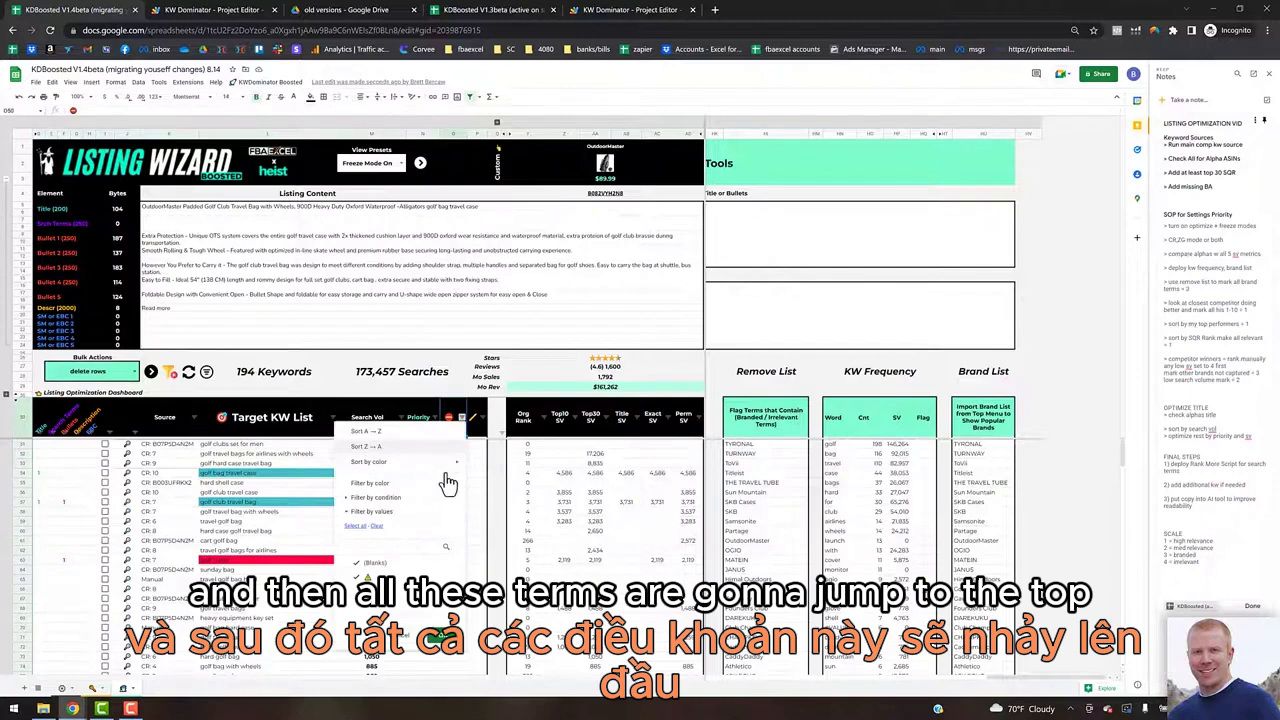
pyautogui.click(441, 448)
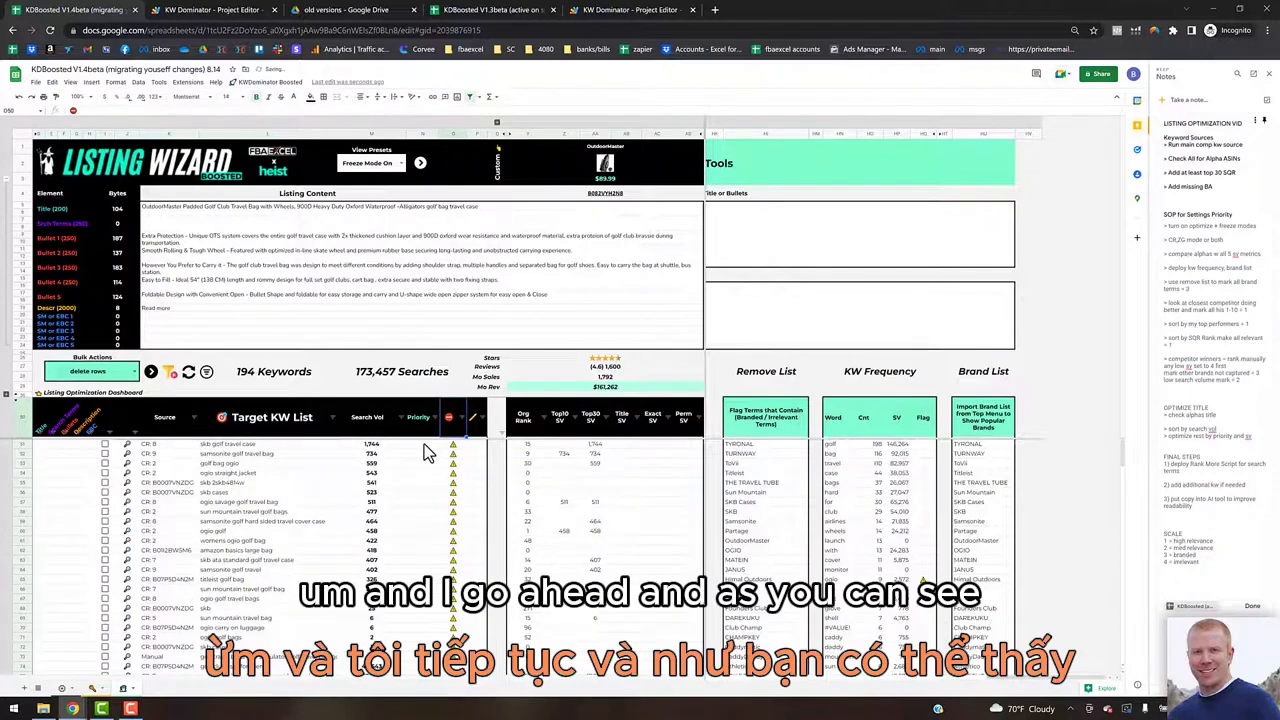
pyautogui.click(424, 444)
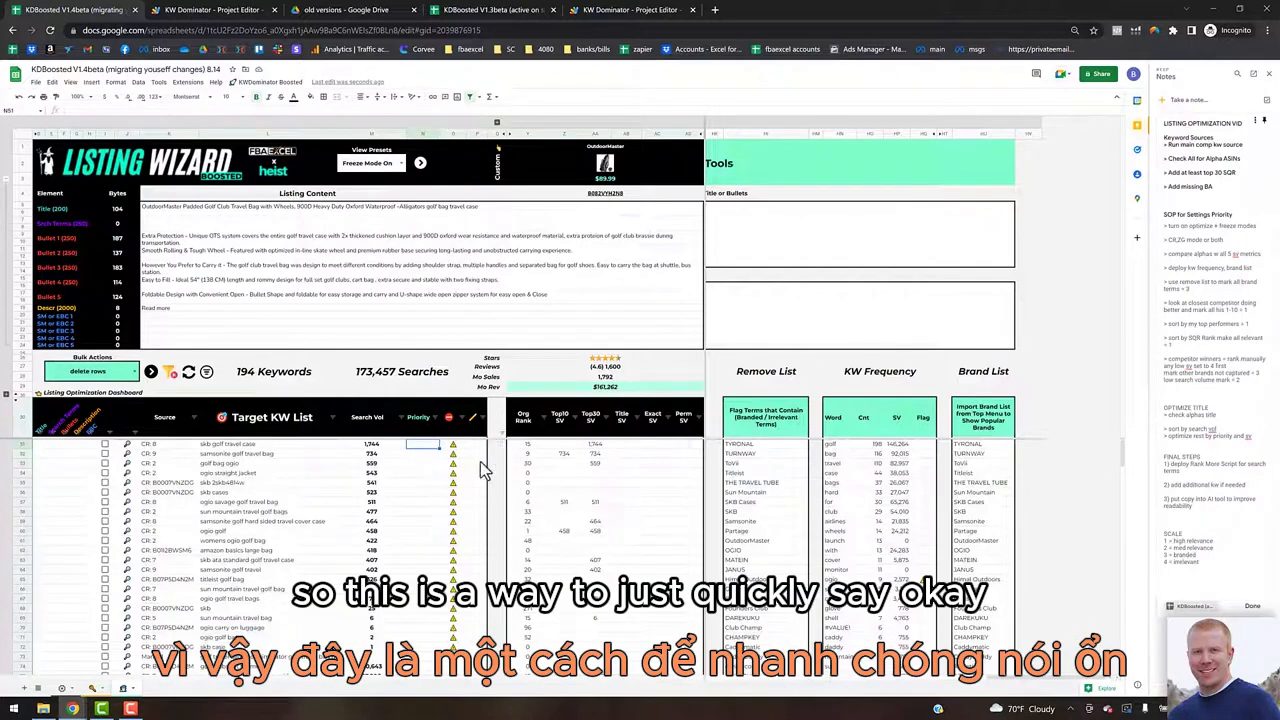
pyautogui.write('3')
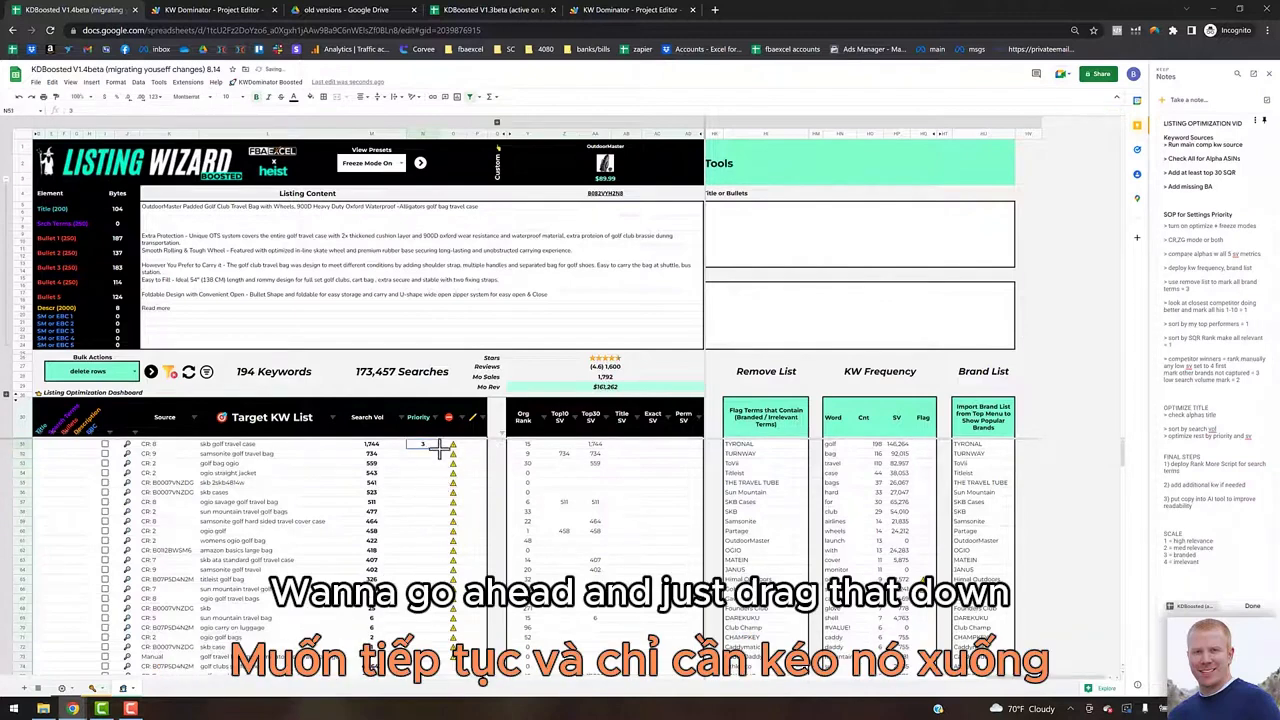
pyautogui.moveTo(440, 448); pyautogui.dragTo(427, 659)
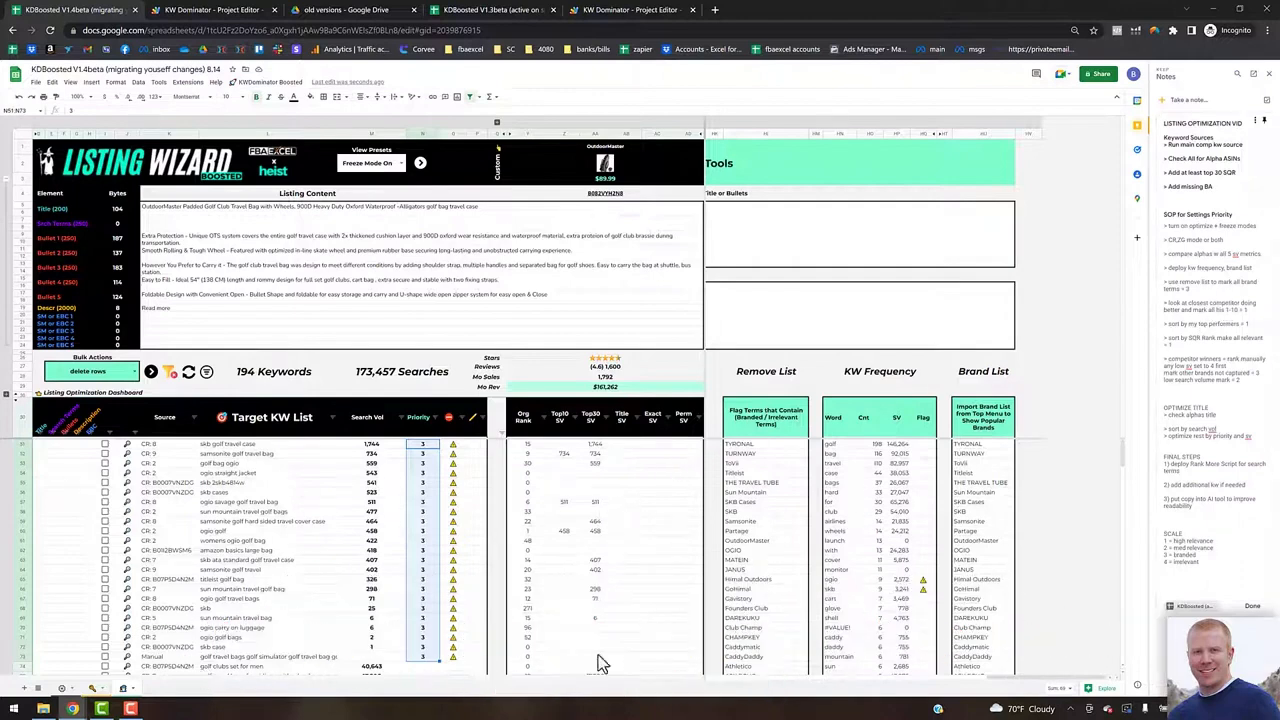
# Sort the Himal Outdoors Org Rank column A to Z and filter out the keywords with rank 0.
pyautogui.hscroll(5, 828, 688)
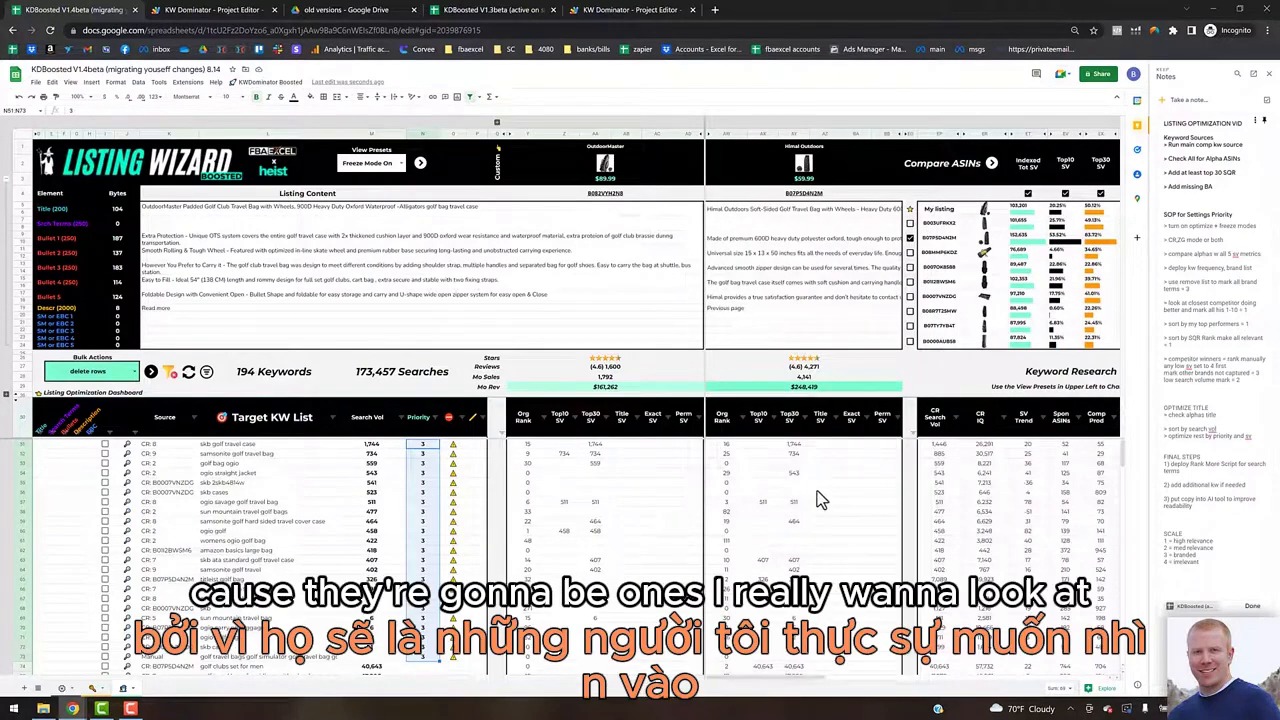
pyautogui.click(728, 438)
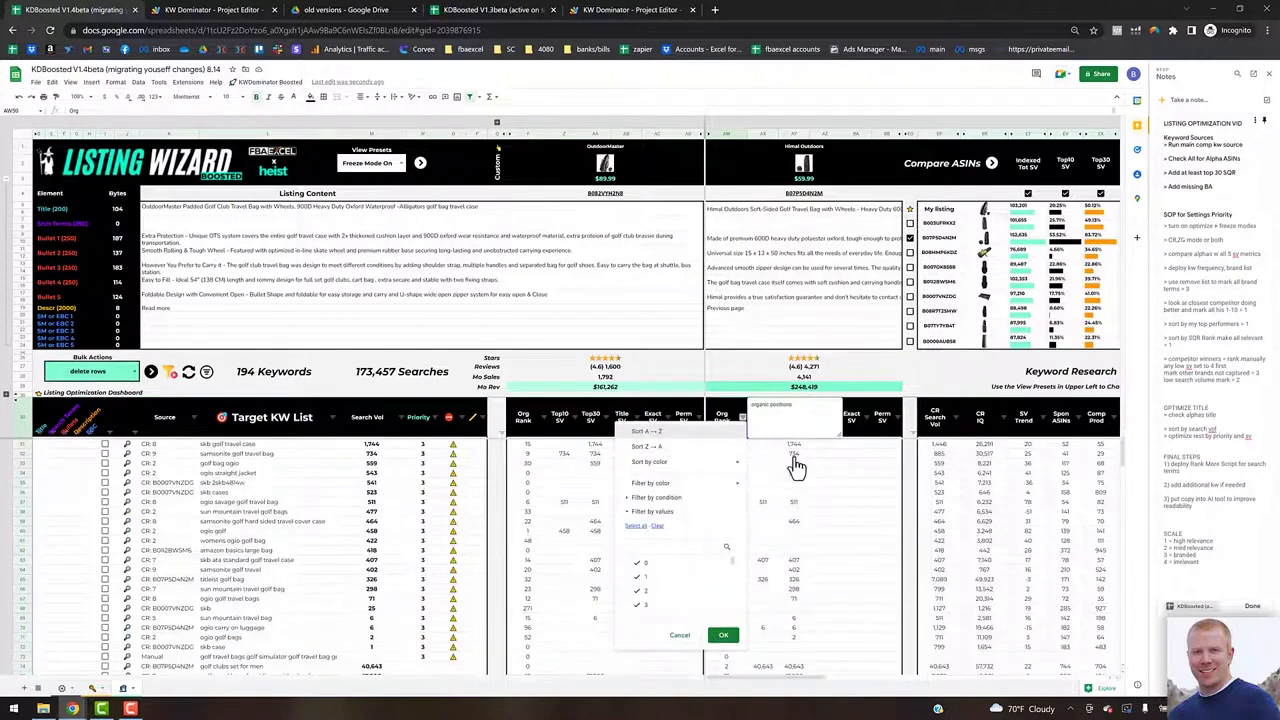
pyautogui.click(741, 428)
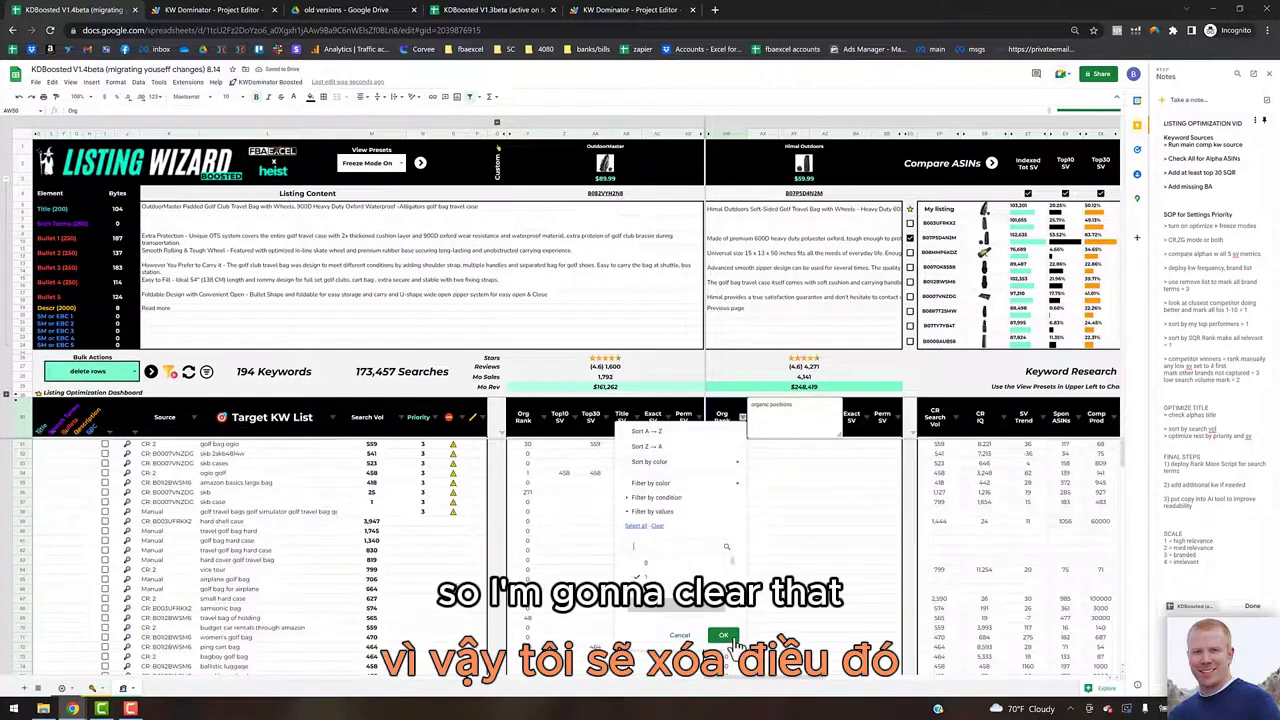
pyautogui.click(733, 641)
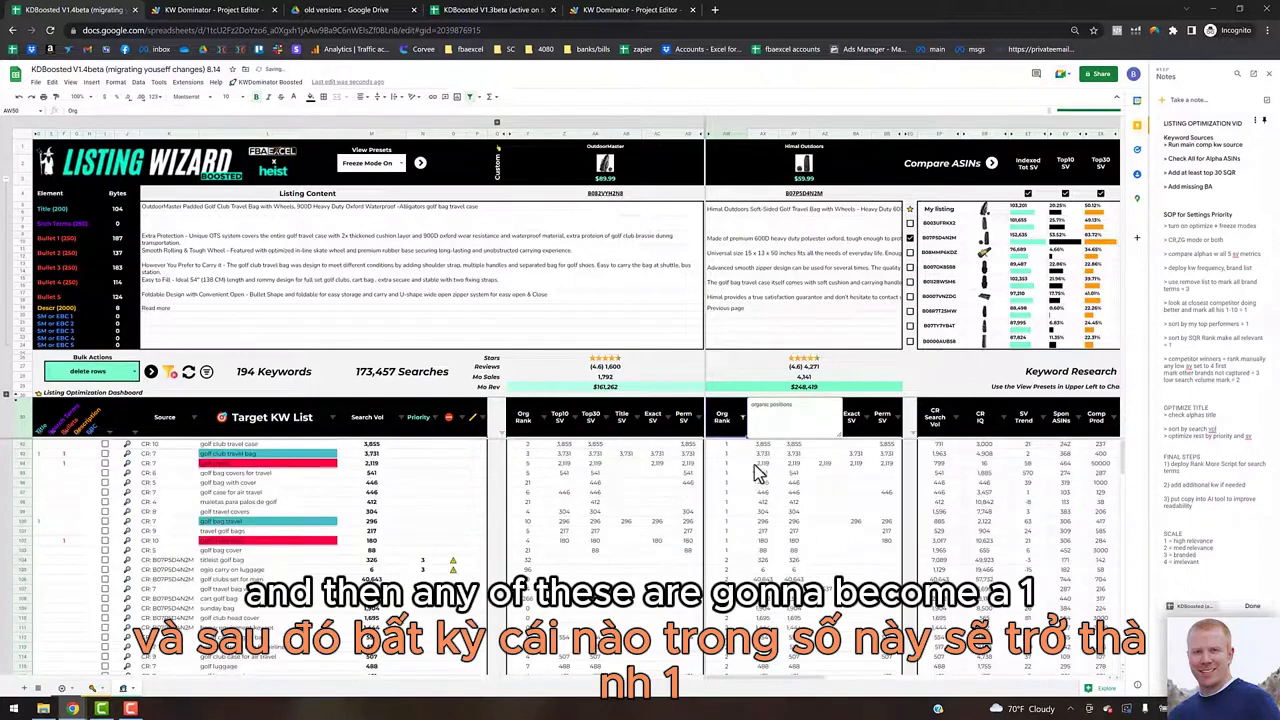
# Set Priority 1 for the unflagged keywords on which Himal Outdoors ranks 1 or 2.
pyautogui.click(430, 446)
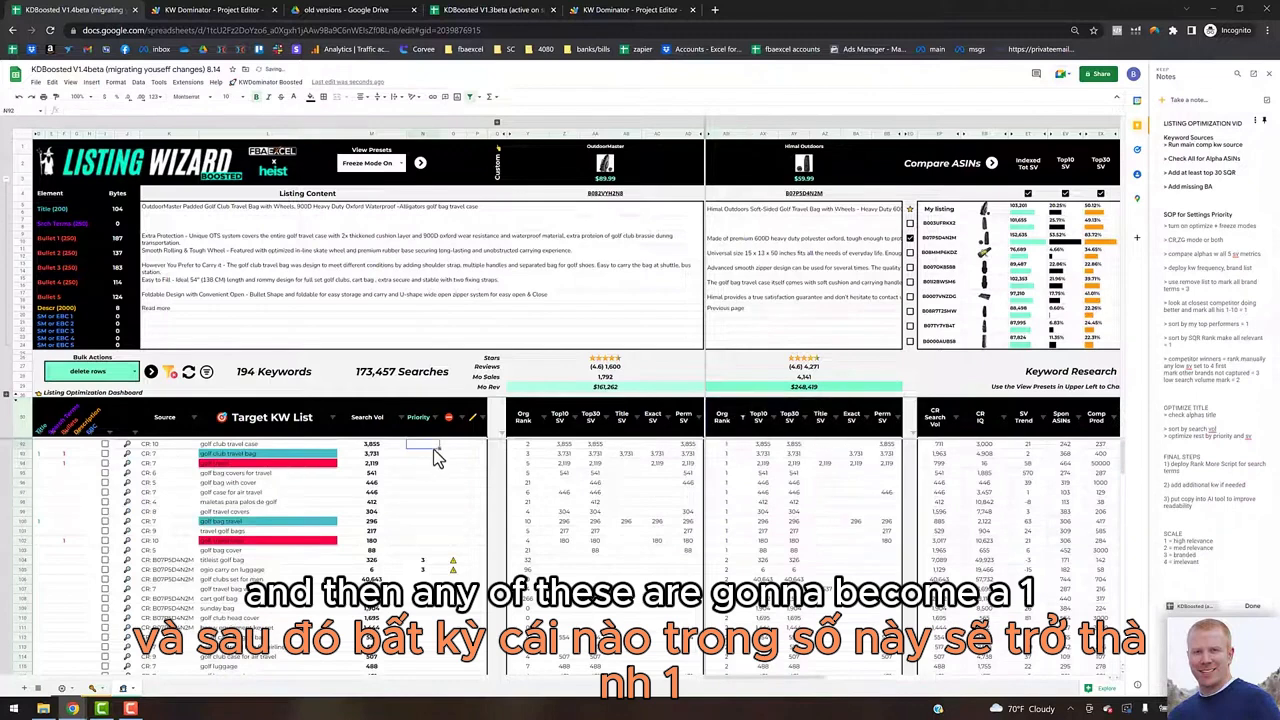
pyautogui.write('1')
pyautogui.press('Return')
pyautogui.press('Up')
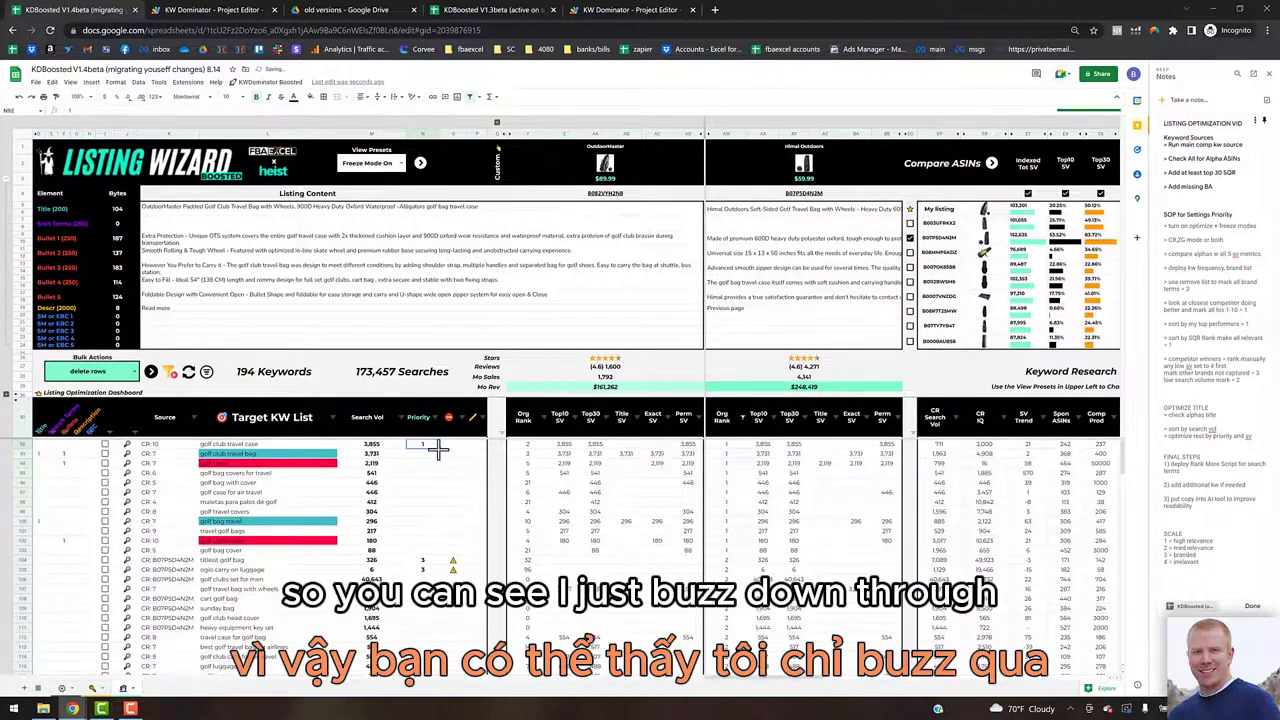
pyautogui.moveTo(438, 524); pyautogui.dragTo(437, 551)
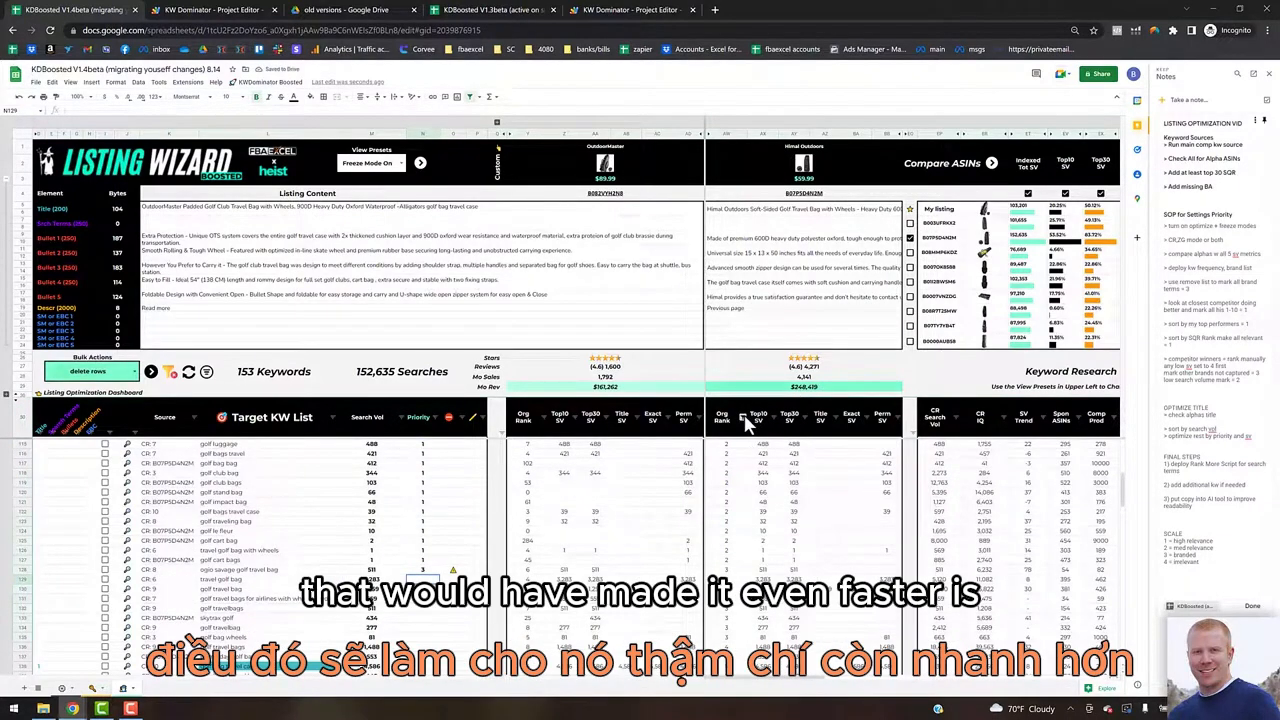
# Filter the Himal Outdoors Org Rank column by condition to values less than or equal to 10.
pyautogui.click(743, 418)
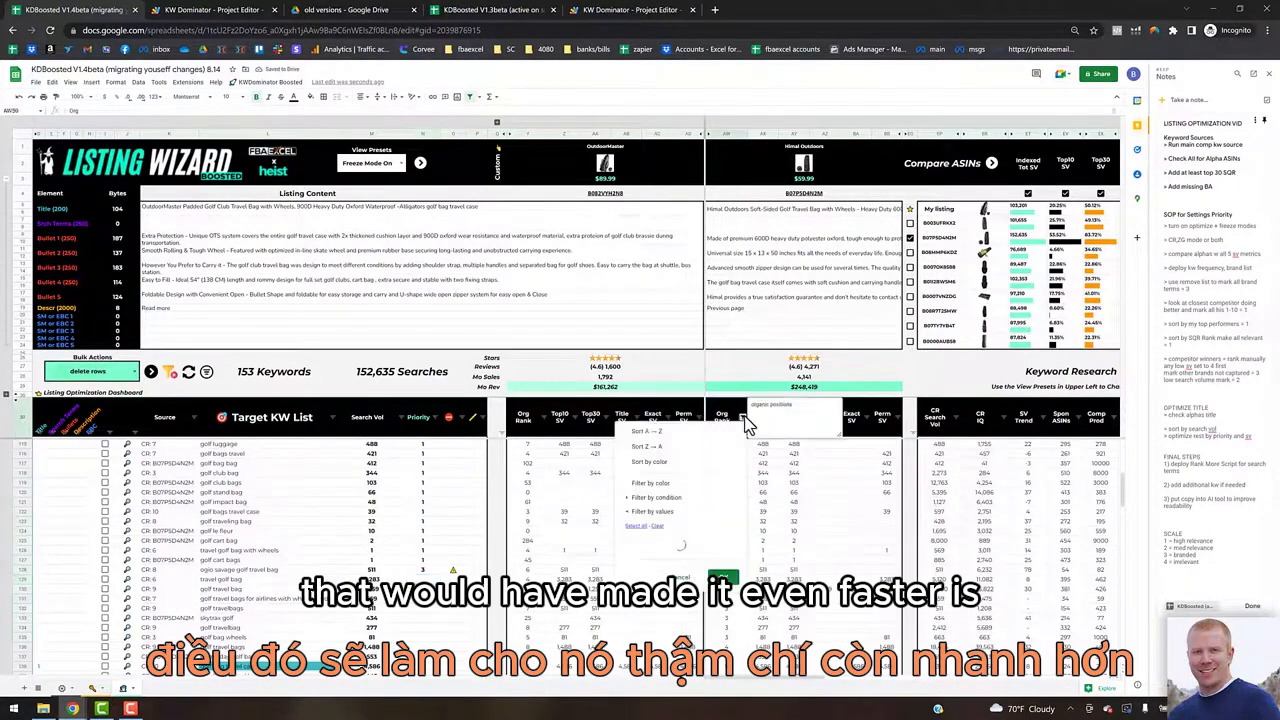
pyautogui.click(668, 497)
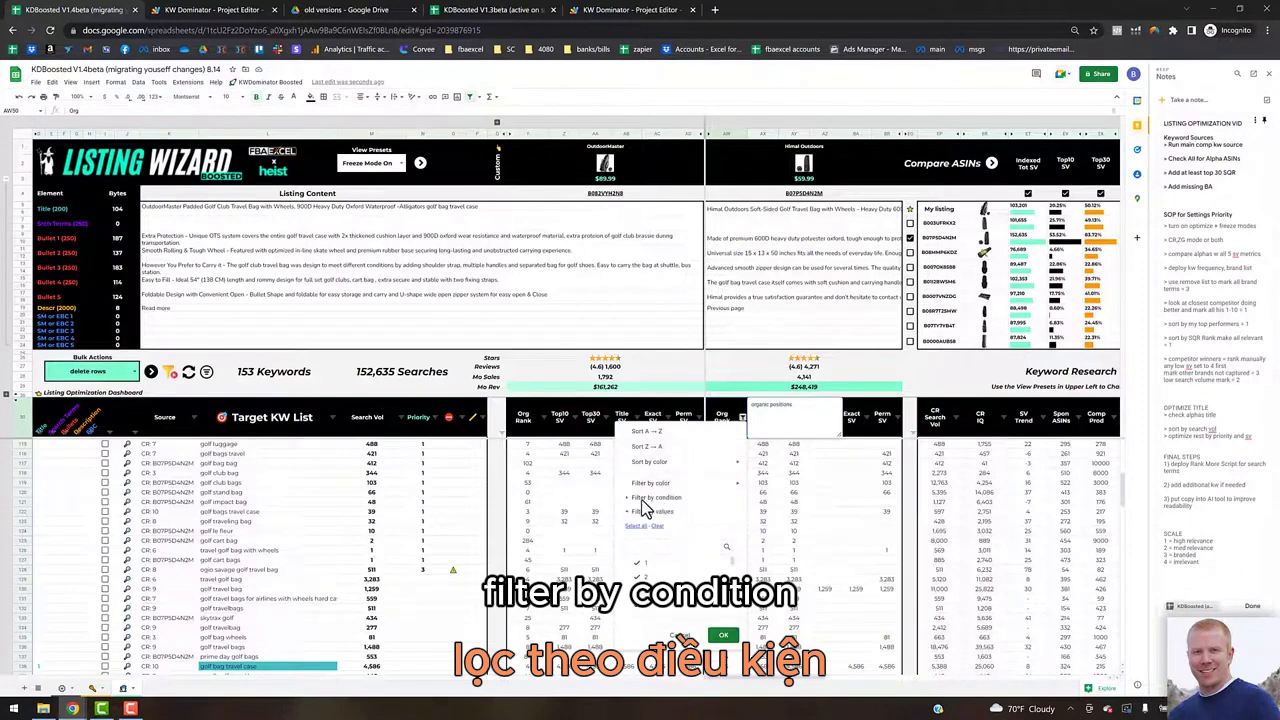
pyautogui.click(650, 514)
pyautogui.scroll(-3, 664, 635)
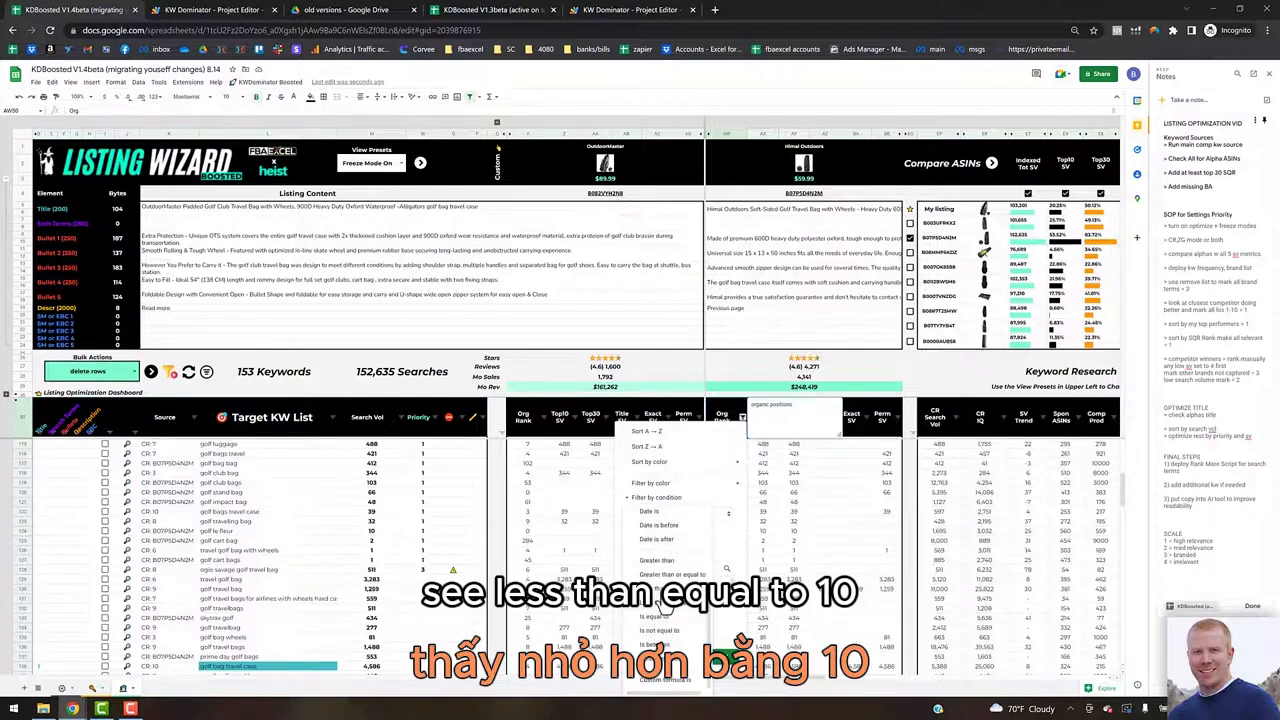
pyautogui.click(662, 602)
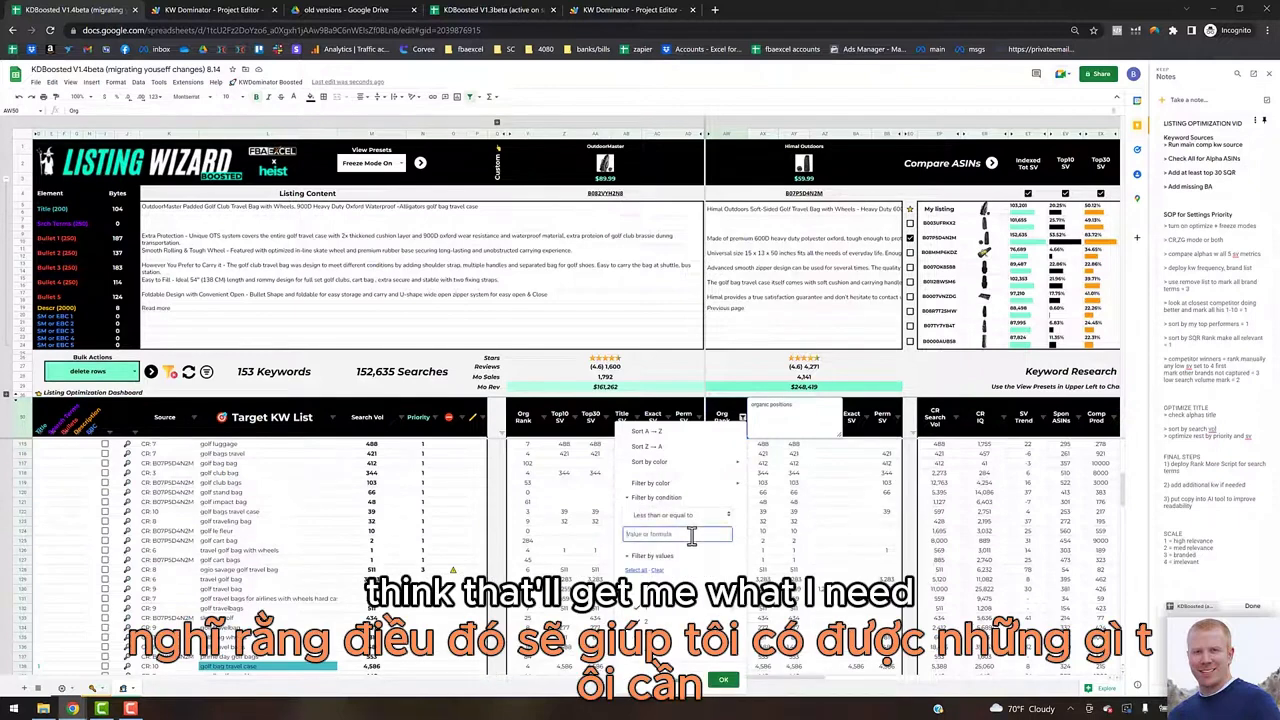
pyautogui.write('10')
pyautogui.press('Return')
pyautogui.scroll(3, 750, 555)
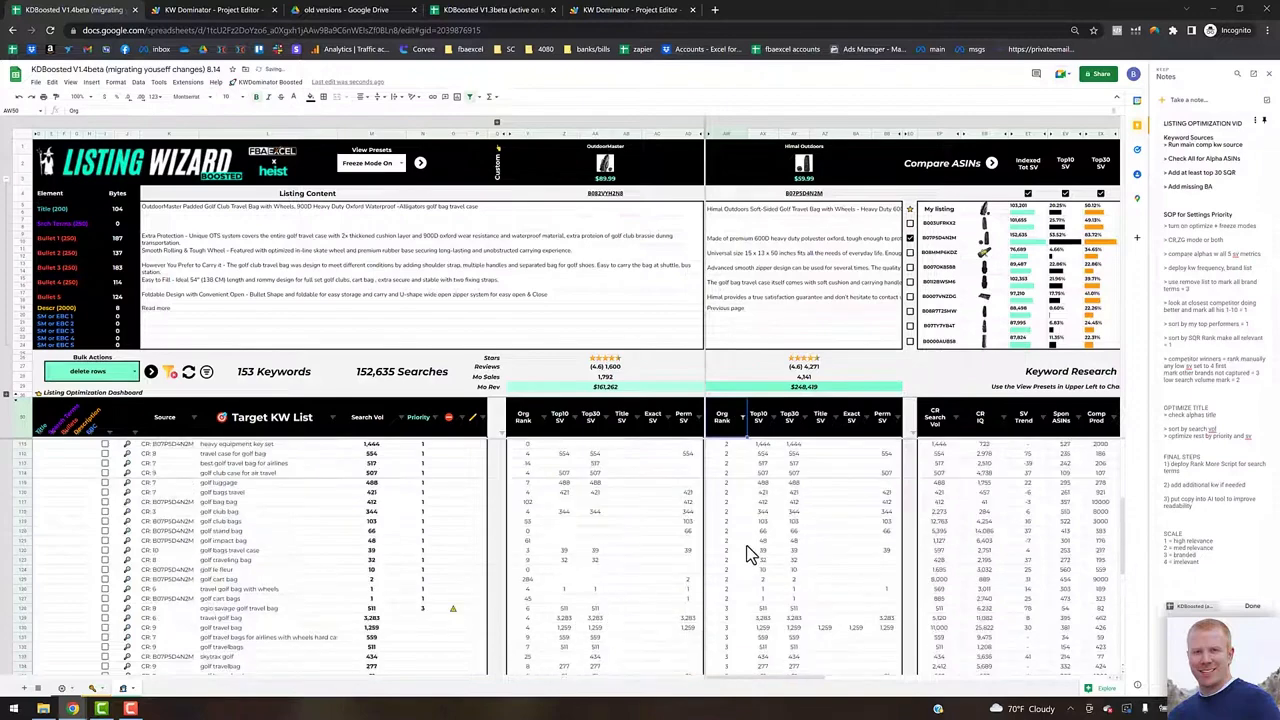
# Set Priority 1 for the remaining unflagged keywords in the filtered Himal Outdoors list.
pyautogui.scroll(-5, 747, 549)
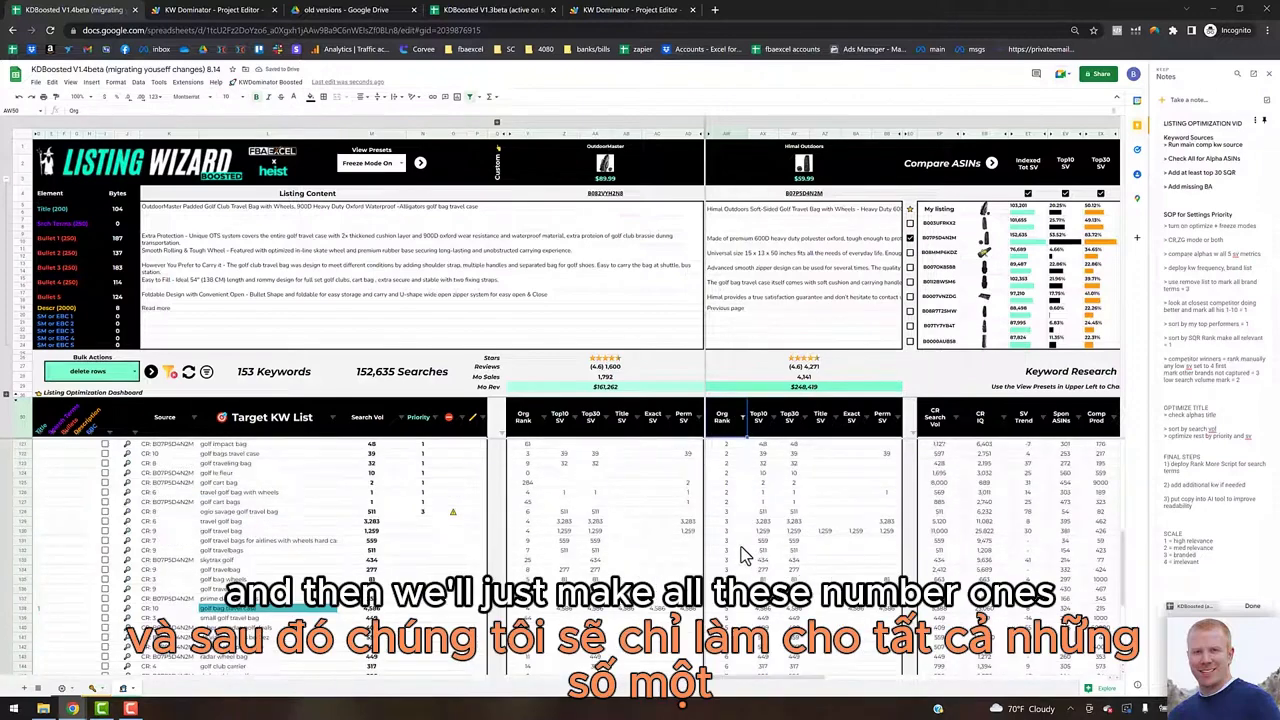
pyautogui.click(424, 473)
pyautogui.write('1')
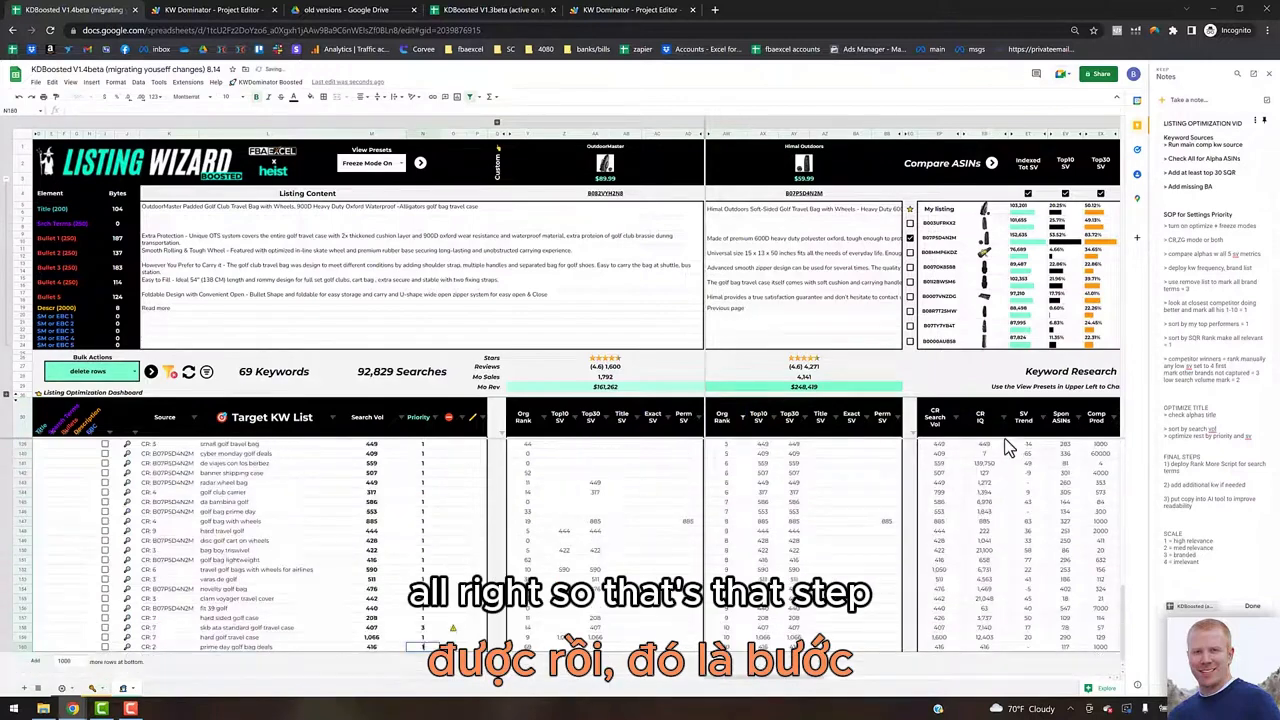
pyautogui.click(453, 589)
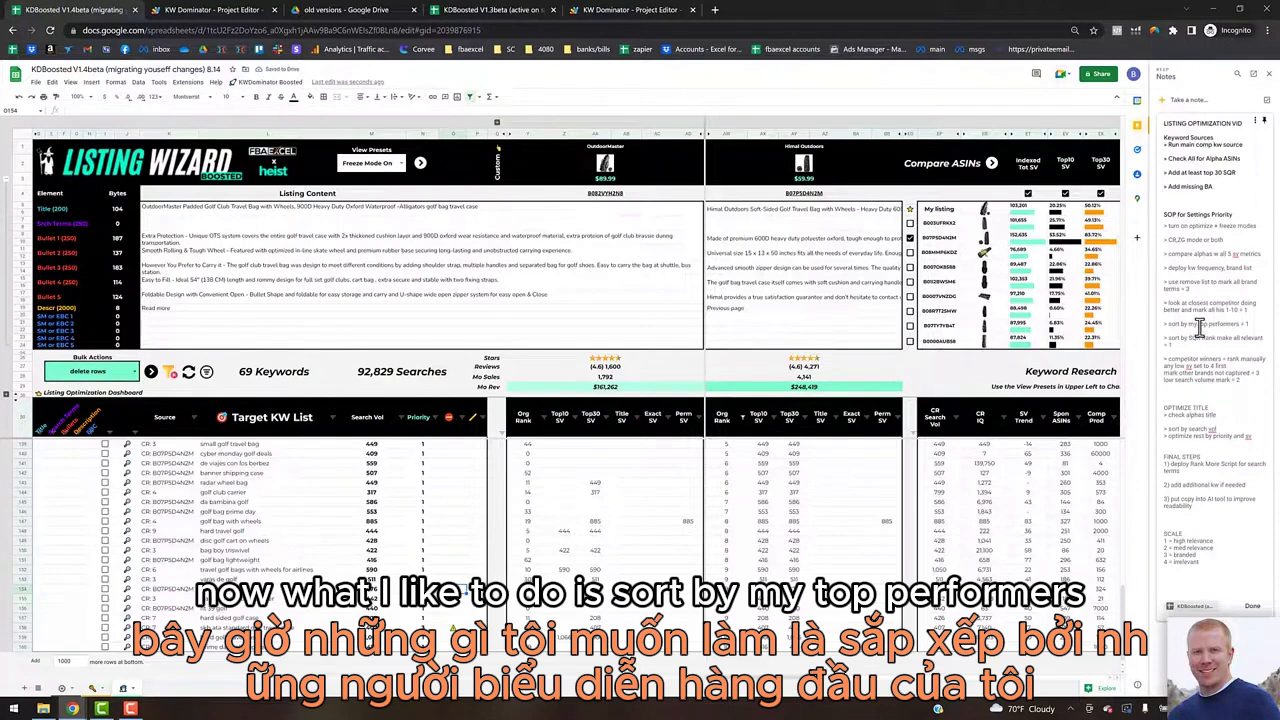
pyautogui.click(421, 494)
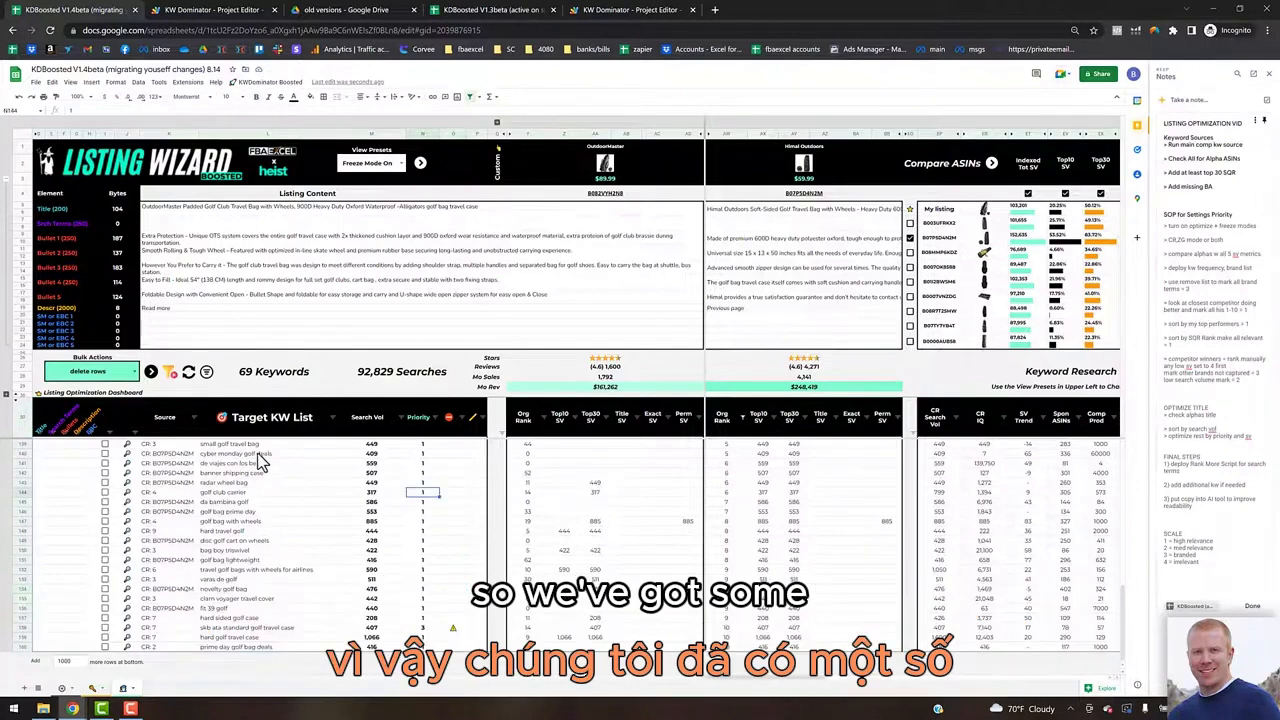
# Run the My Top Performers bulk action and set the Priority of the resulting keywords that lack one to 1.
pyautogui.click(136, 374)
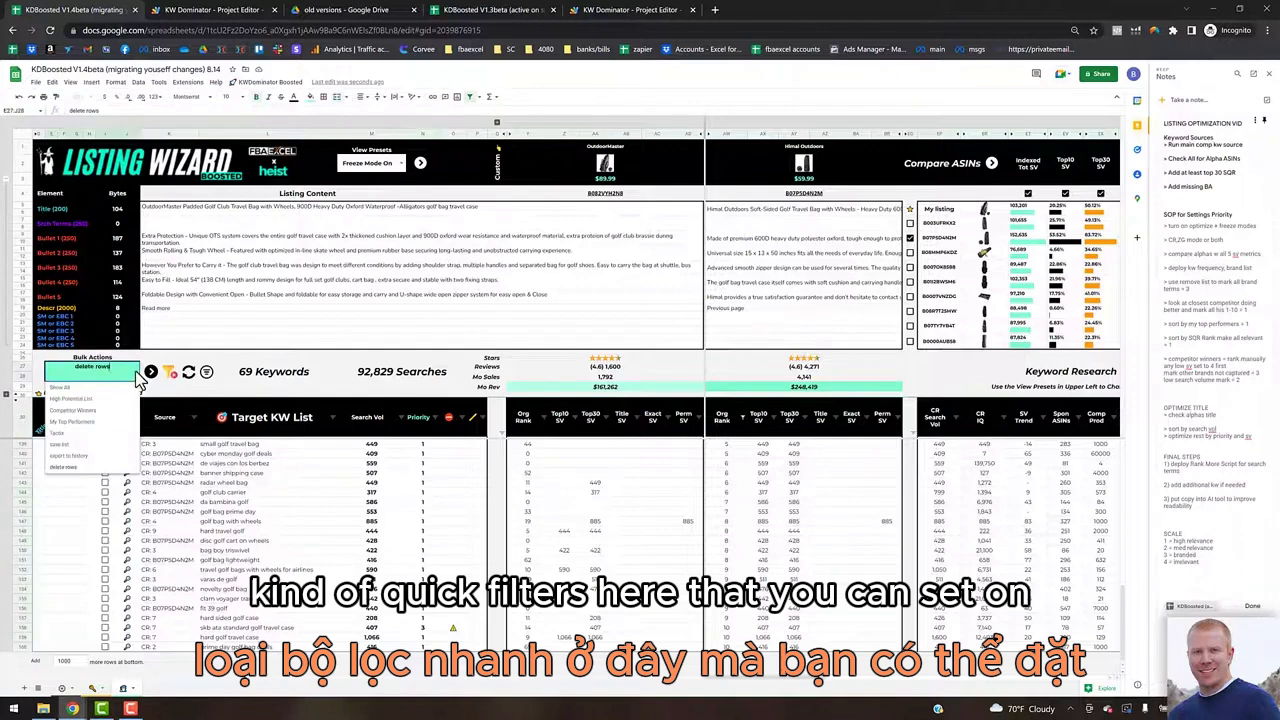
pyautogui.click(108, 421)
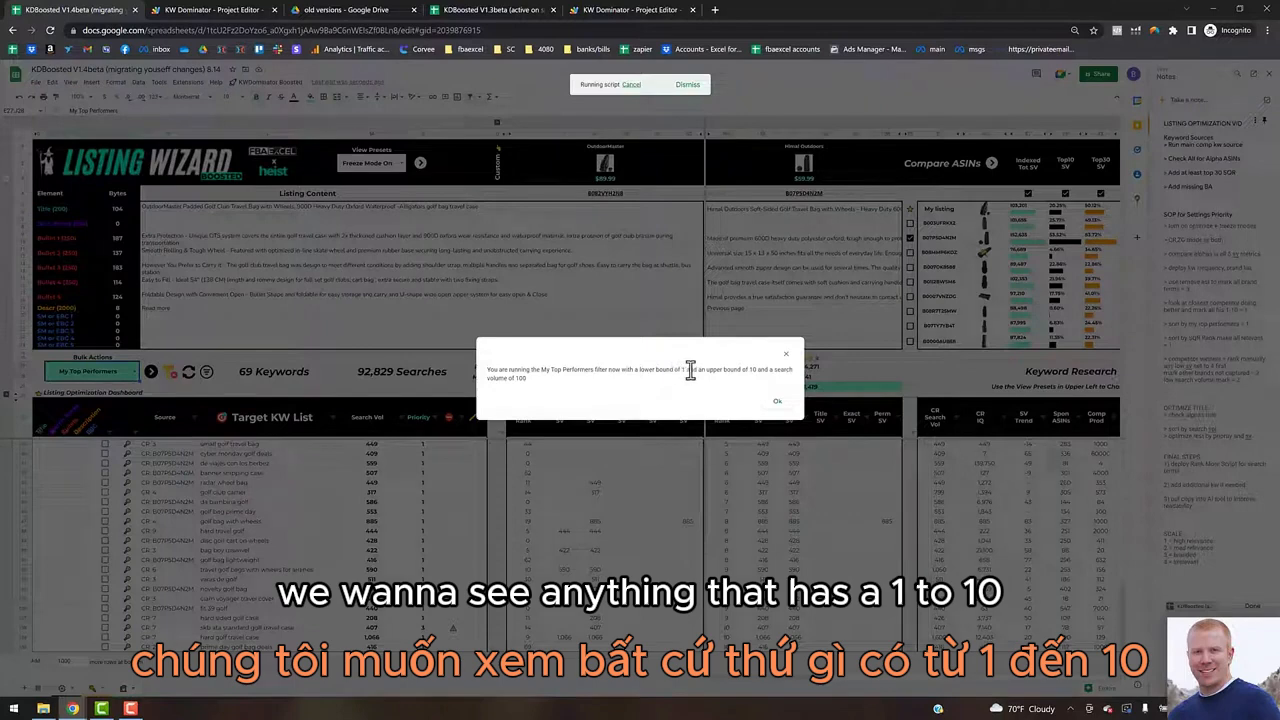
pyautogui.click(777, 407)
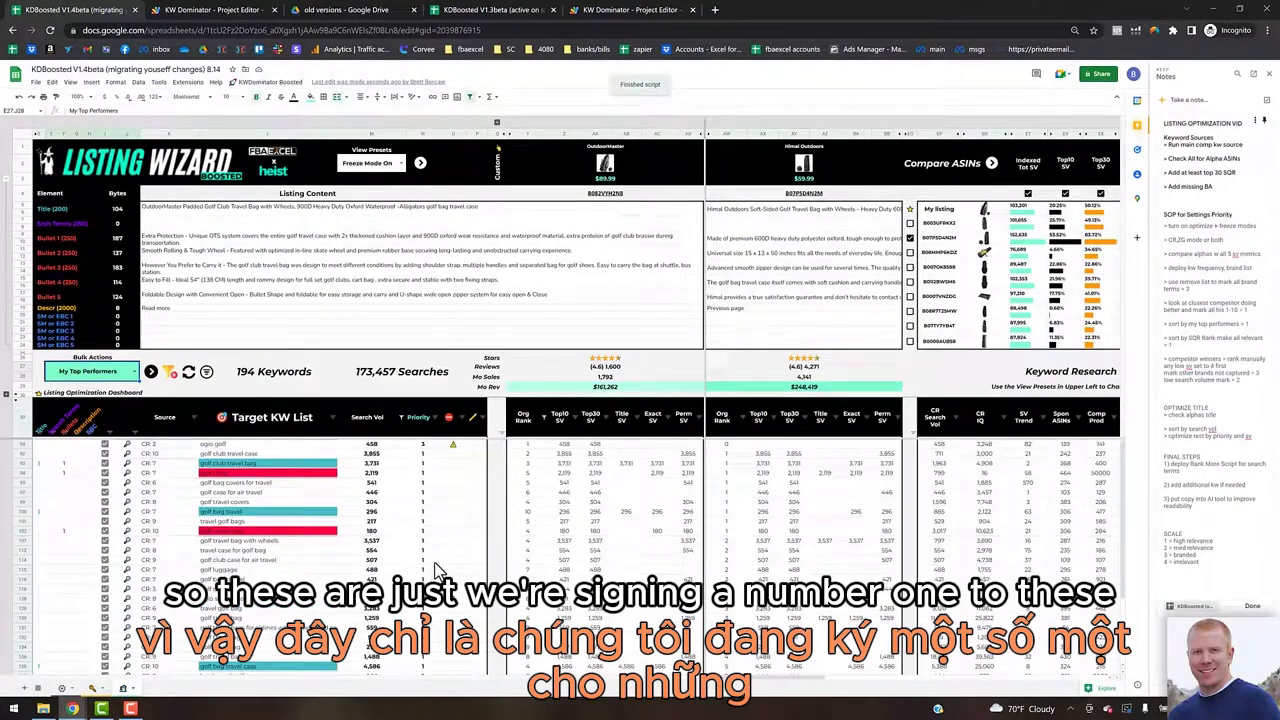
pyautogui.scroll(-2, 435, 570)
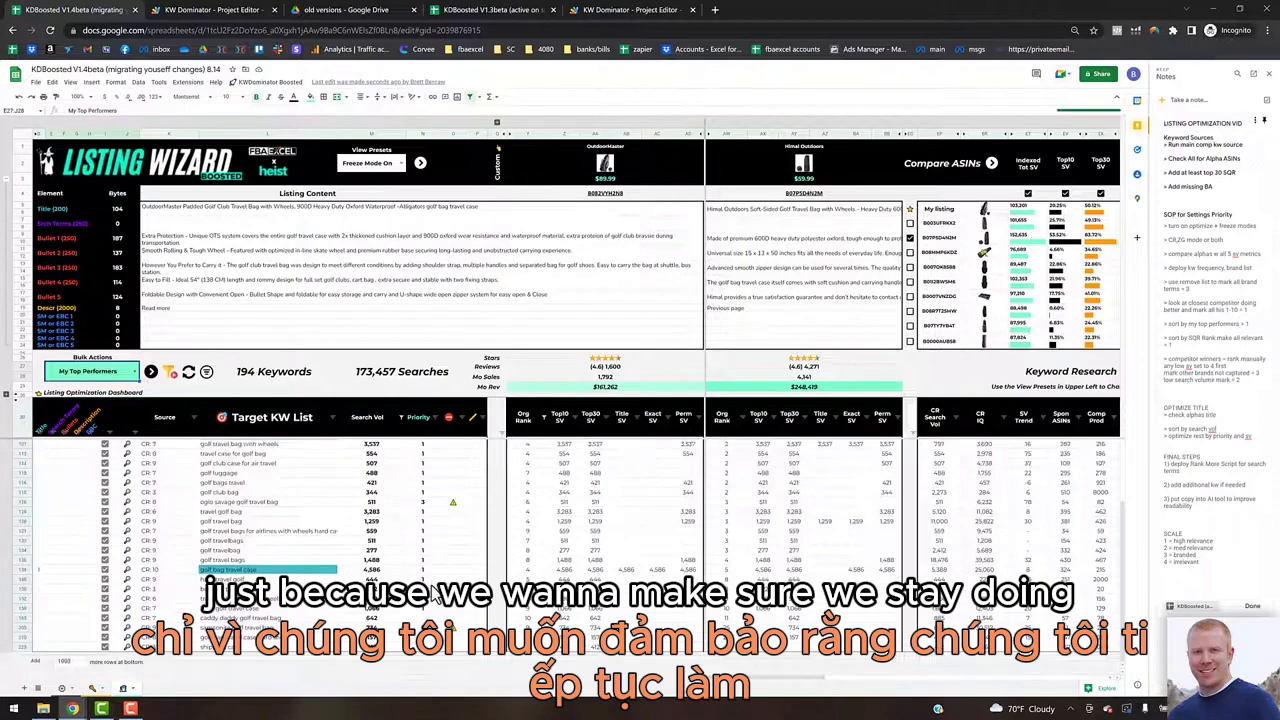
pyautogui.click(425, 618)
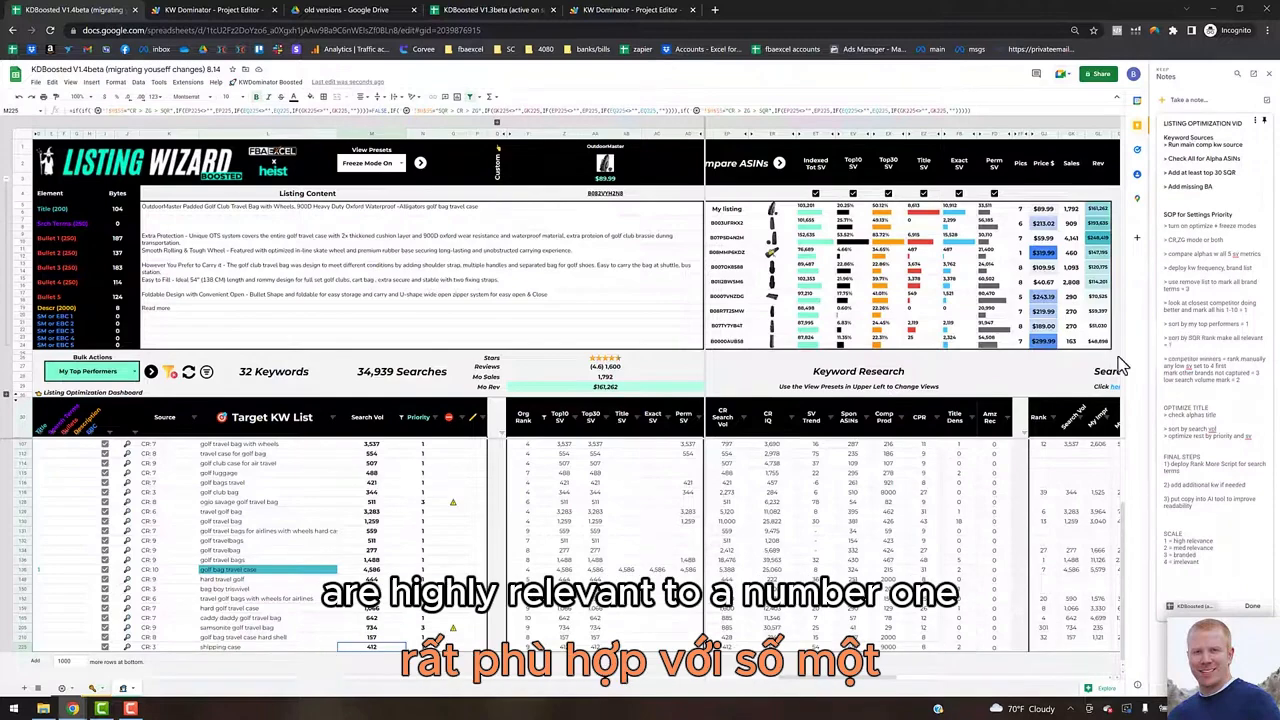
# Clear the table filter and sort the keywords by the Search Term Query Report's Rank column A to Z.
pyautogui.moveTo(817, 679); pyautogui.dragTo(872, 681)
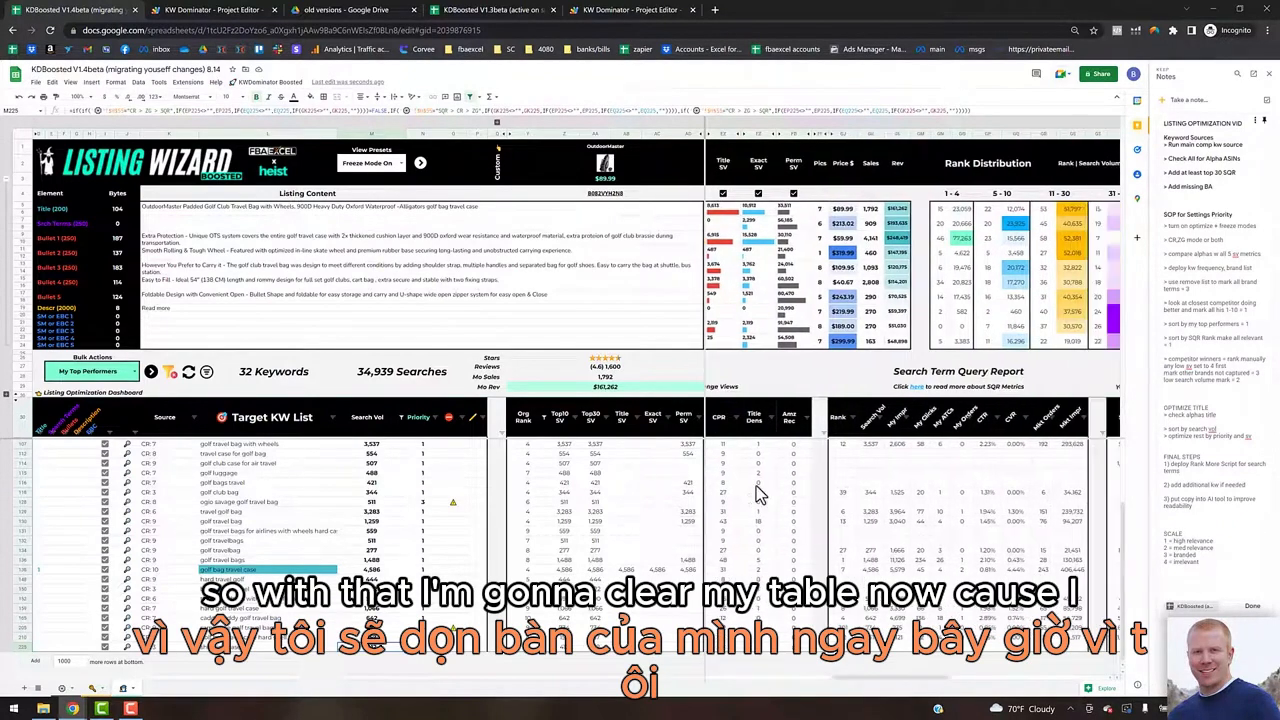
pyautogui.click(171, 372)
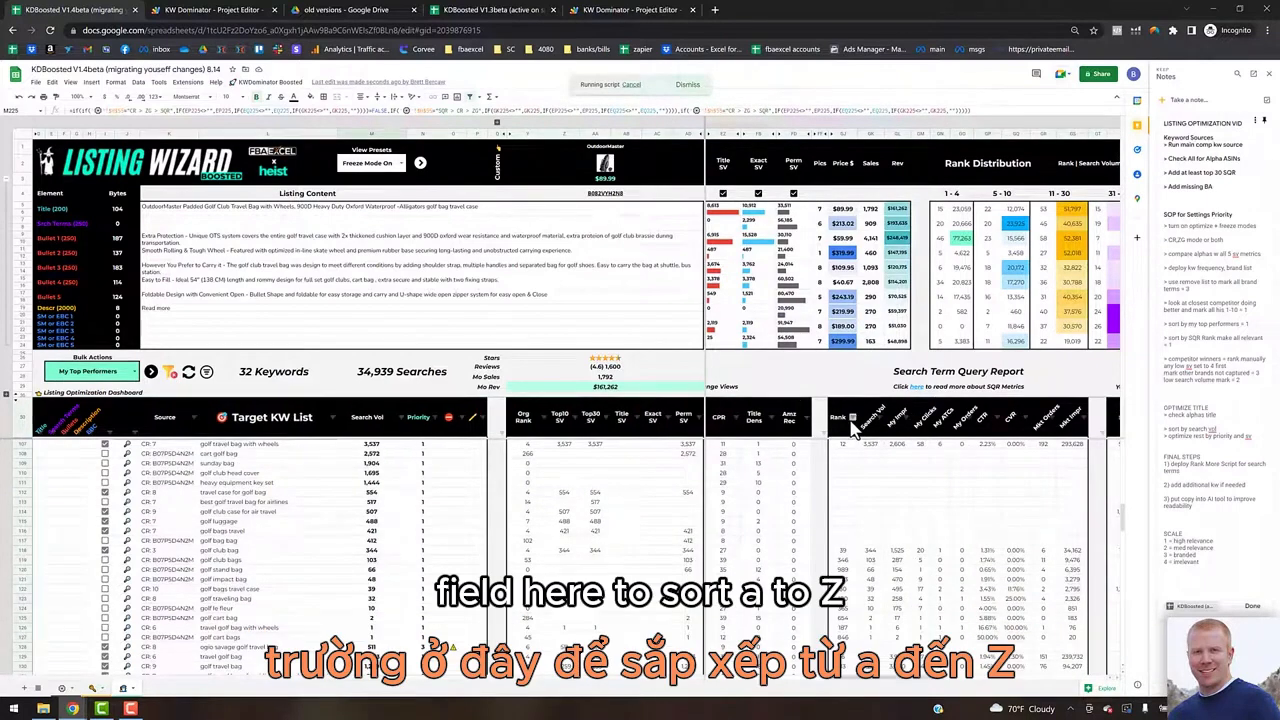
pyautogui.click(853, 423)
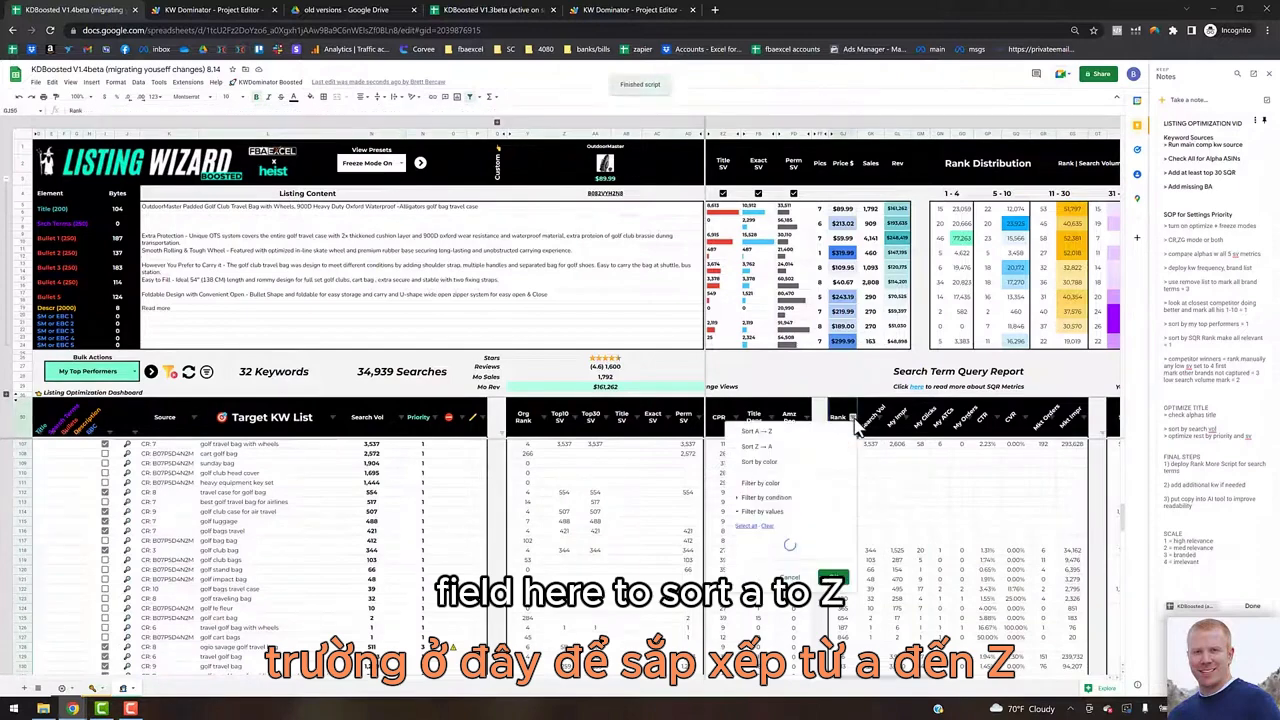
pyautogui.click(780, 443)
pyautogui.scroll(15, 862, 490)
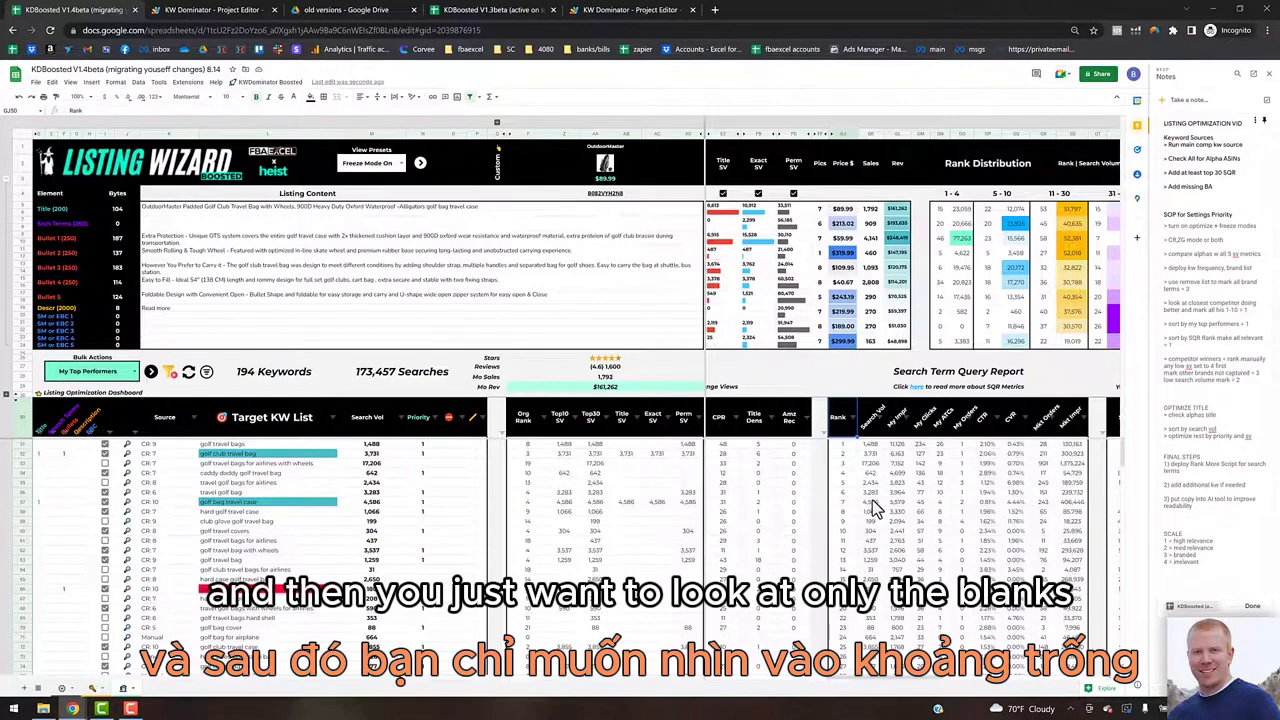
# Filter the Priority column to show only keywords with a blank priority.
pyautogui.click(437, 417)
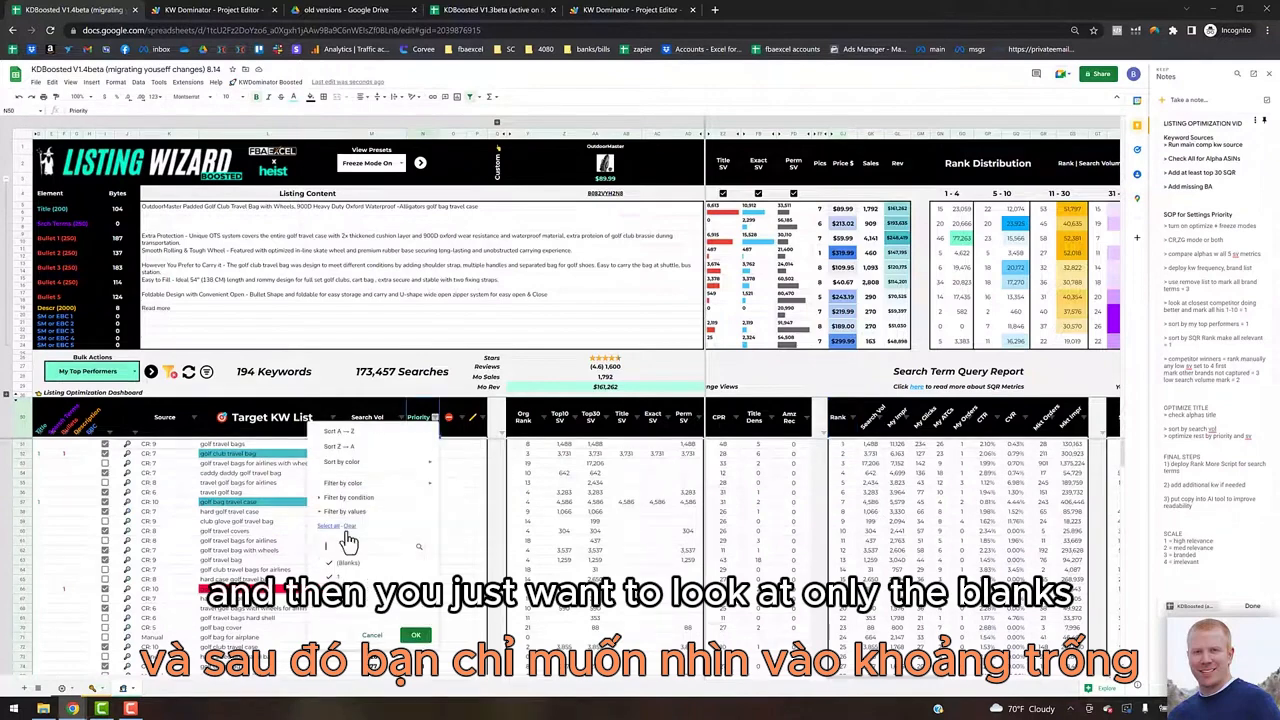
pyautogui.click(414, 634)
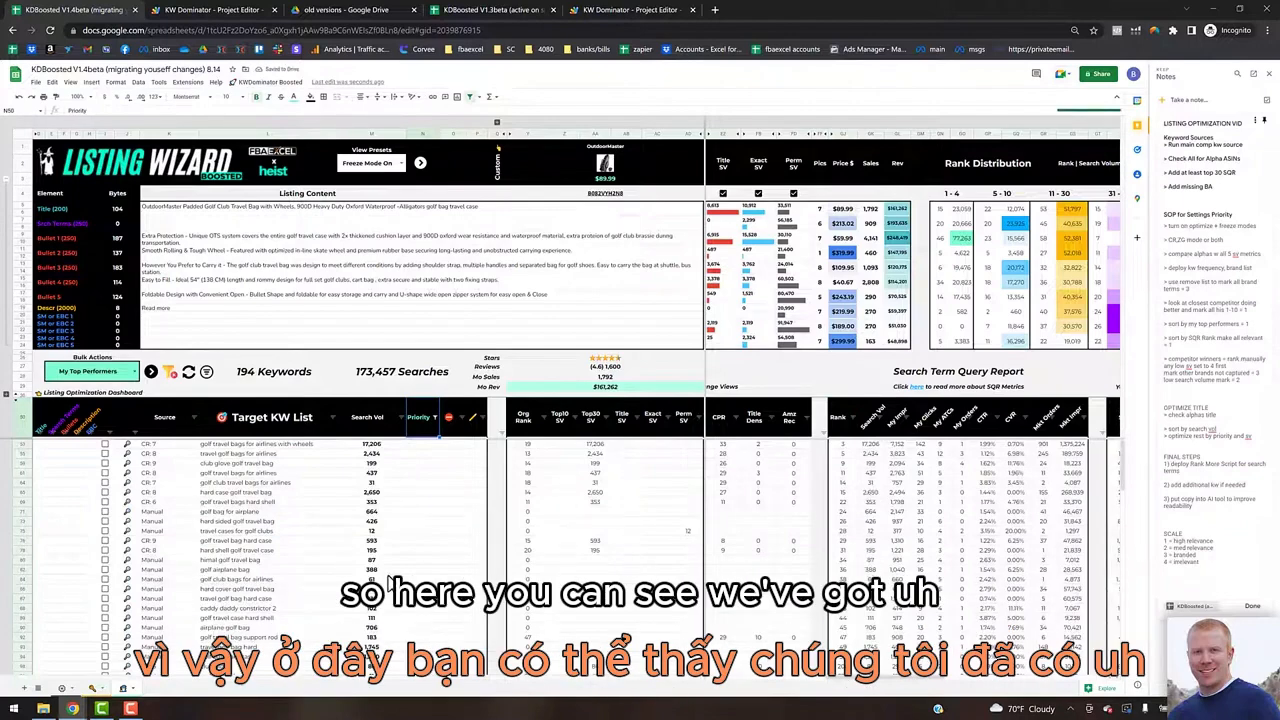
pyautogui.scroll(-20, 388, 585)
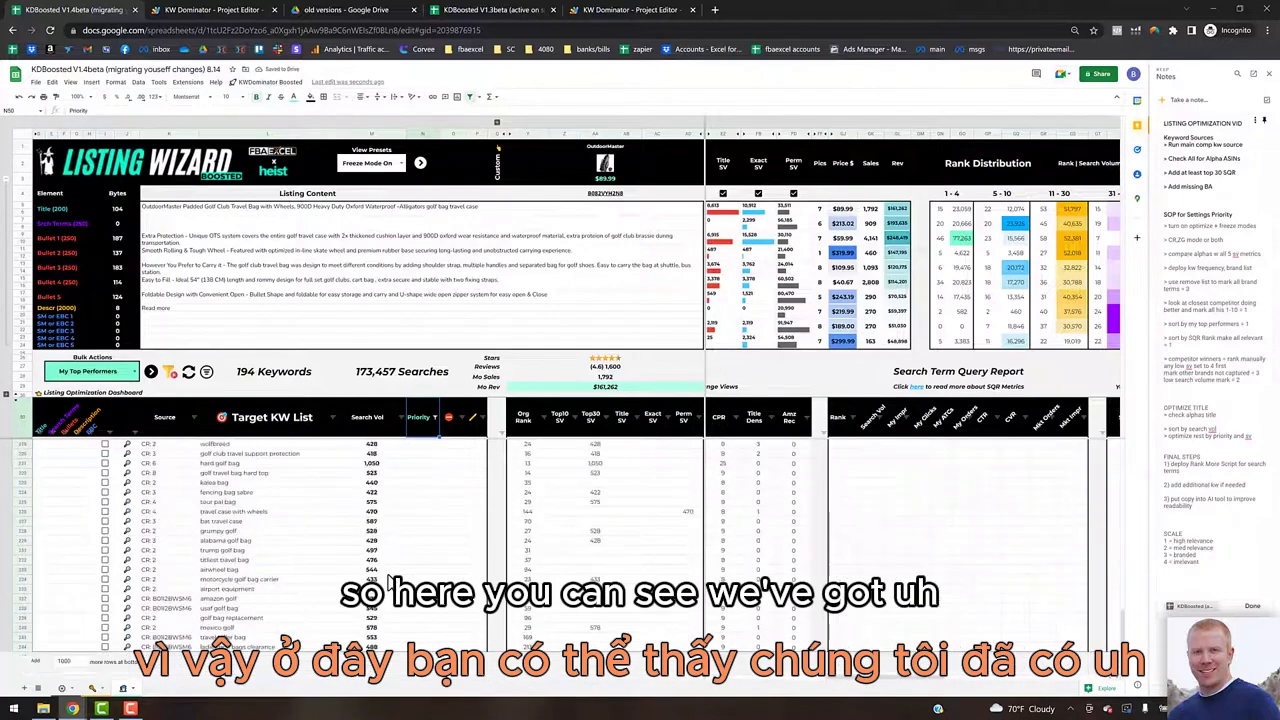
pyautogui.scroll(15, 390, 583)
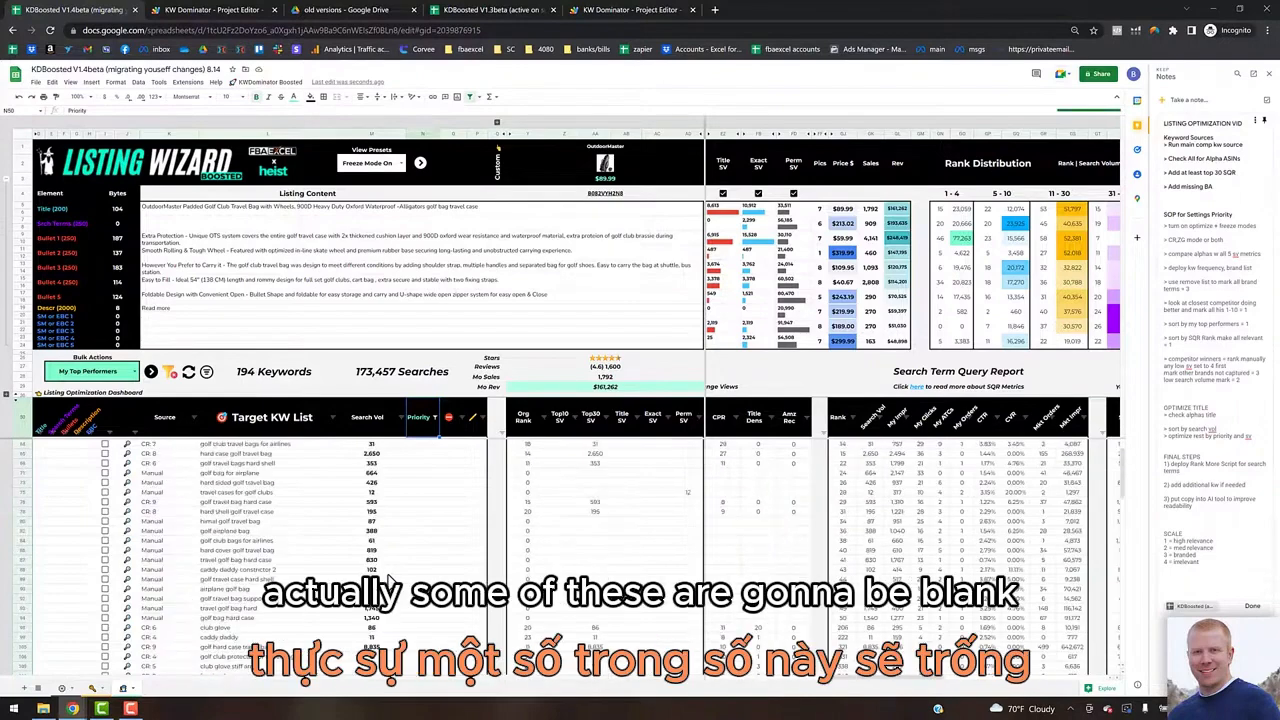
# Filter the Search Term Query Report's Rank column to exclude blanks.
pyautogui.click(852, 418)
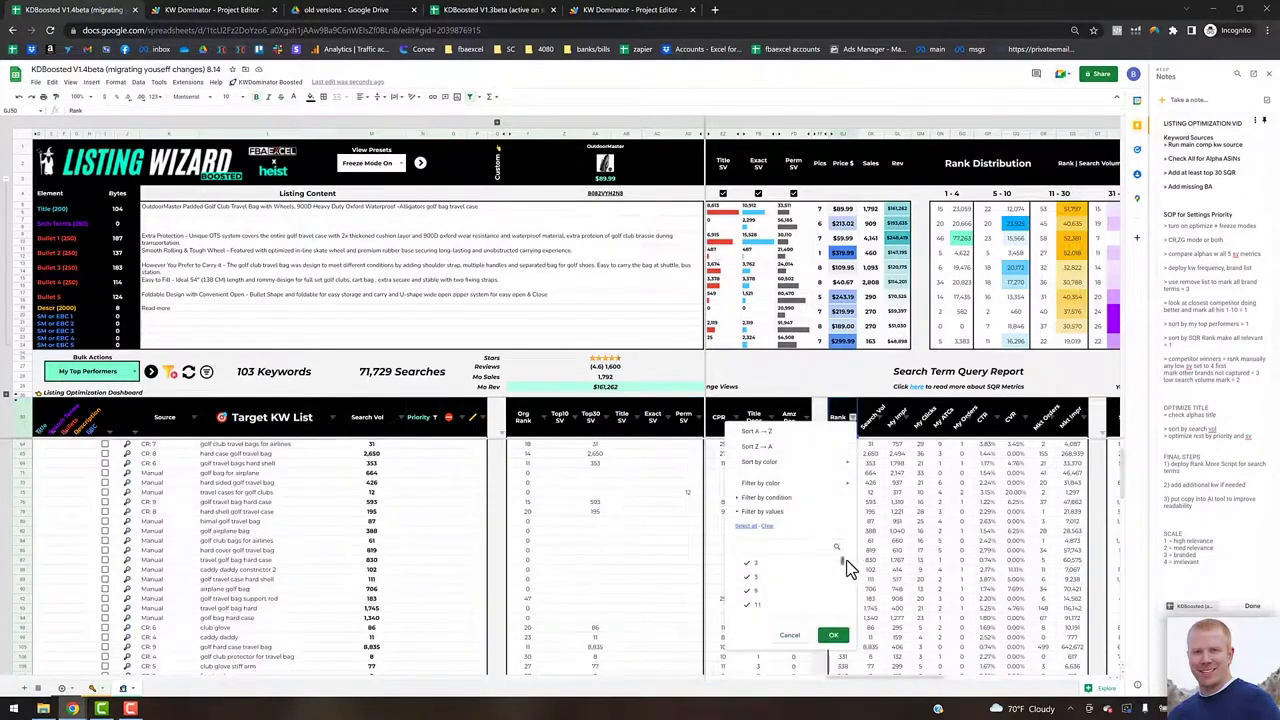
pyautogui.moveTo(843, 568); pyautogui.dragTo(844, 614)
pyautogui.click(587, 523)
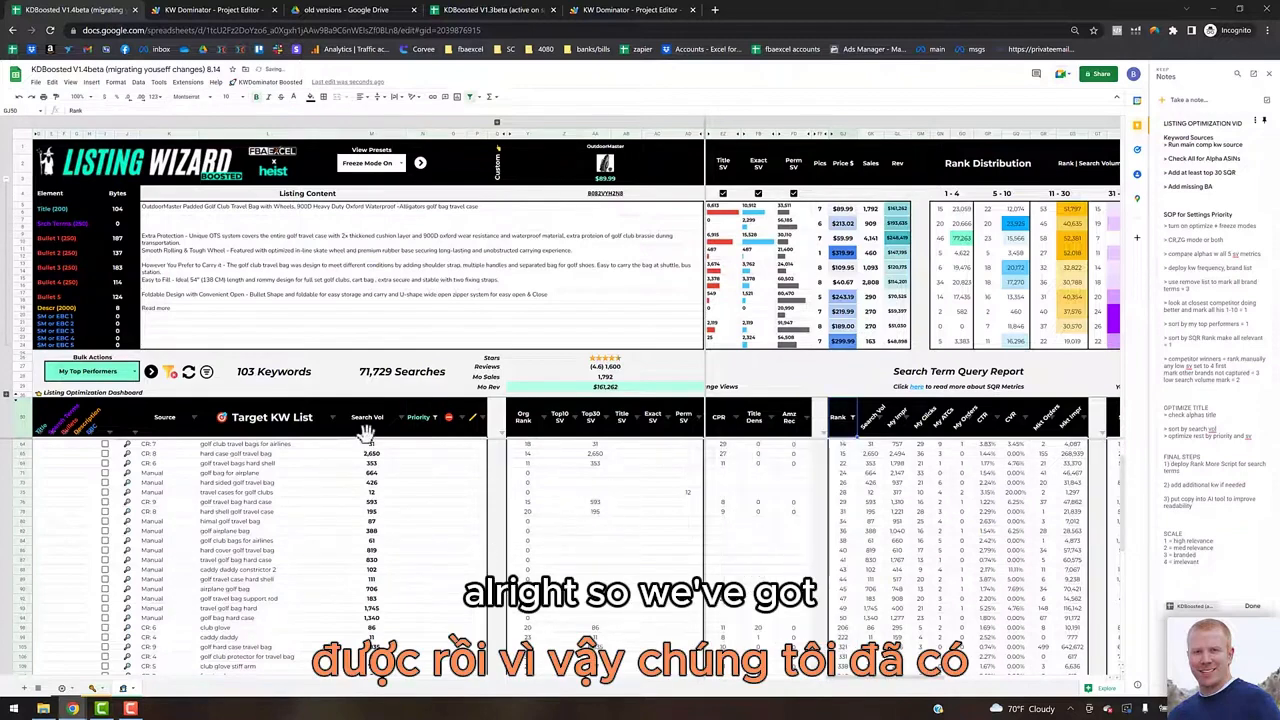
pyautogui.click(259, 427)
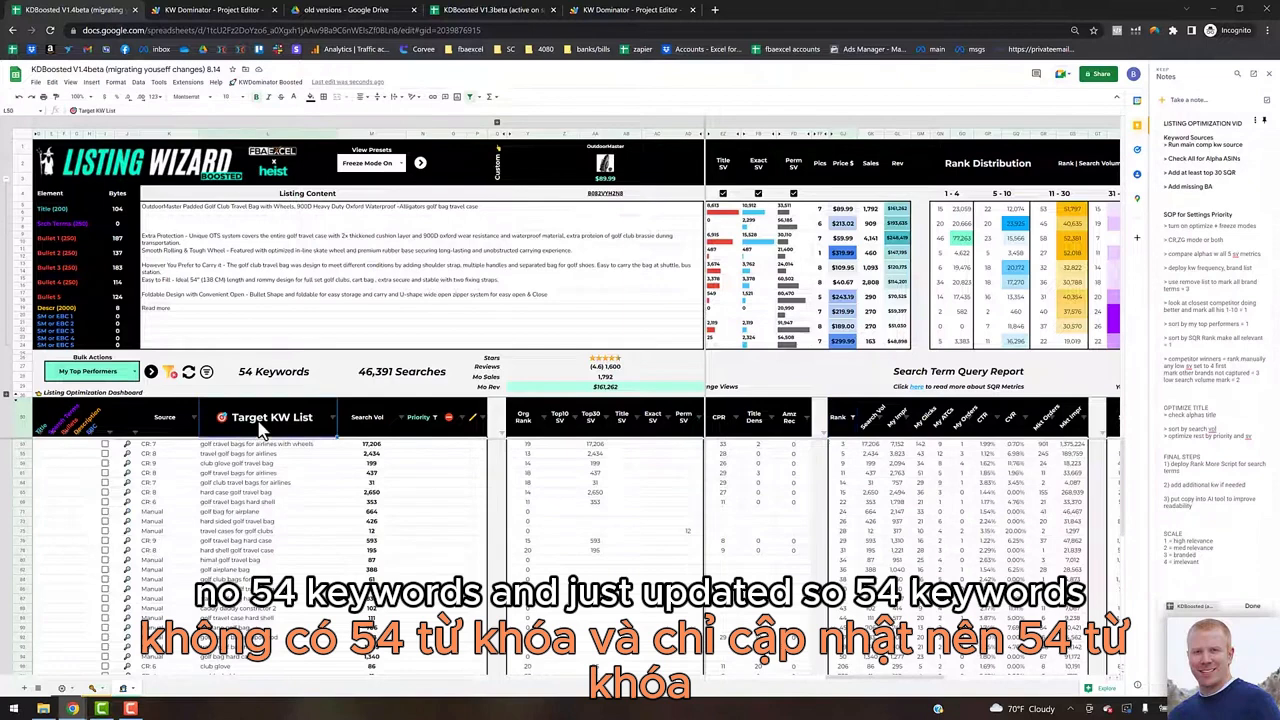
pyautogui.click(273, 374)
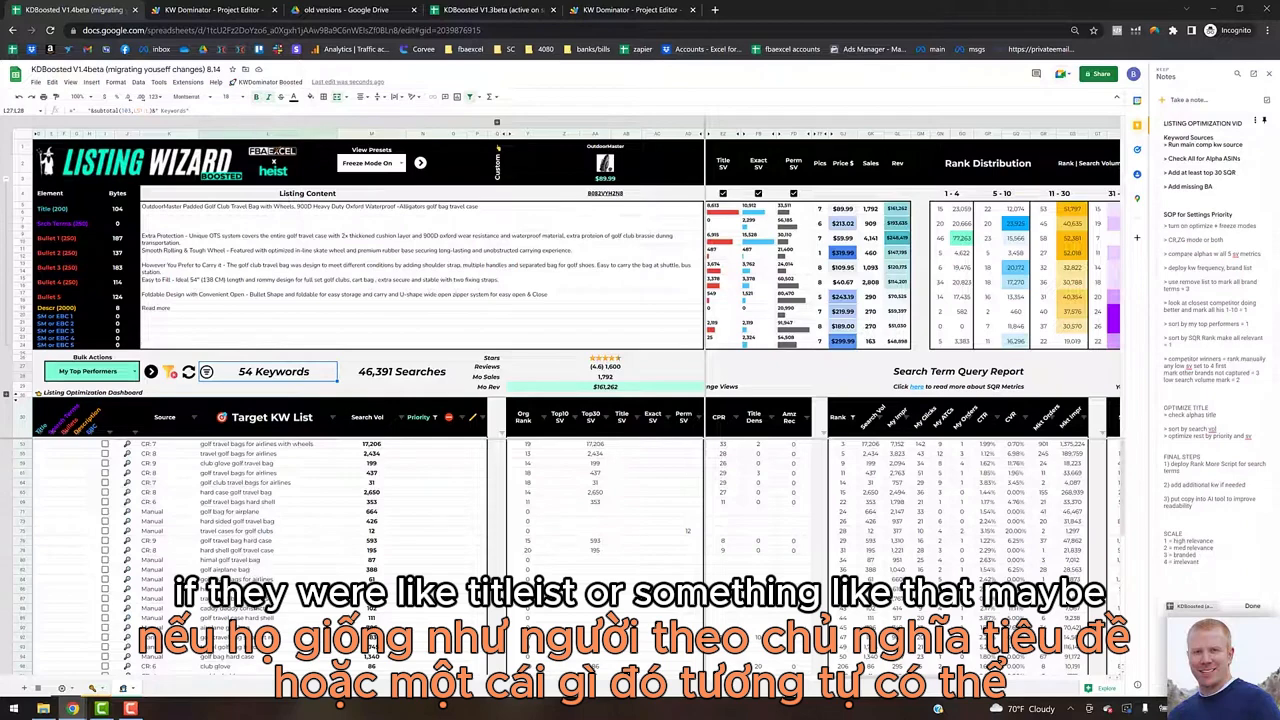
# Look through the remaining ranked keywords and sort them by Search Vol Z to A.
pyautogui.scroll(-6, 252, 607)
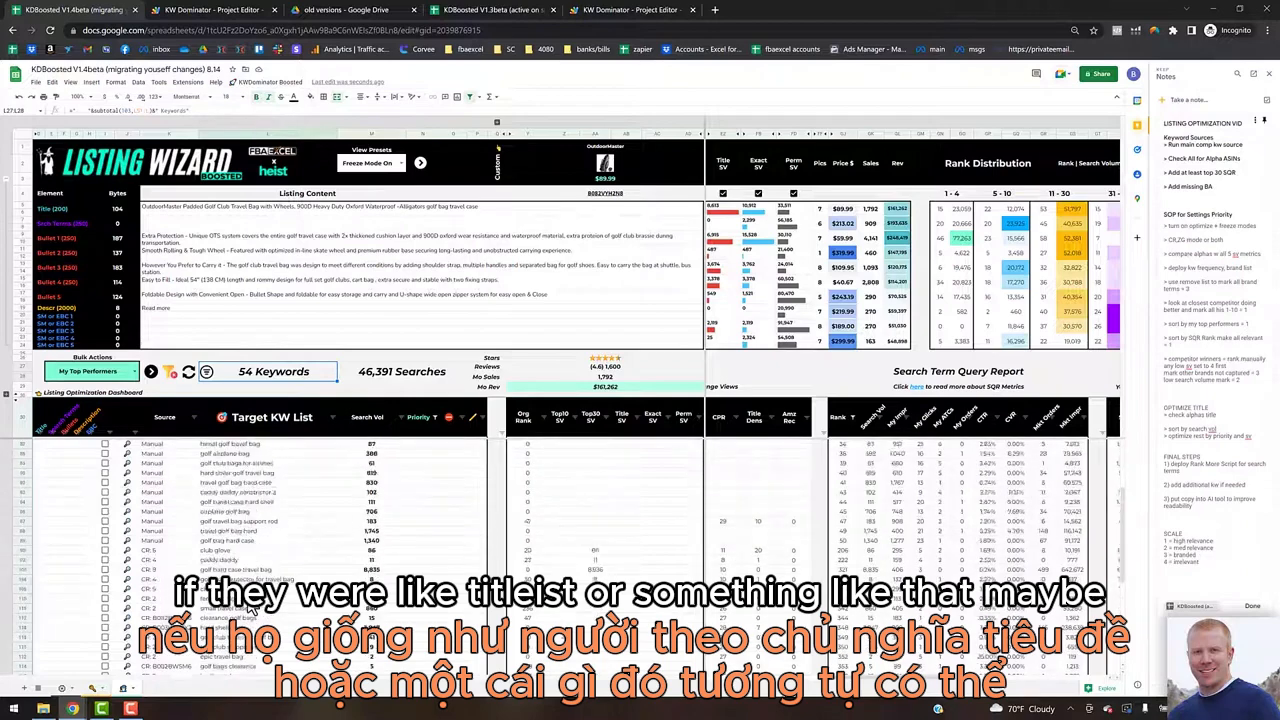
pyautogui.scroll(-3, 251, 607)
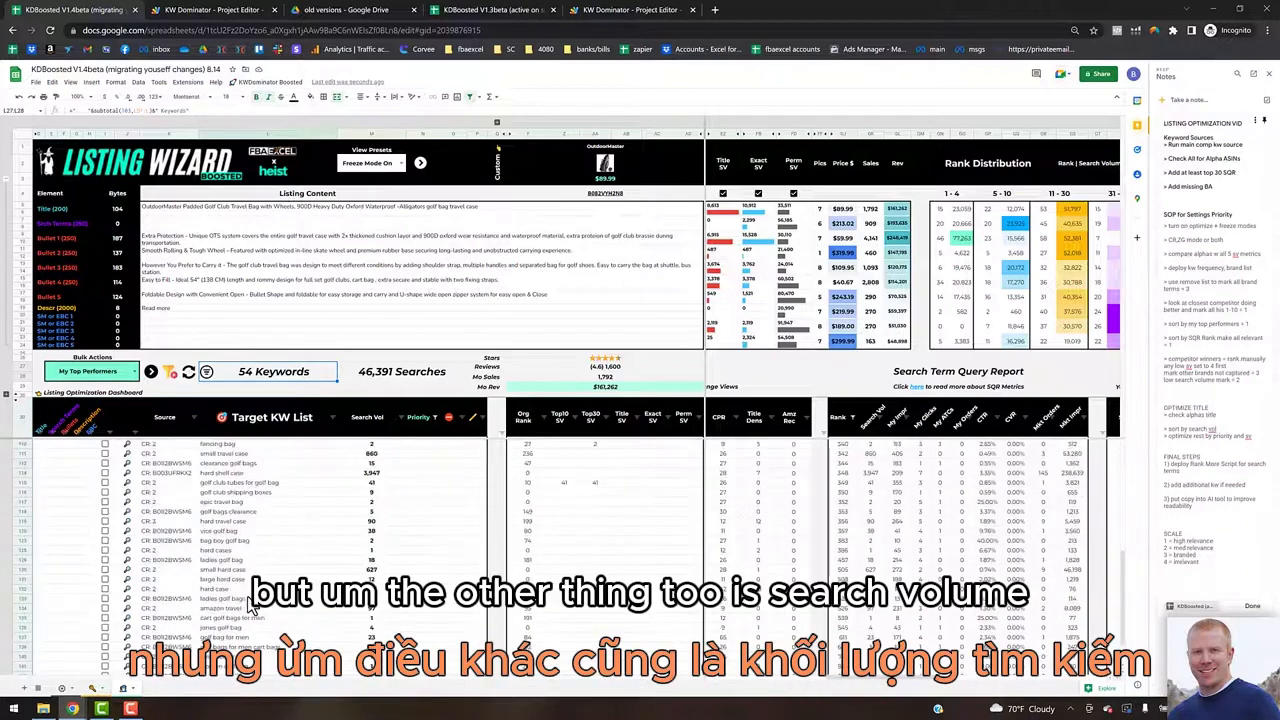
pyautogui.scroll(19, 250, 604)
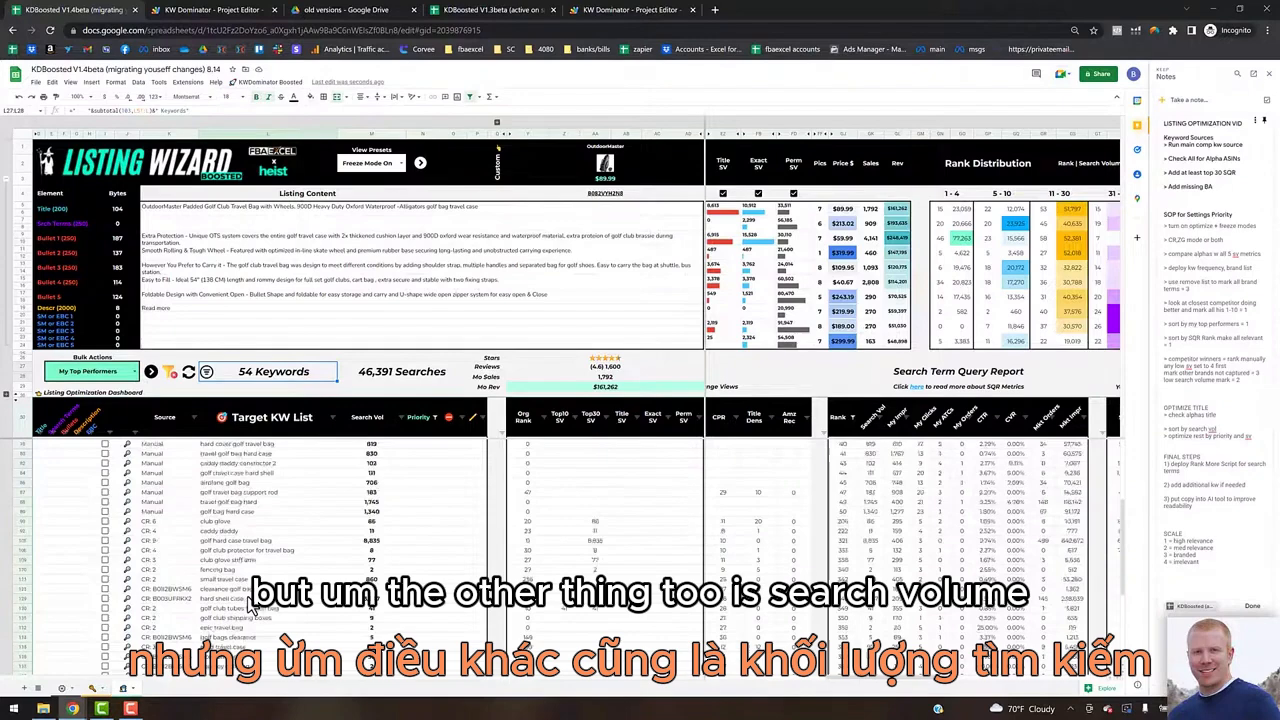
pyautogui.click(401, 418)
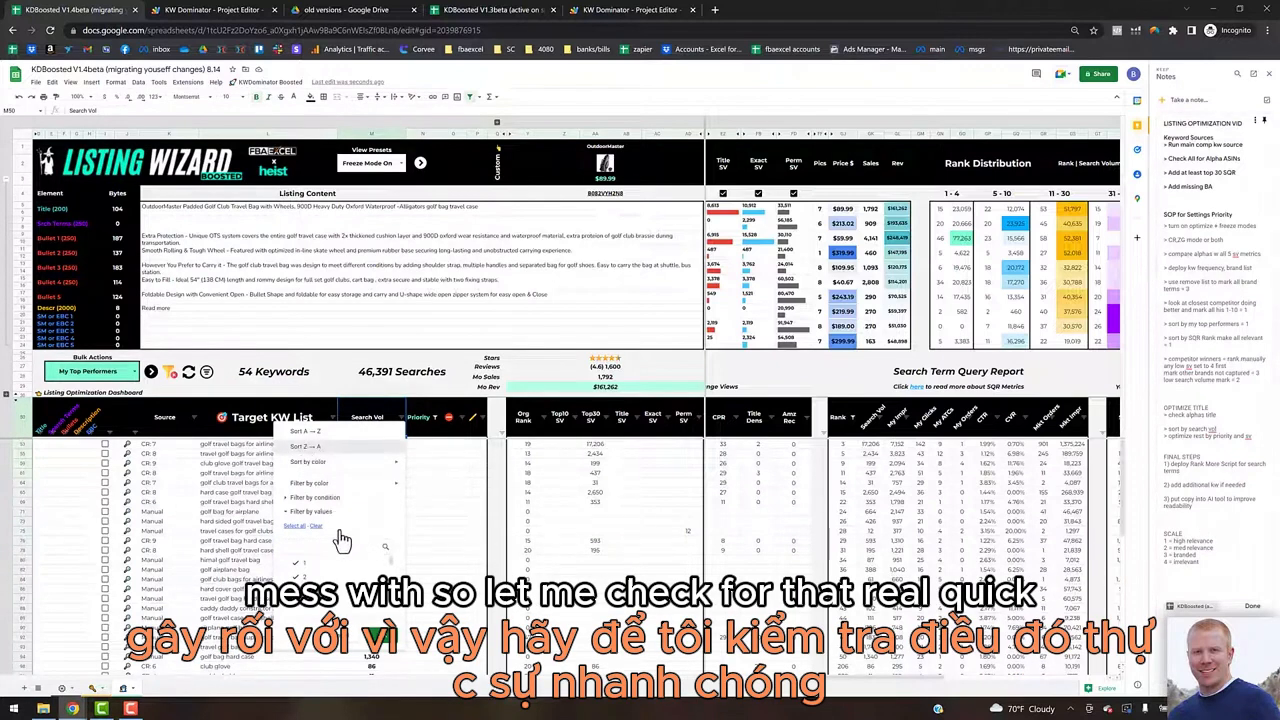
pyautogui.click(326, 445)
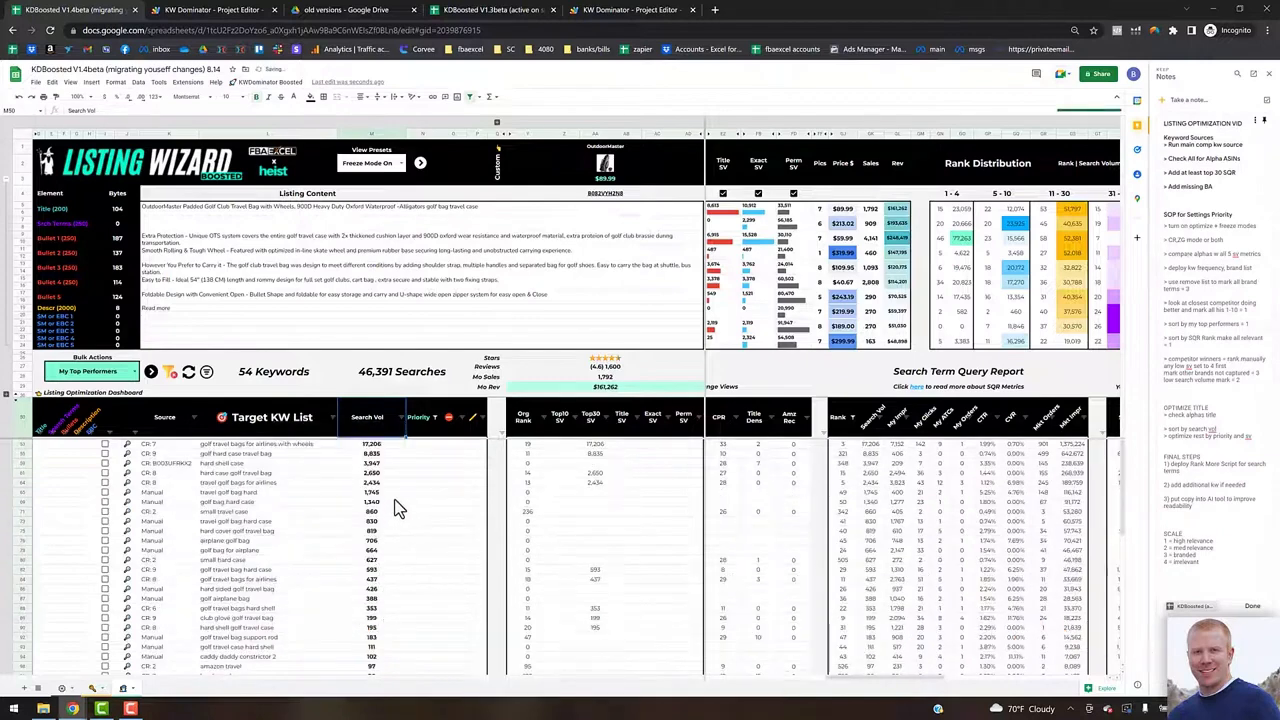
# Set Priority 4 for the low-volume keywords, from the end of the list up to the one with 353 searches.
pyautogui.scroll(-10, 400, 525)
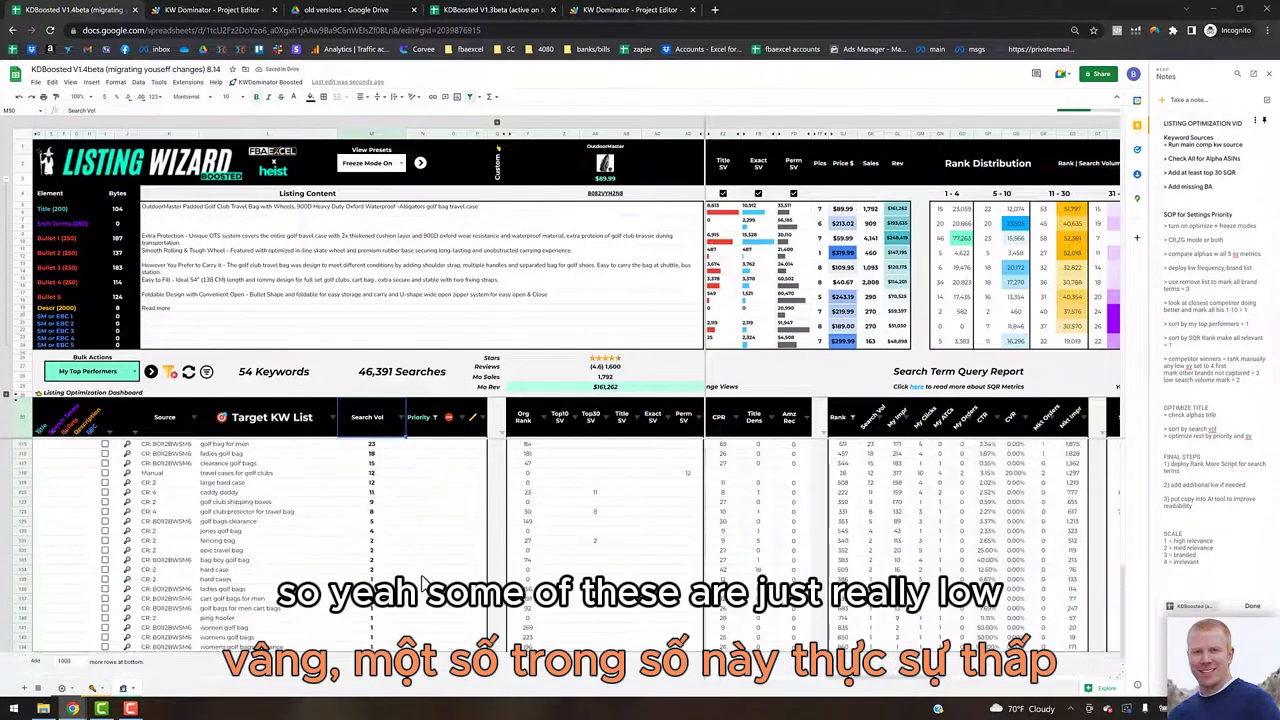
pyautogui.click(418, 646)
pyautogui.write('4')
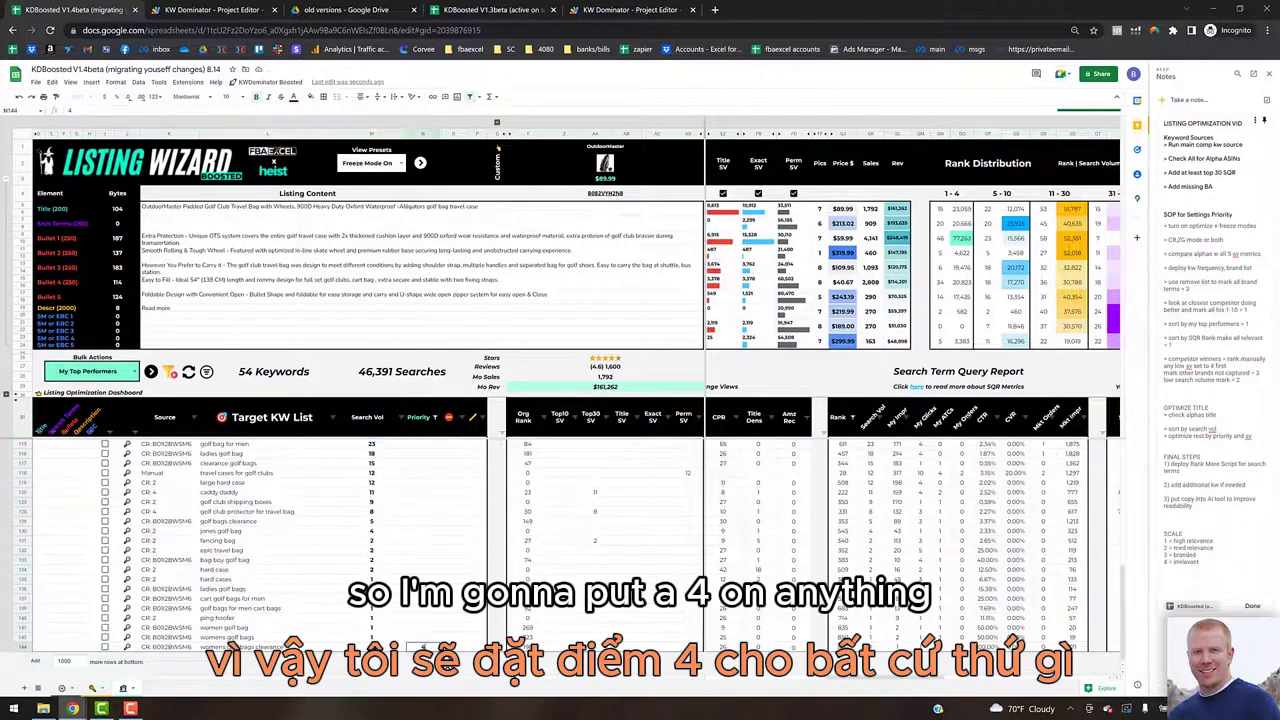
pyautogui.press('Up')
pyautogui.press('Up')
pyautogui.press('Up')
pyautogui.click(428, 649)
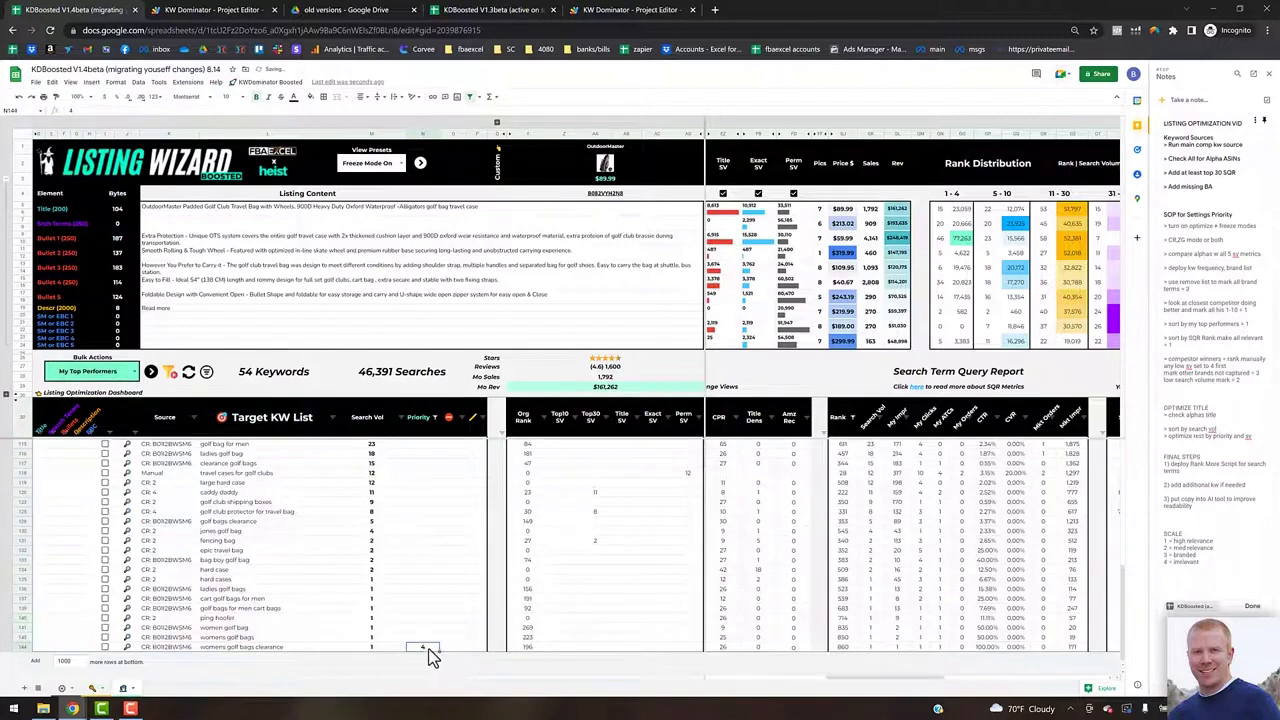
pyautogui.keyDown('shift'); pyautogui.click(431, 462); pyautogui.keyUp('shift')
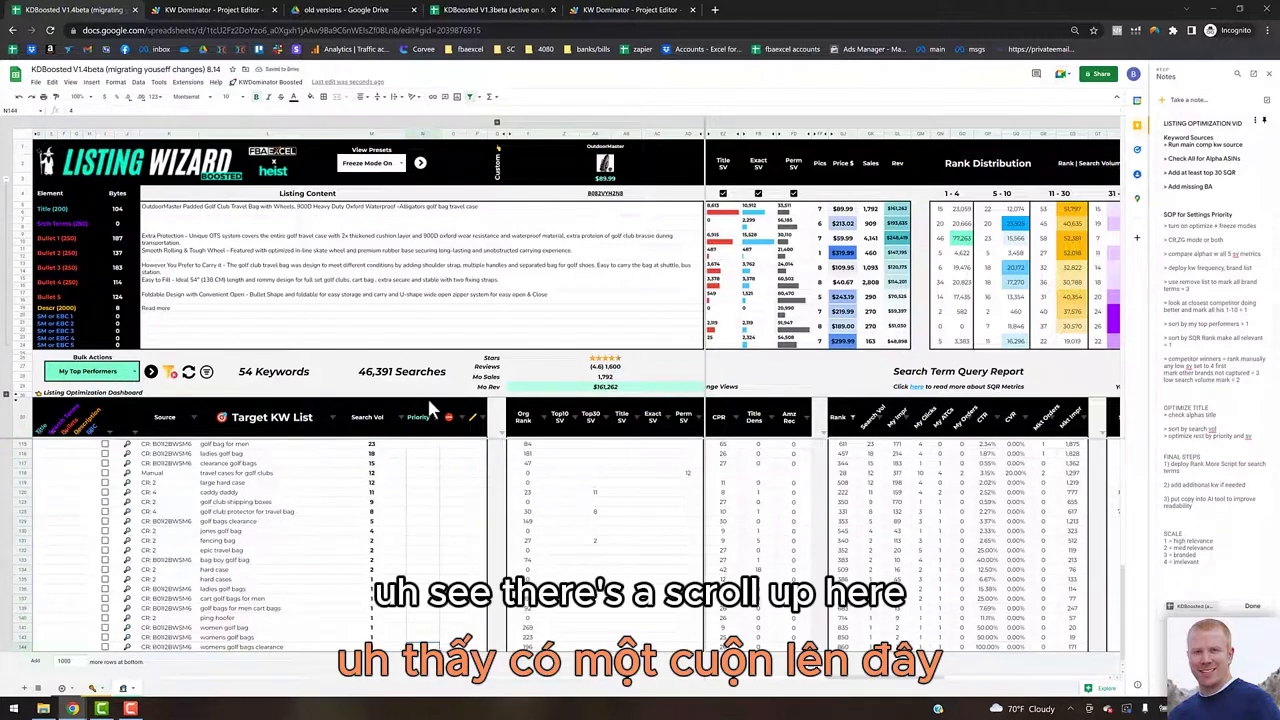
pyautogui.scroll(5, 430, 400)
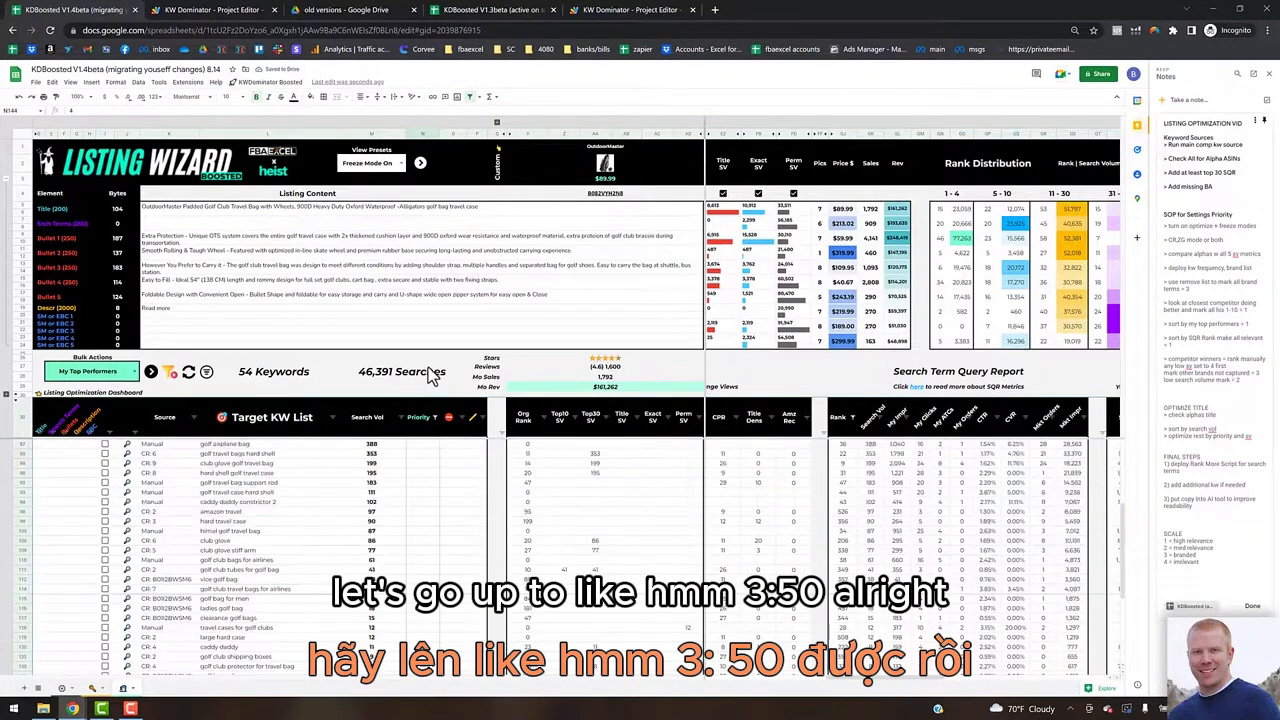
# Refilter the Priority column to blanks and set Priority 1 for all the keywords still listed.
pyautogui.scroll(8, 425, 460)
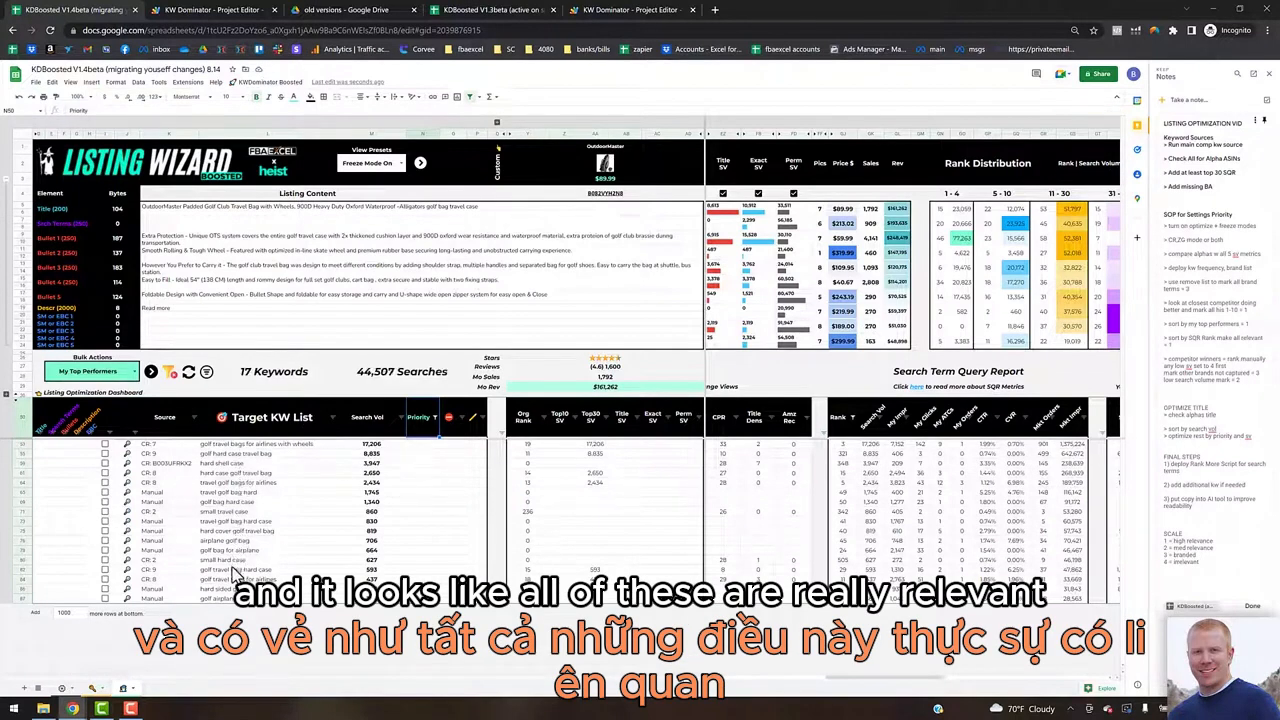
pyautogui.click(430, 445)
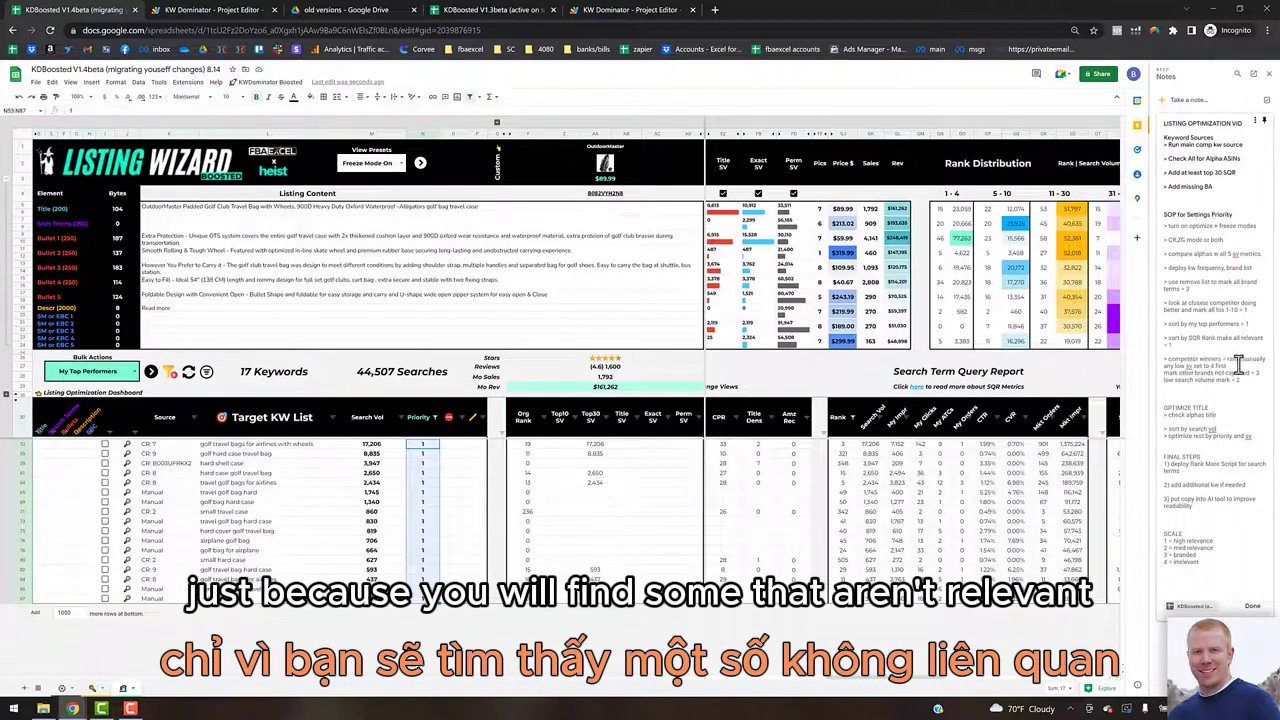
pyautogui.click(470, 502)
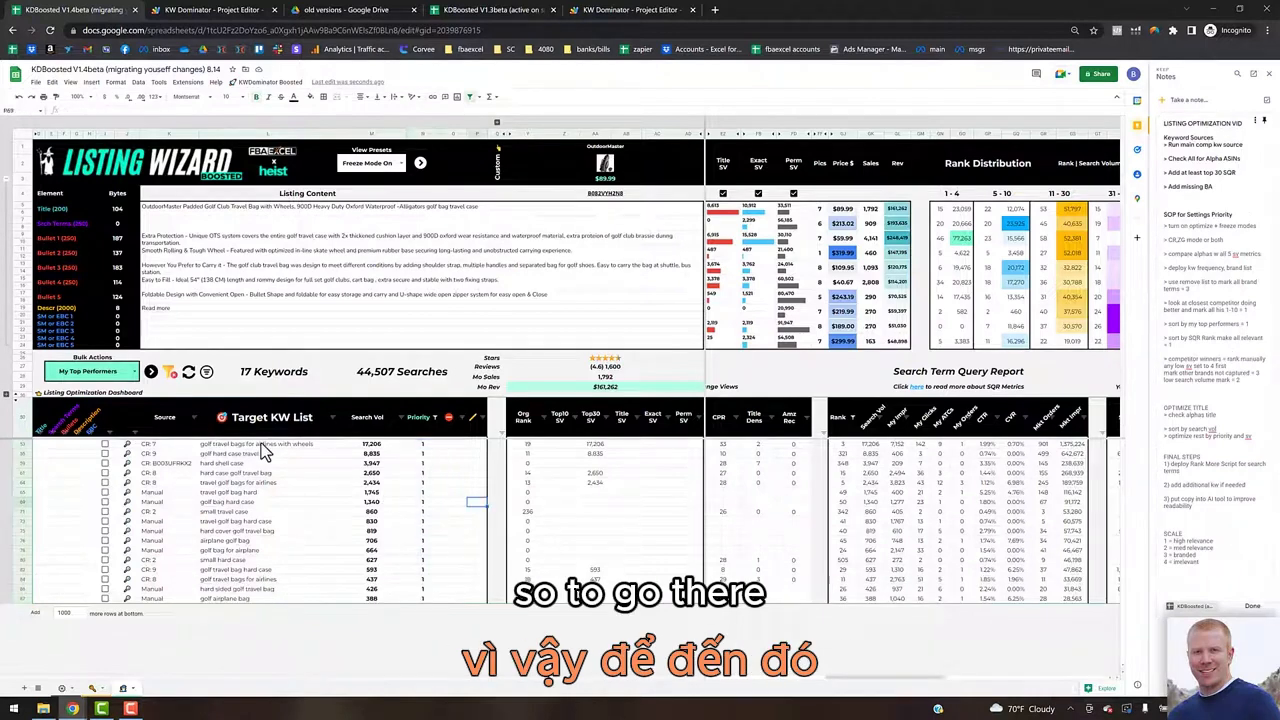
# Run the Competitor Winners bulk action on the keyword list.
pyautogui.click(100, 372)
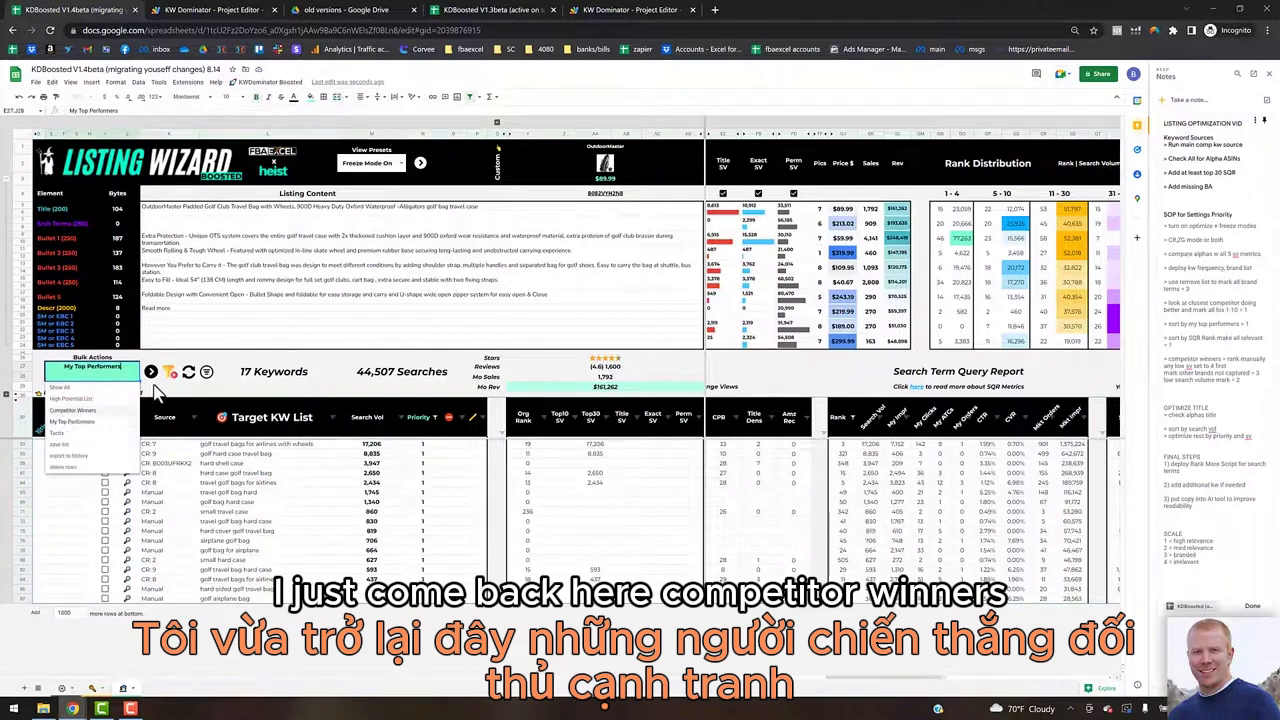
pyautogui.click(74, 410)
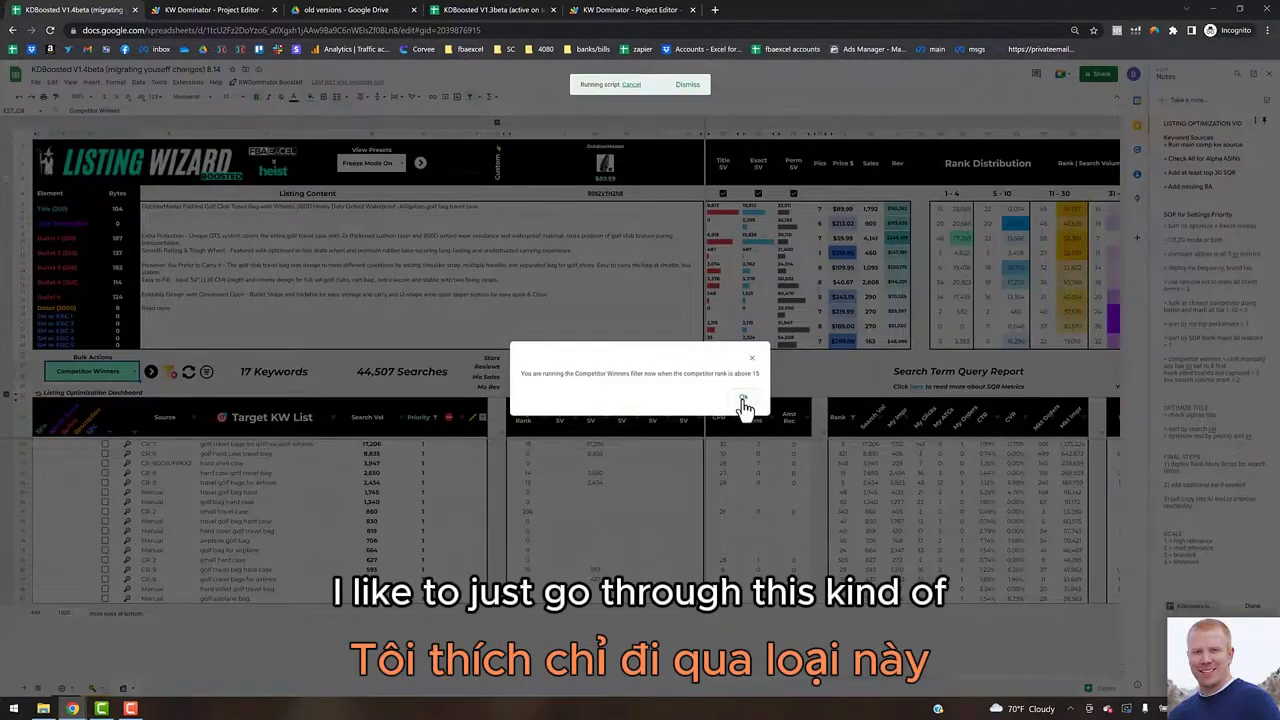
pyautogui.click(743, 406)
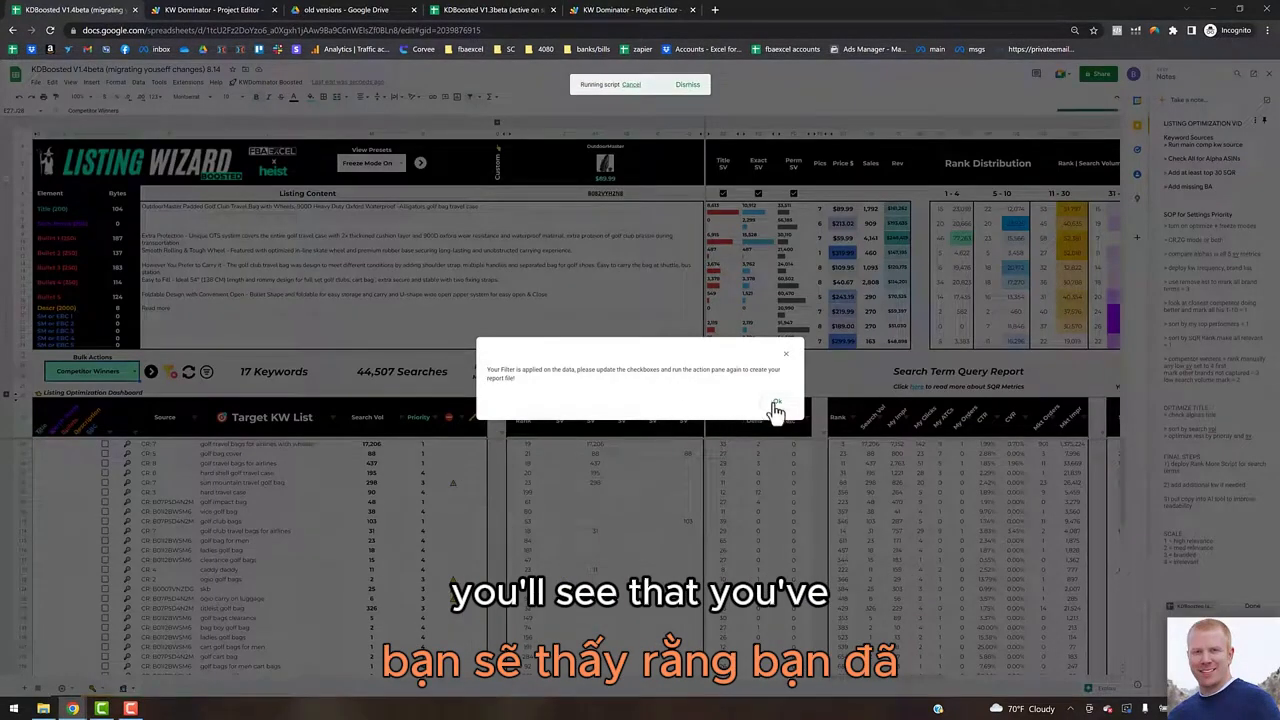
pyautogui.click(777, 410)
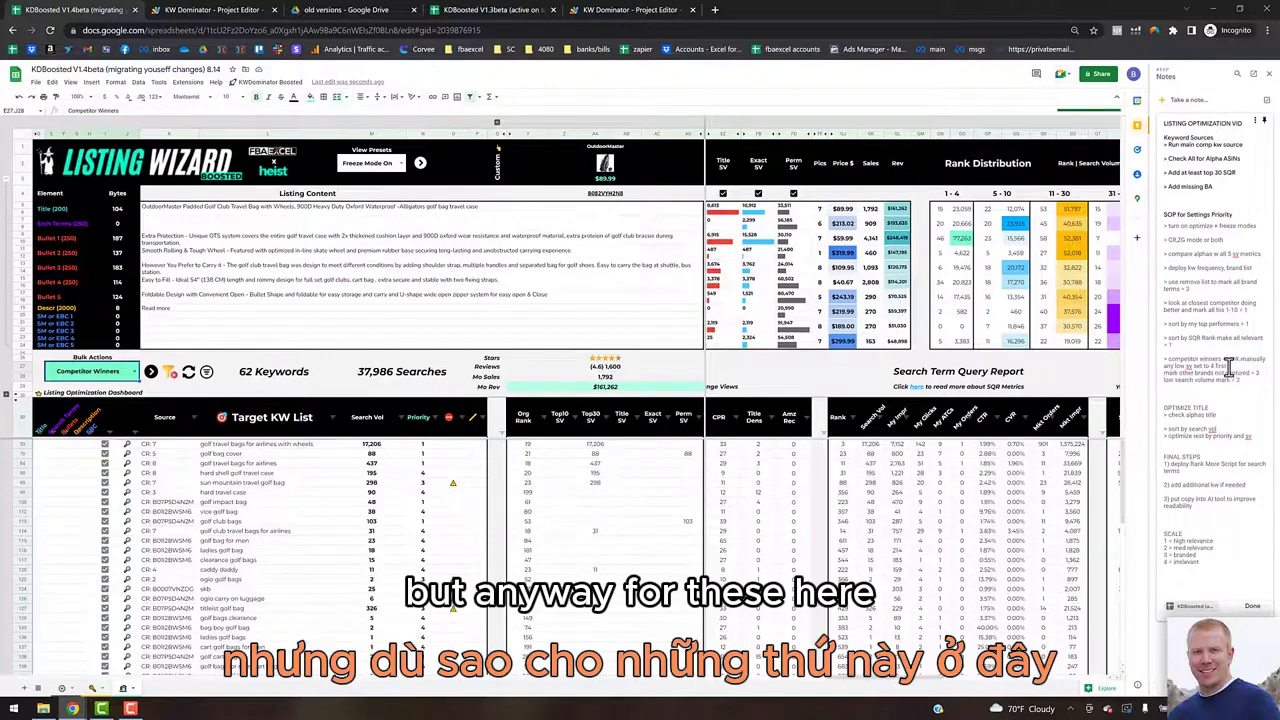
# Filter the Competitor Winners results to keywords whose Priority is blank.
pyautogui.click(434, 418)
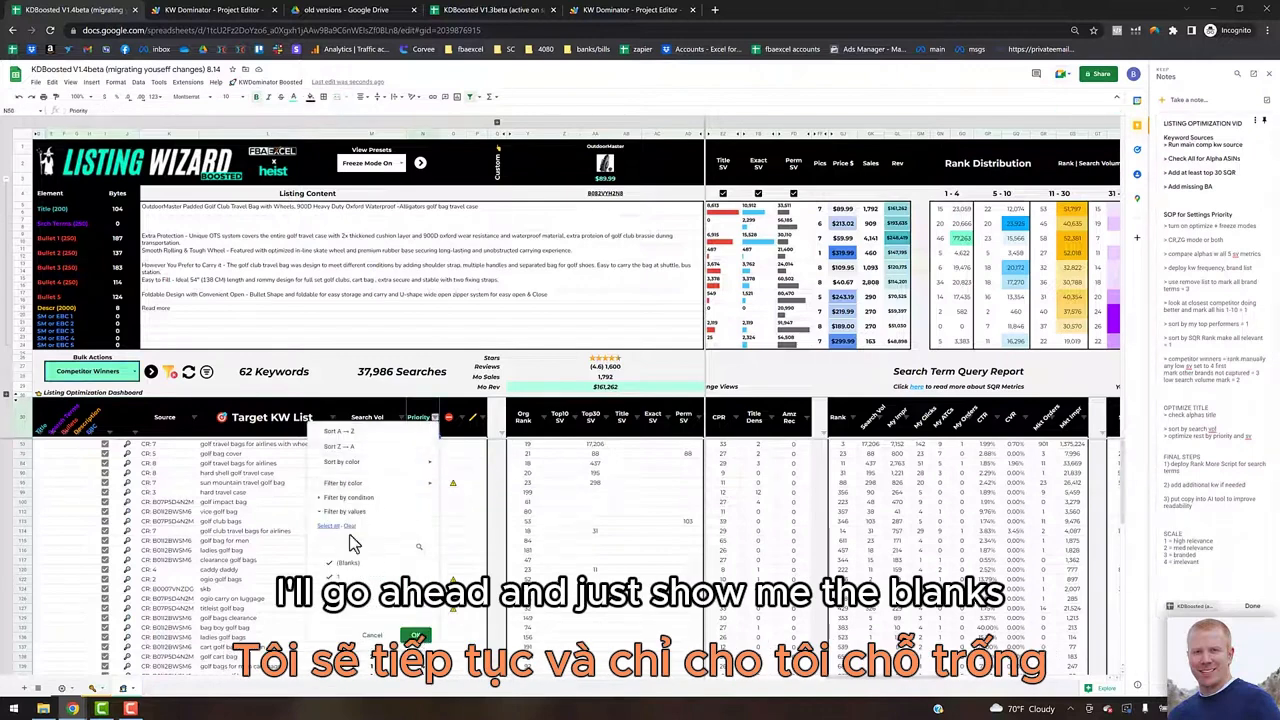
pyautogui.click(346, 566)
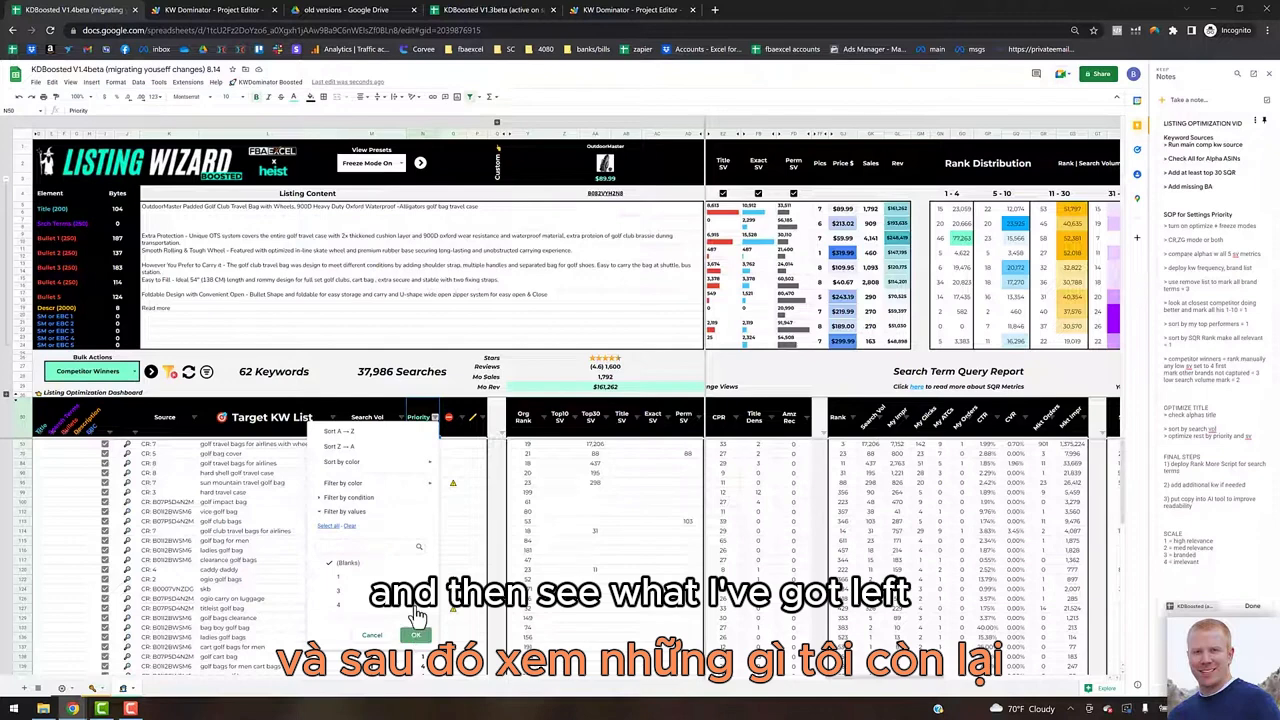
pyautogui.click(416, 635)
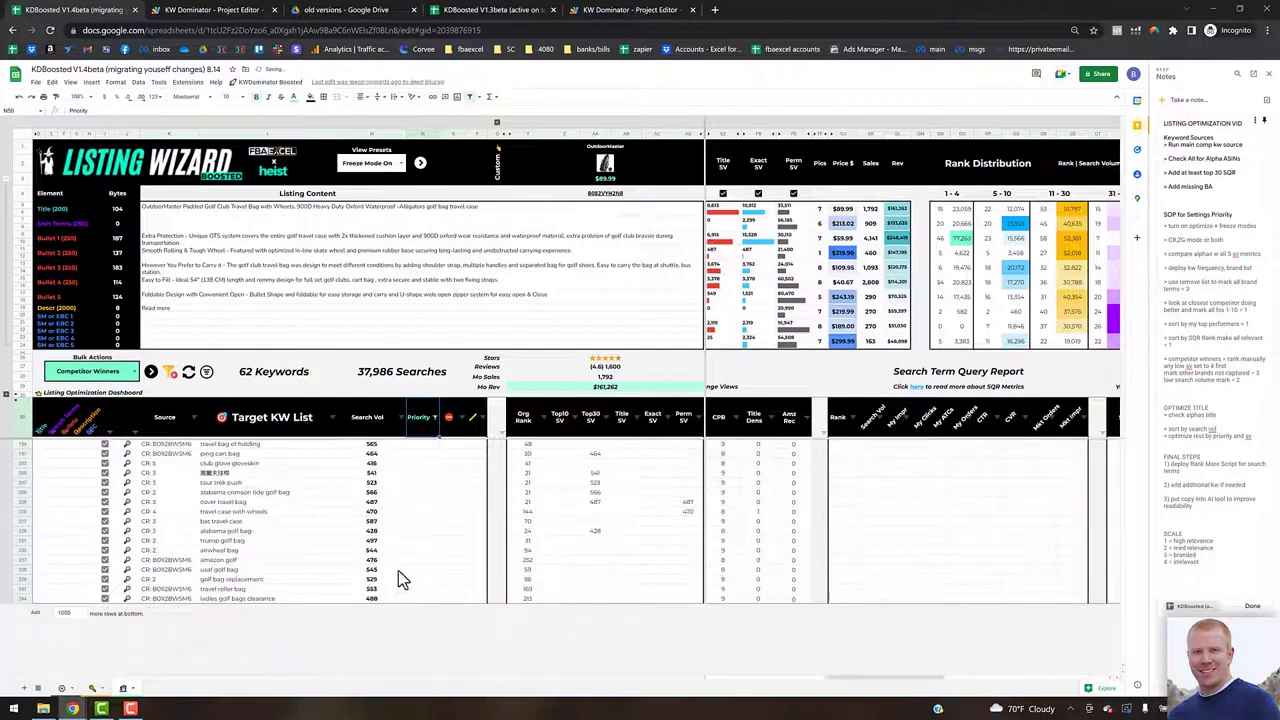
# Set Priority 4 for the Chinese-language keyword and for "travel bag of holding".
pyautogui.click(271, 472)
pyautogui.click(420, 474)
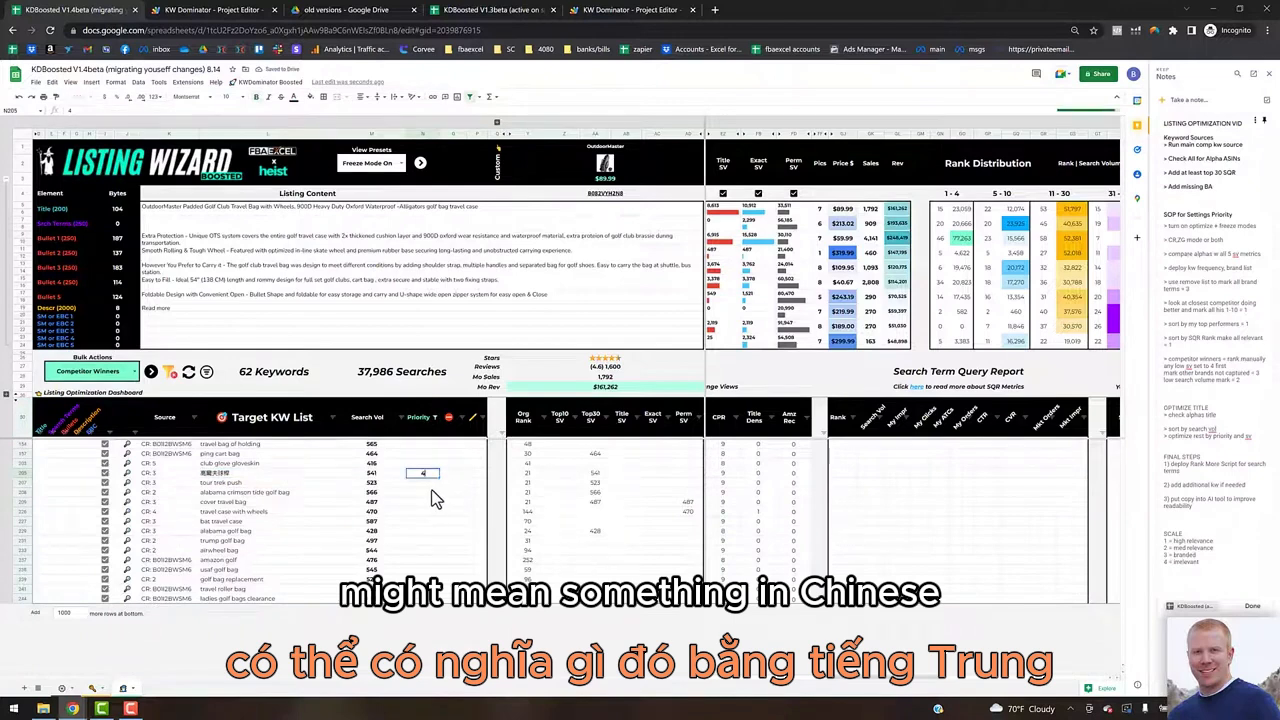
pyautogui.write('4')
pyautogui.press('Return')
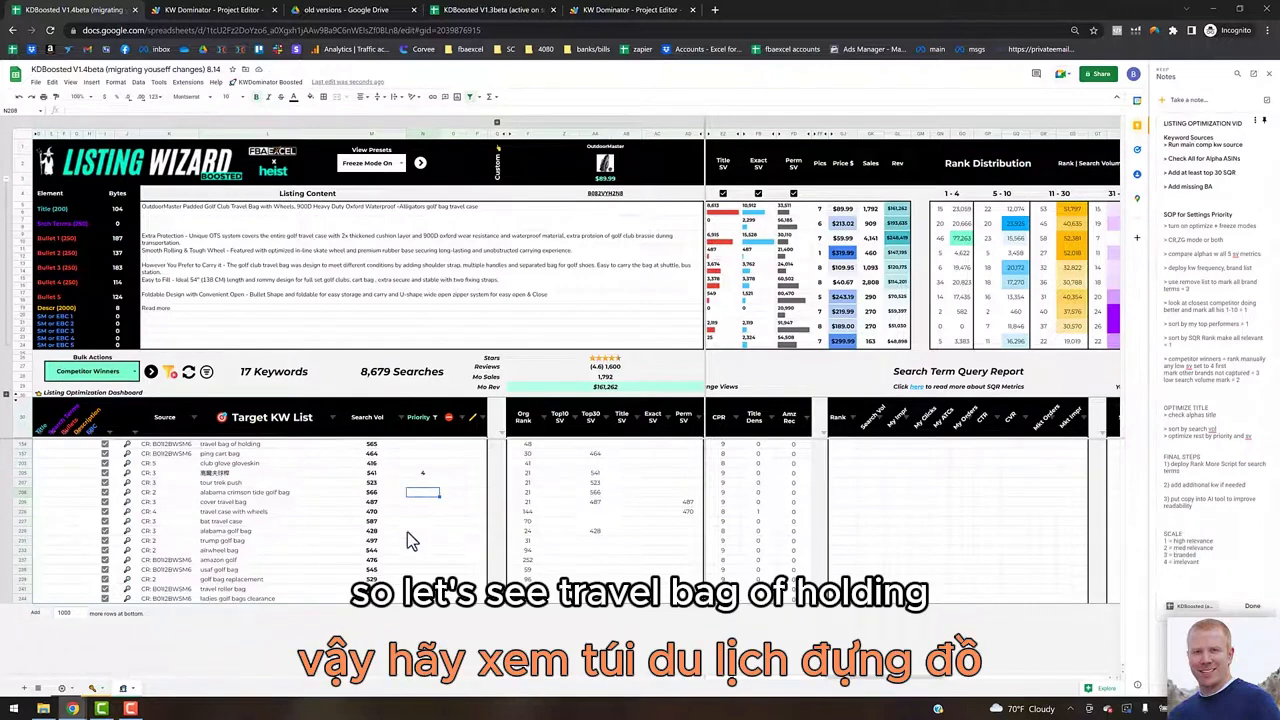
pyautogui.click(425, 446)
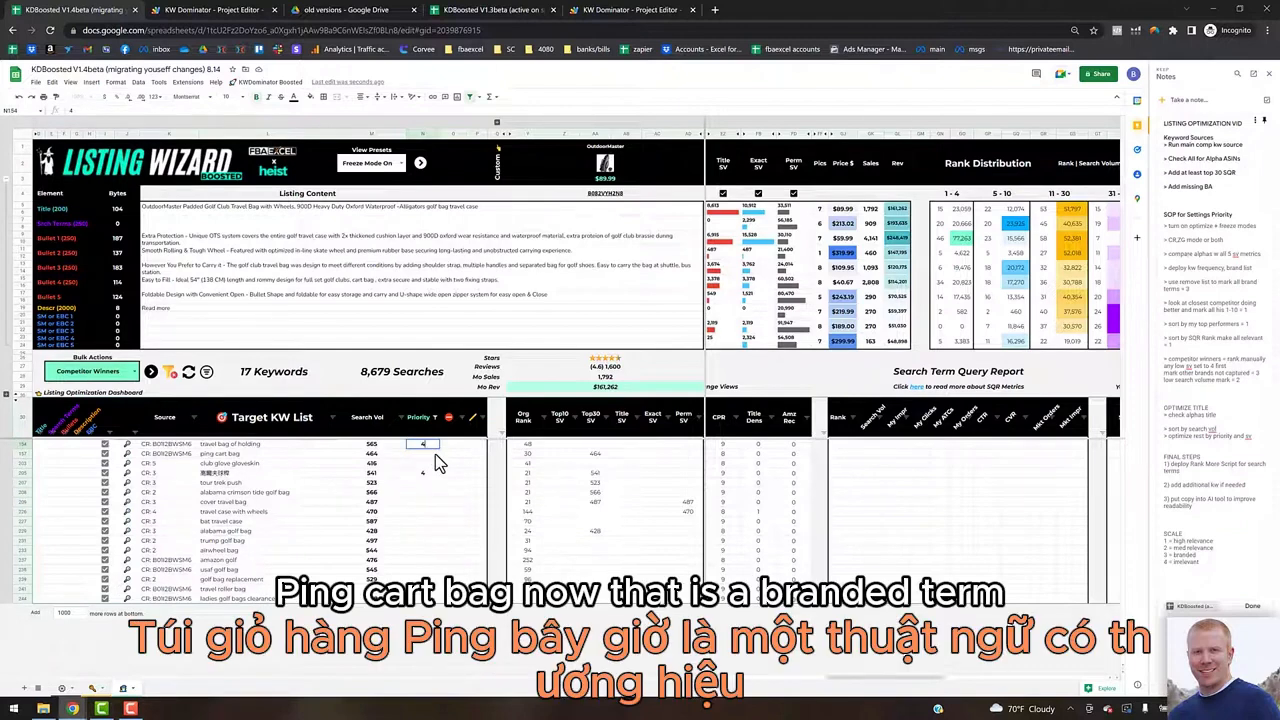
pyautogui.press('Return')
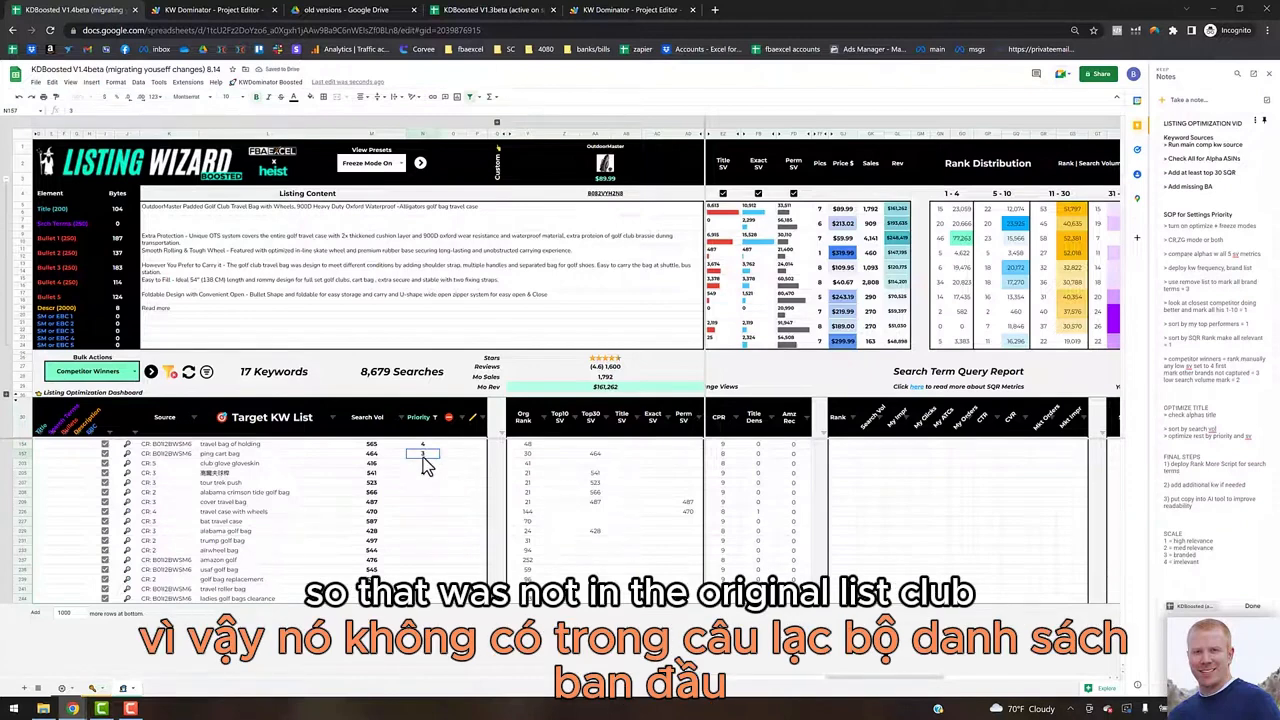
# Set Priority 3 for "ping cart bag" and Priority 4 for "club glove gloveskin" and the Chinese-language keyword below it.
pyautogui.write('3')
pyautogui.press('Return')
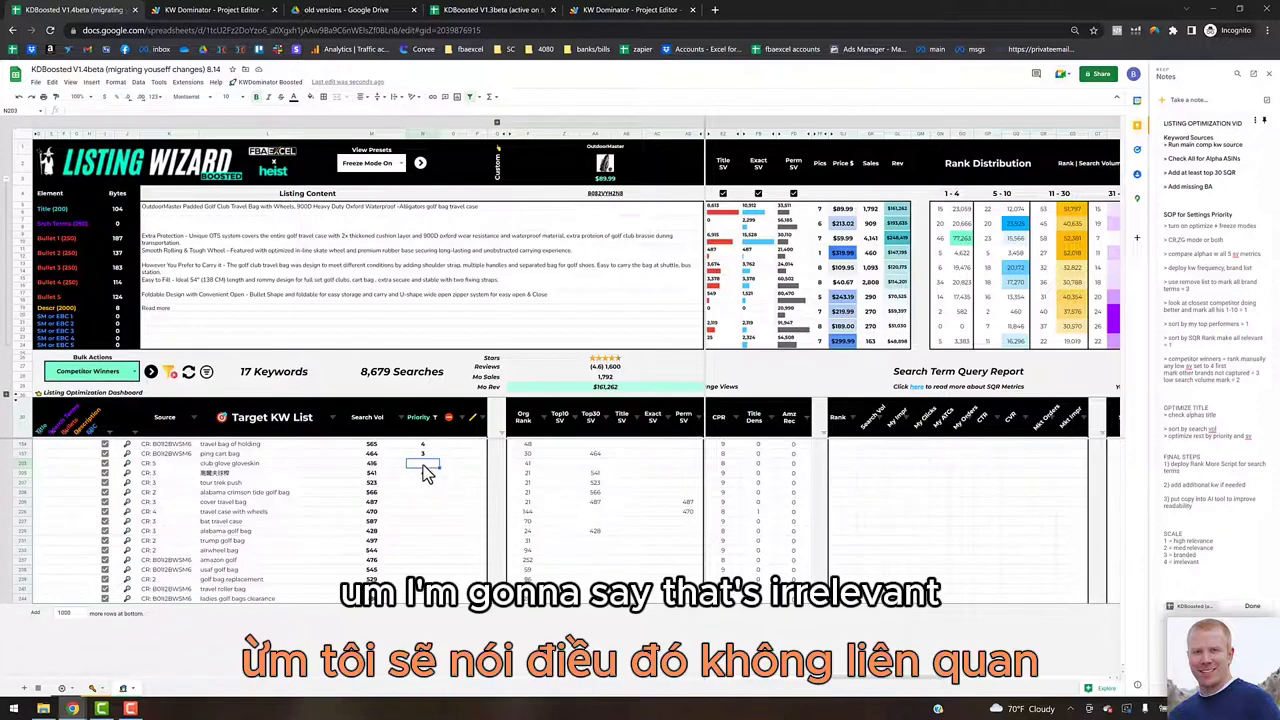
pyautogui.write('4')
pyautogui.press('Return')
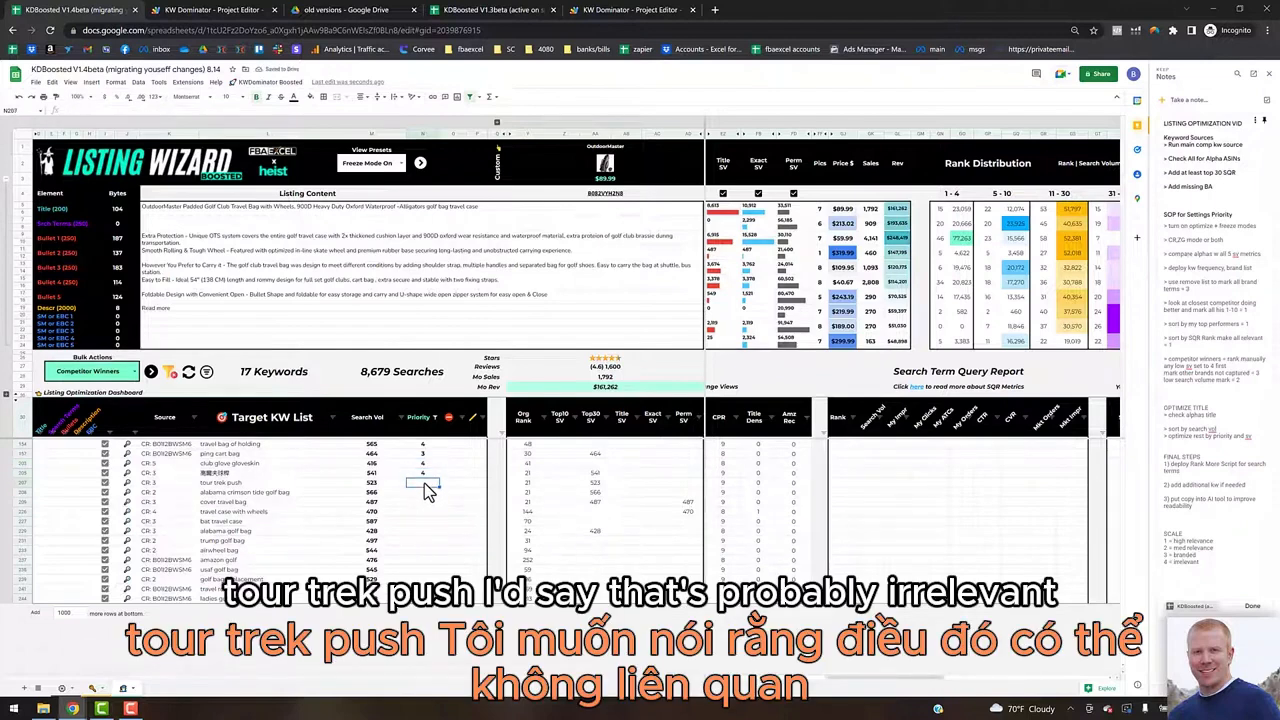
# Set Priority 4 for "tour trek push" and Priority 2 for "alabama crimson tide golf bag".
pyautogui.write('4')
pyautogui.click(424, 492)
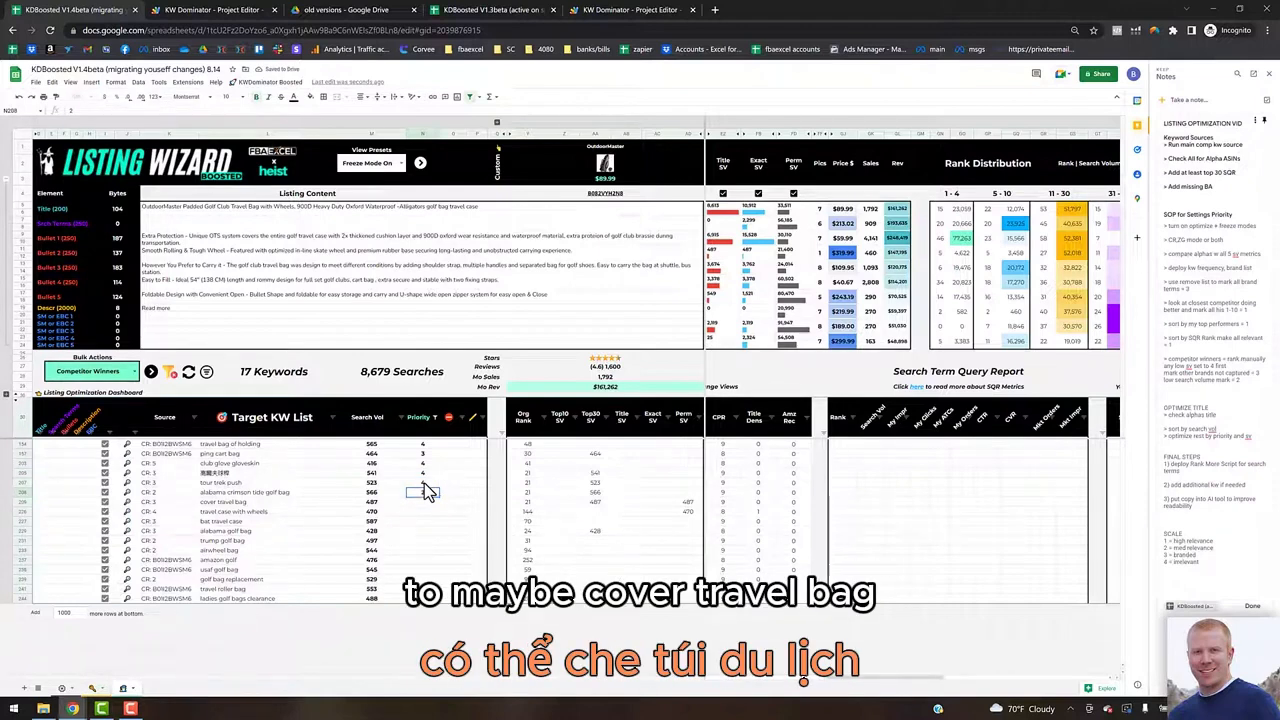
pyautogui.press('Down')
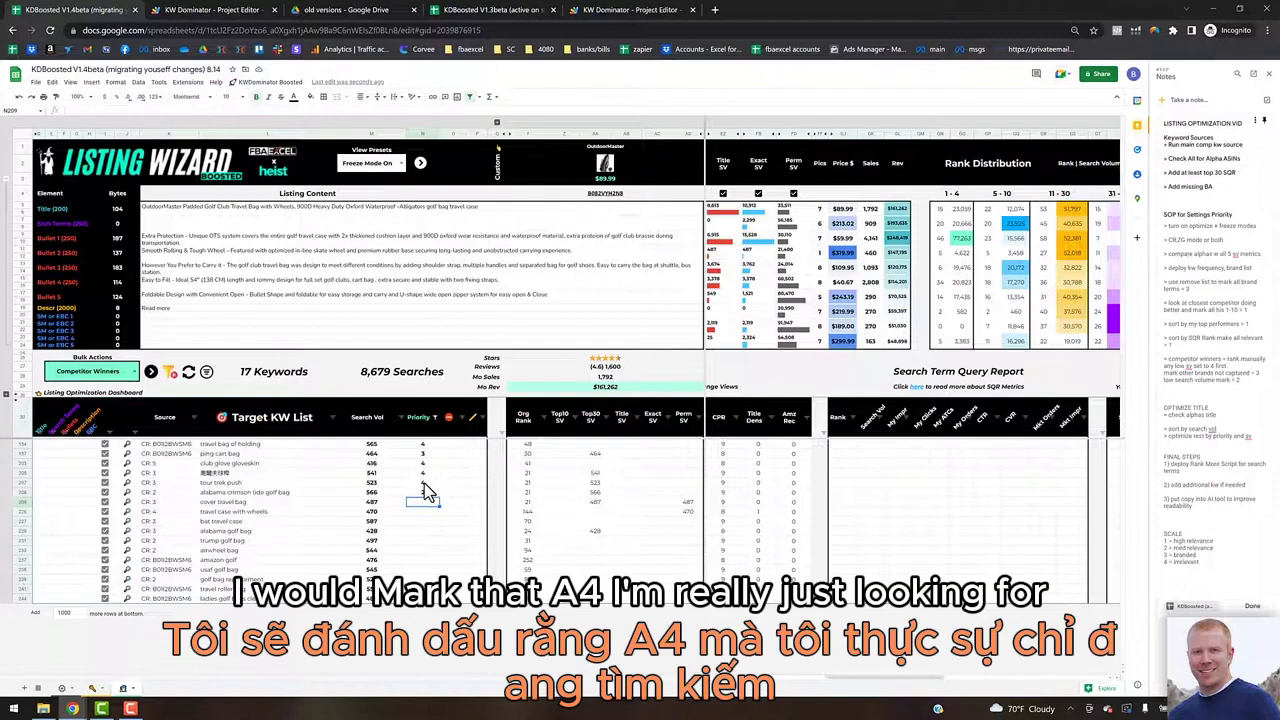
# Set Priority 4 for "cover travel bag", "travel case with wheels" and "bat travel case".
pyautogui.write('4')
pyautogui.press('Return')
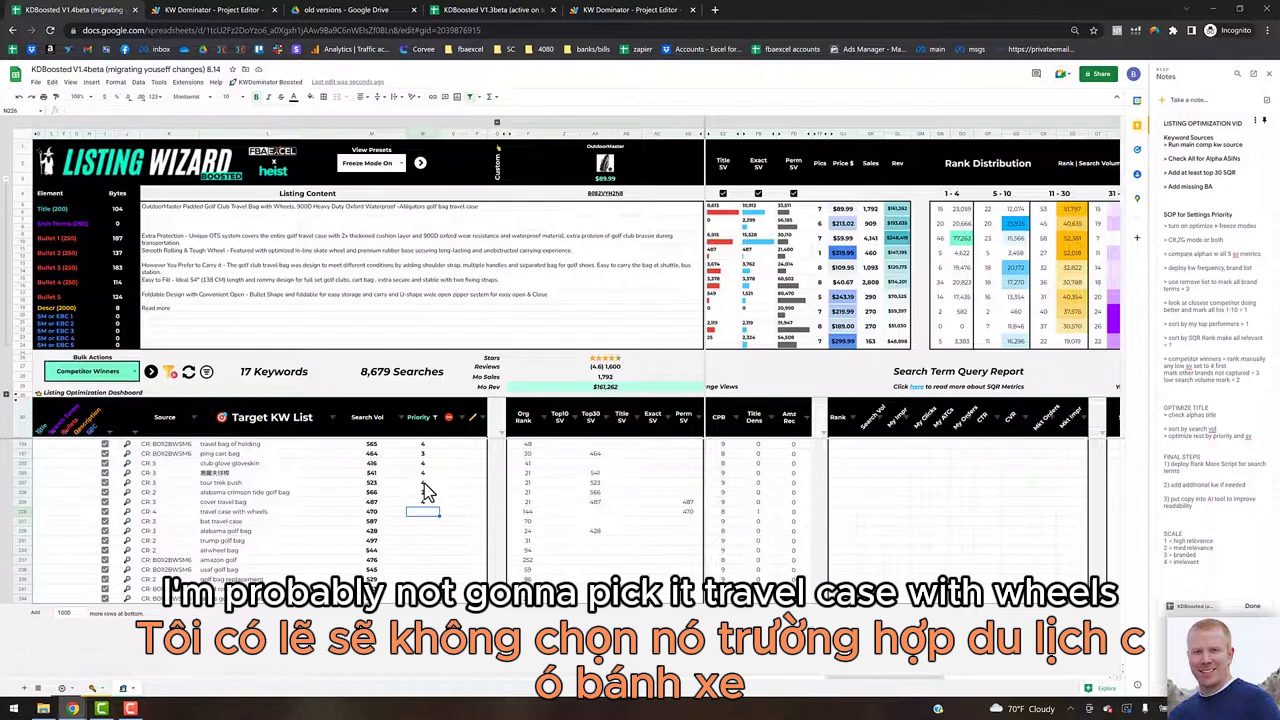
pyautogui.write('4')
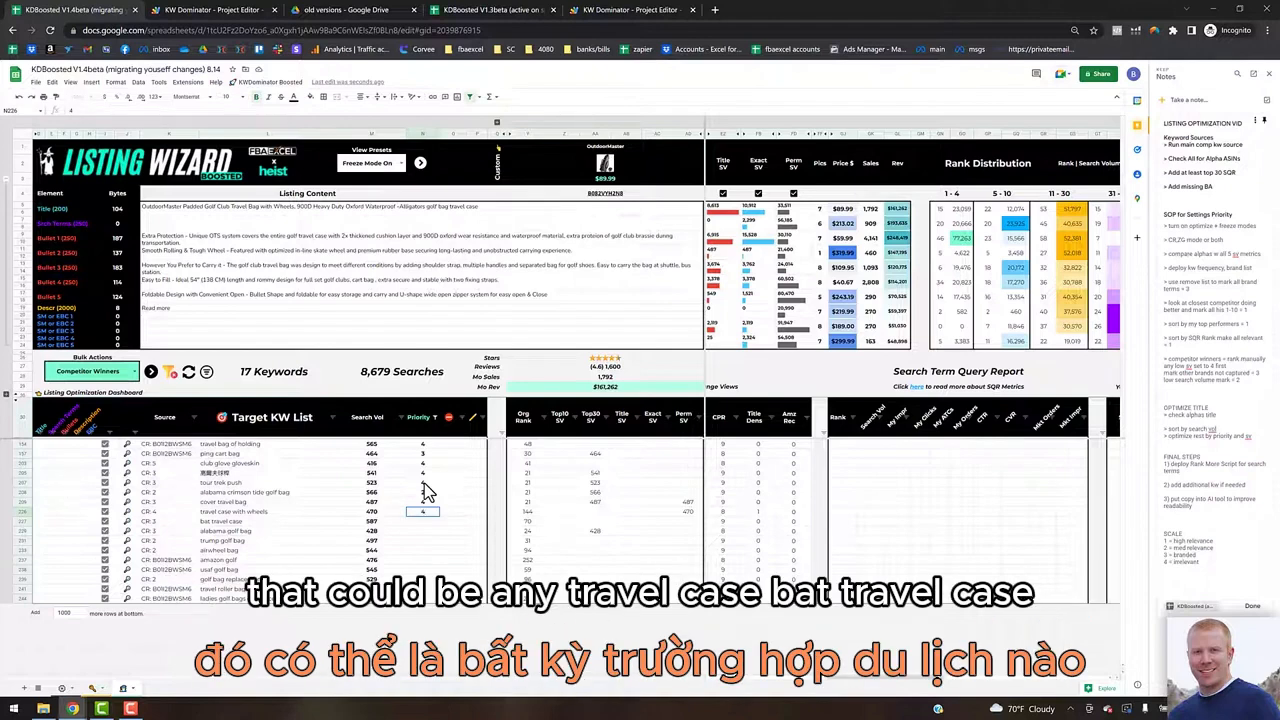
pyautogui.press('Return')
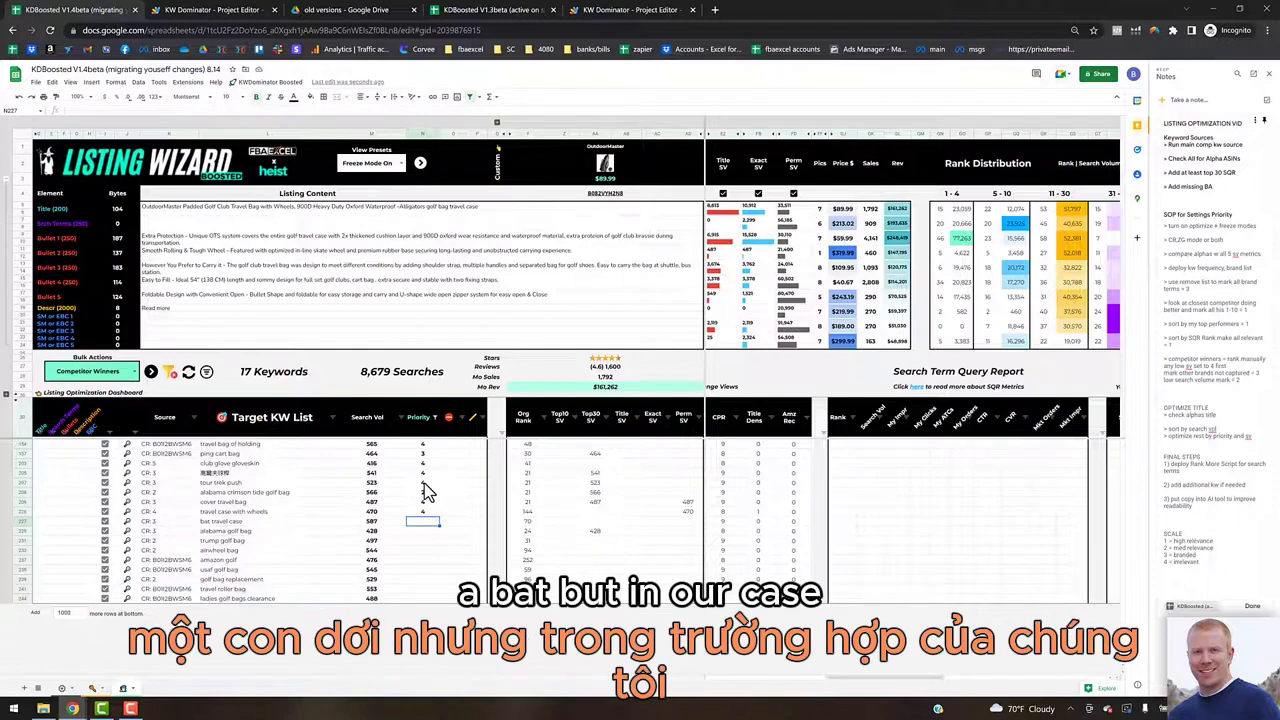
pyautogui.write('4')
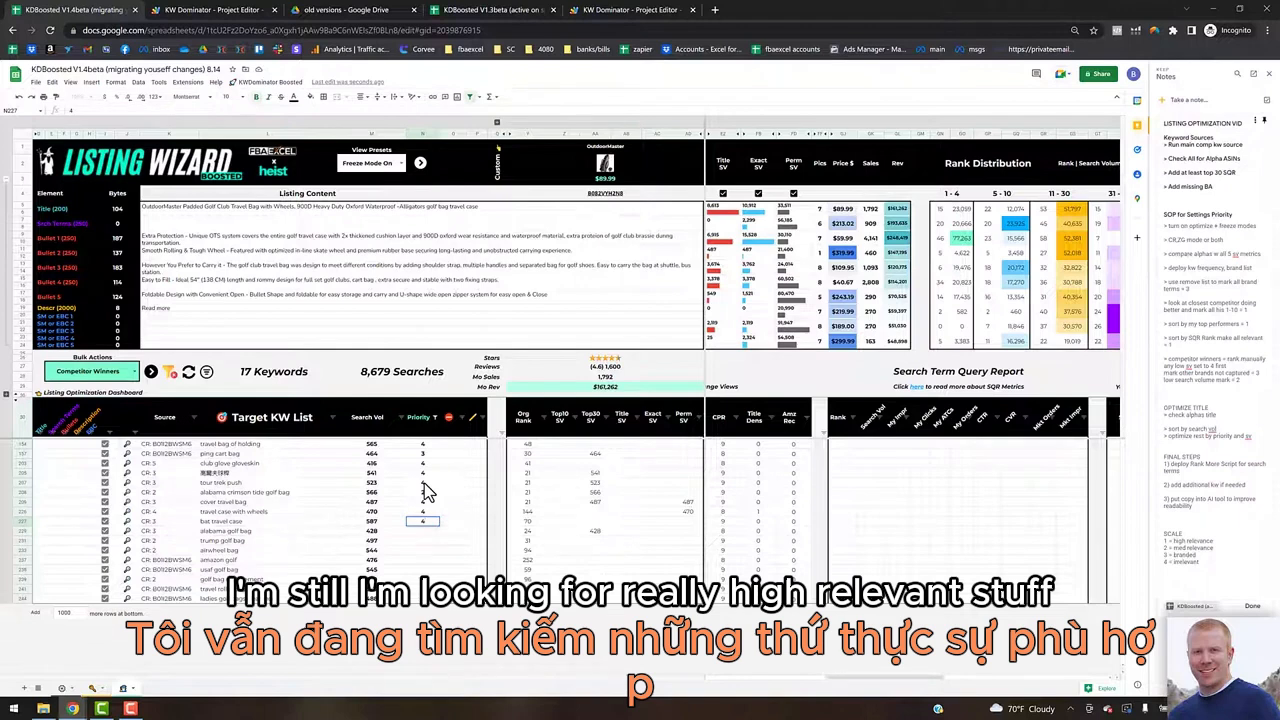
pyautogui.press('Return')
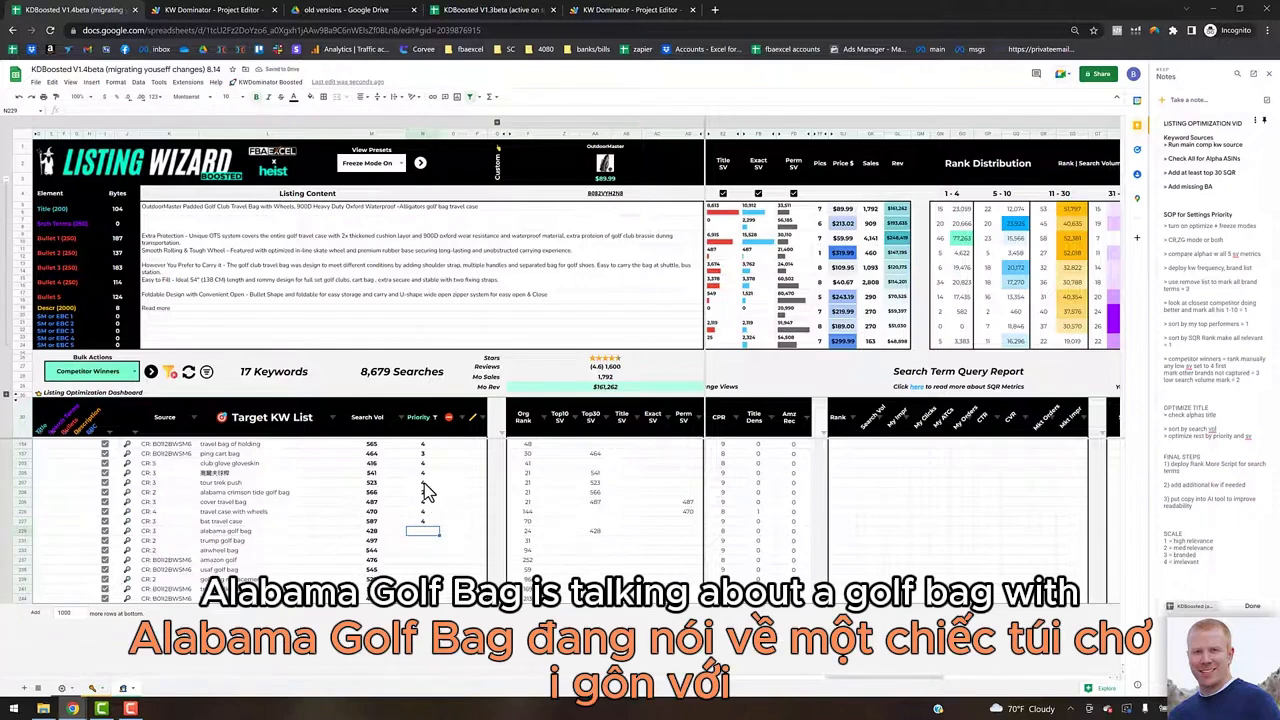
# Set Priority 2 for "alabama golf bag" and "trump golf bag".
pyautogui.write('2')
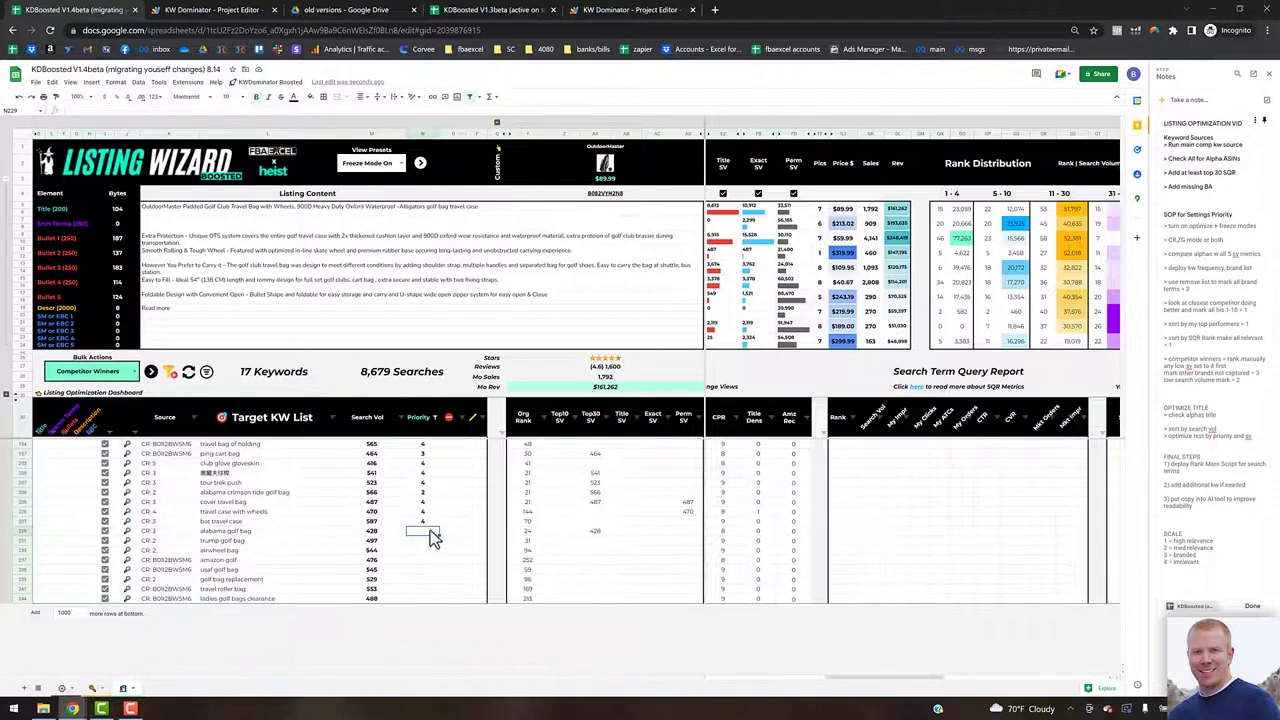
pyautogui.write('3')
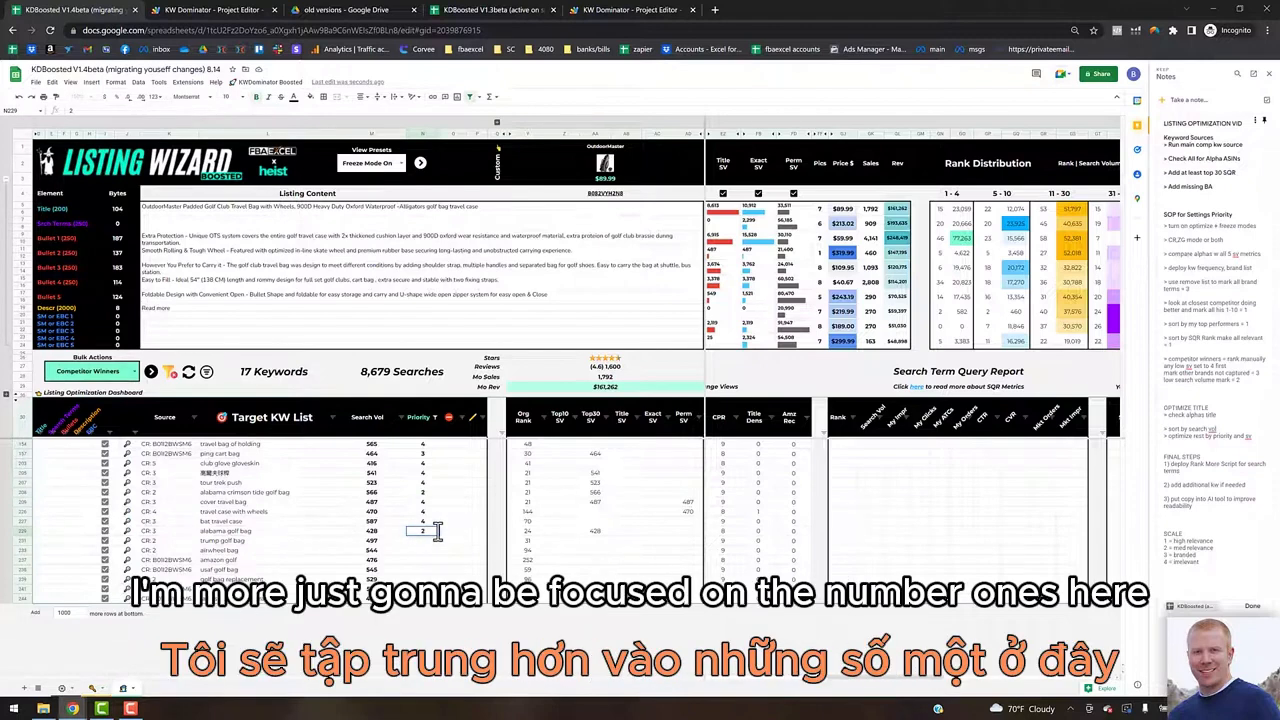
pyautogui.press('Return')
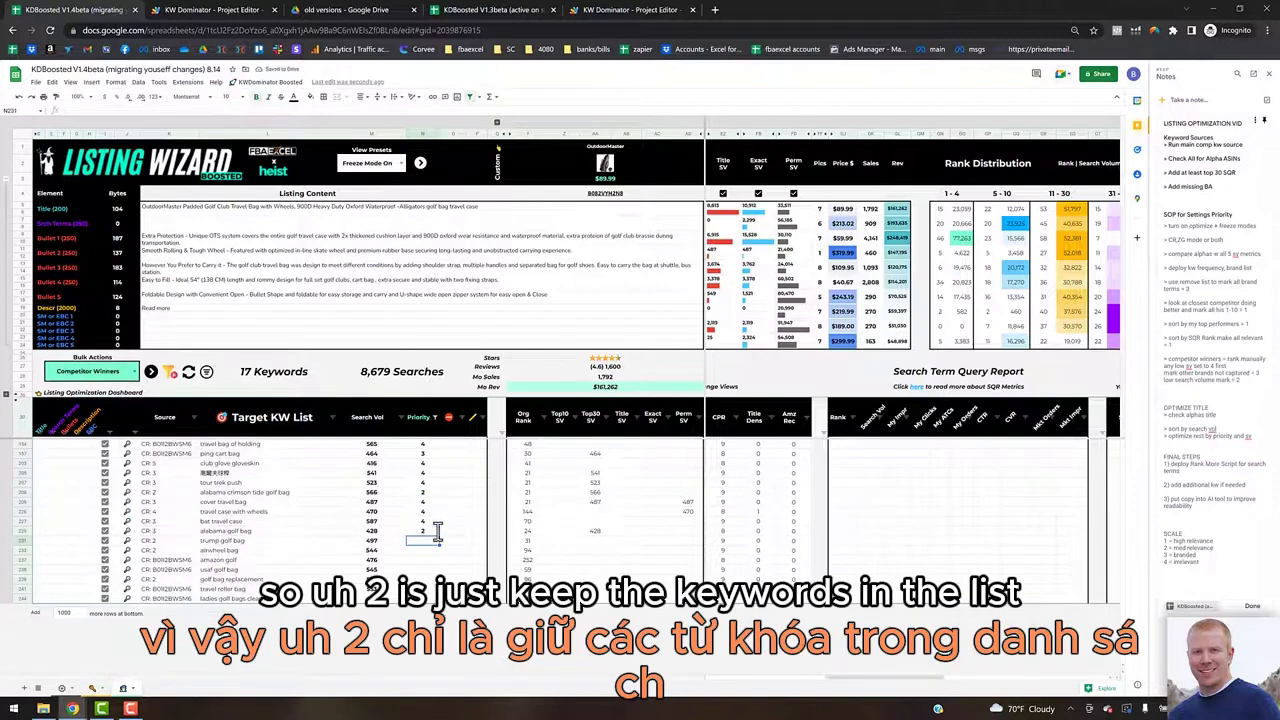
pyautogui.write('2')
pyautogui.press('Return')
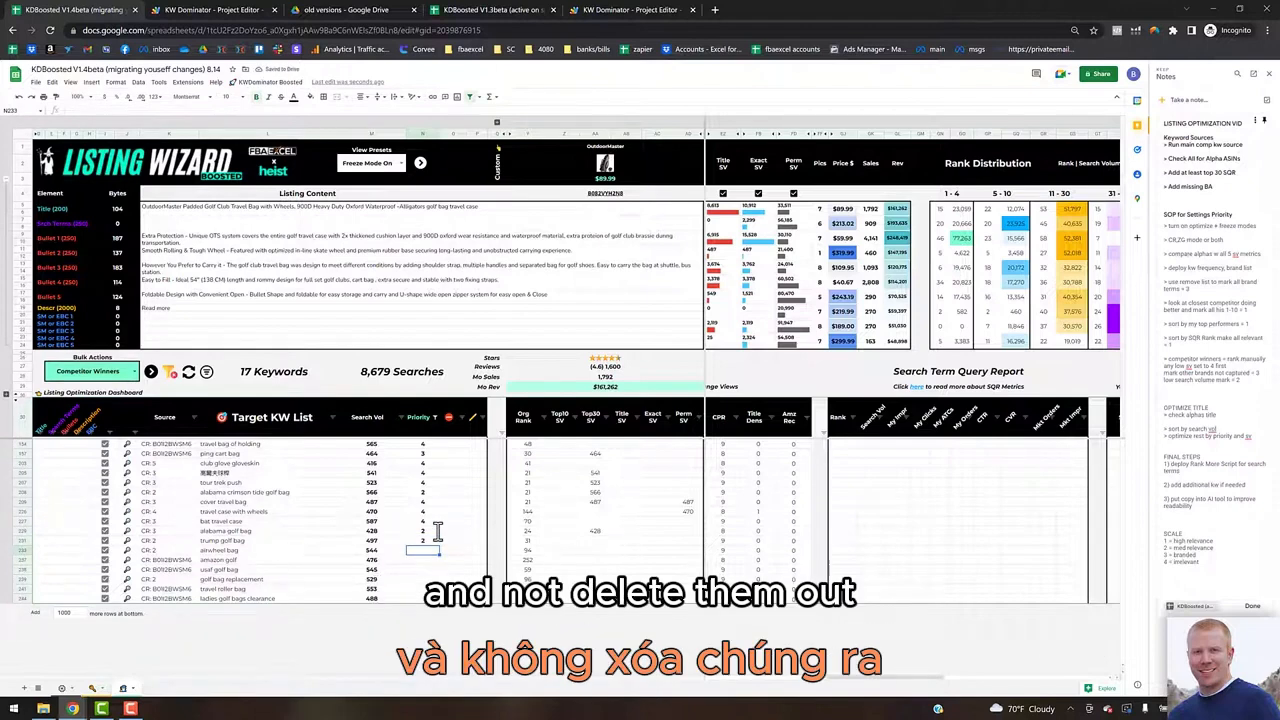
# Set Priority 4 for each remaining listed keyword, from "airwheel bag" through "ladies golf bags clearance".
pyautogui.write('4')
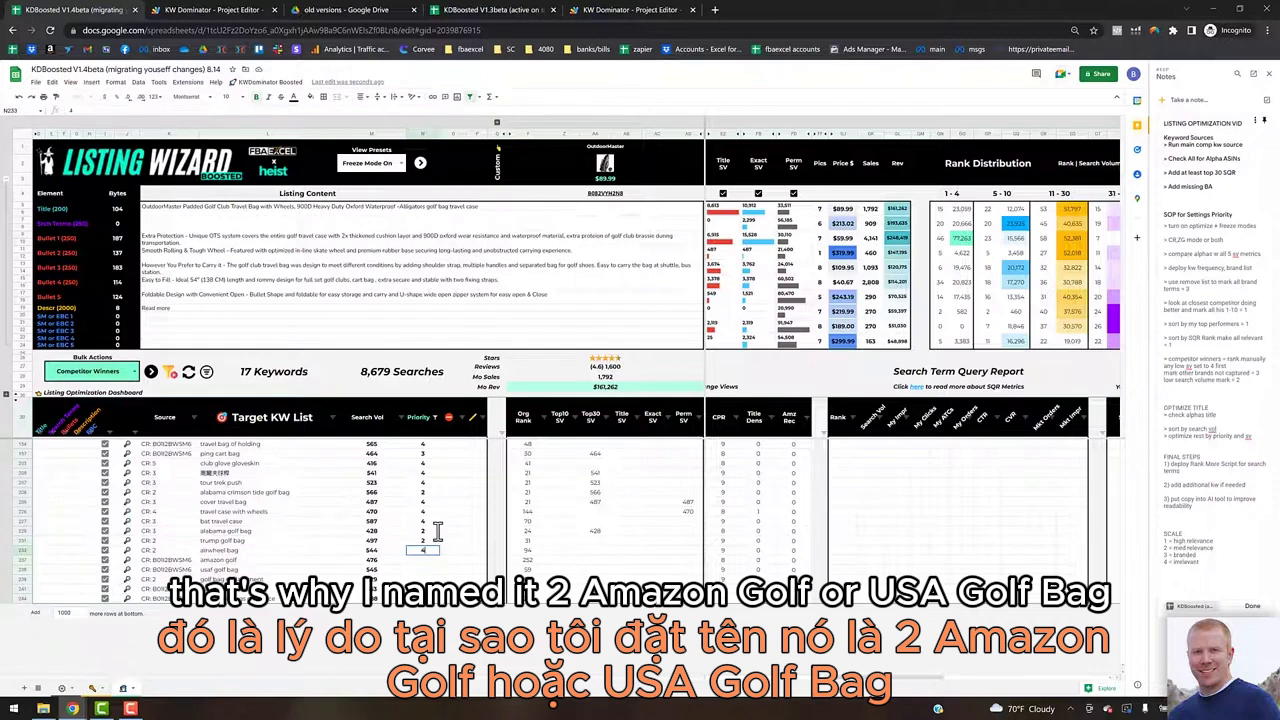
pyautogui.press('Return')
pyautogui.write('4')
pyautogui.press('Return')
pyautogui.write('4')
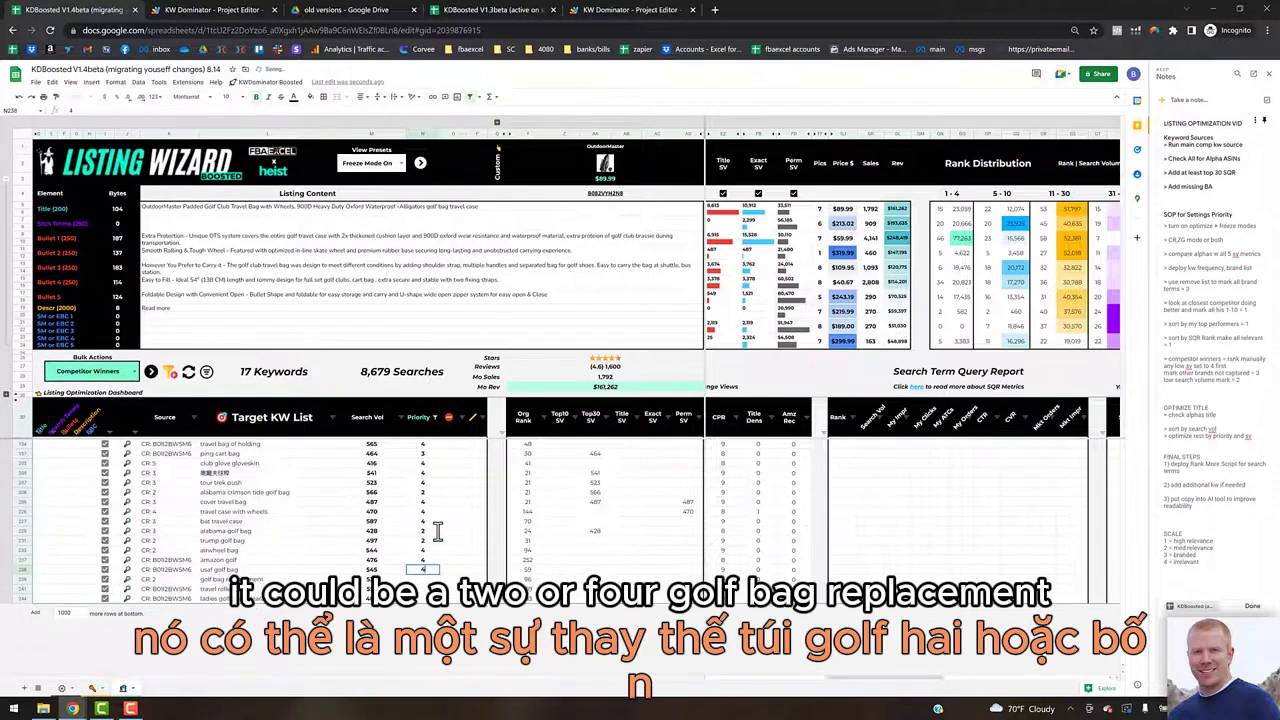
pyautogui.press('Return')
pyautogui.write('4')
pyautogui.press('Return')
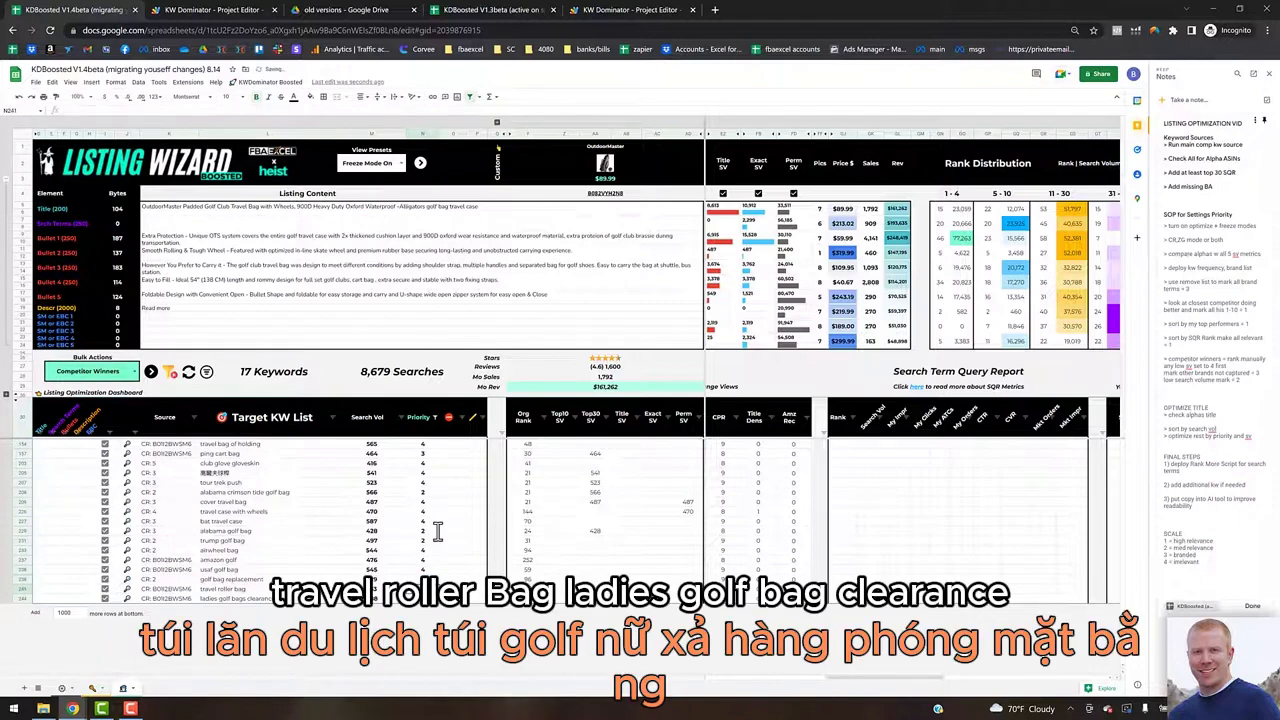
pyautogui.write('4')
pyautogui.press('Return')
pyautogui.write('4')
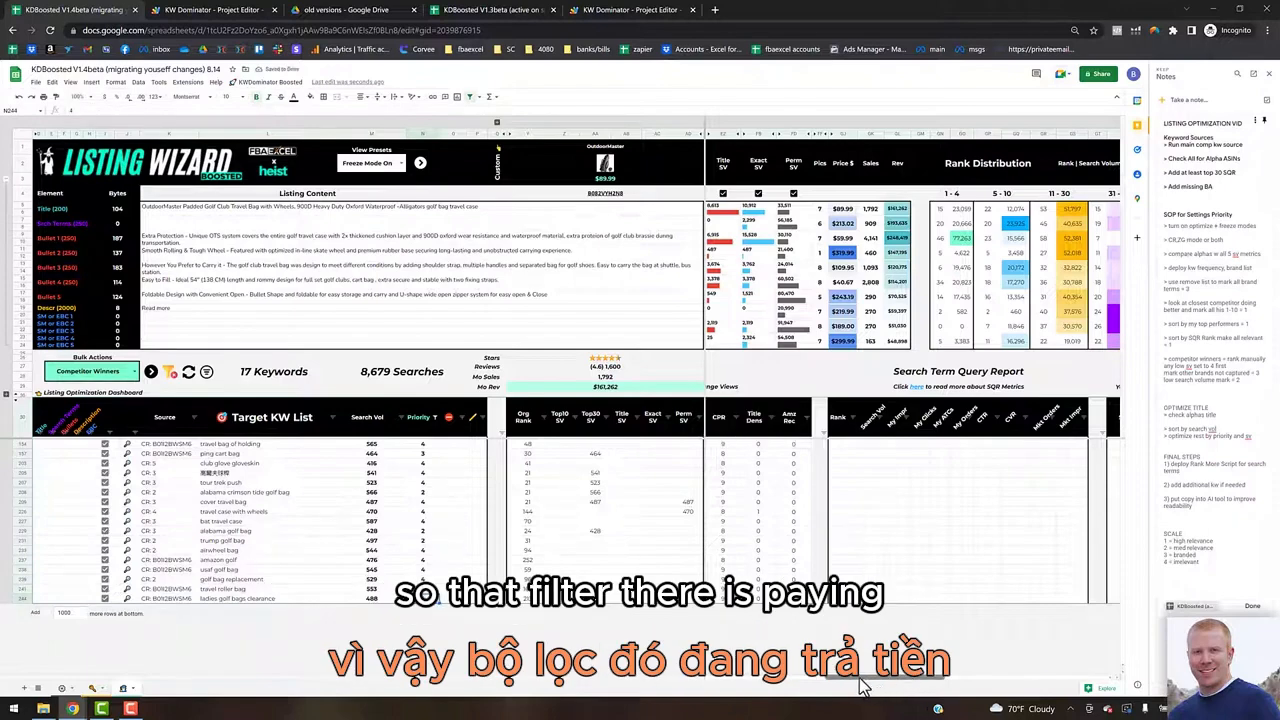
# Reset the Competitor Winners results and filter the full keyword list to blank priorities.
pyautogui.moveTo(866, 686); pyautogui.dragTo(728, 683)
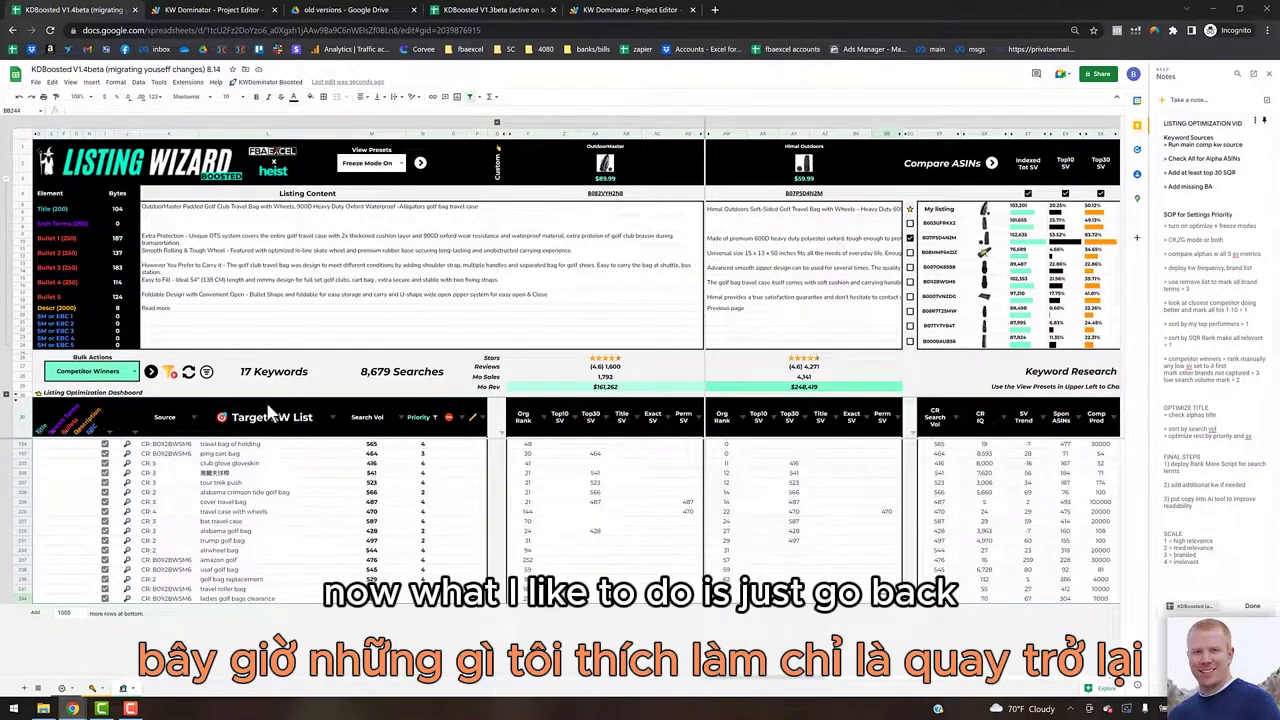
pyautogui.click(150, 372)
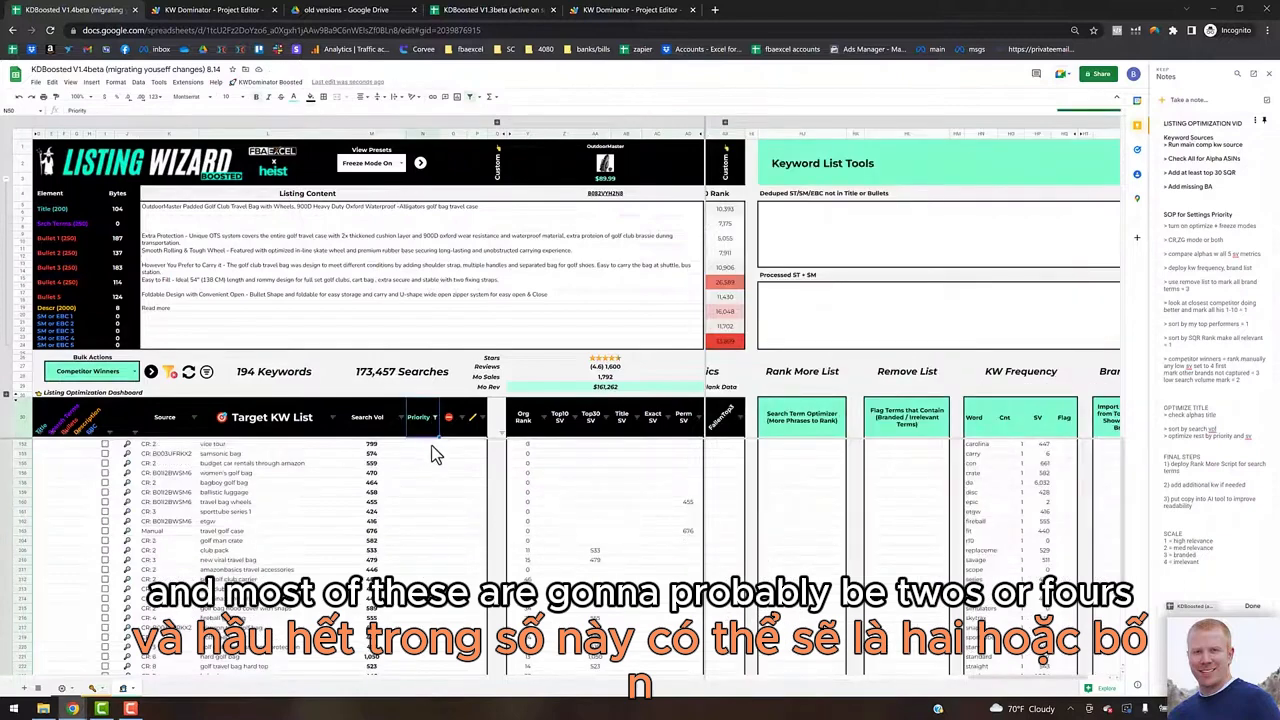
pyautogui.click(432, 447)
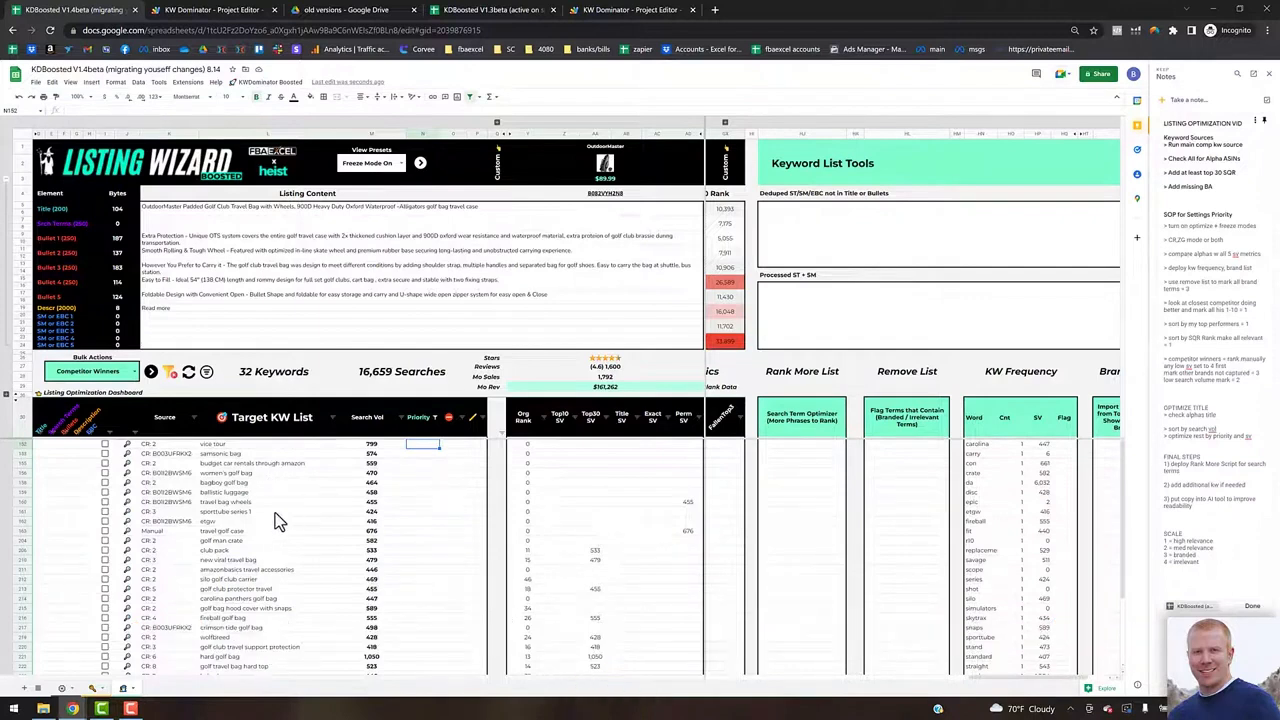
# Set Priority 1 for "travel golf case" and "golf club protector travel".
pyautogui.click(422, 531)
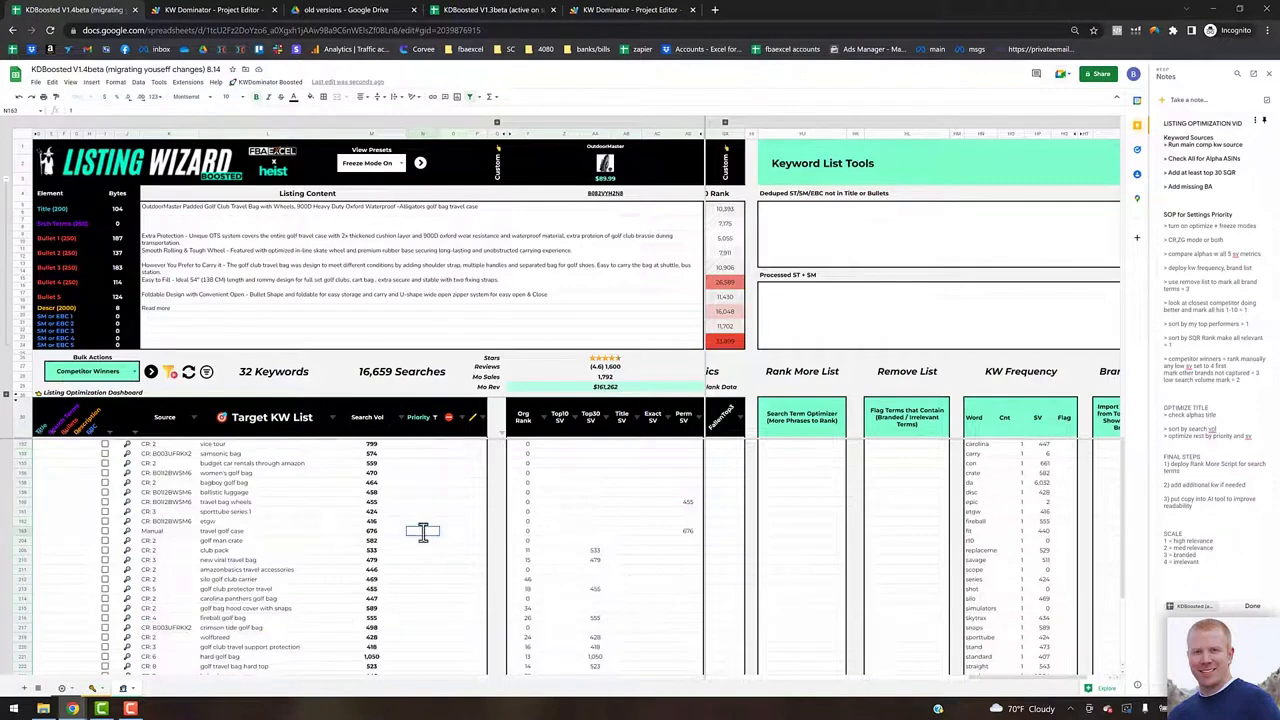
pyautogui.write('1')
pyautogui.press('Return')
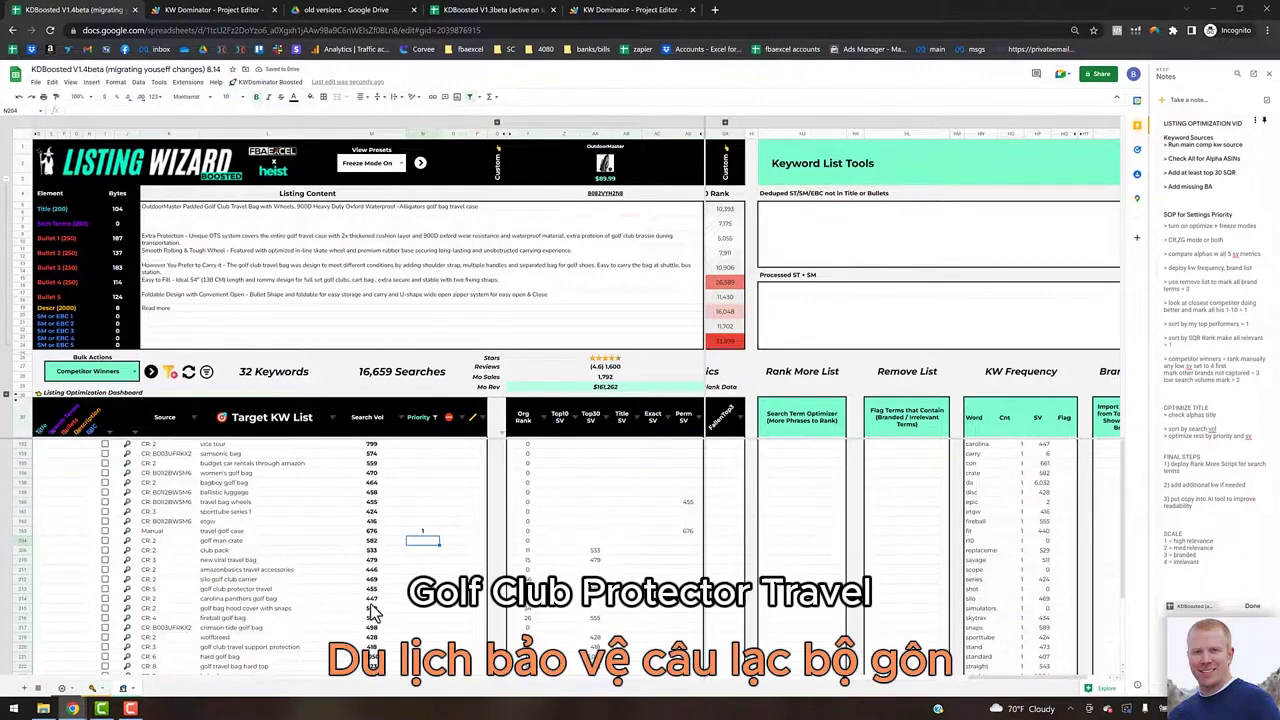
pyautogui.click(270, 589)
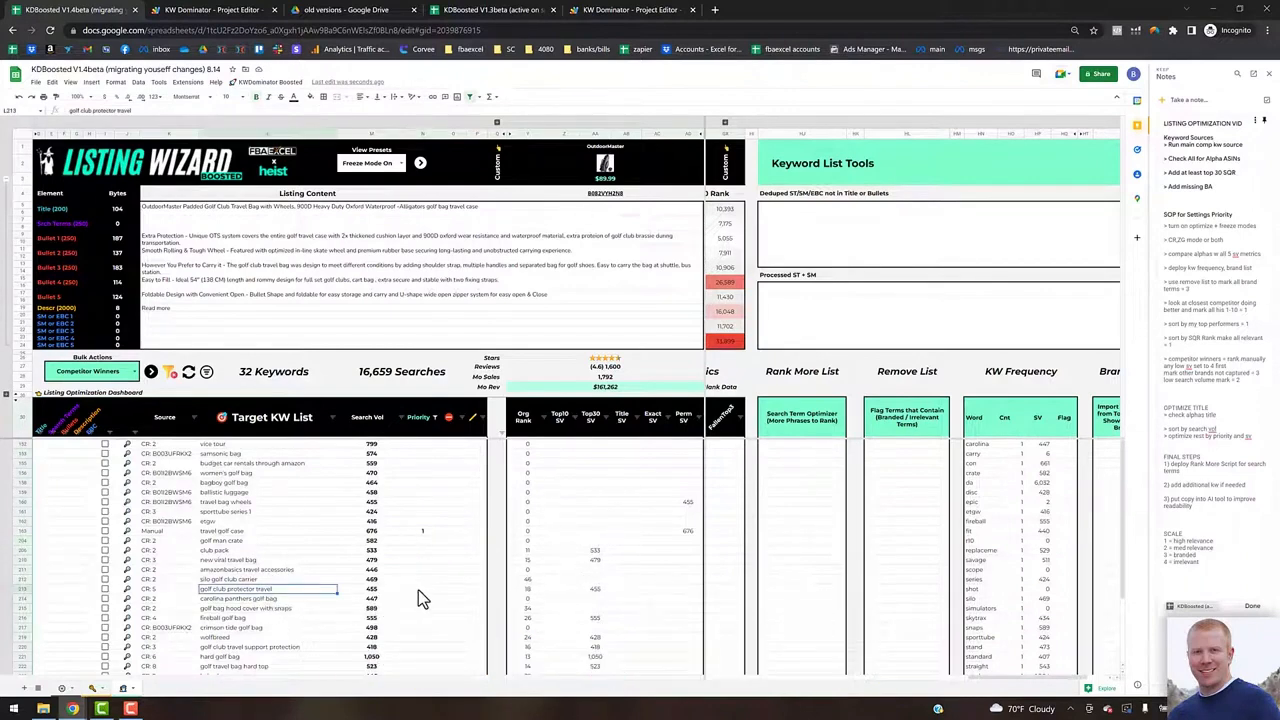
pyautogui.click(425, 593)
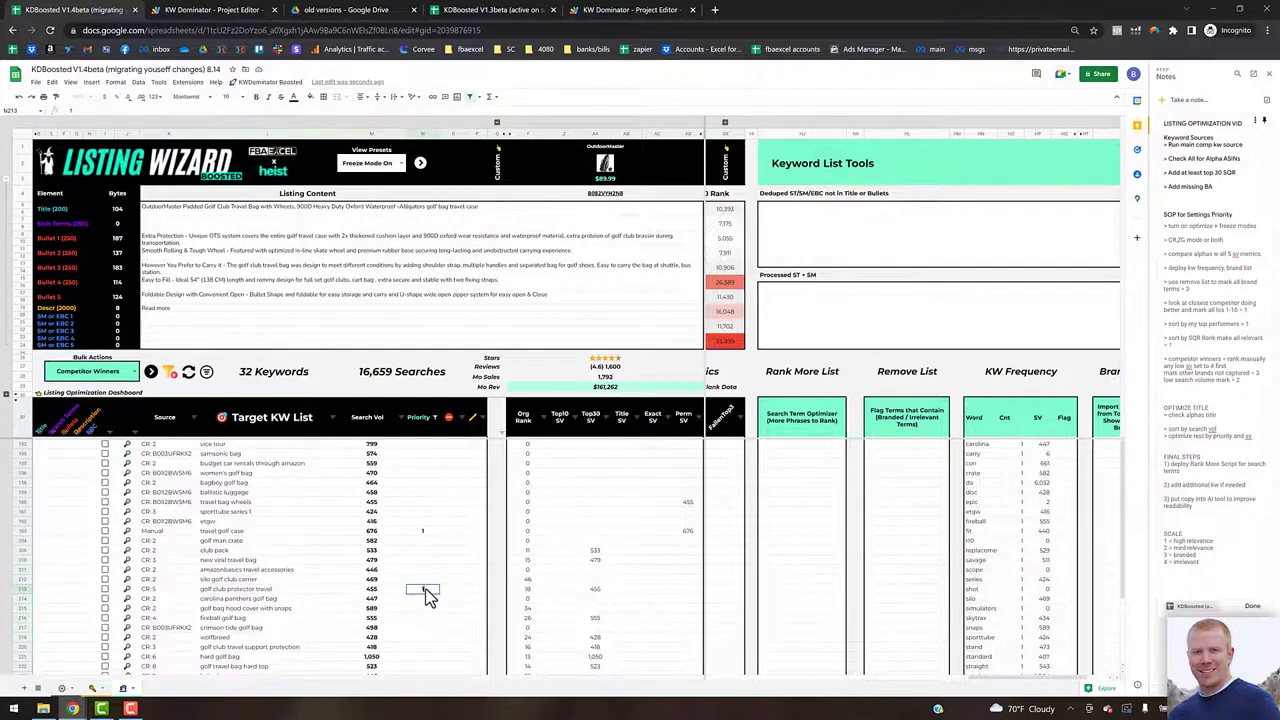
pyautogui.write('1')
pyautogui.press('Return')
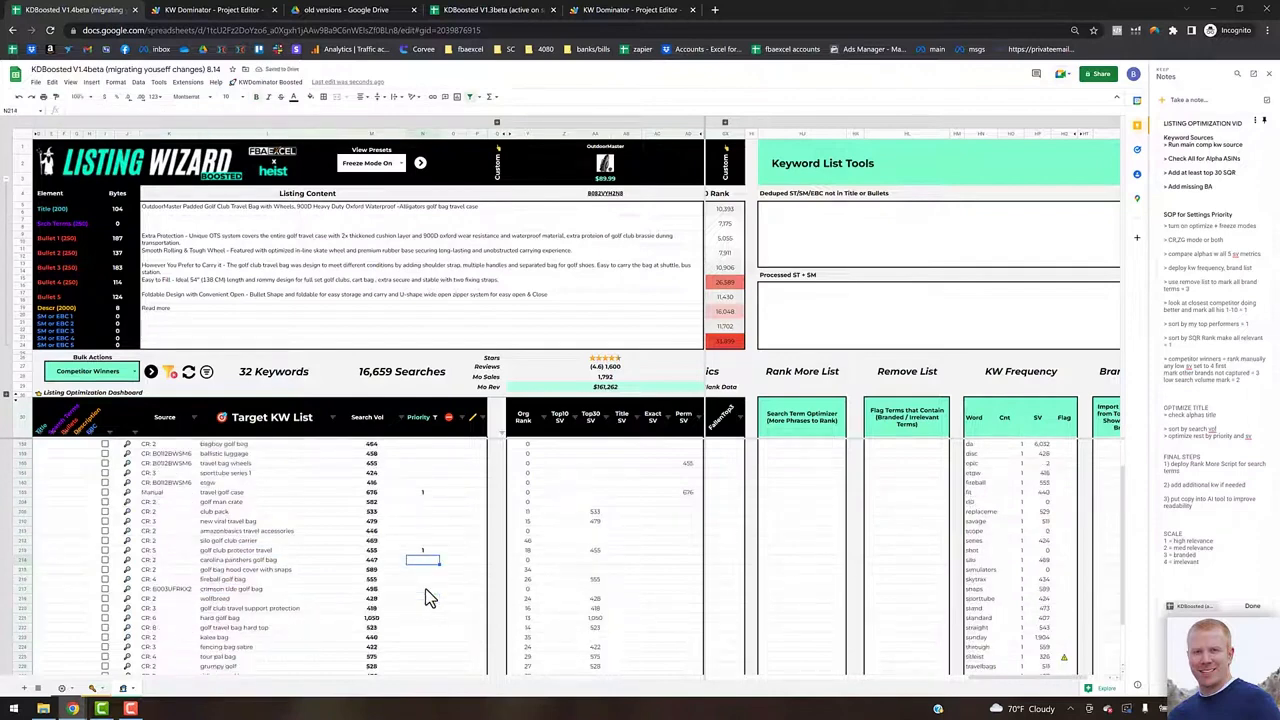
# Set Priority 1 for "golf club travel support protection", "hard golf bag" and "golf travel bag hard top".
pyautogui.scroll(-3, 425, 595)
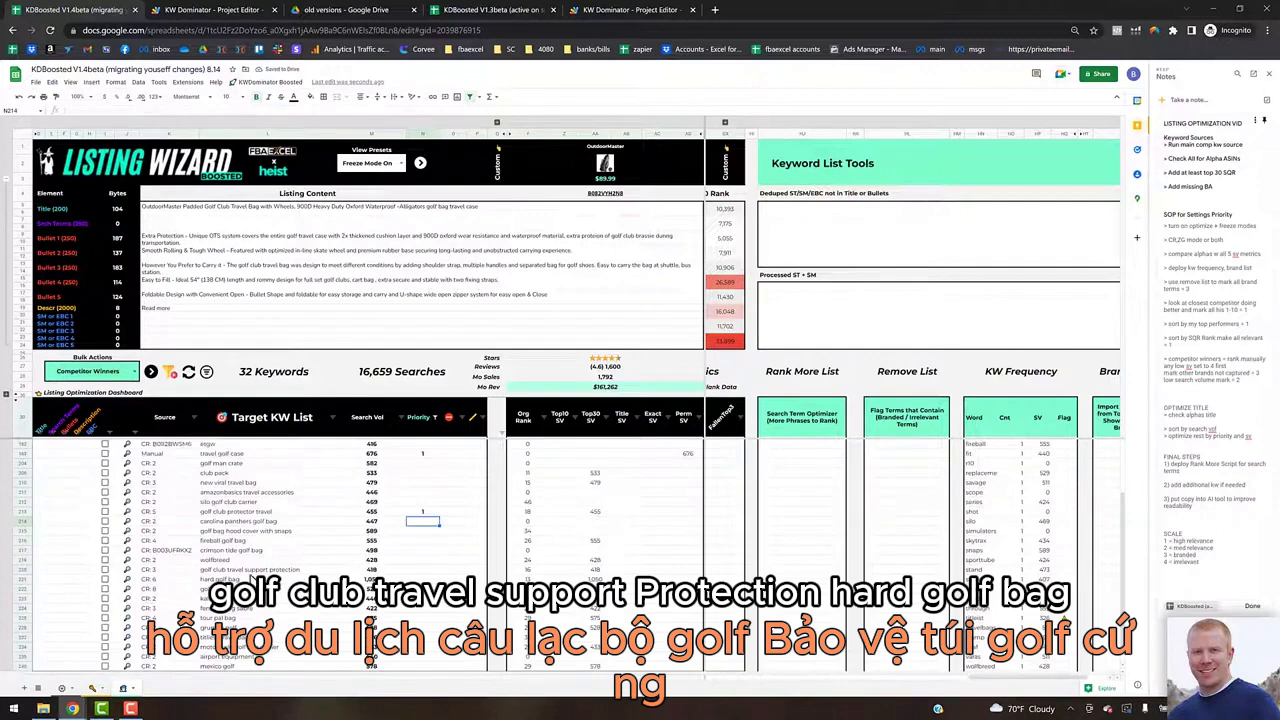
pyautogui.click(428, 570)
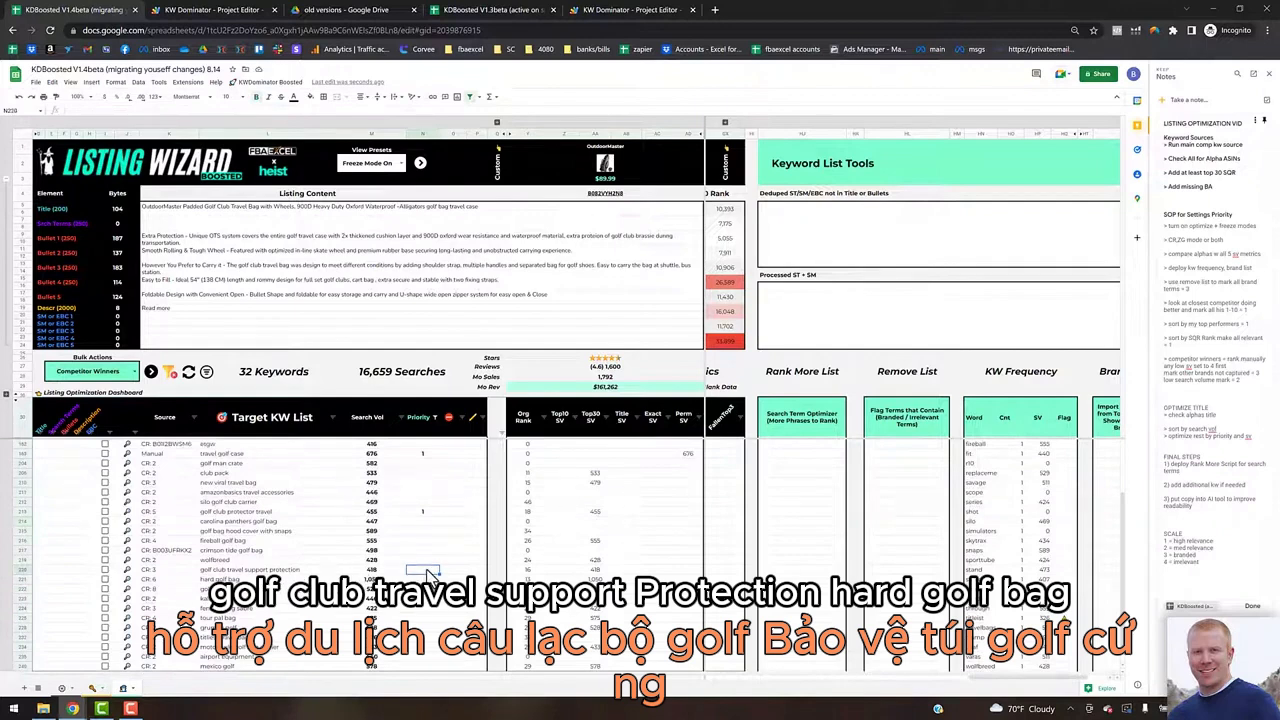
pyautogui.write('1')
pyautogui.press('Return')
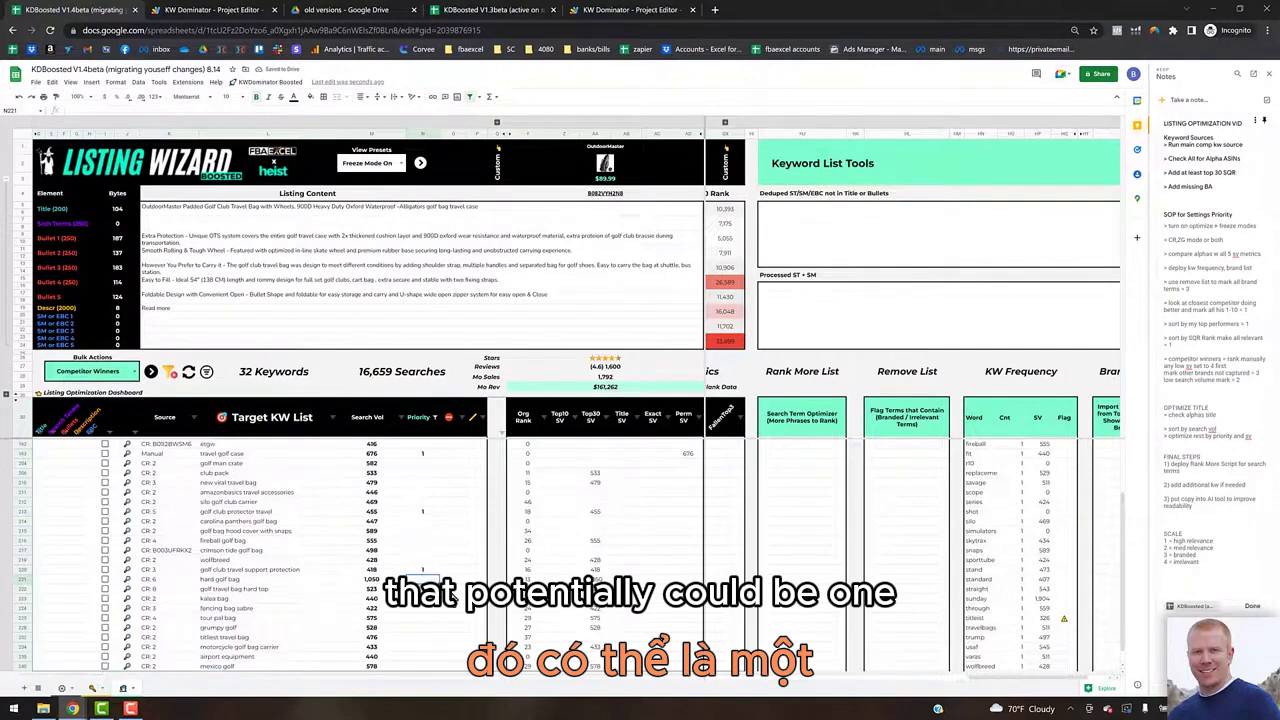
pyautogui.write('2')
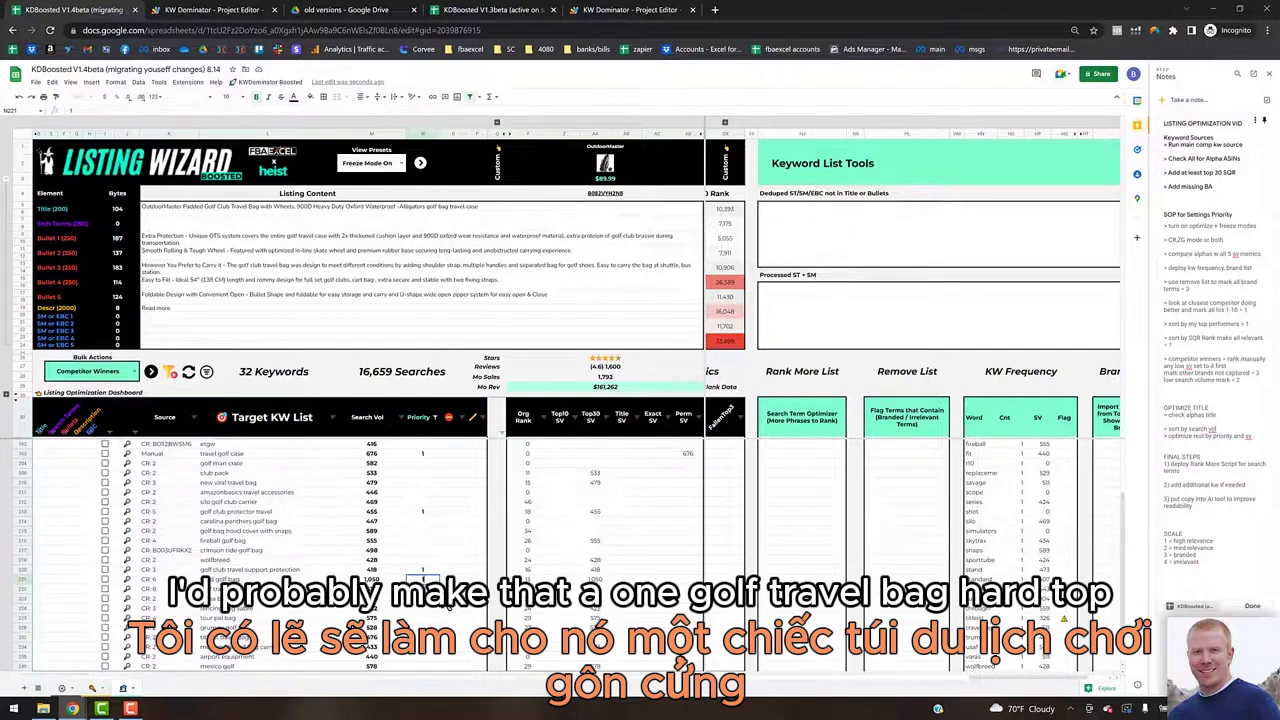
pyautogui.press('Return')
pyautogui.write('1')
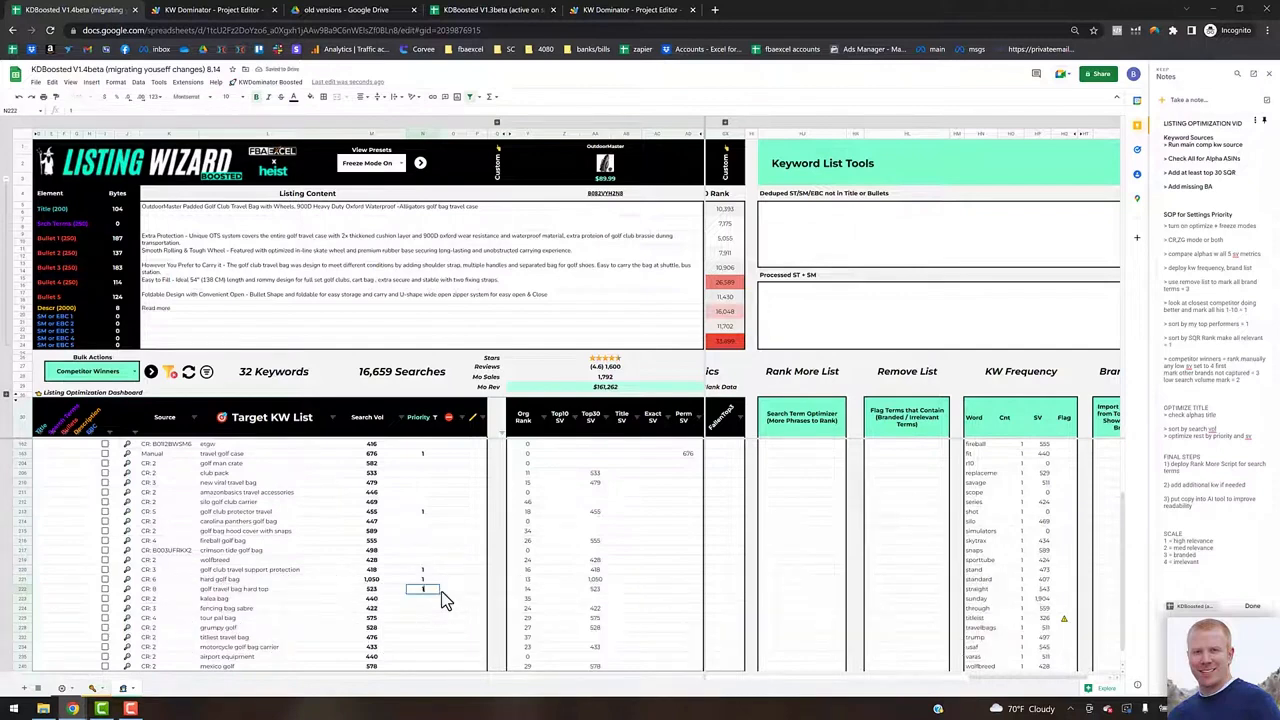
pyautogui.press('Return')
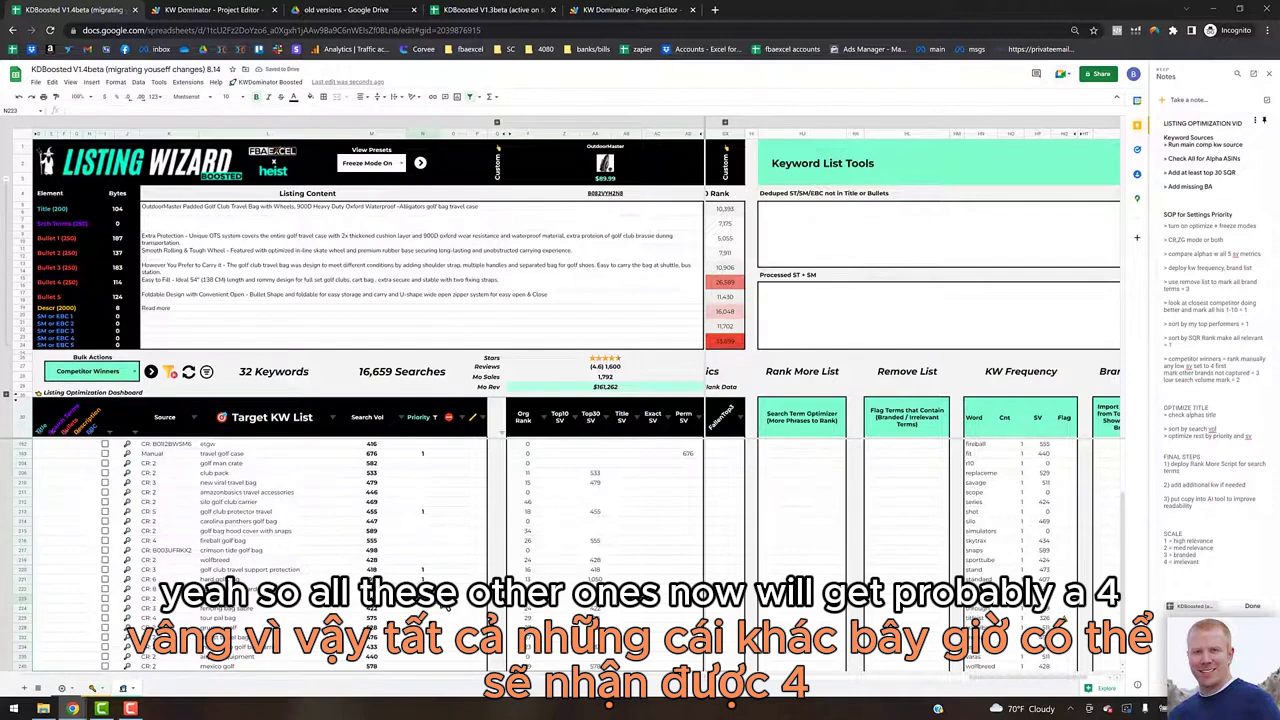
# Refilter the Priority column to blanks and fill Priority 4 down all the keywords still listed.
pyautogui.click(434, 418)
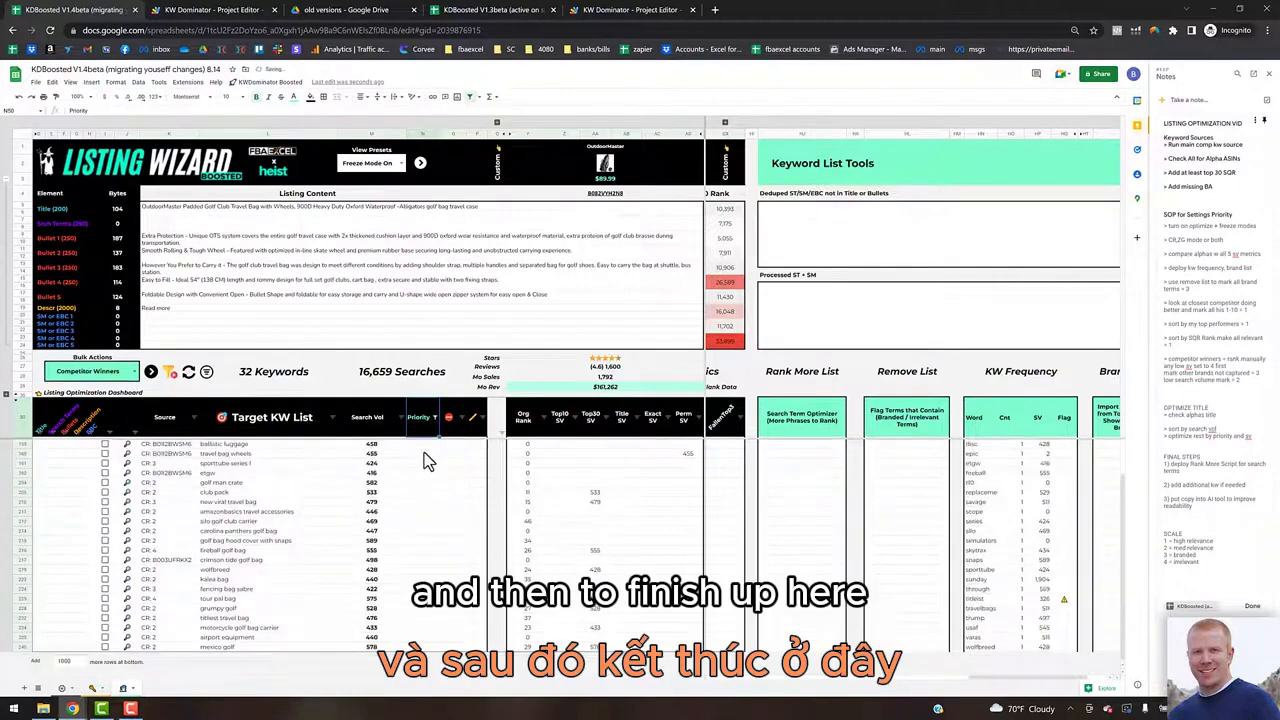
pyautogui.click(436, 445)
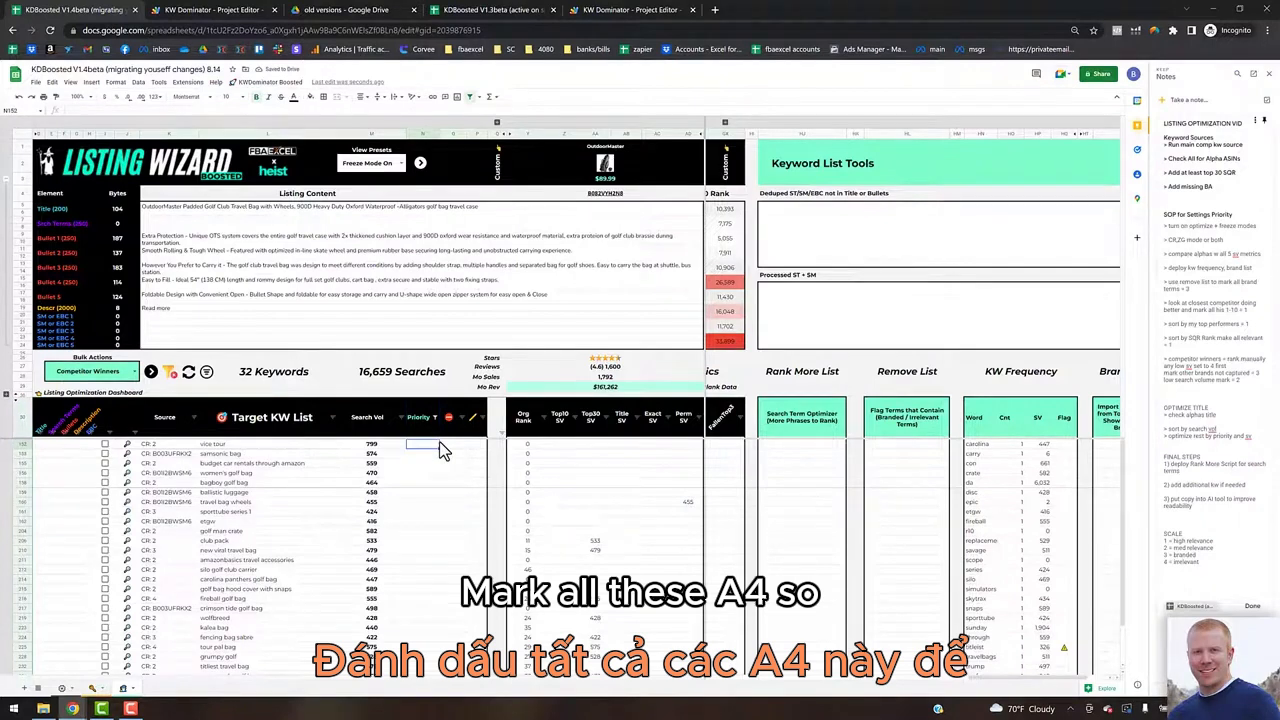
pyautogui.write('4')
pyautogui.press('Return')
pyautogui.press('Up')
pyautogui.hotkey('ctrl', 'shift', 'Down')
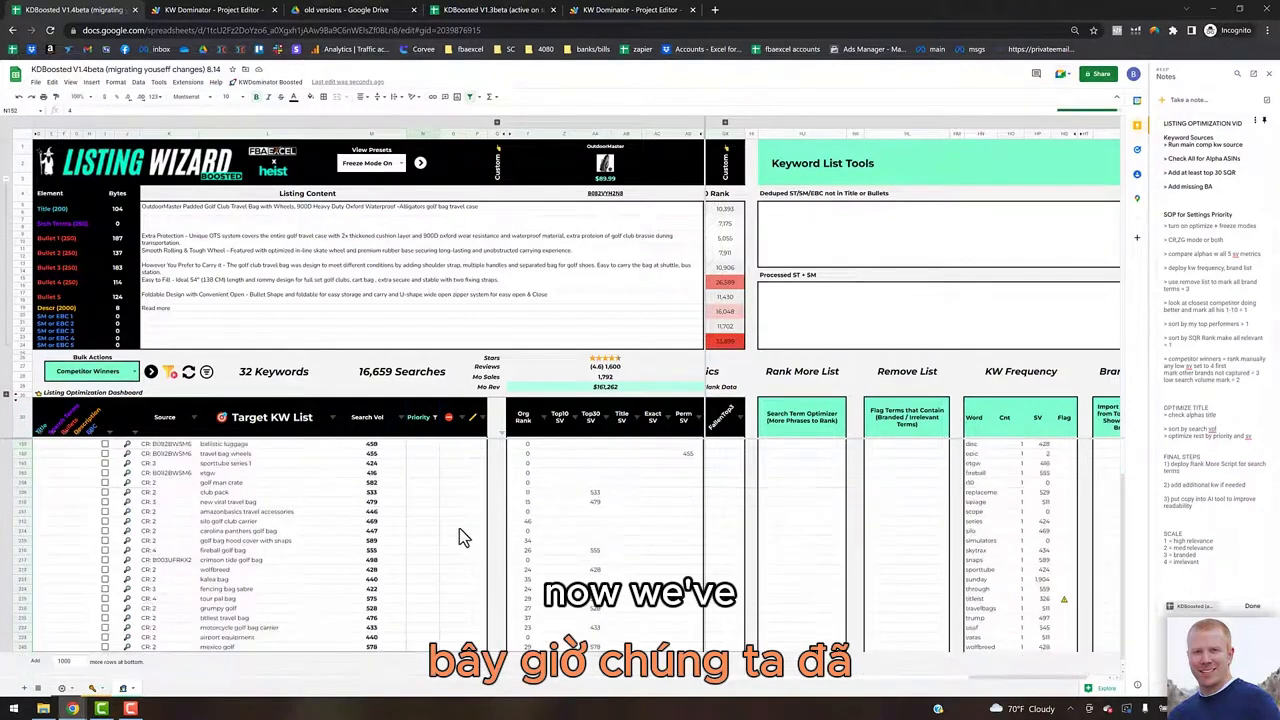
pyautogui.hotkey('ctrl', 'd')
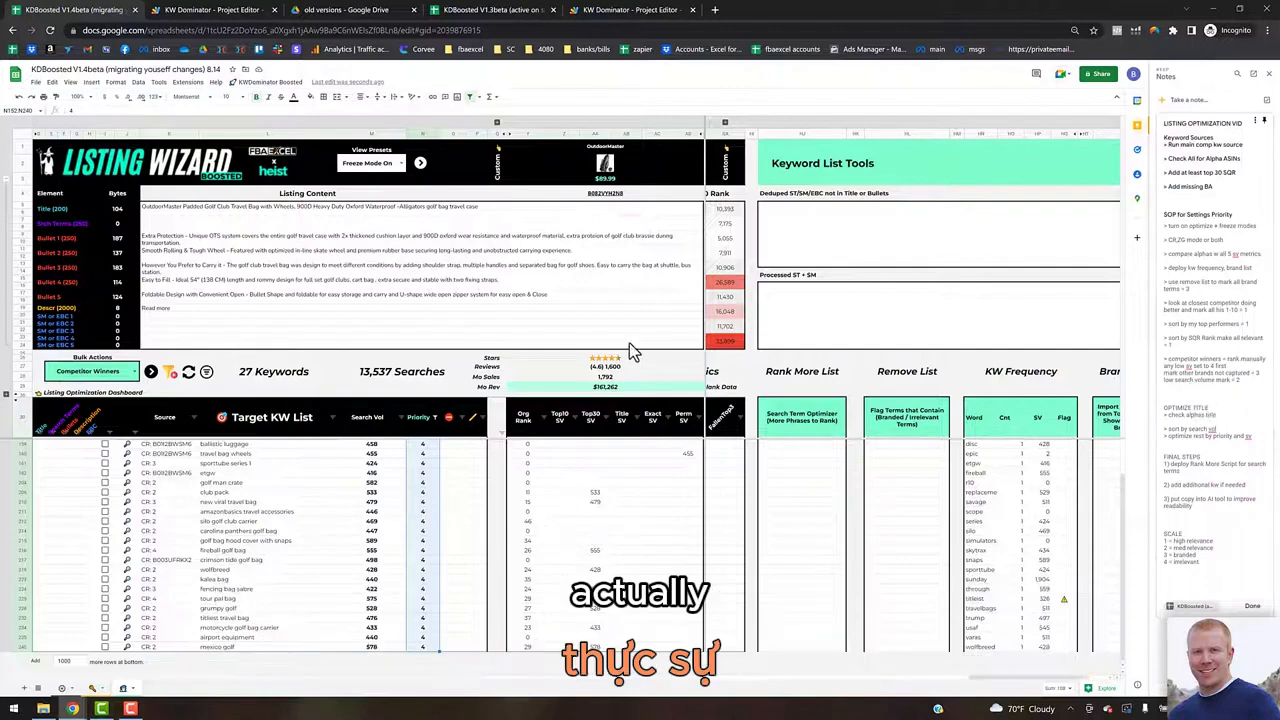
# Clear the Priority filter and run the priority sort on the full target keyword list by priority and search volume.
pyautogui.click(231, 209)
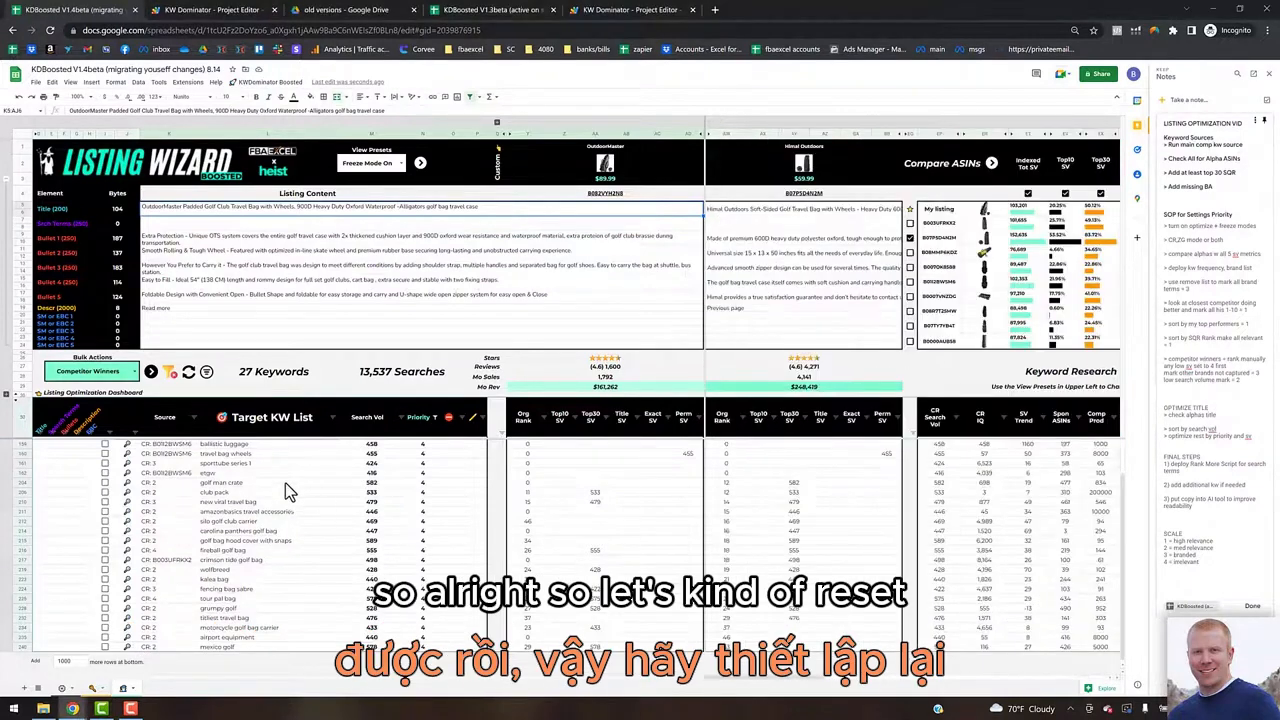
pyautogui.click(171, 374)
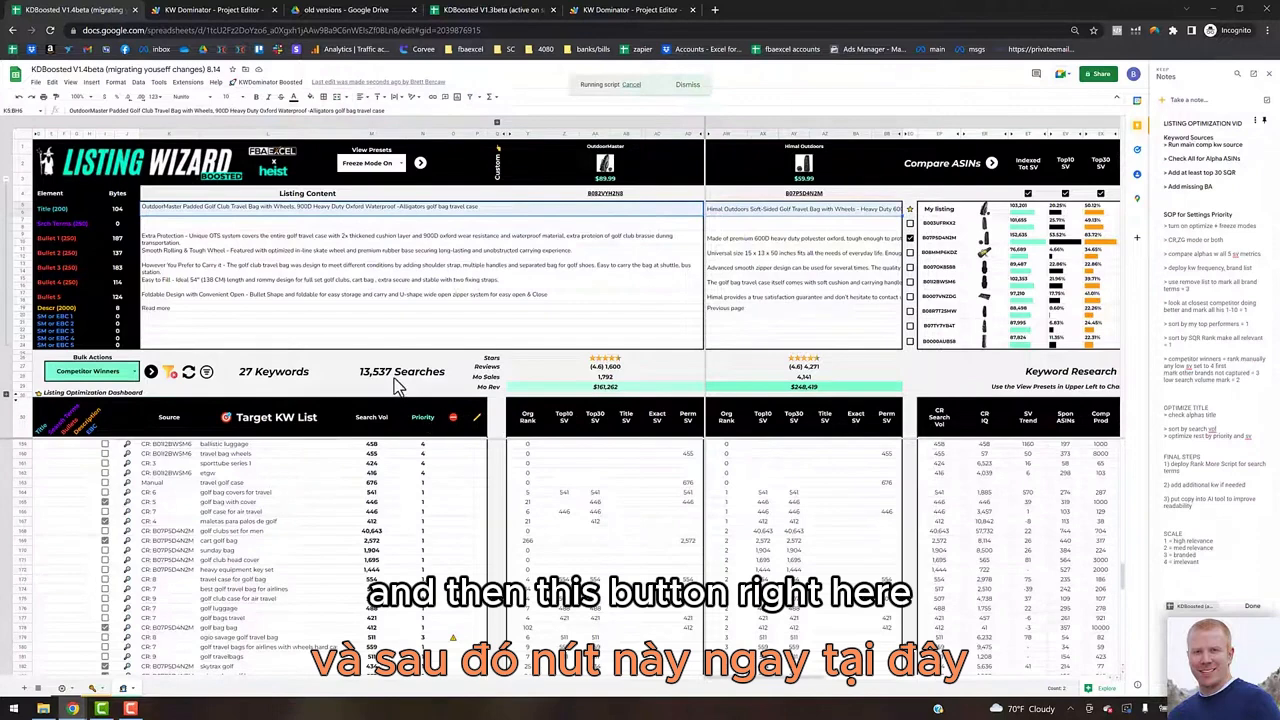
pyautogui.click(206, 372)
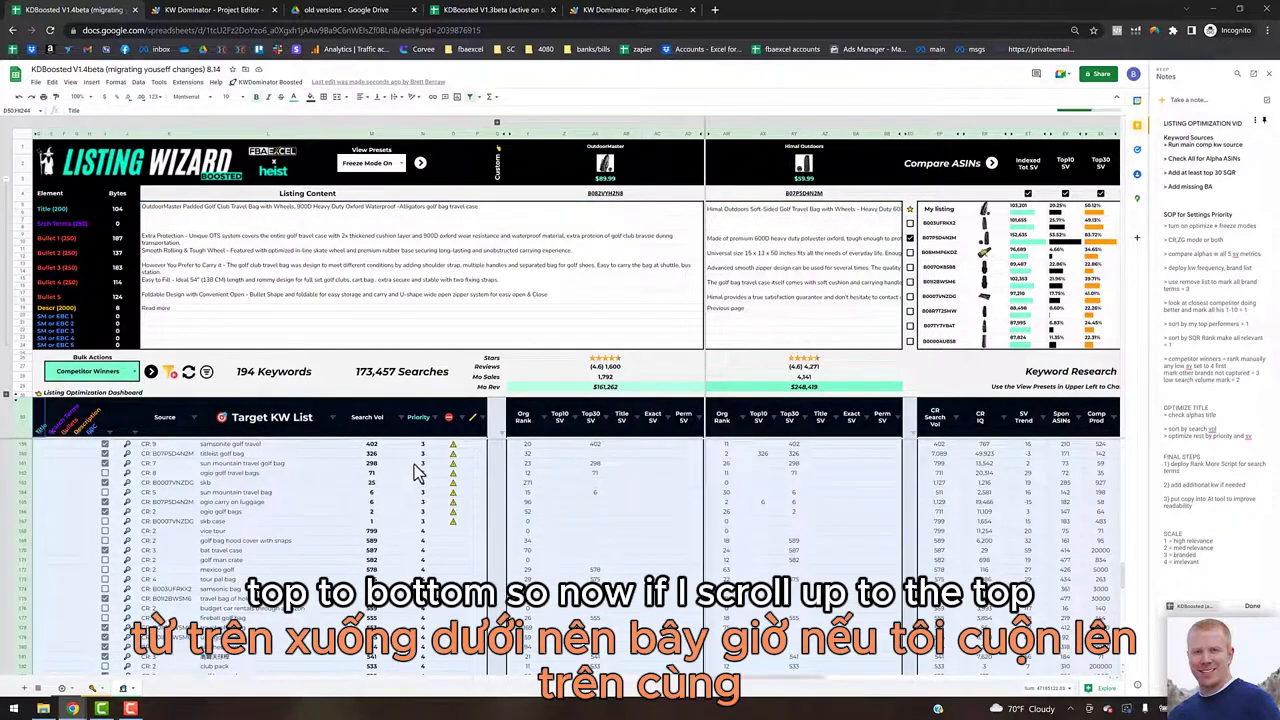
pyautogui.scroll(7, 414, 475)
pyautogui.scroll(10, 415, 484)
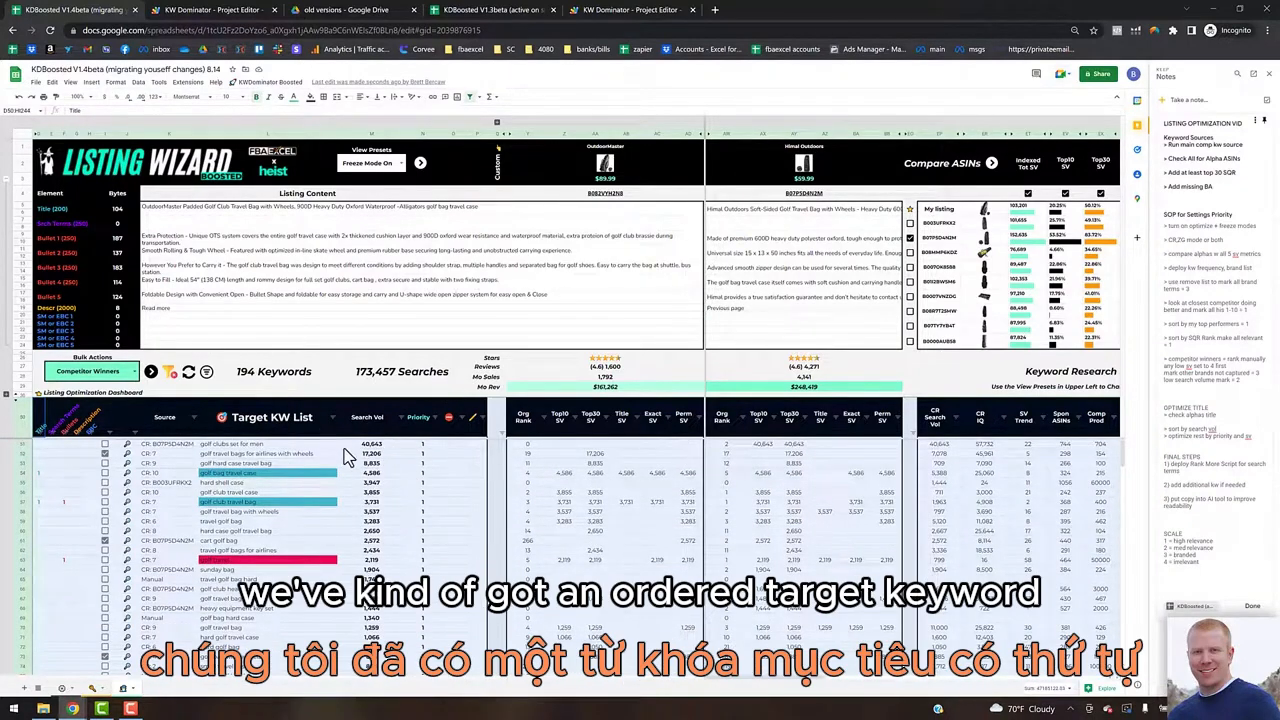
pyautogui.click(360, 446)
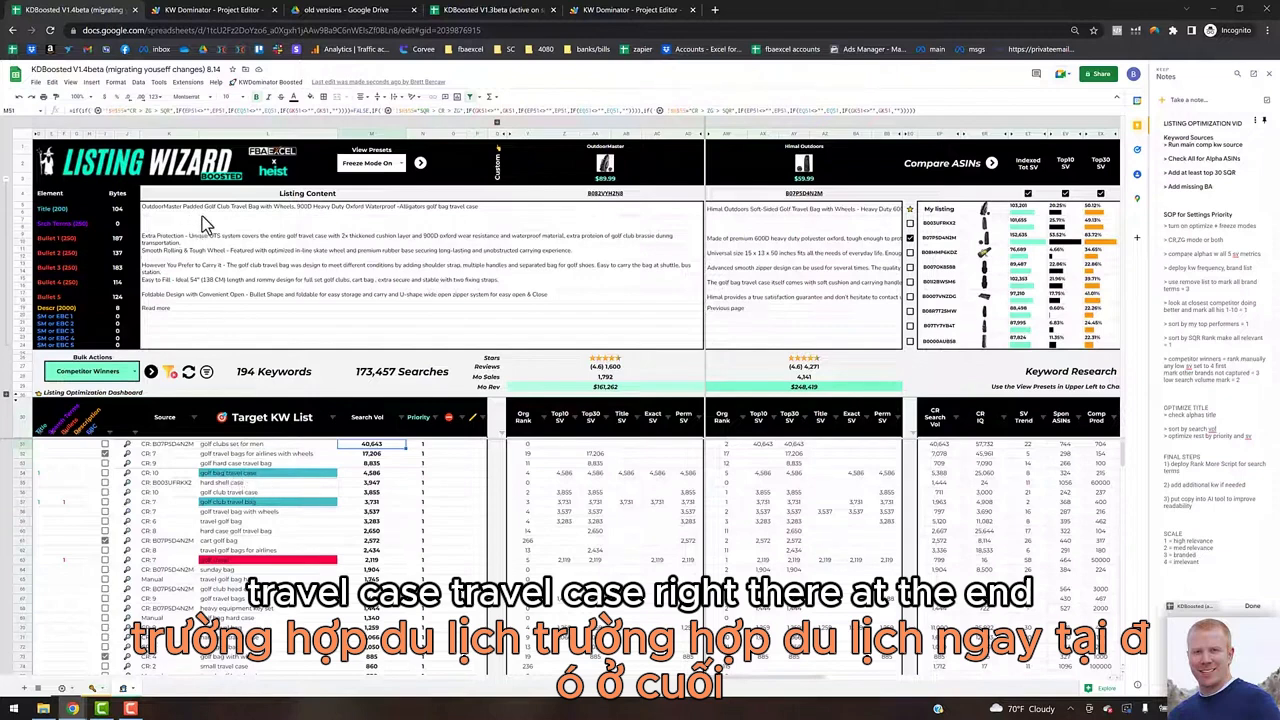
# Remove "golf bag travel case" from the end of the listing title and check the Title SV figures in the ASIN comparison.
pyautogui.click(510, 210)
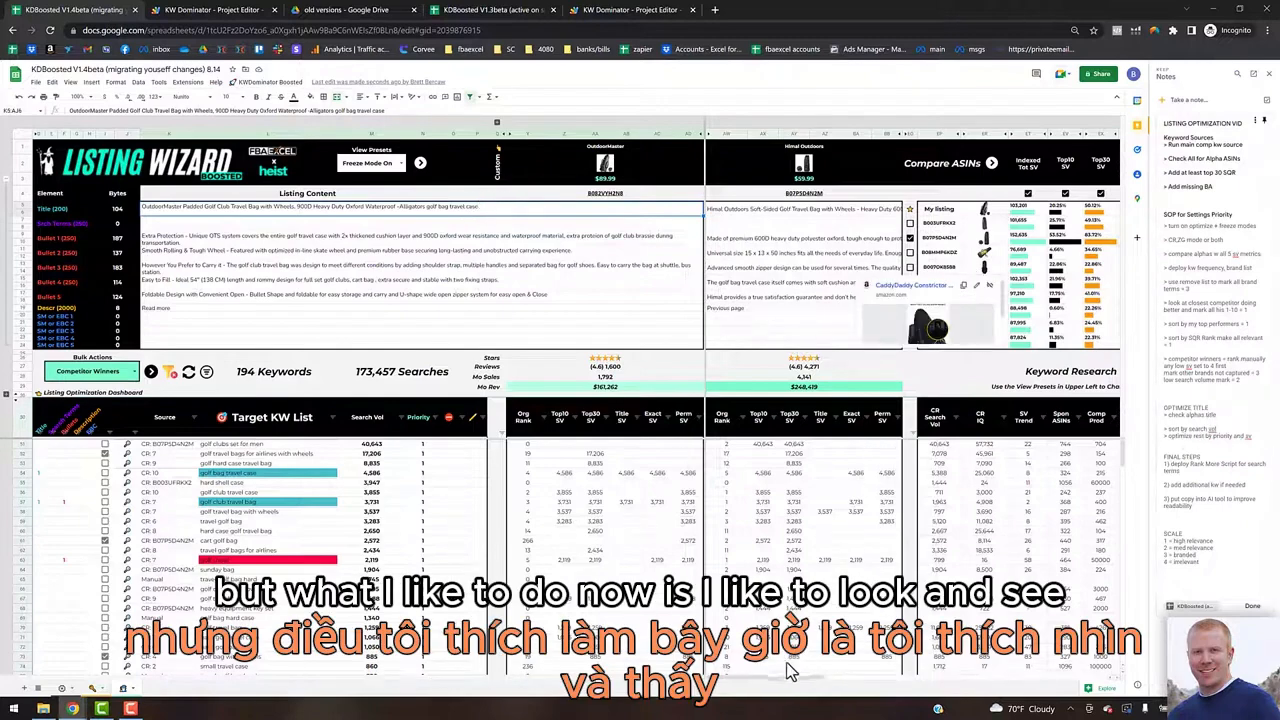
pyautogui.moveTo(796, 679); pyautogui.dragTo(813, 679)
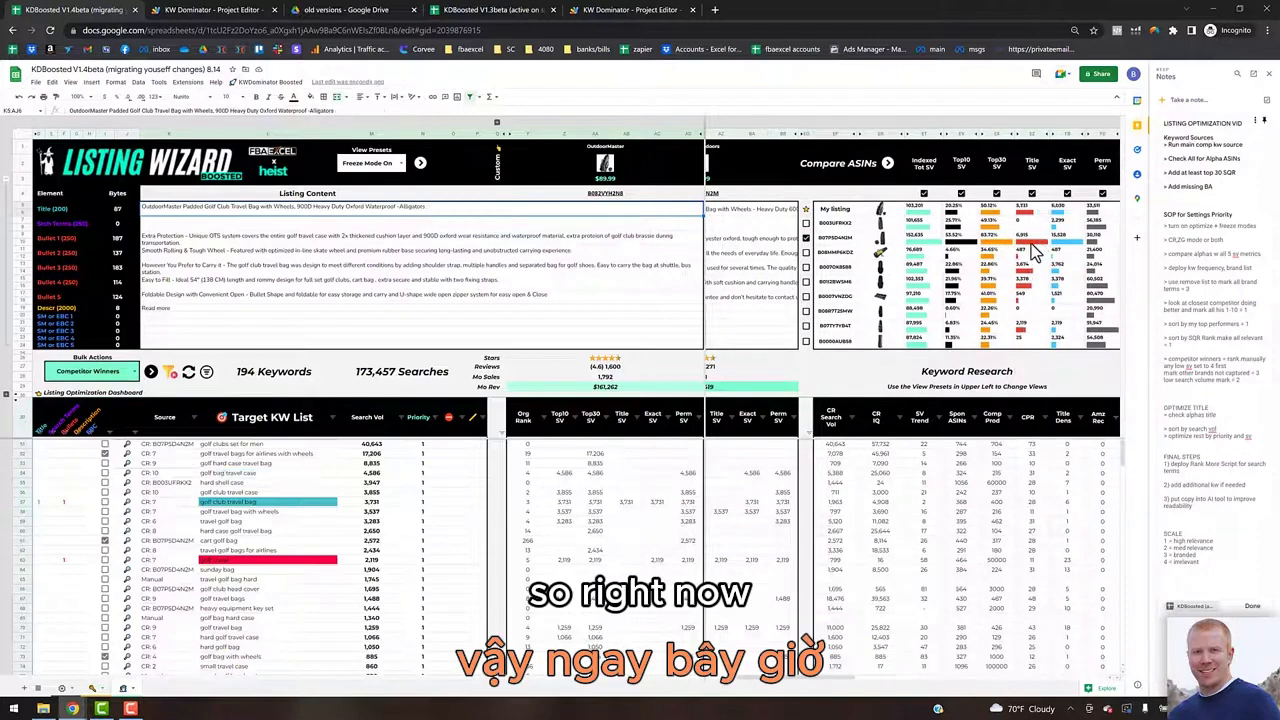
pyautogui.click(1033, 247)
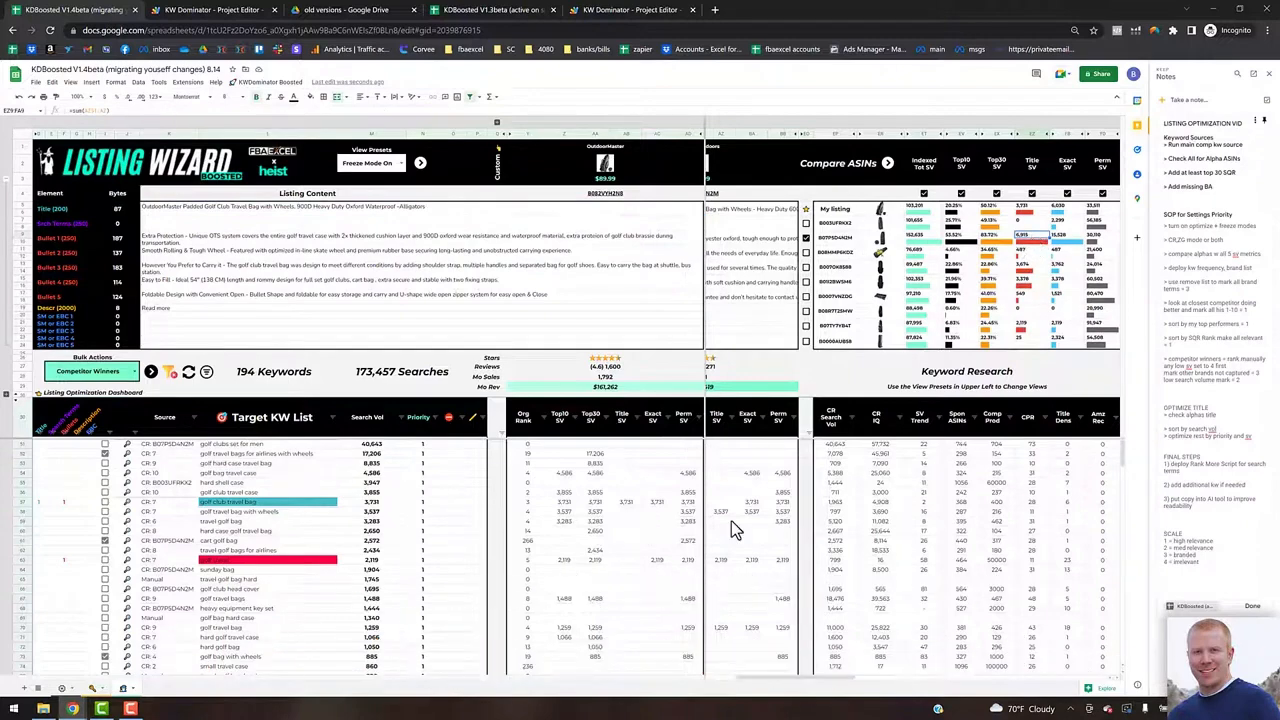
# Sort the keyword list A to Z by the Himal Outdoors competitor's Title SV column.
pyautogui.hscroll(-3, 838, 425)
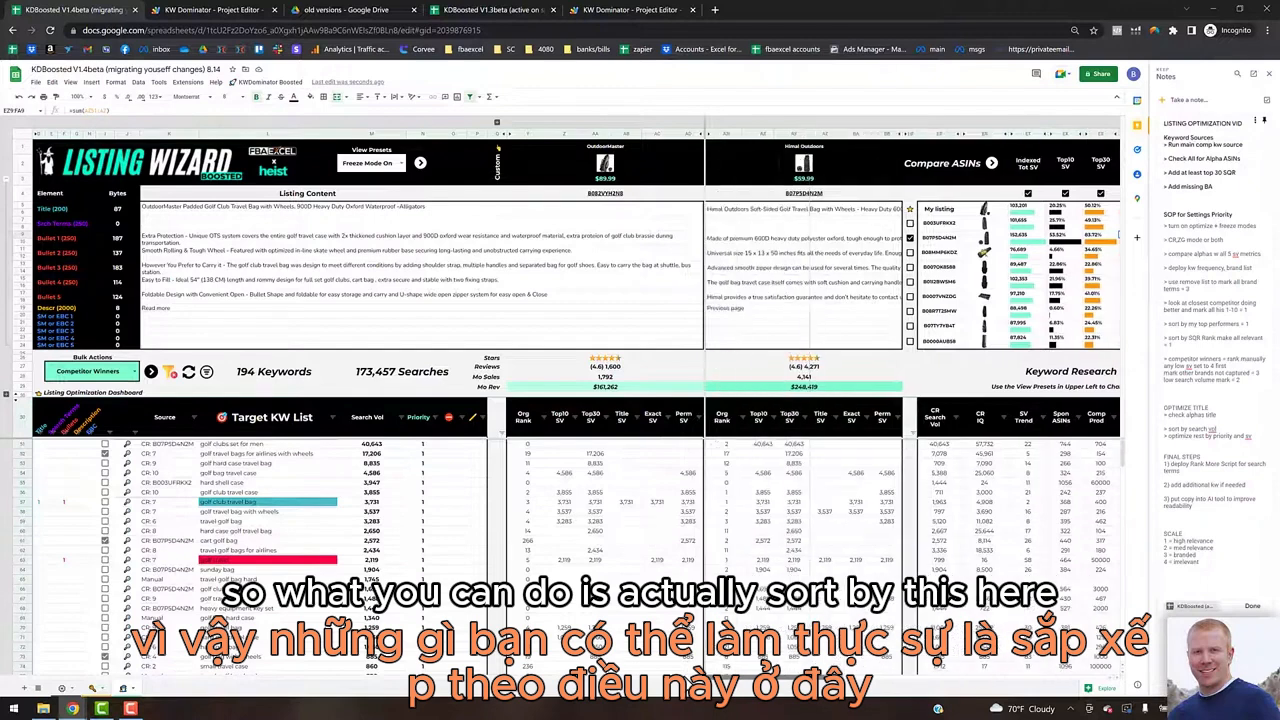
pyautogui.click(836, 420)
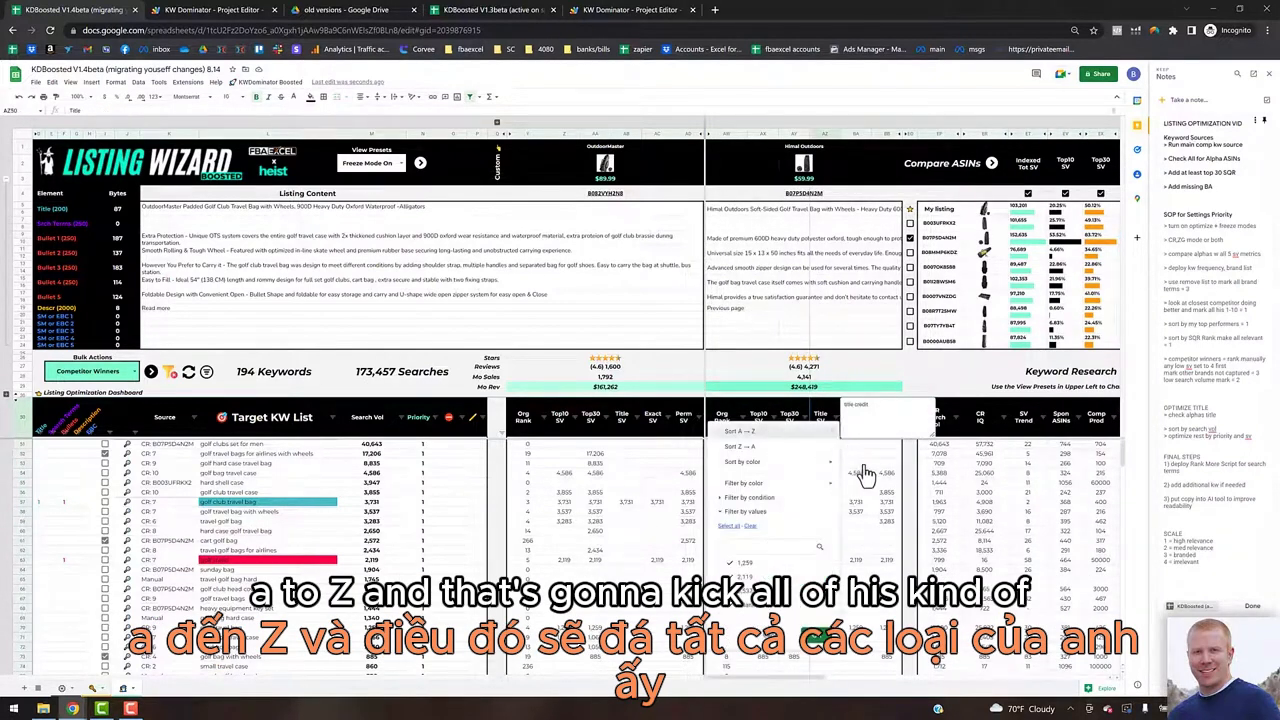
pyautogui.click(829, 449)
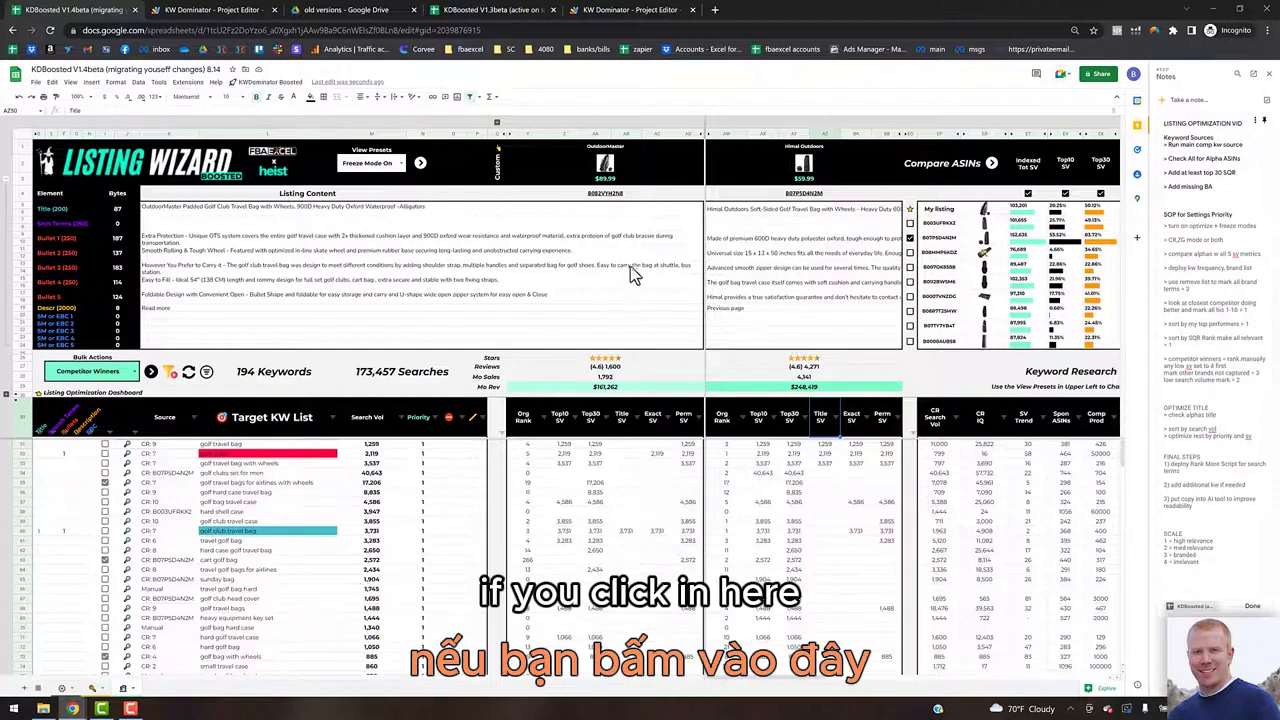
# Open the Himal Outdoors listing title in full to read which keyword phrases it contains.
pyautogui.click(748, 214)
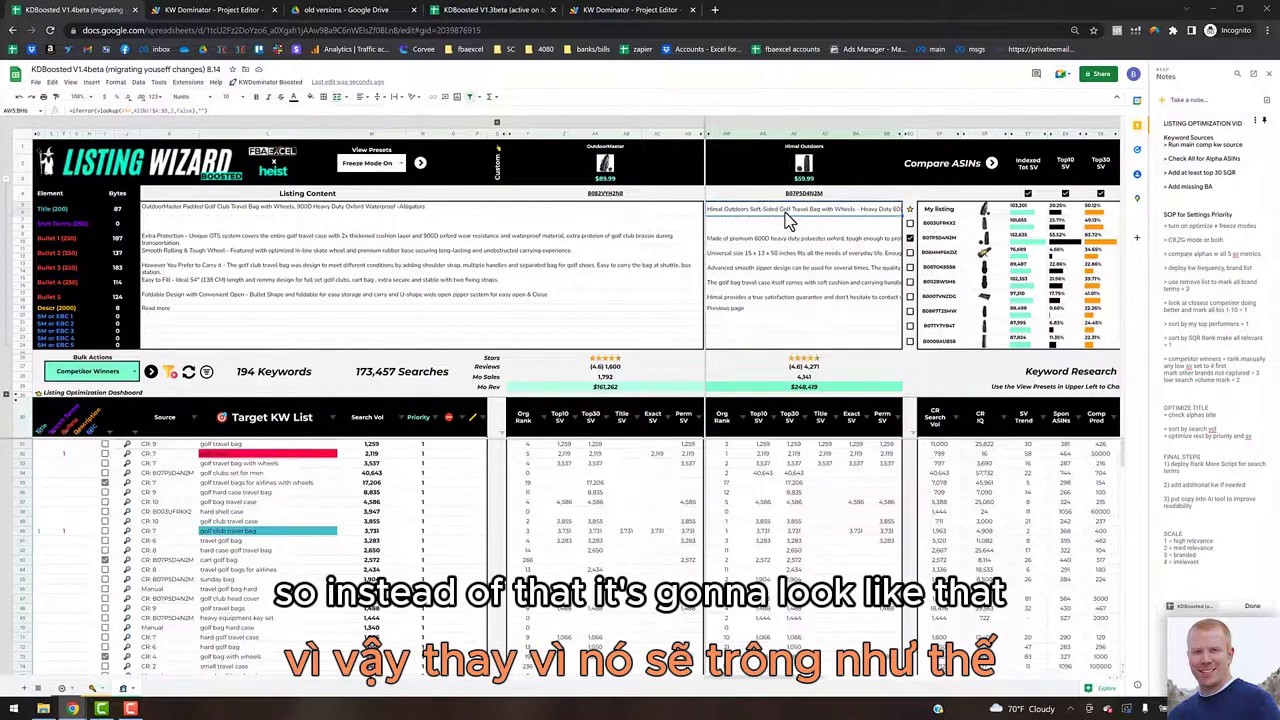
pyautogui.click(760, 217)
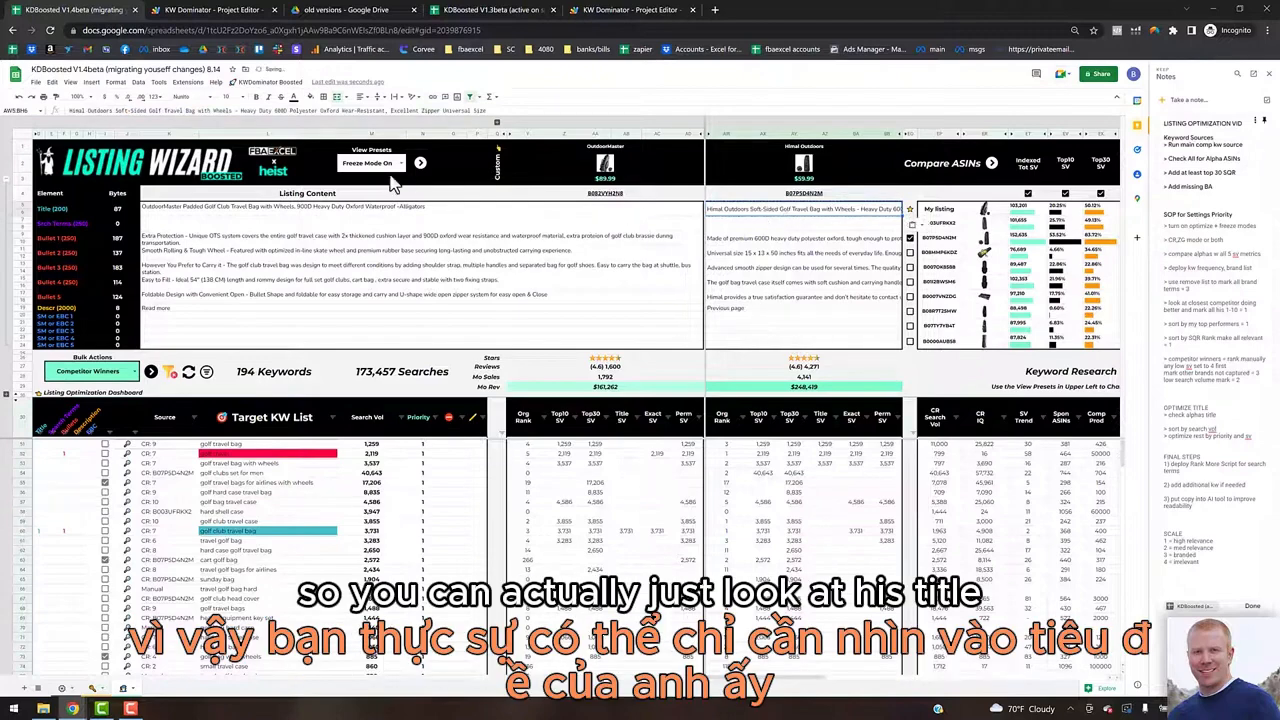
pyautogui.click(215, 111)
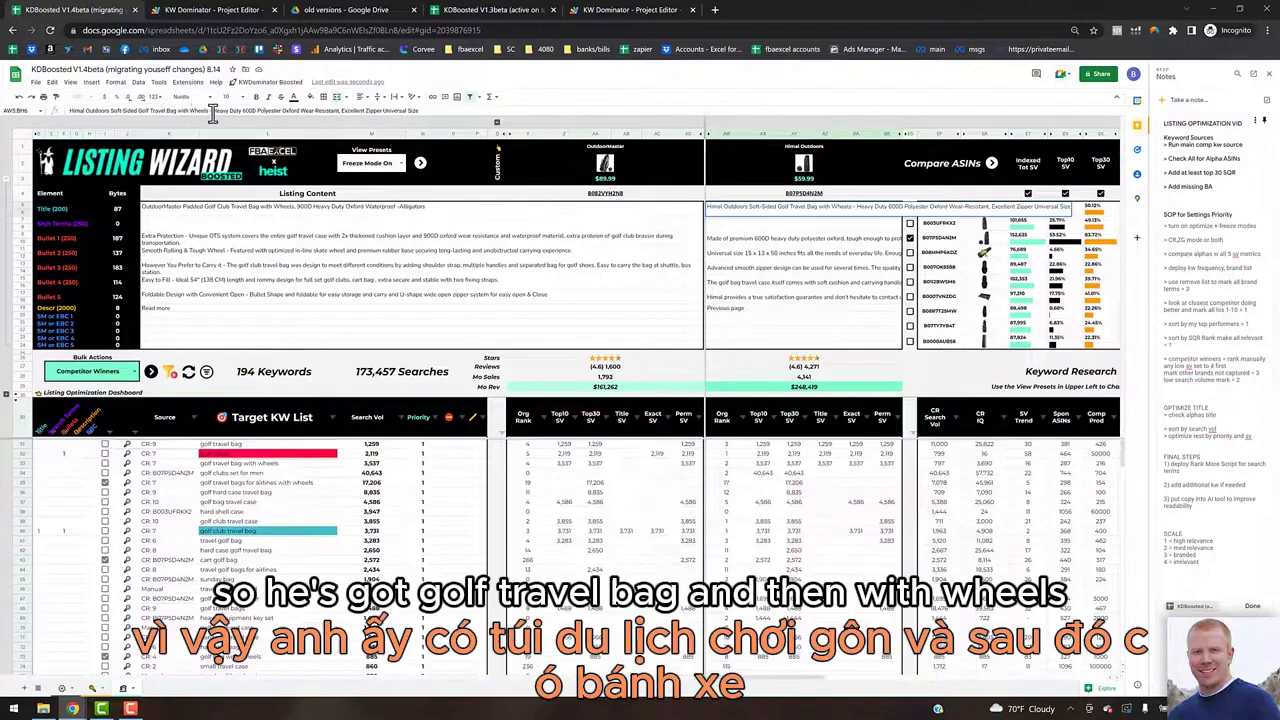
# Replace "Golf Club Travel Bag with Wheels" in the OutdoorMaster listing title with "golf travel bag with wheels".
pyautogui.click(250, 464)
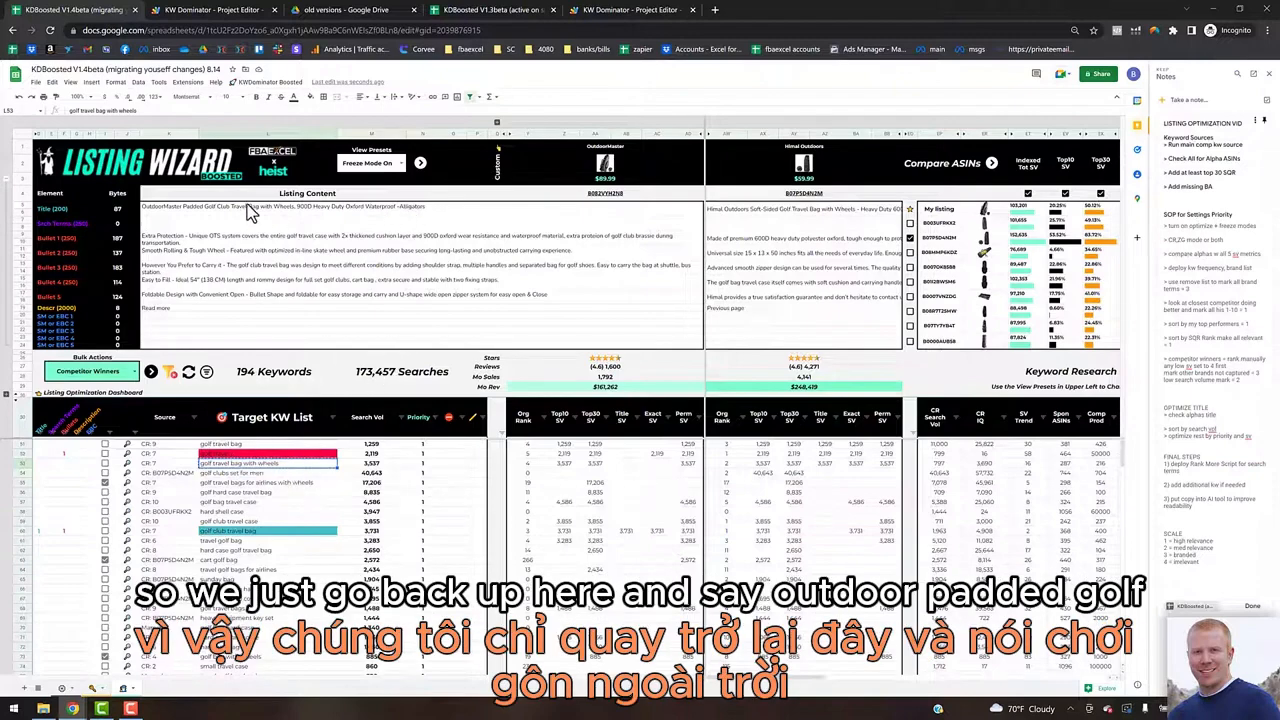
pyautogui.click(208, 217)
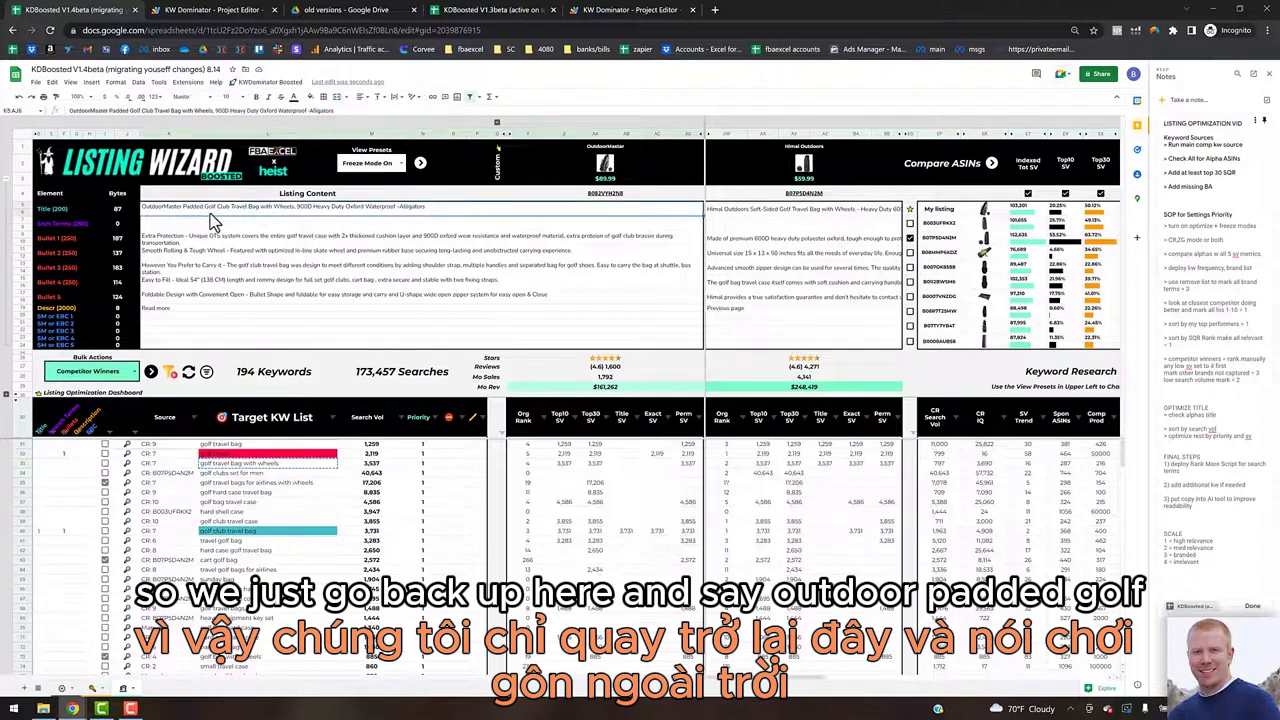
pyautogui.doubleClick(217, 208)
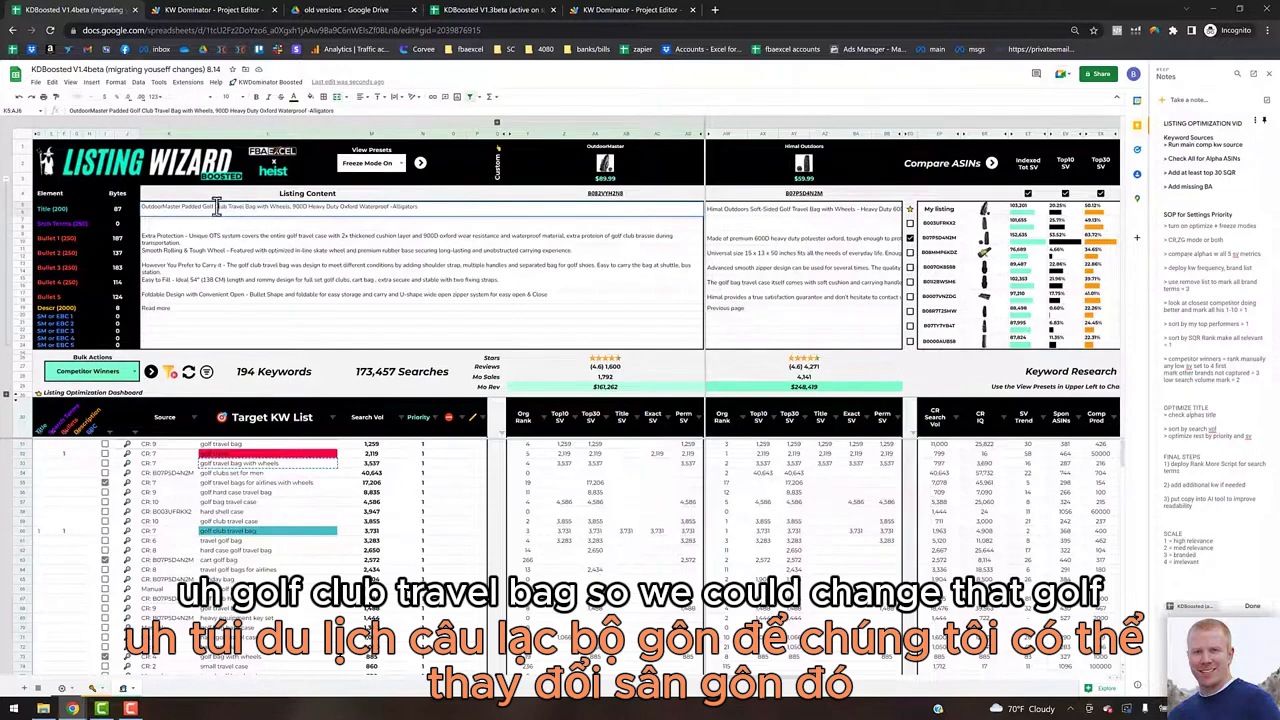
pyautogui.moveTo(203, 208); pyautogui.dragTo(288, 208)
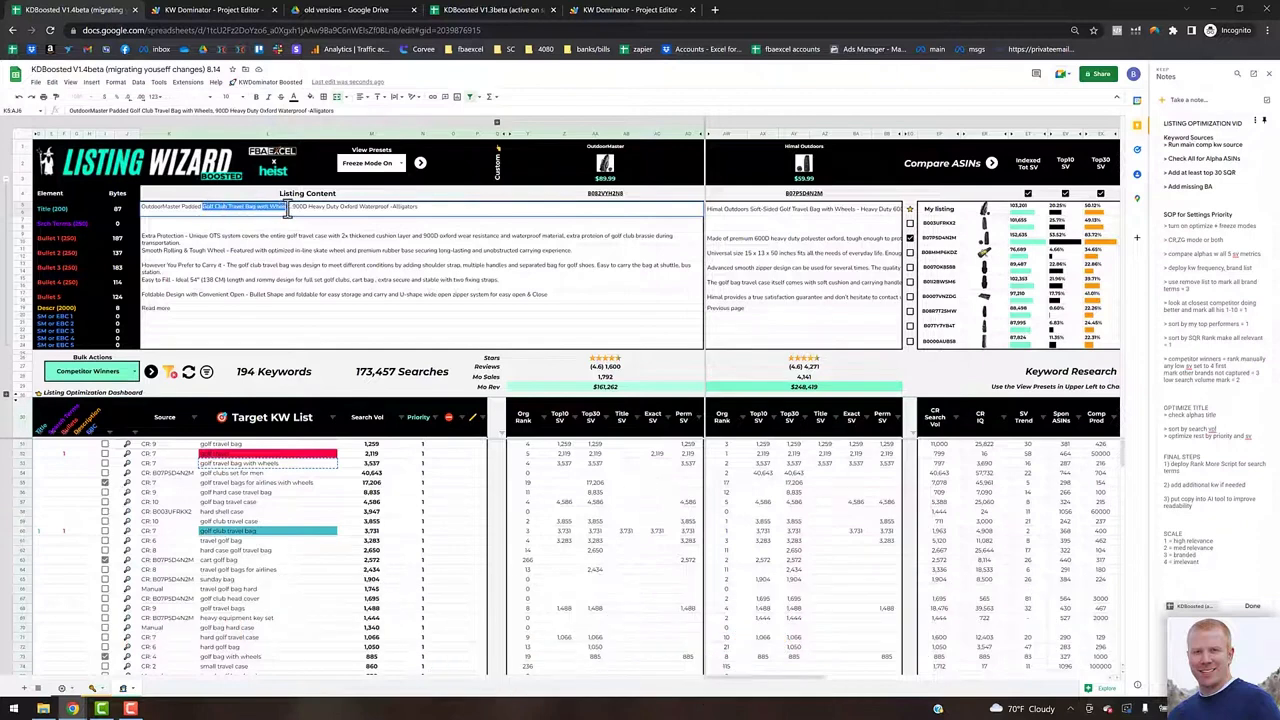
pyautogui.write('golf travel bag with wheels')
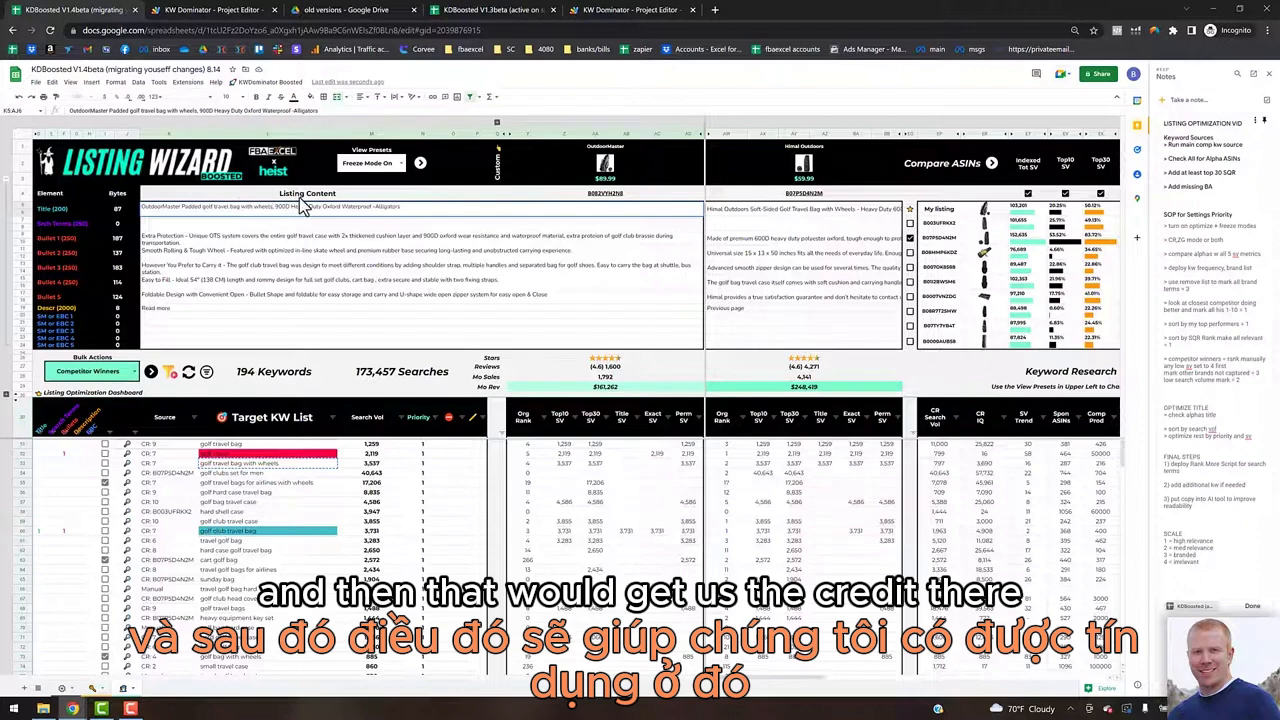
pyautogui.press('Return')
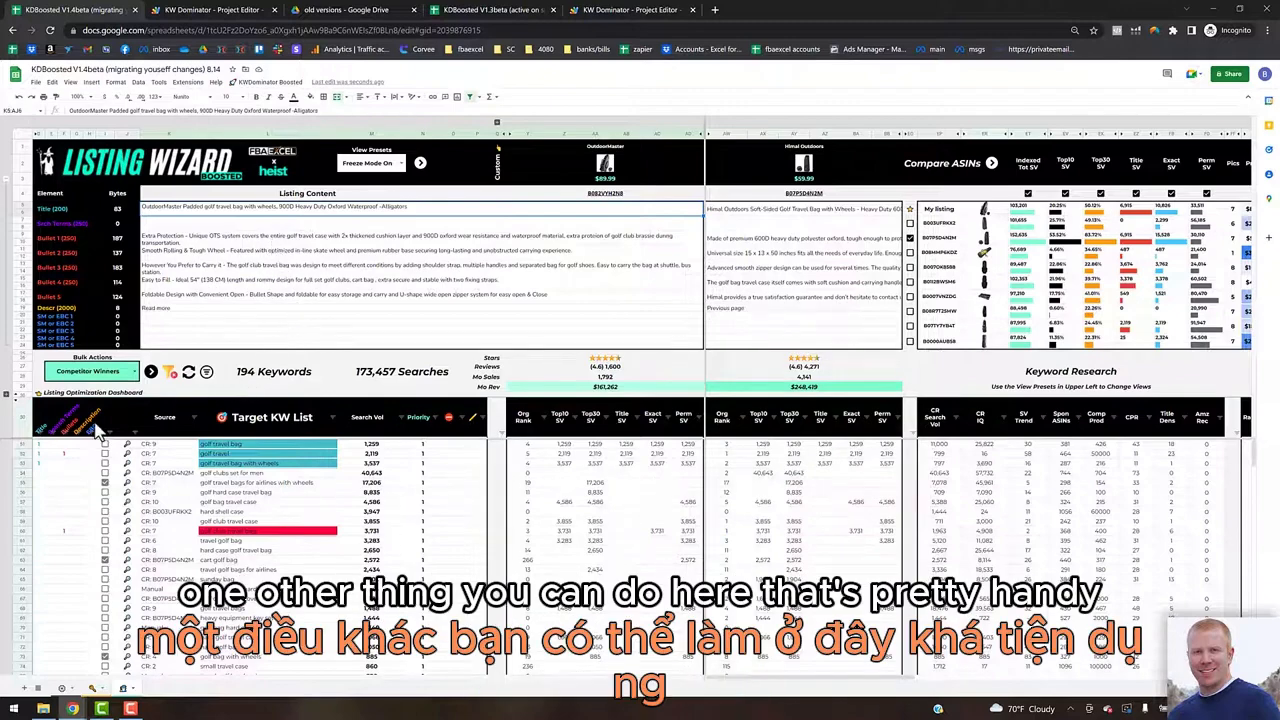
# Expand the Listing Optimization Dashboard and compare the title and bullet benchmarks against the competitors.
pyautogui.click(8, 397)
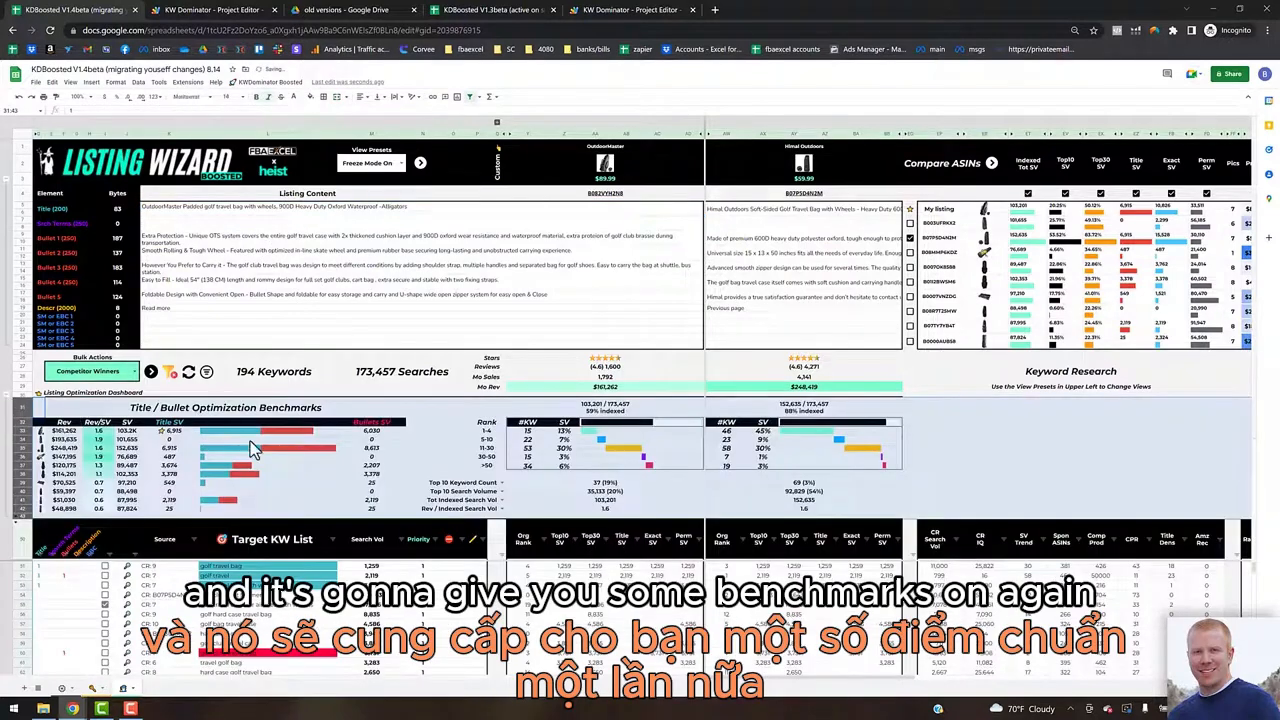
pyautogui.click(309, 469)
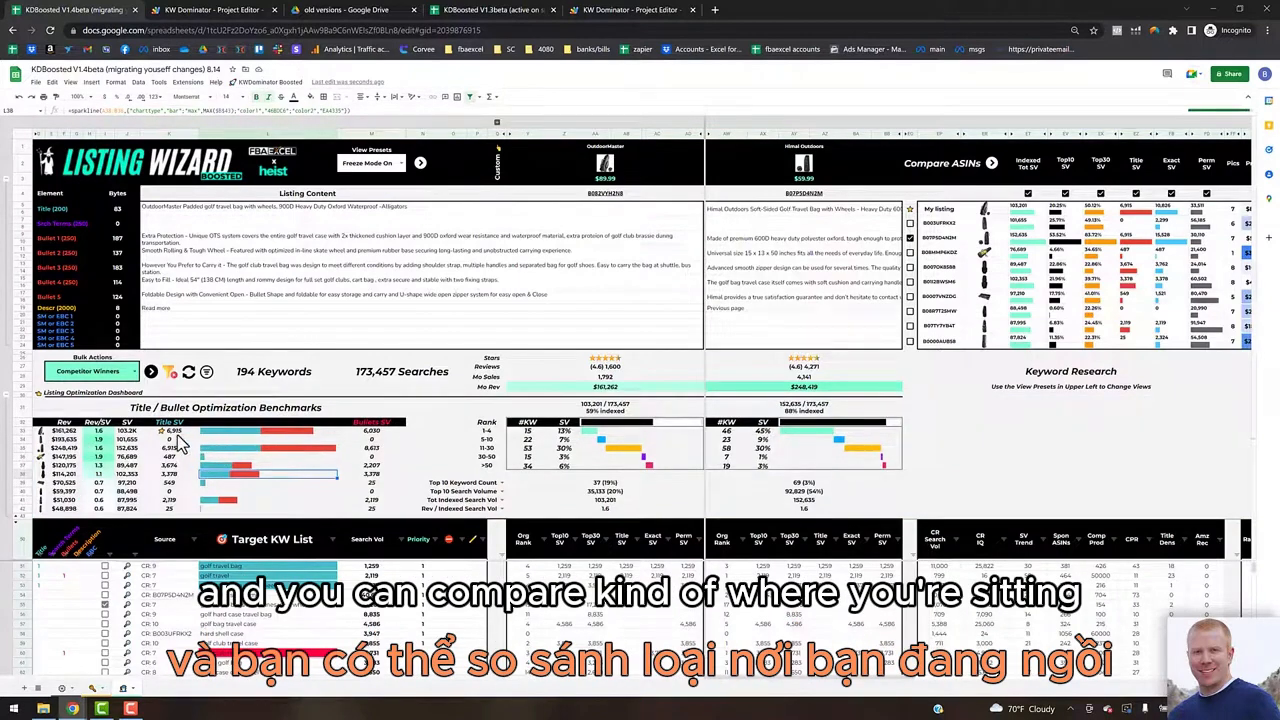
pyautogui.click(177, 434)
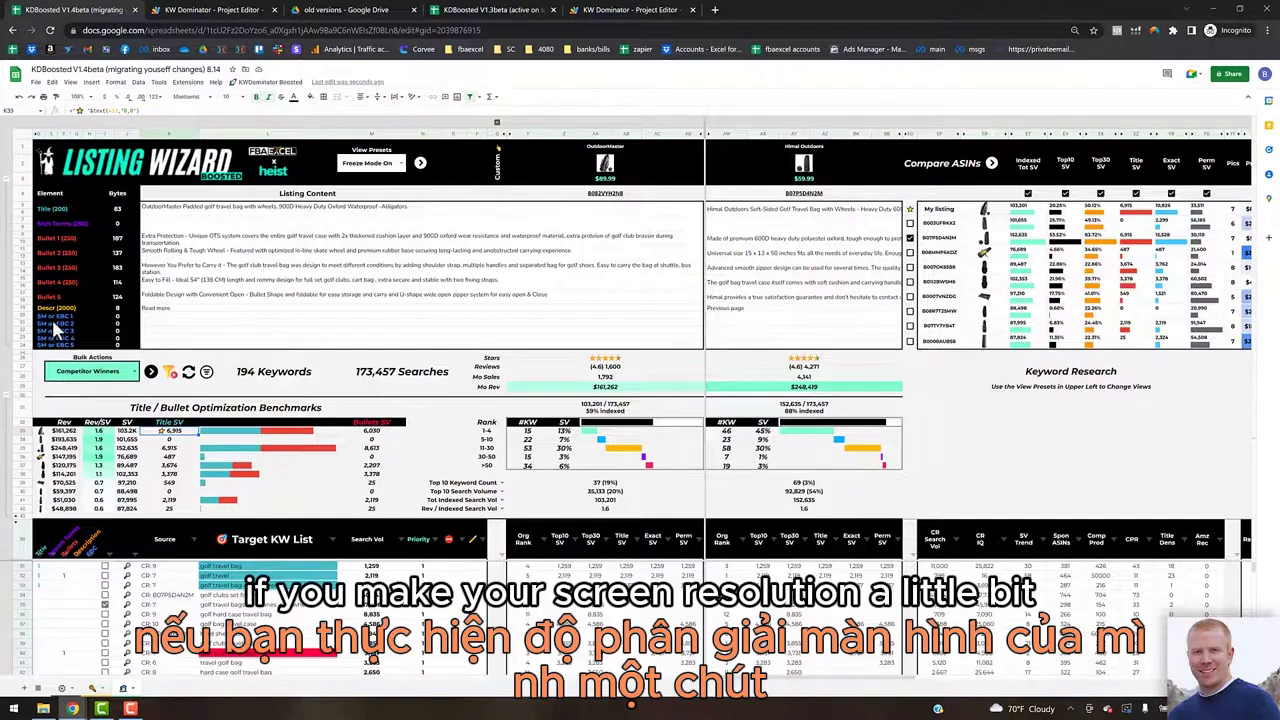
pyautogui.click(83, 96)
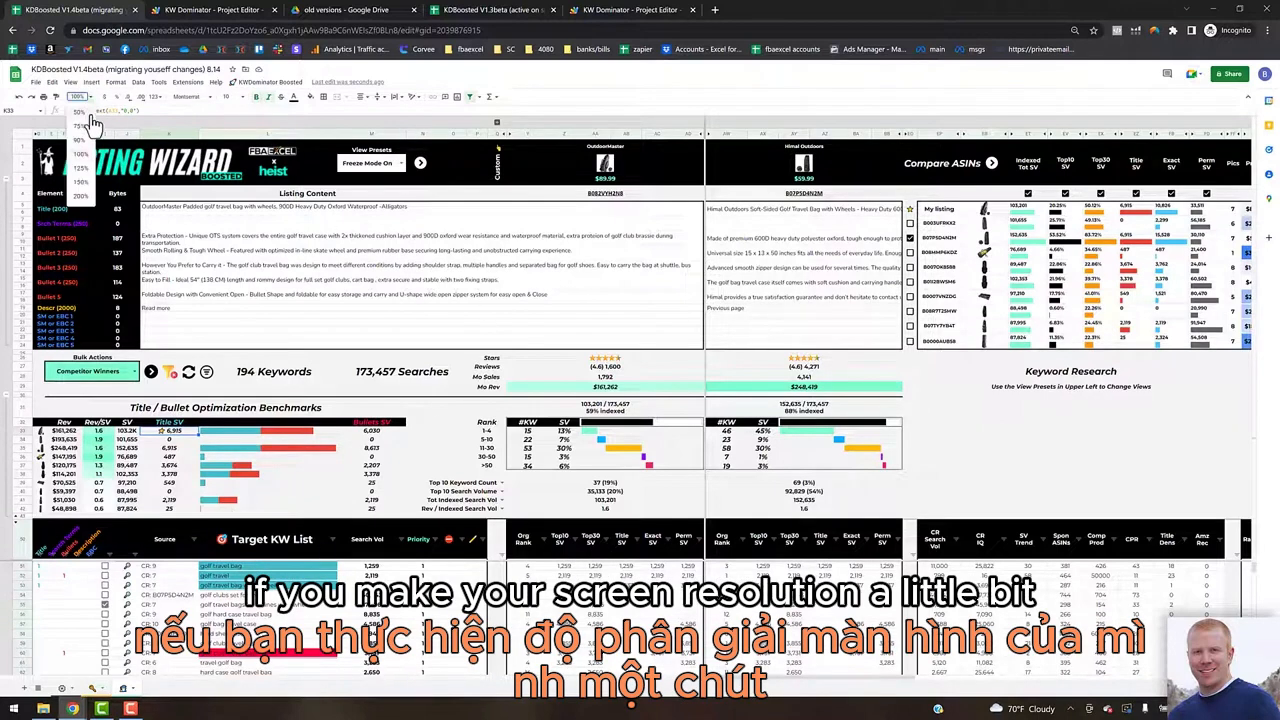
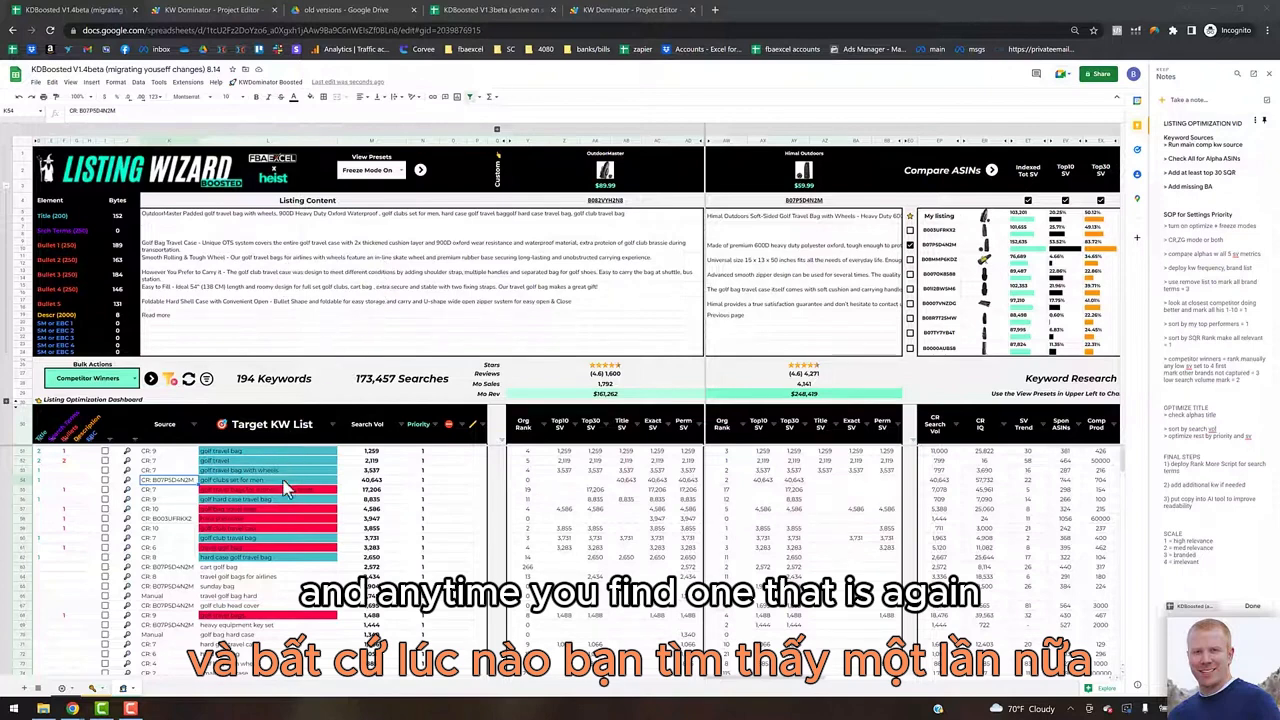
# Check off the "cart golf bag" keyword in the target list and select its priority value.
pyautogui.click(206, 568)
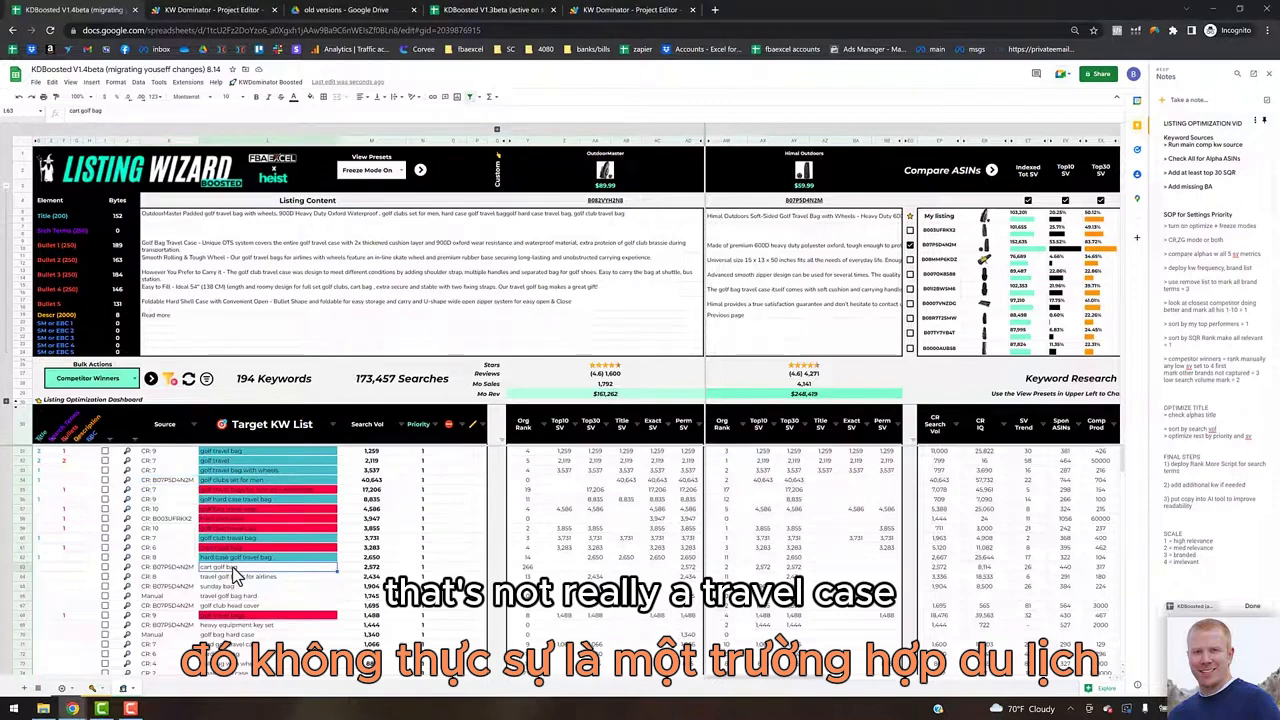
pyautogui.click(105, 567)
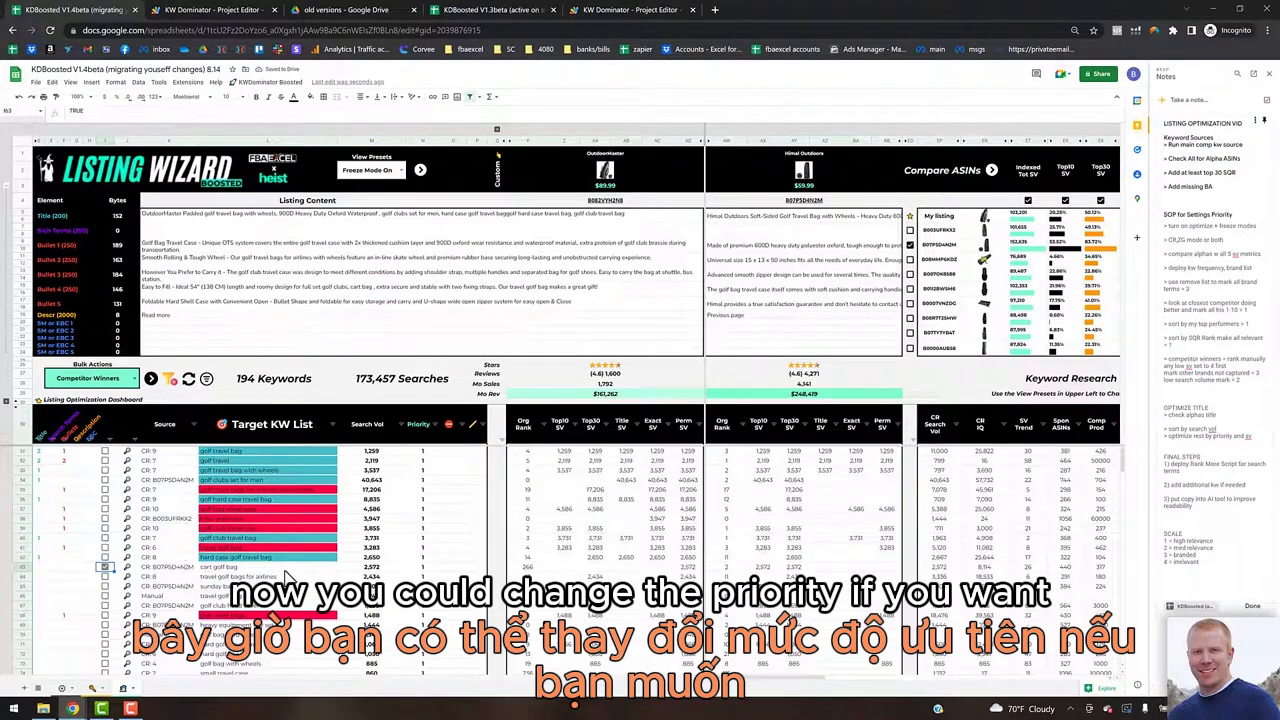
pyautogui.click(424, 567)
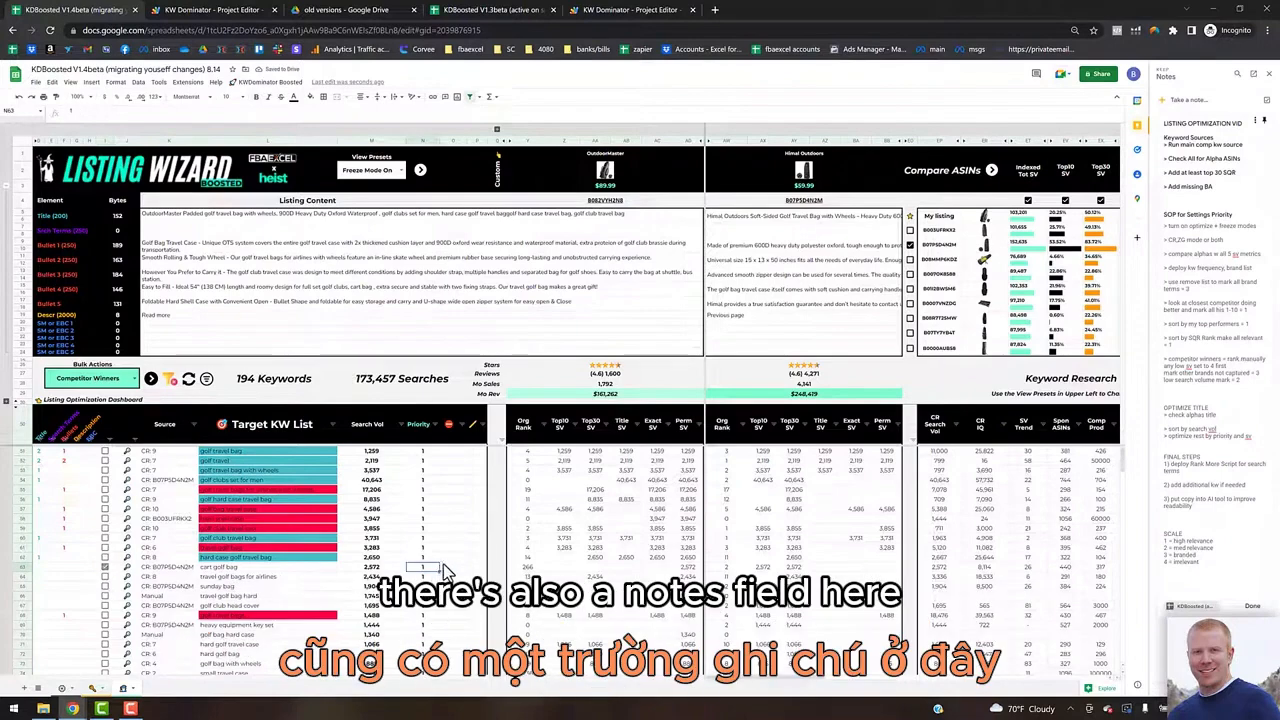
# Widen the notes column beside the keyword priorities, and return it to its narrow width.
pyautogui.click(477, 567)
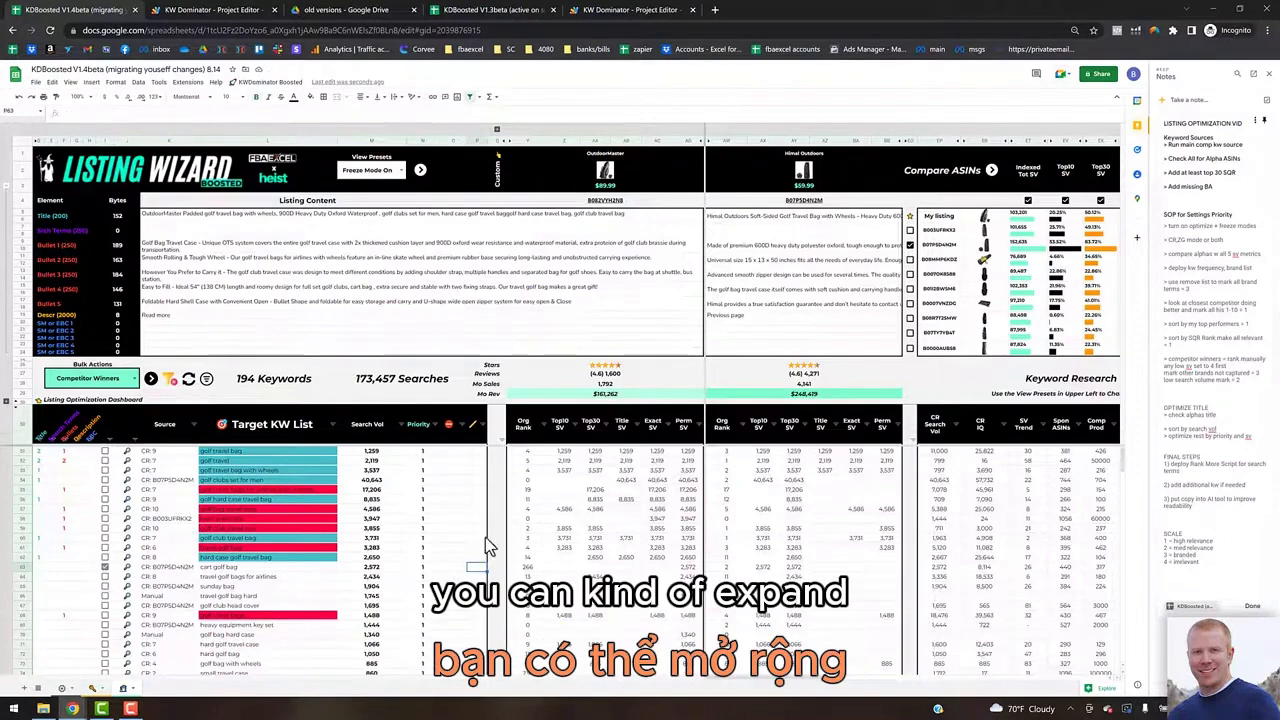
pyautogui.moveTo(487, 142); pyautogui.dragTo(549, 148)
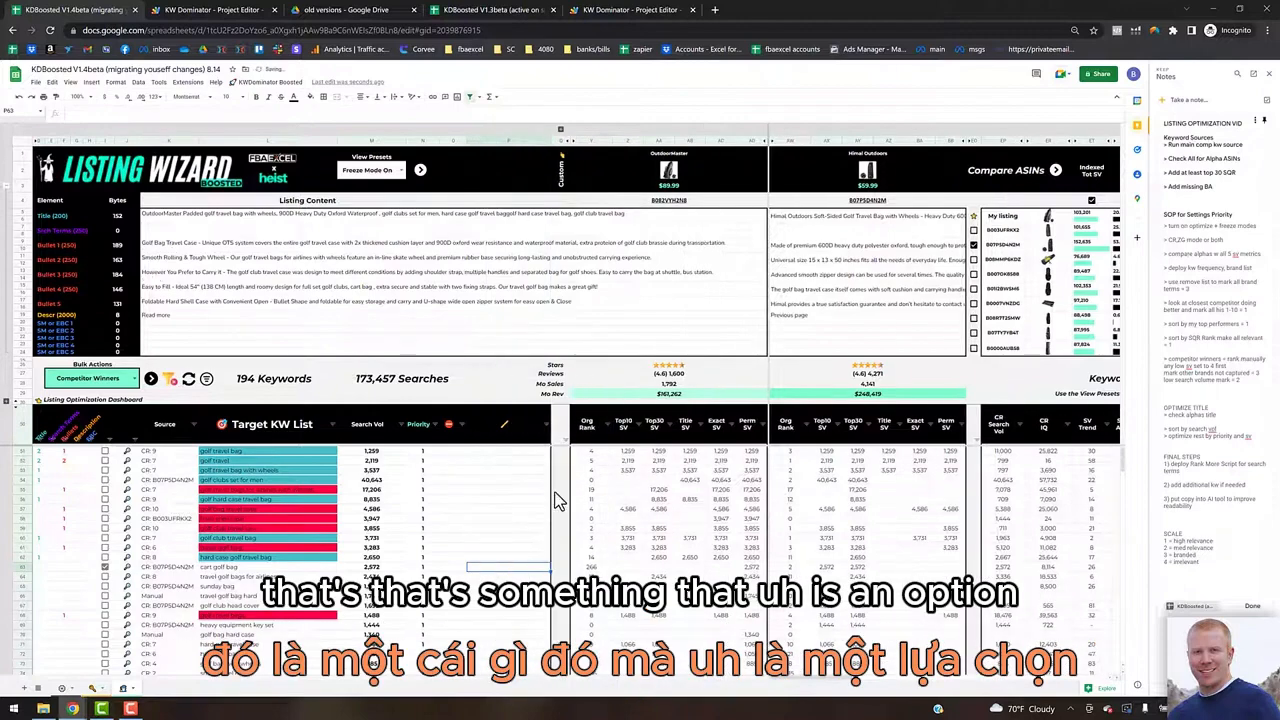
pyautogui.moveTo(558, 140); pyautogui.dragTo(487, 142)
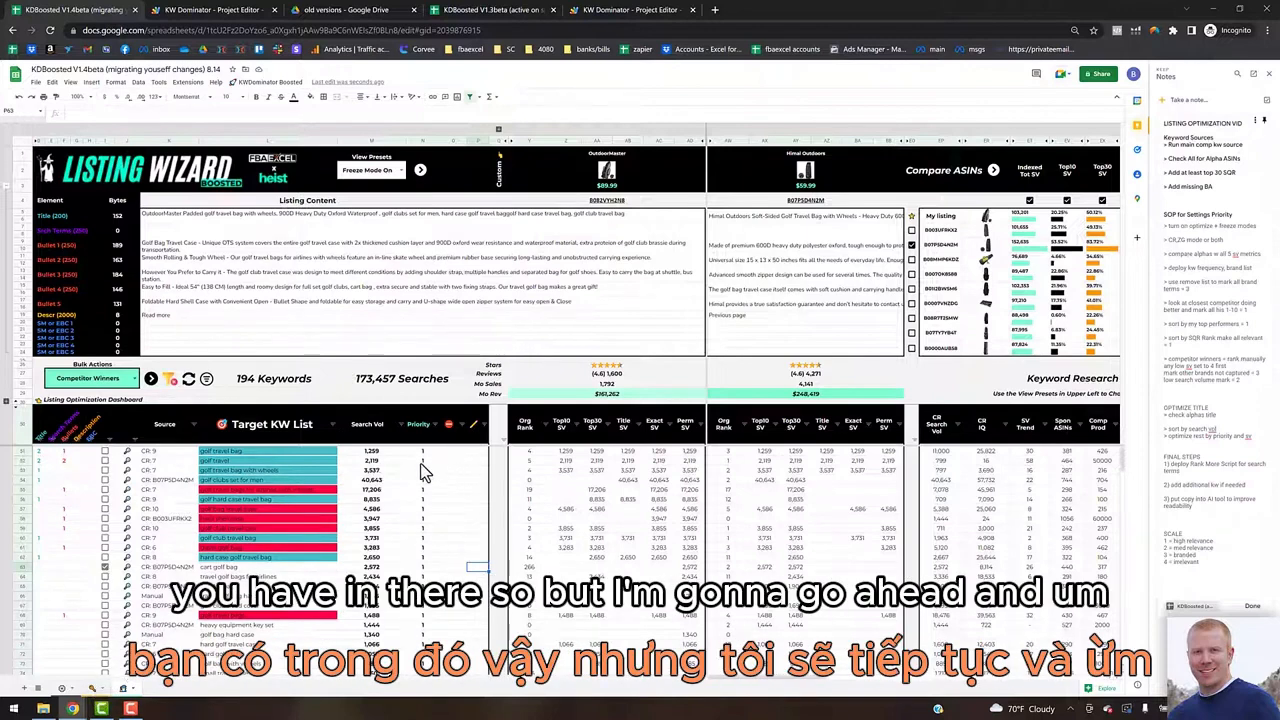
# Restore the default order of the target keyword list by running the priority sort and accepting it.
pyautogui.click(331, 424)
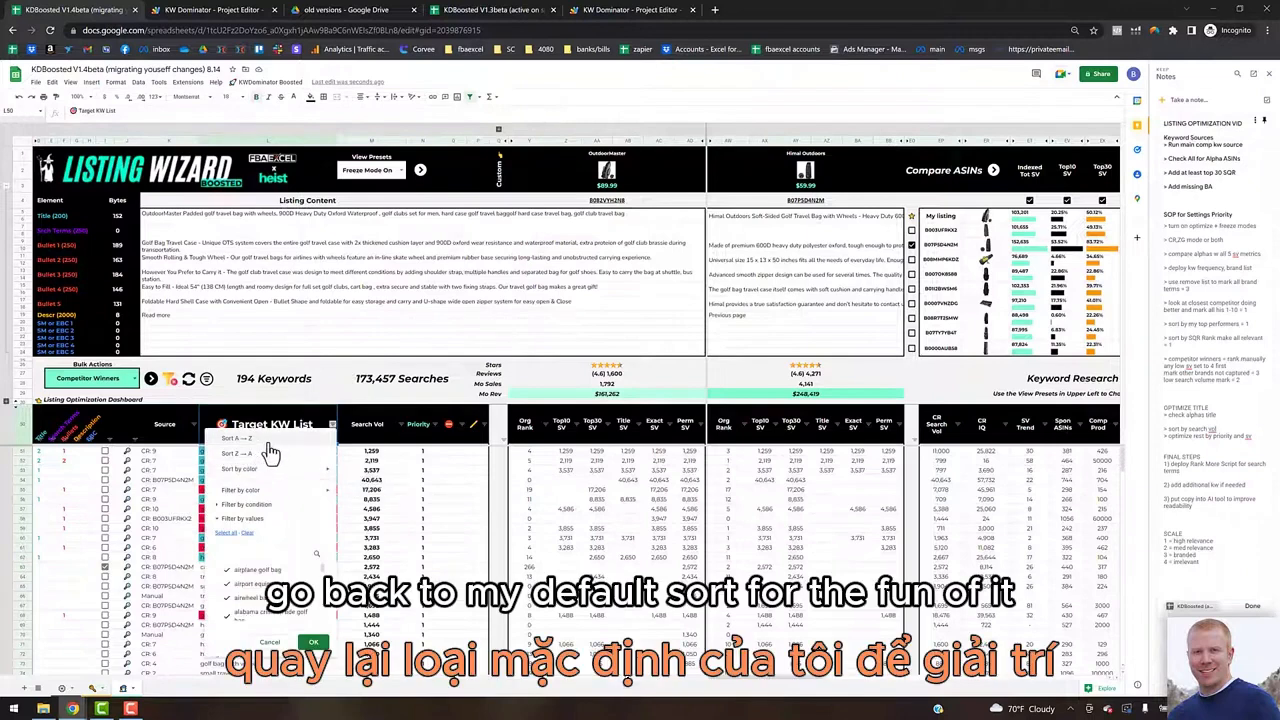
pyautogui.click(269, 642)
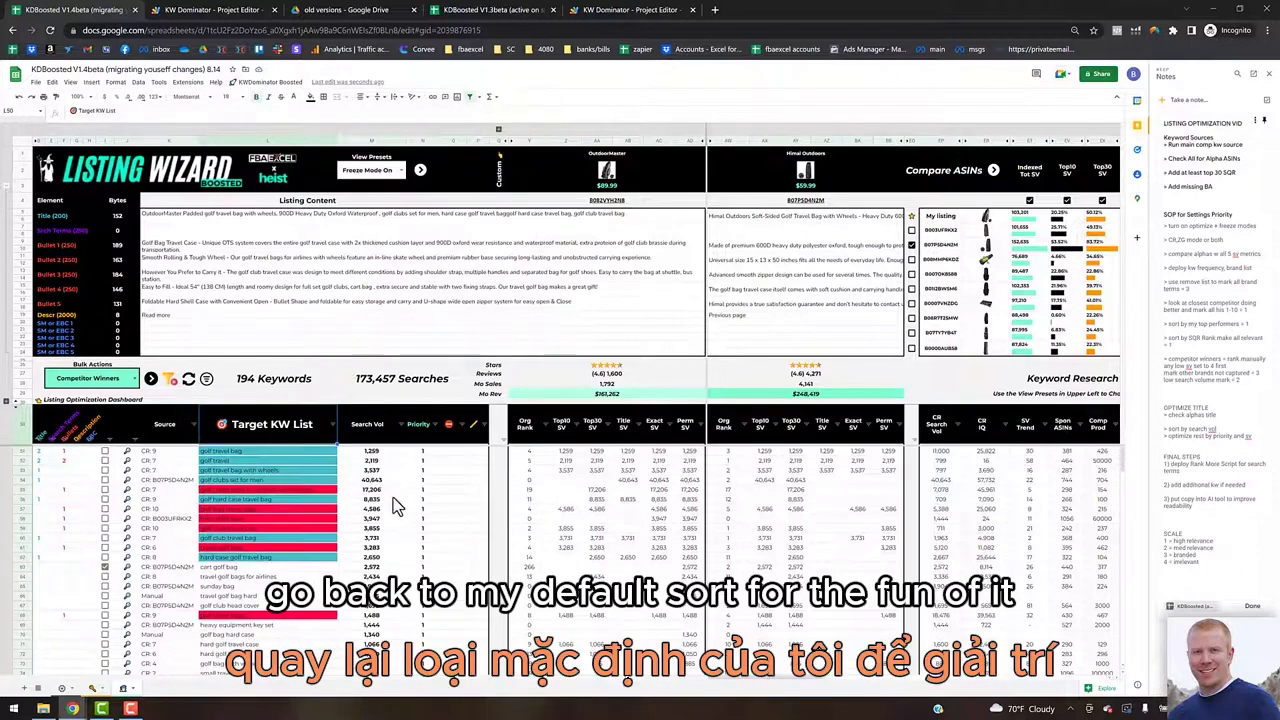
pyautogui.click(207, 379)
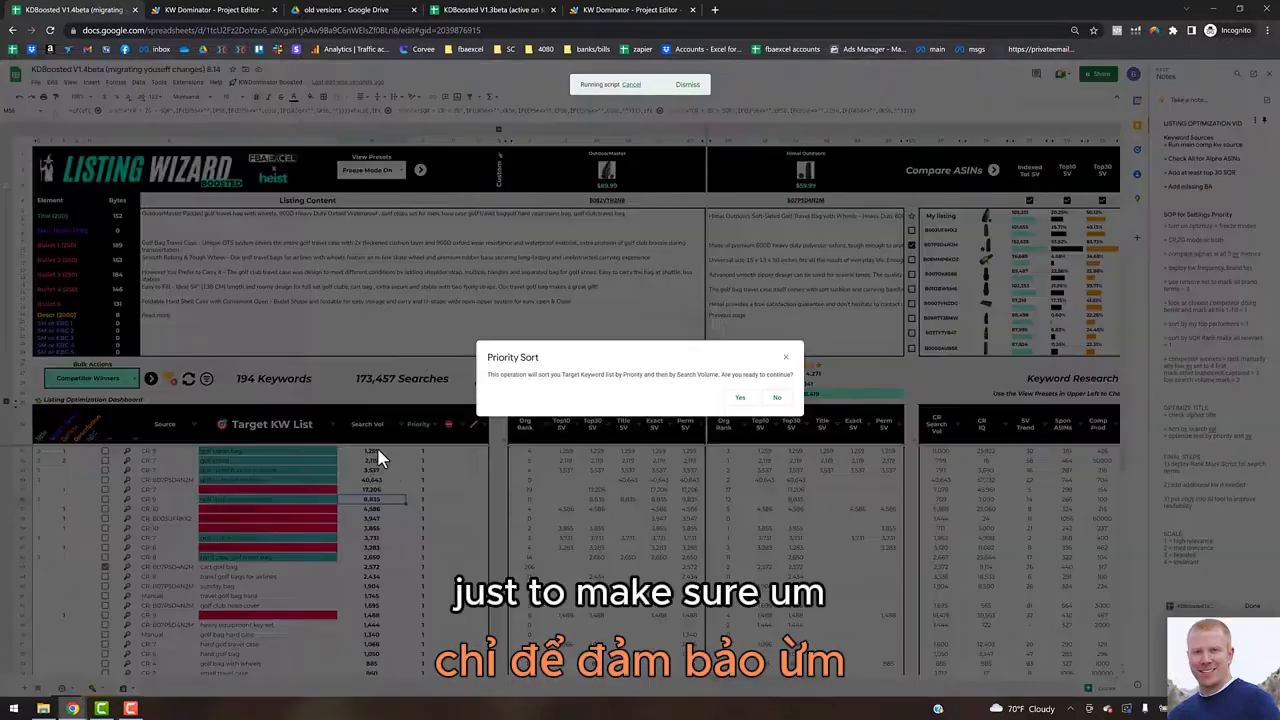
pyautogui.click(740, 397)
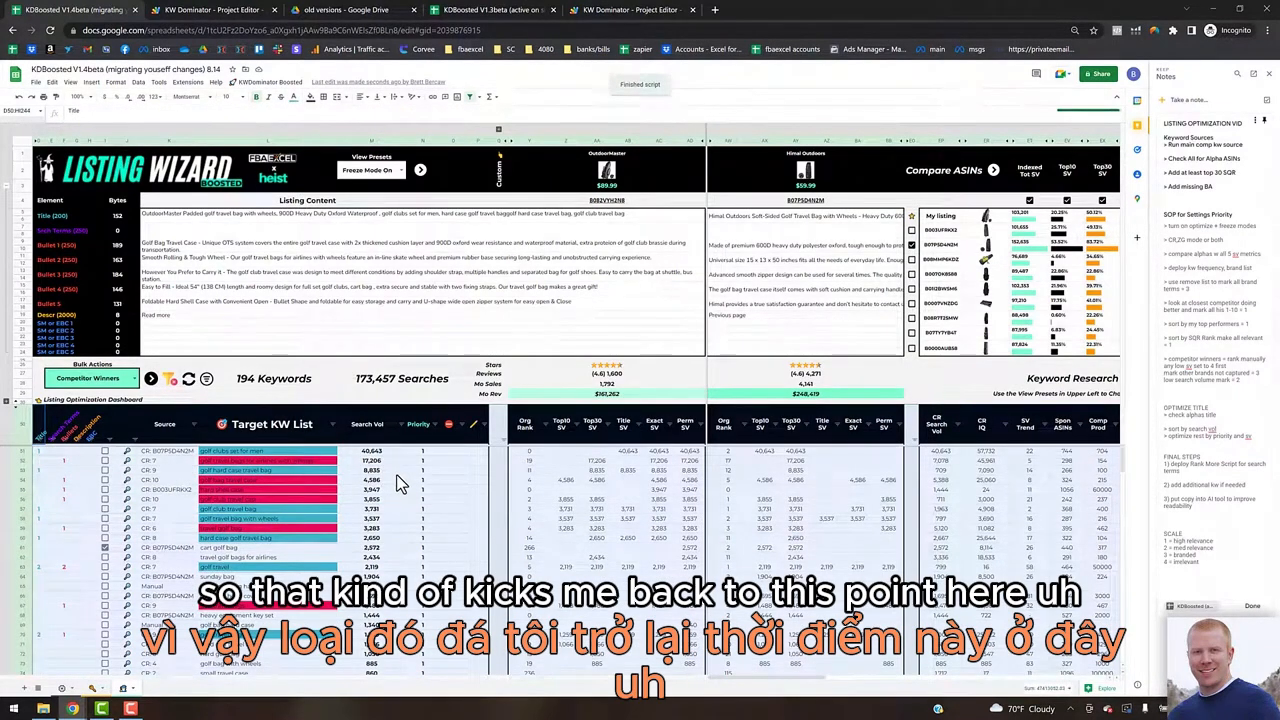
# Filter the target keyword list to show only keywords with priority 1.
pyautogui.click(360, 471)
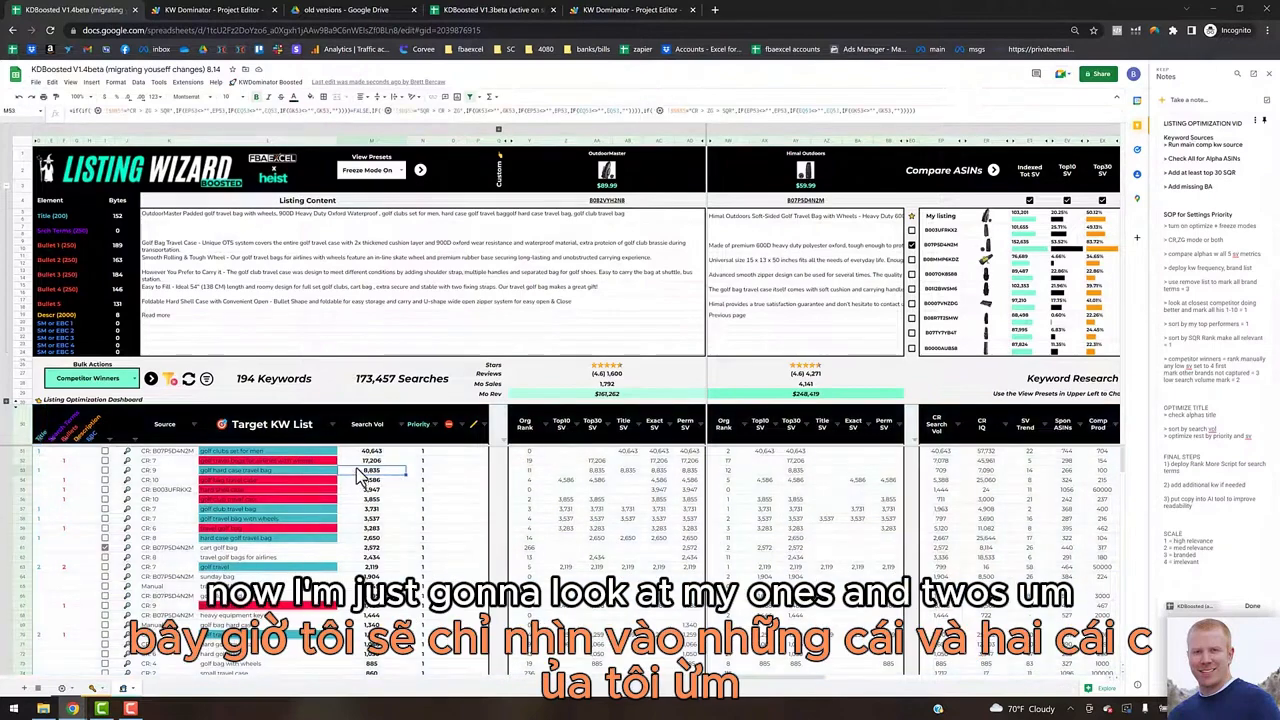
pyautogui.click(428, 425)
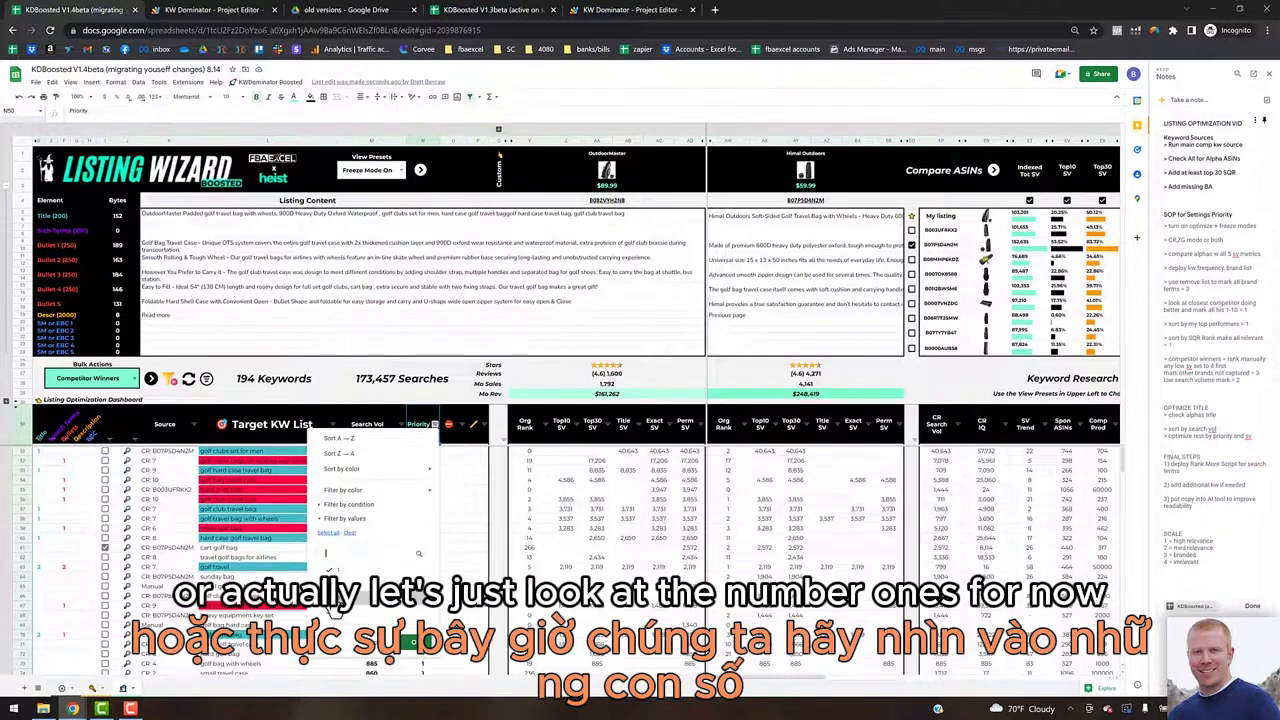
pyautogui.click(415, 641)
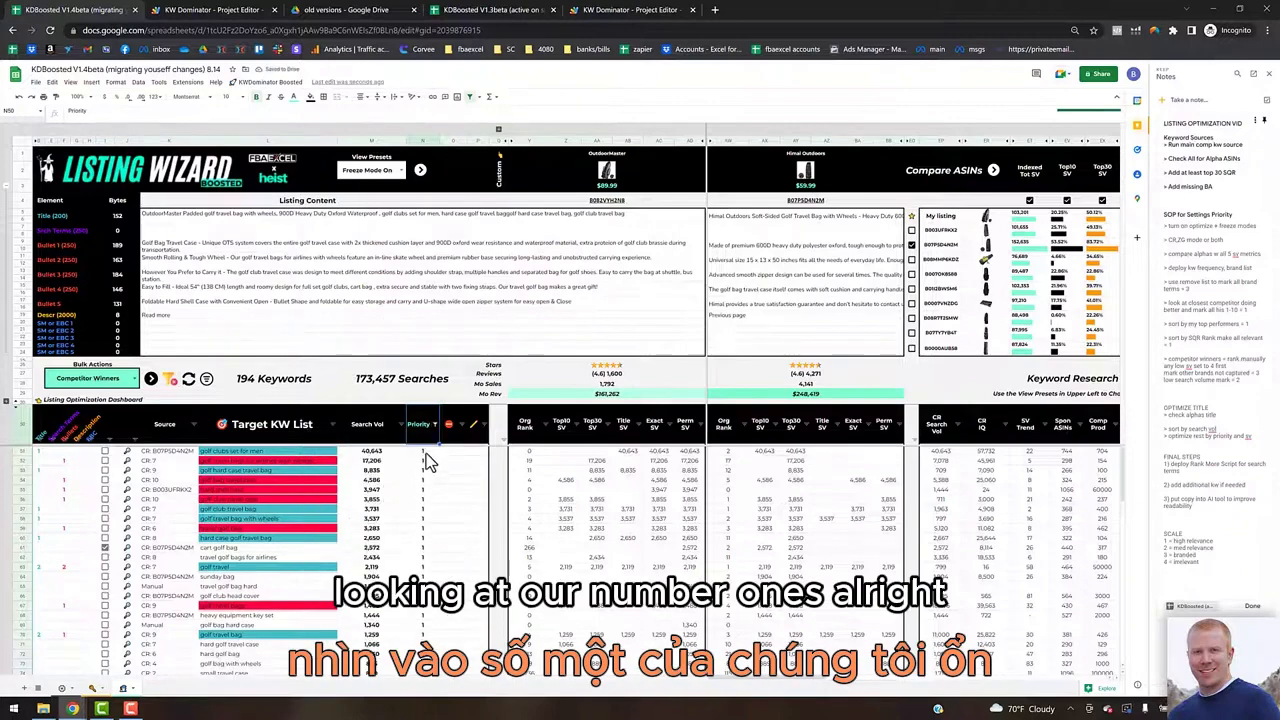
# Sort the Target KW List by white fill color to bring the unoptimized terms first, and review them.
pyautogui.click(328, 432)
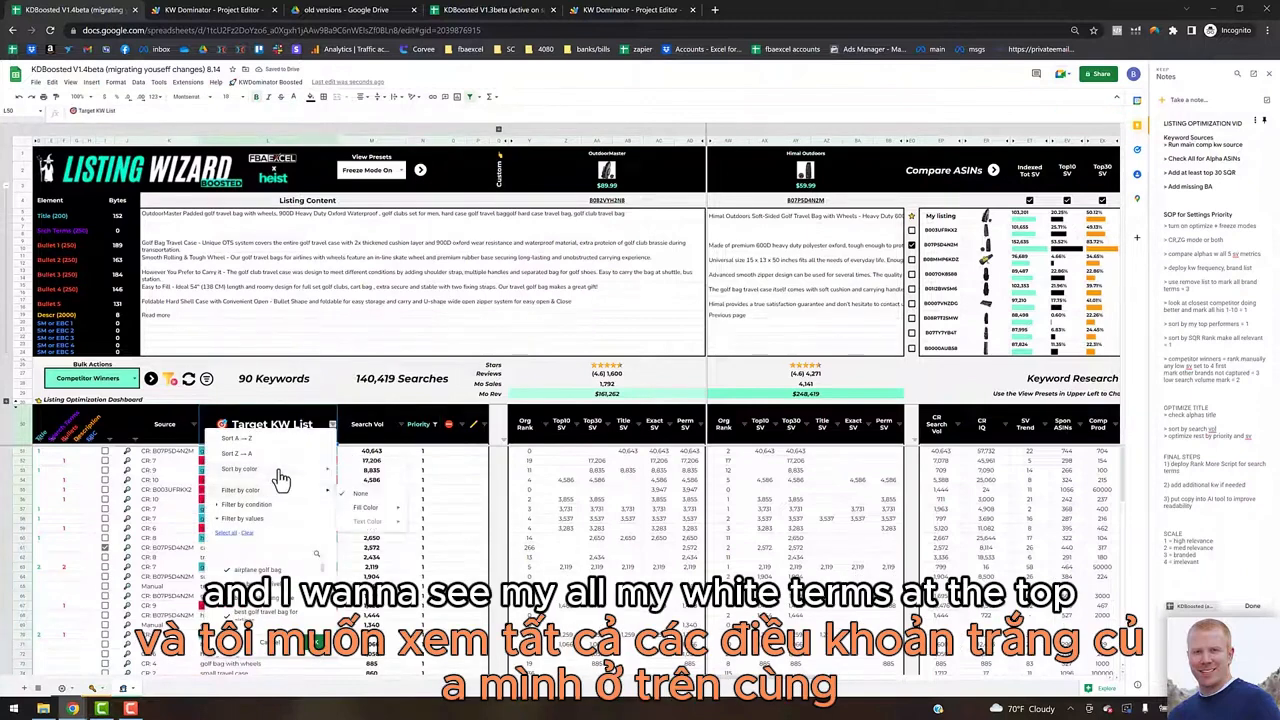
pyautogui.moveTo(329, 472)
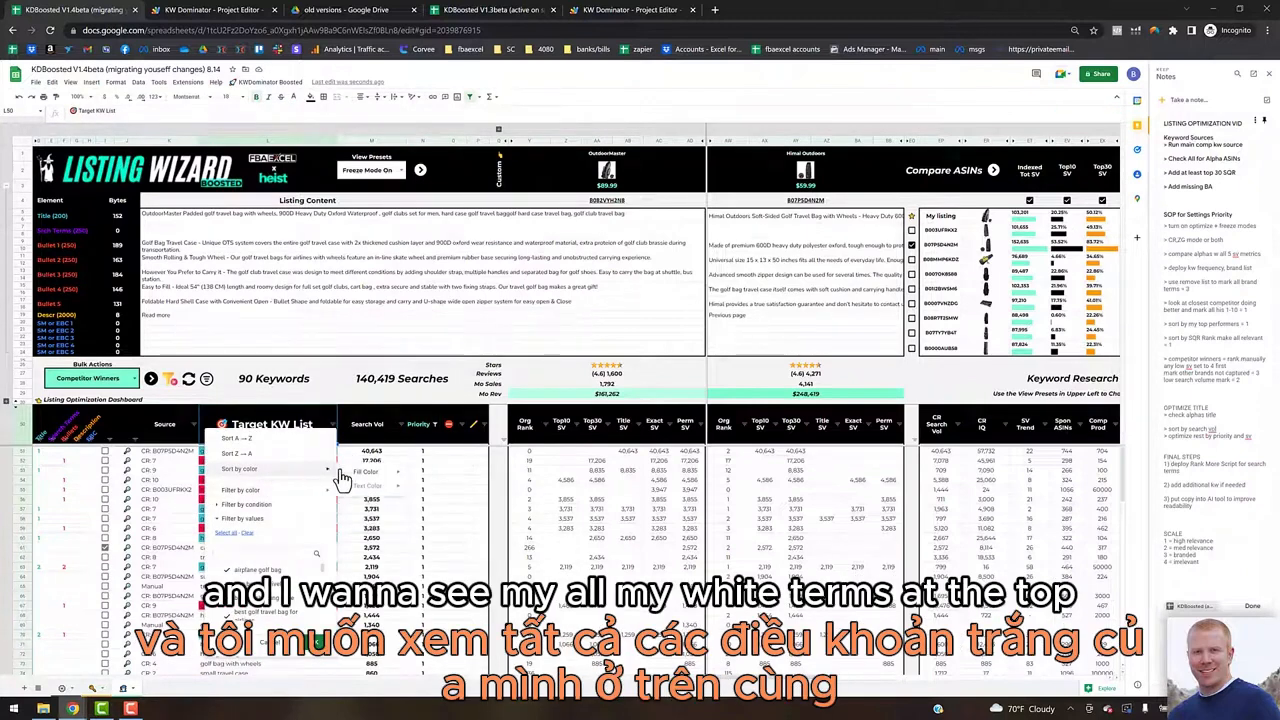
pyautogui.moveTo(368, 472)
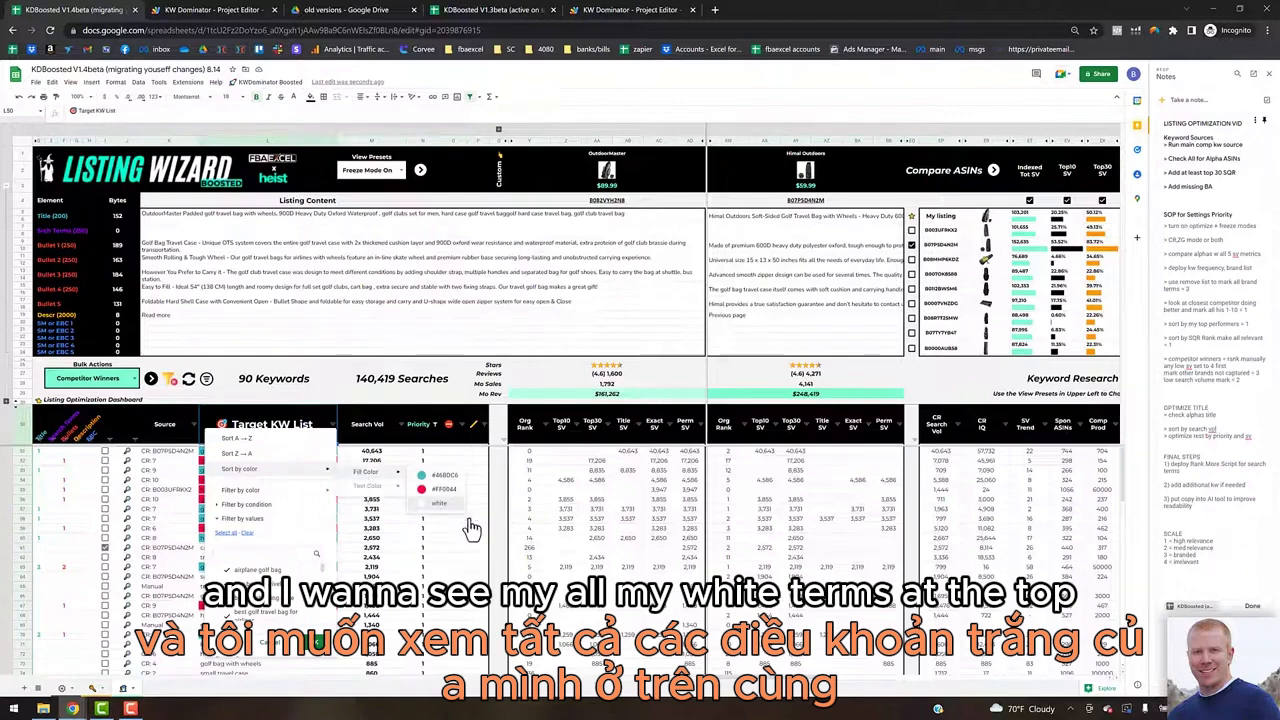
pyautogui.click(428, 503)
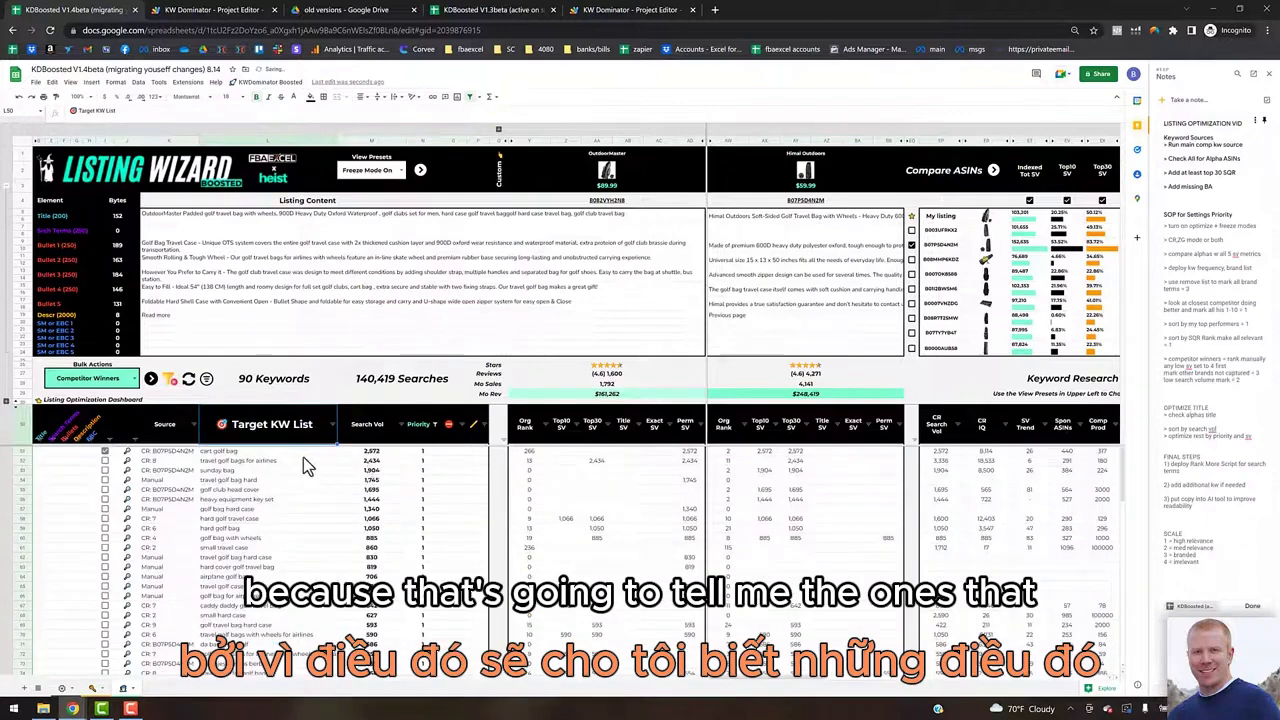
pyautogui.scroll(-10, 278, 600)
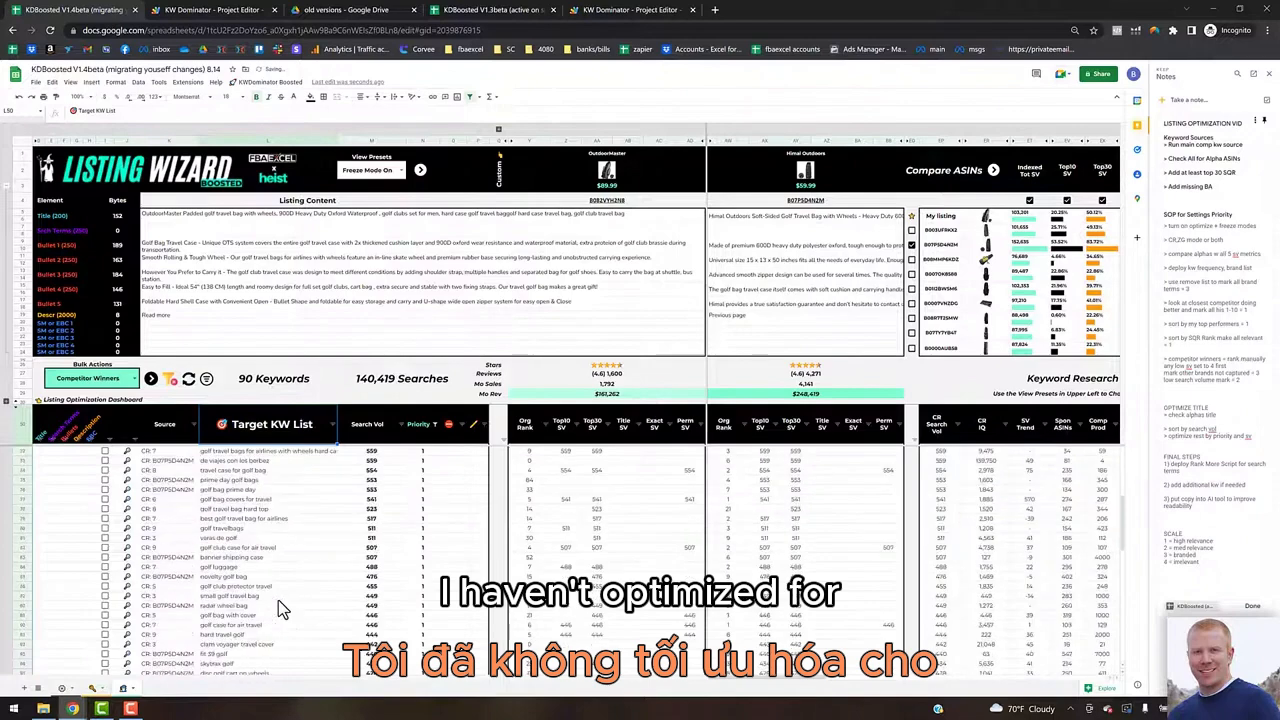
pyautogui.scroll(-1, 278, 600)
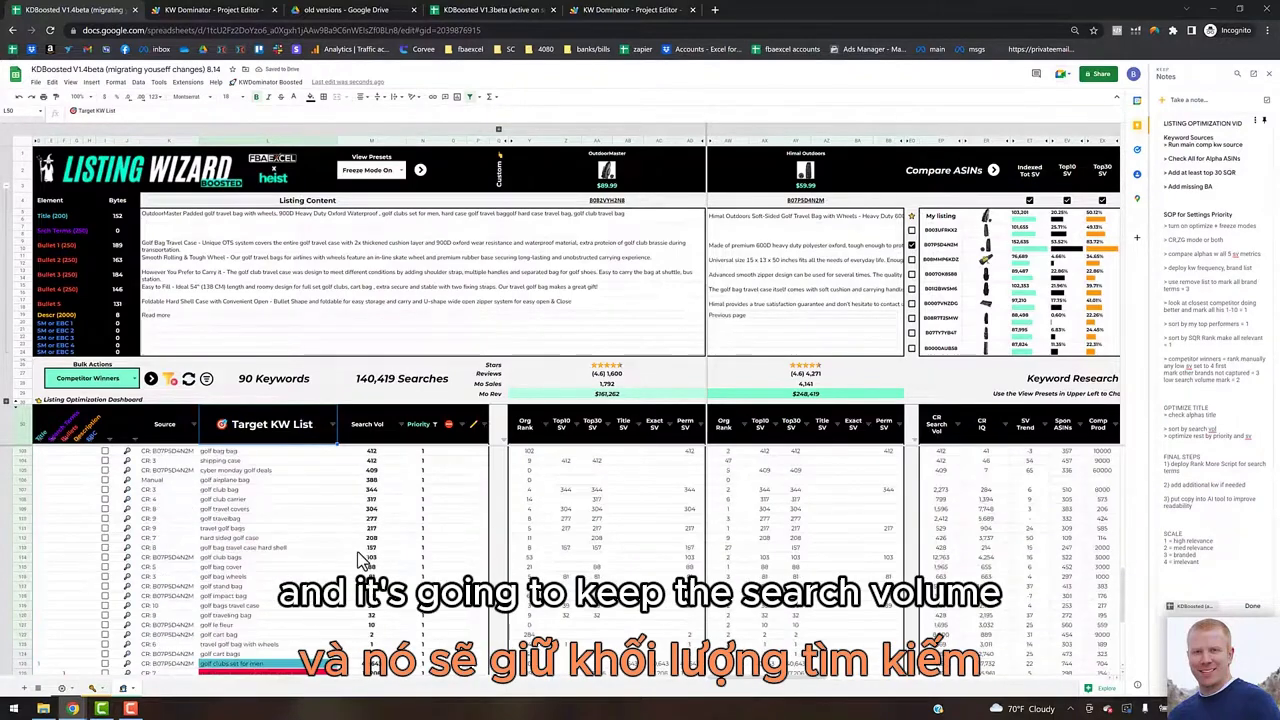
pyautogui.scroll(15, 370, 485)
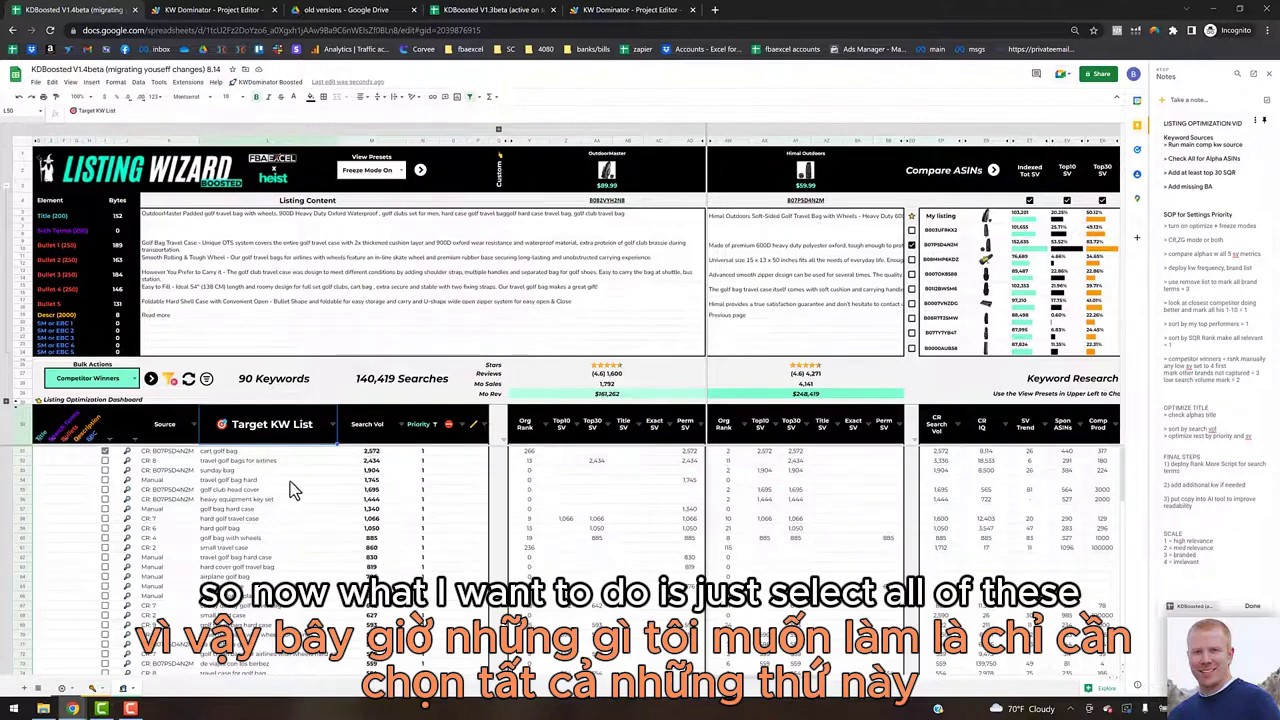
# Copy the uncolored target keywords from "cart golf bag" down to "golf club carrier", leaving out those with lower search volume.
pyautogui.click(280, 452)
pyautogui.scroll(-7, 315, 532)
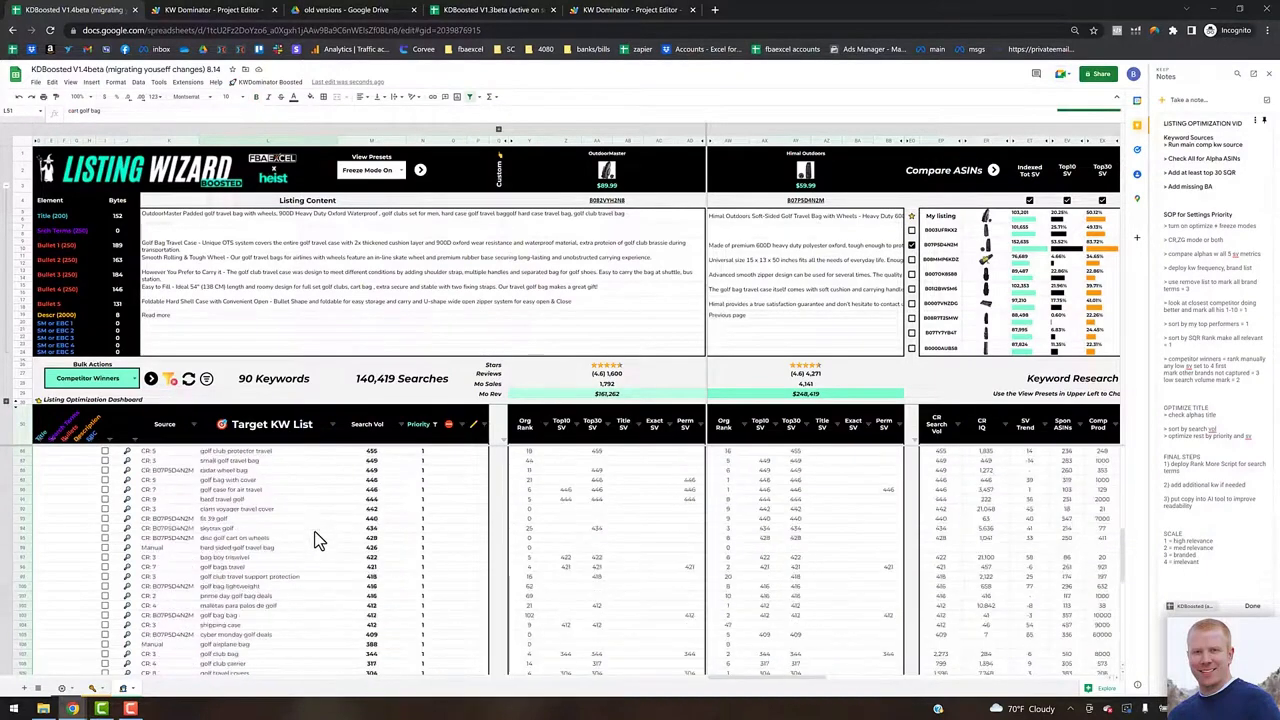
pyautogui.scroll(-6, 315, 540)
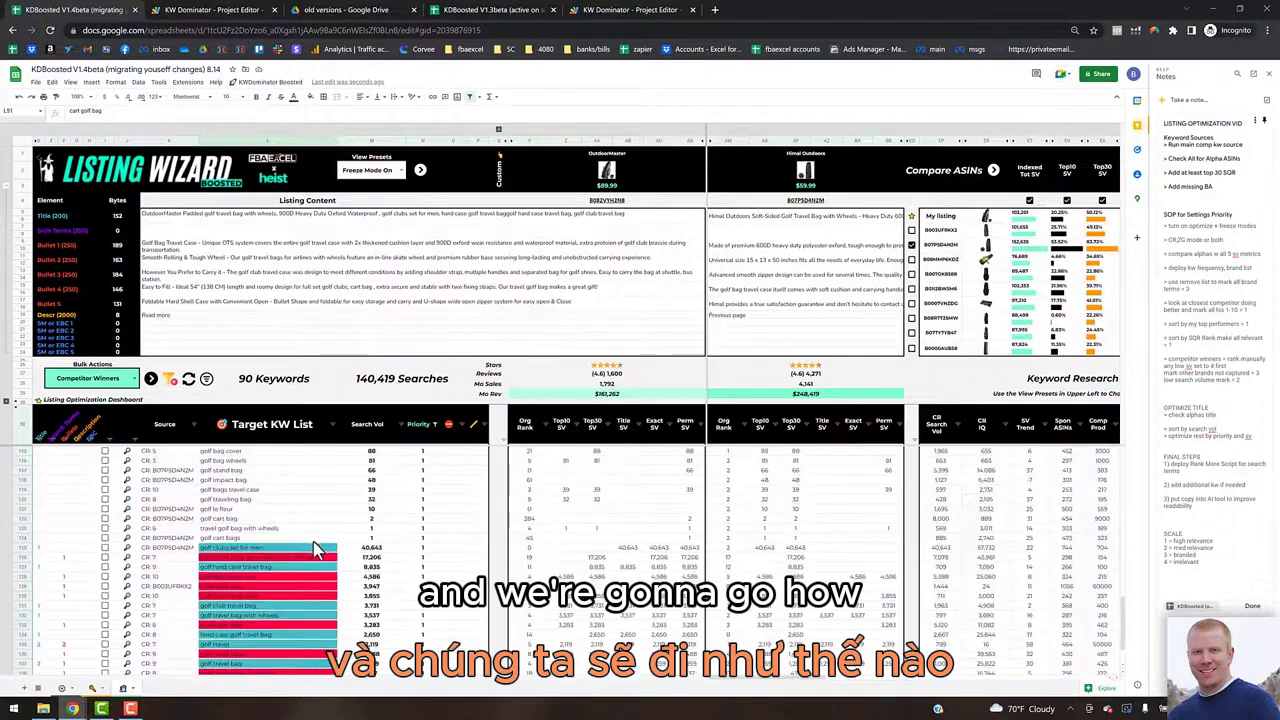
pyautogui.scroll(2, 337, 534)
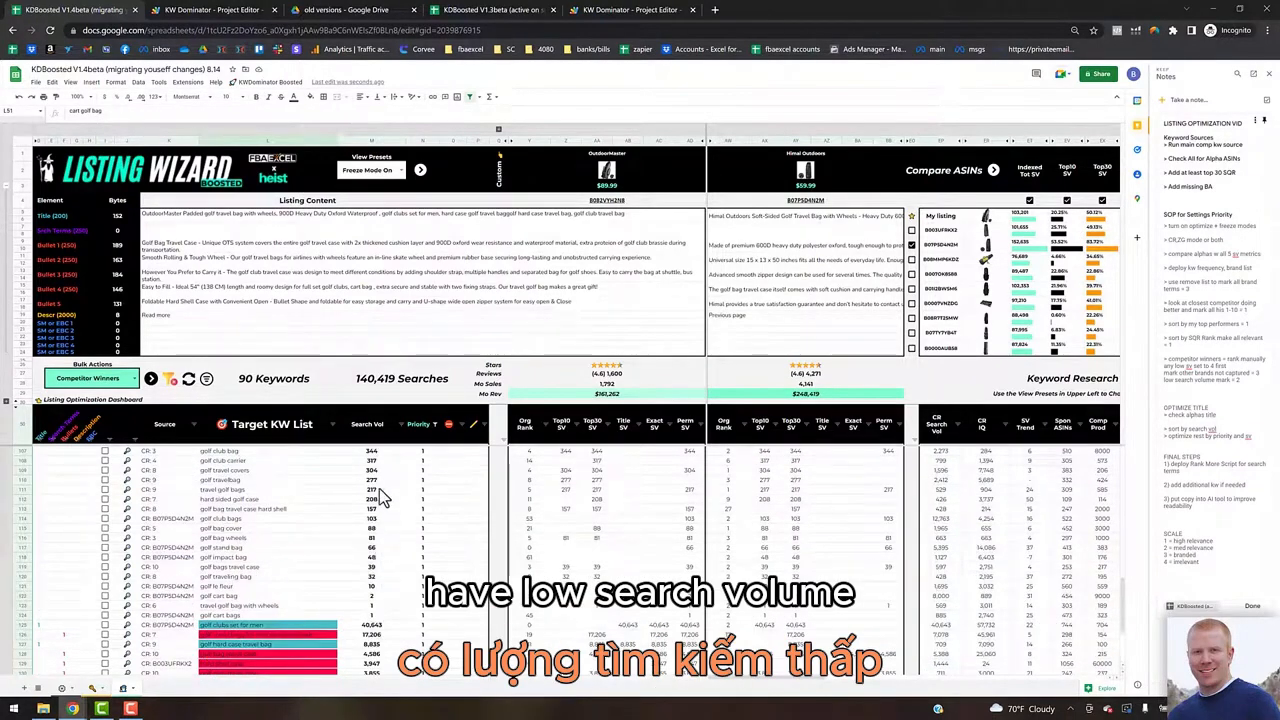
pyautogui.scroll(2, 380, 497)
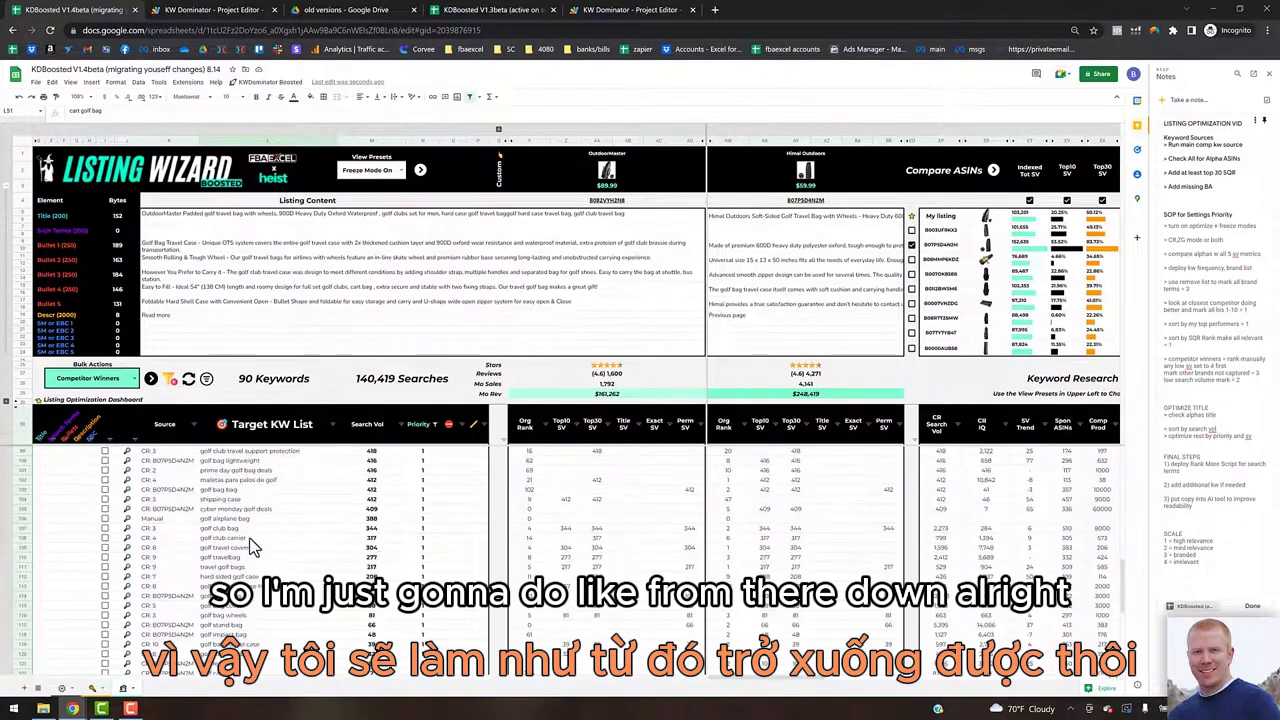
pyautogui.keyDown('shift'); pyautogui.click(243, 540); pyautogui.keyUp('shift')
pyautogui.hotkey('ctrl', 'c')
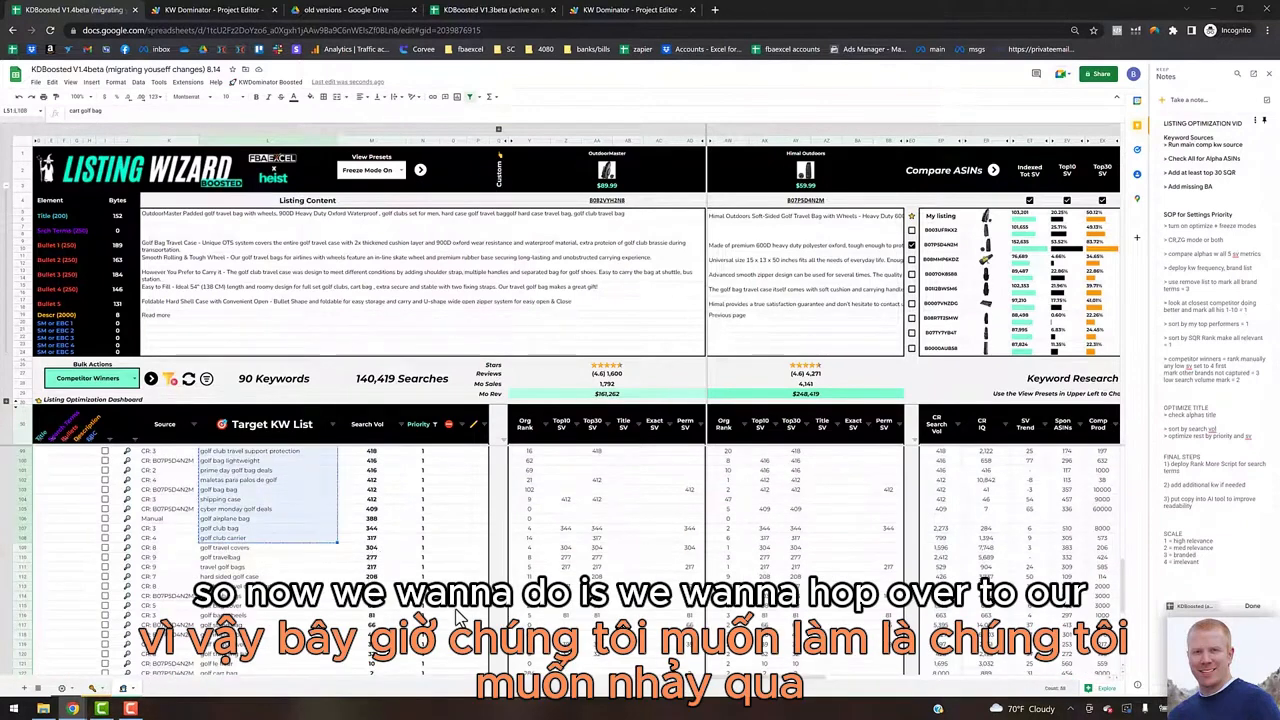
# Go to the start of the Rank More List and clear the filter on the keyword table.
pyautogui.moveTo(815, 678); pyautogui.dragTo(1034, 671)
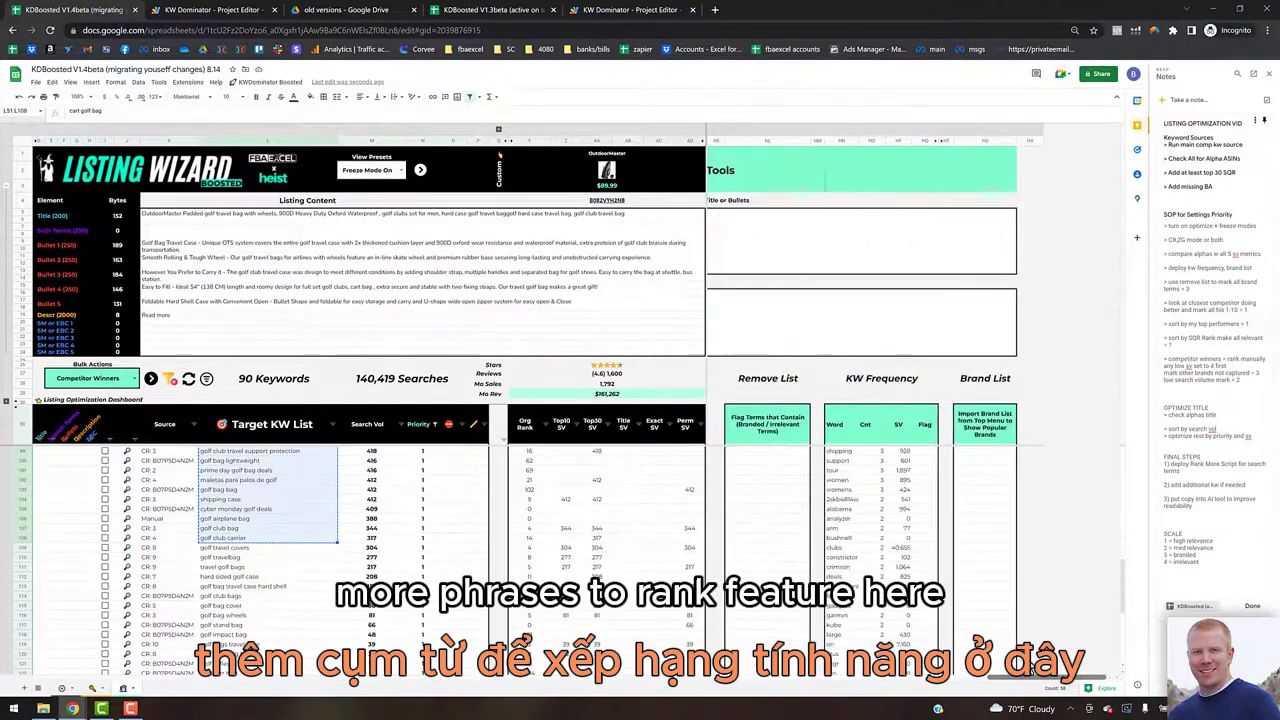
pyautogui.hscroll(-5, 1000, 640)
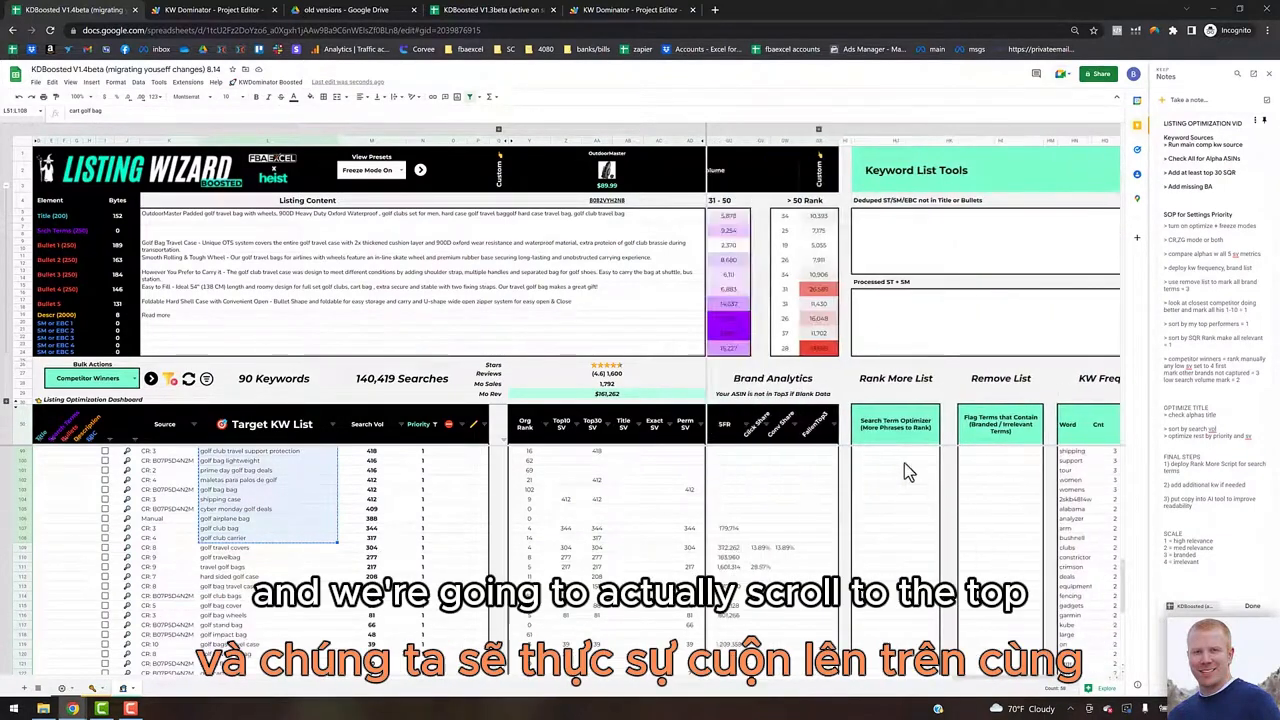
pyautogui.click(924, 455)
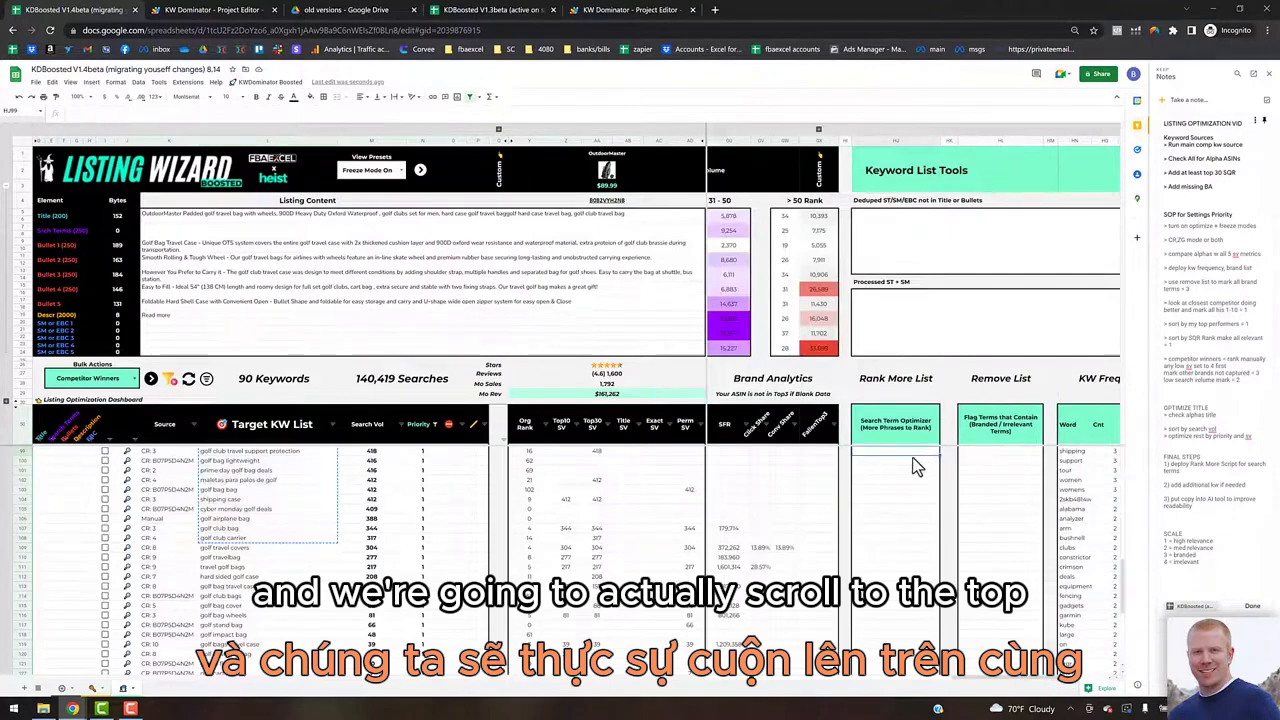
pyautogui.scroll(3, 920, 450)
pyautogui.scroll(15, 920, 460)
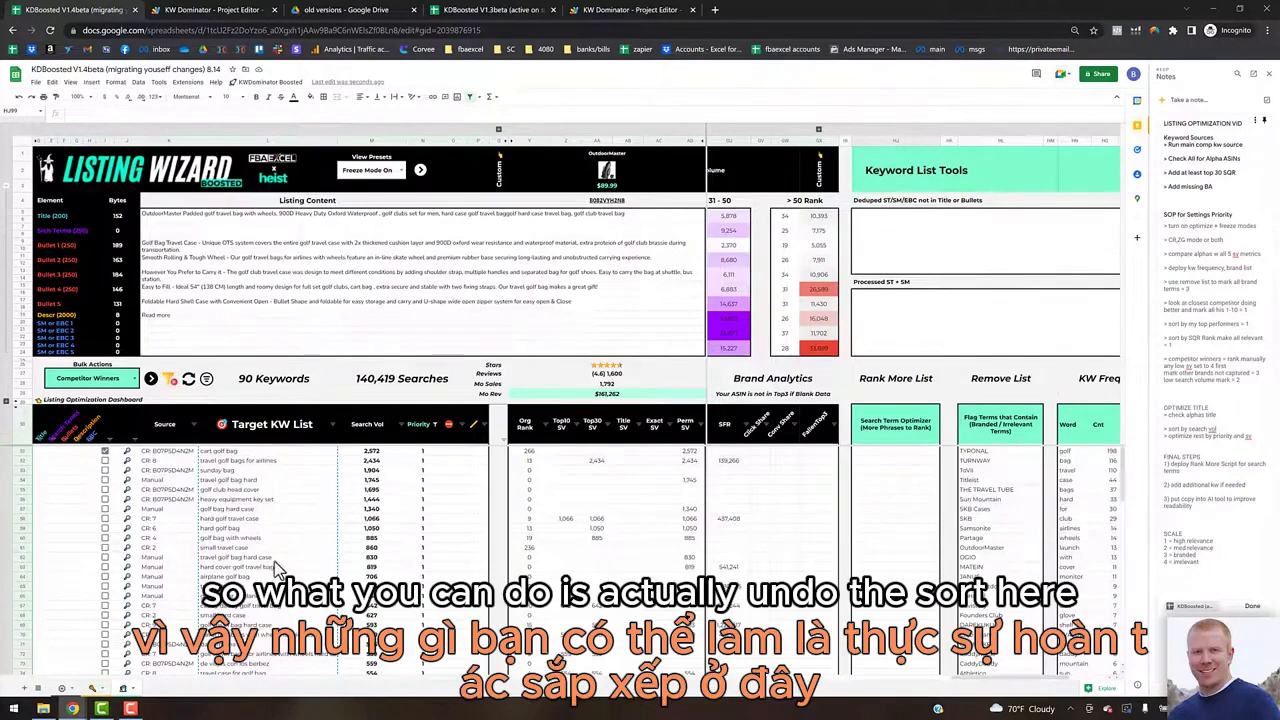
pyautogui.click(170, 380)
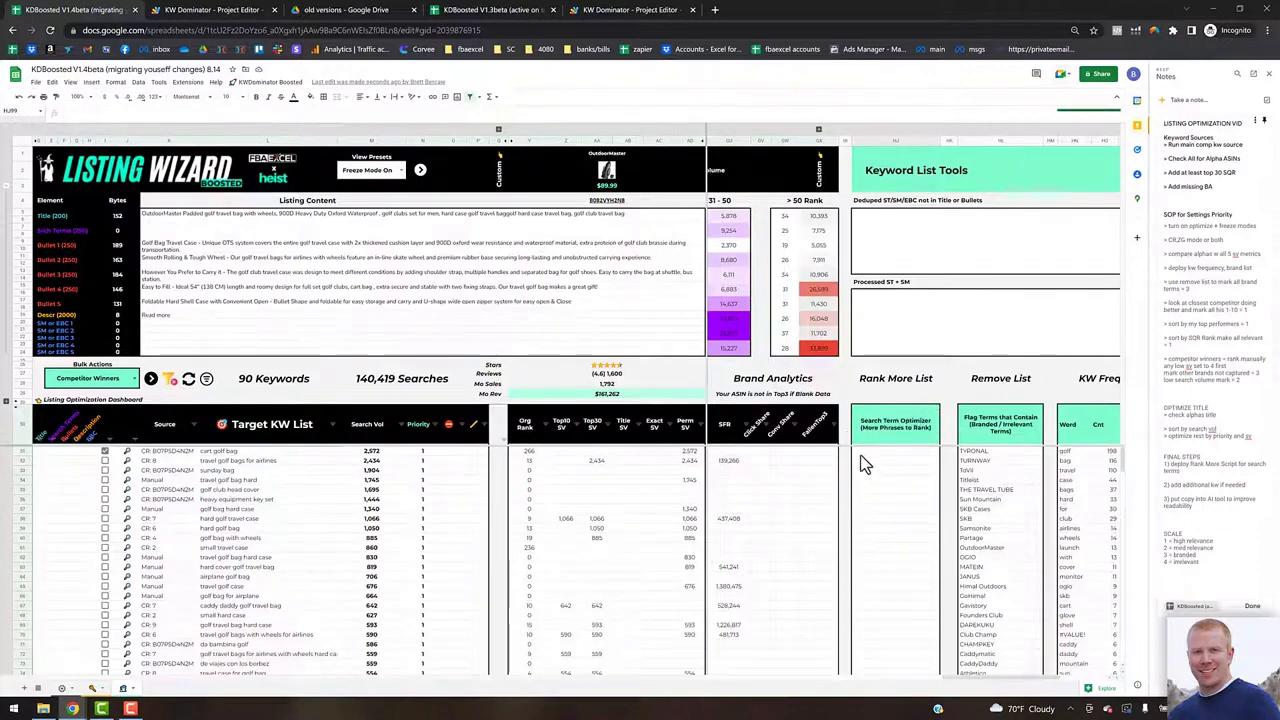
# Paste the copied keywords as values into the Search Term Optimizer column, starting in its first row, and check the list.
pyautogui.click(893, 460)
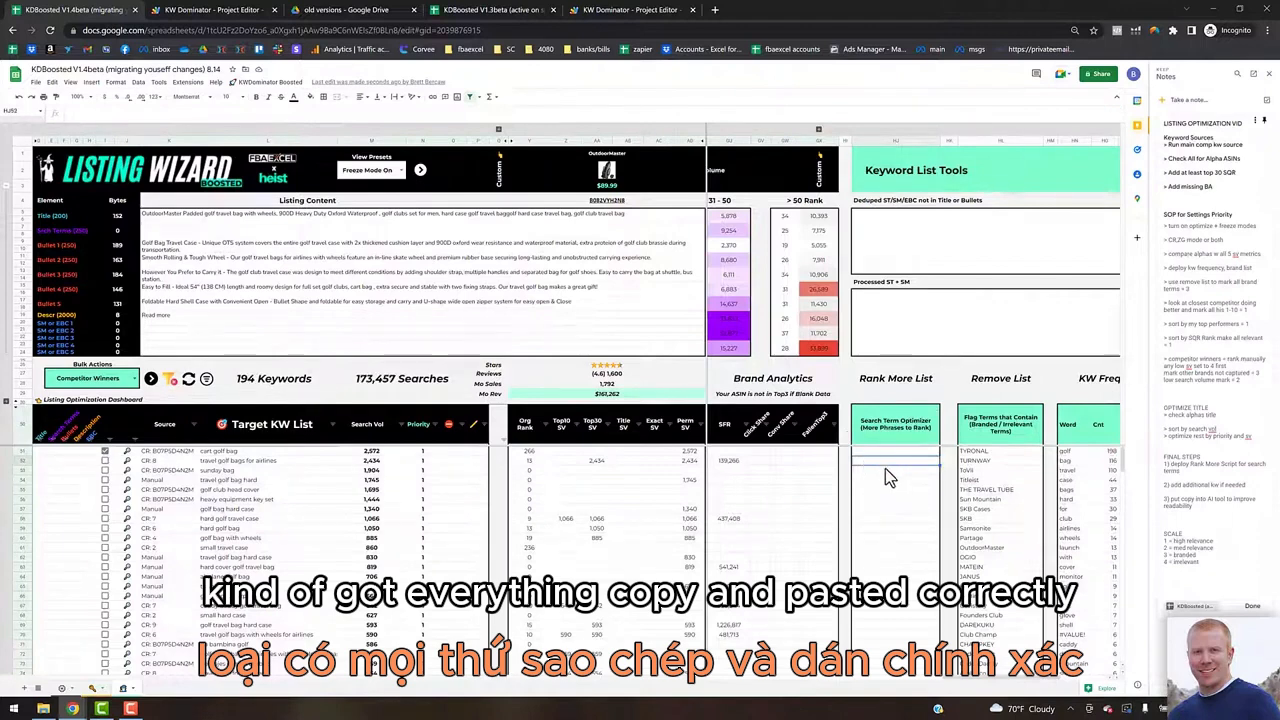
pyautogui.press('Up')
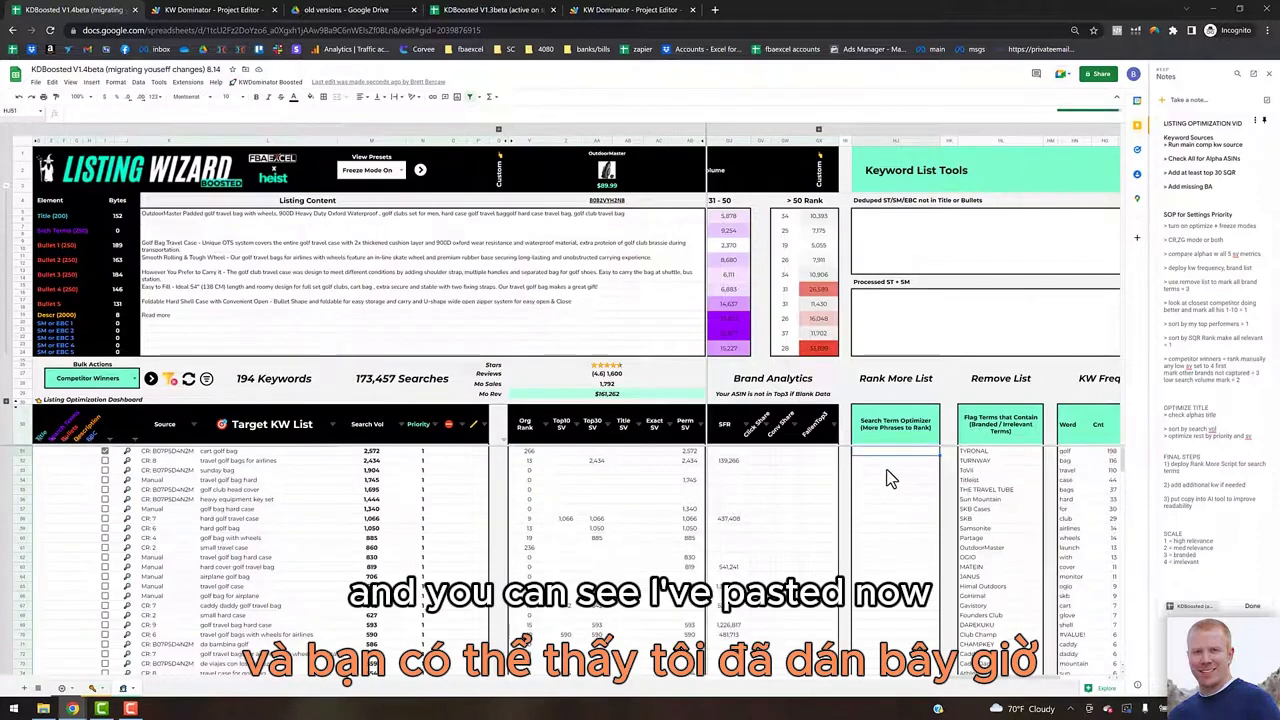
pyautogui.hotkey('ctrl', 'shift', 'v')
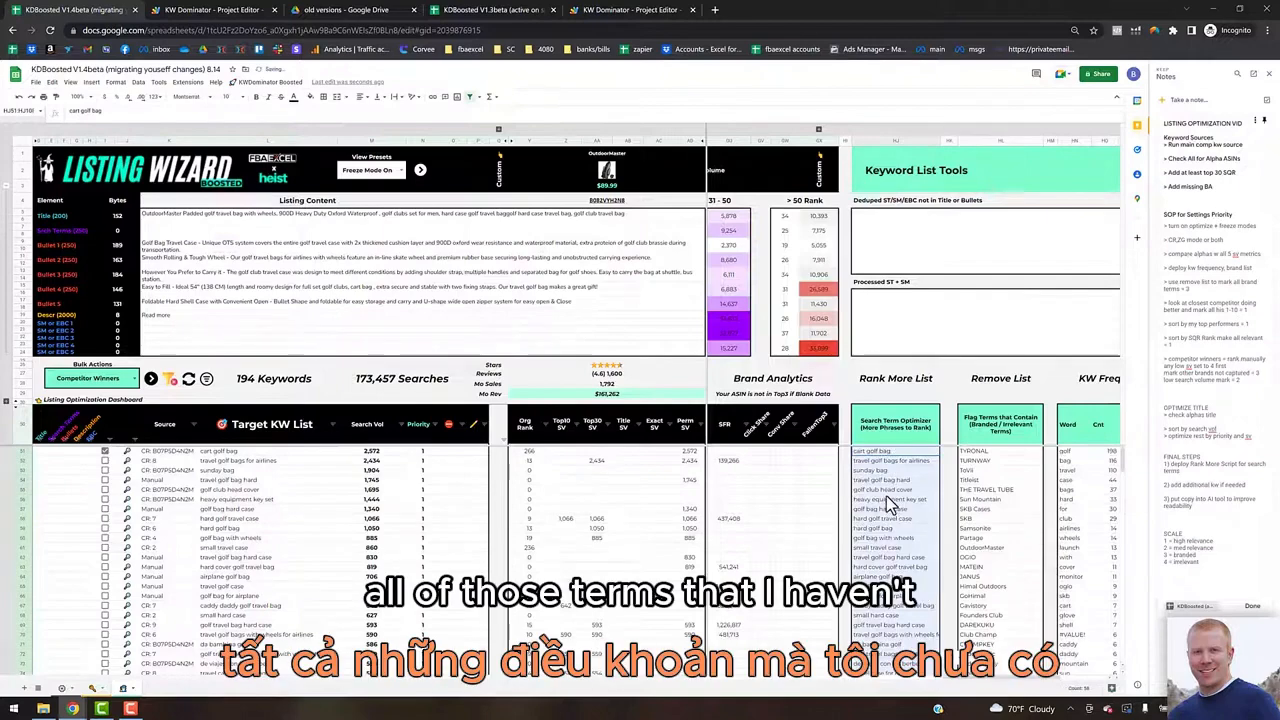
pyautogui.scroll(-10, 886, 505)
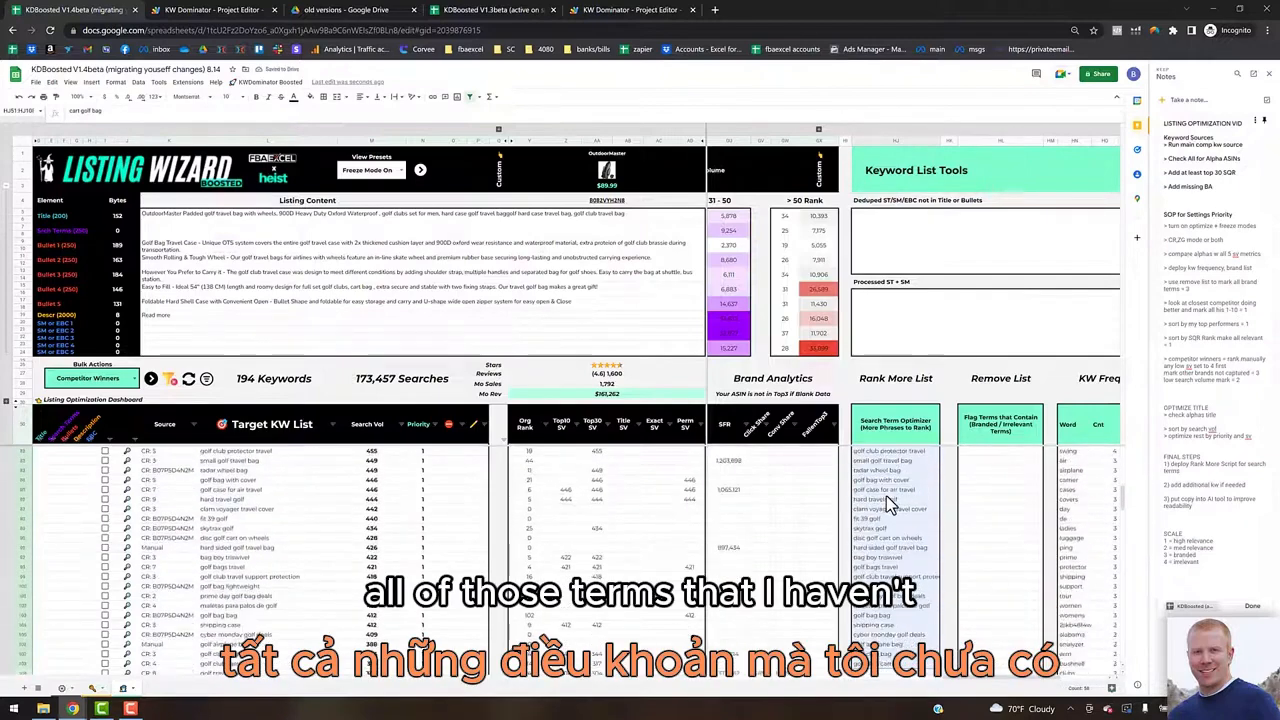
pyautogui.scroll(2, 880, 493)
pyautogui.scroll(2, 877, 491)
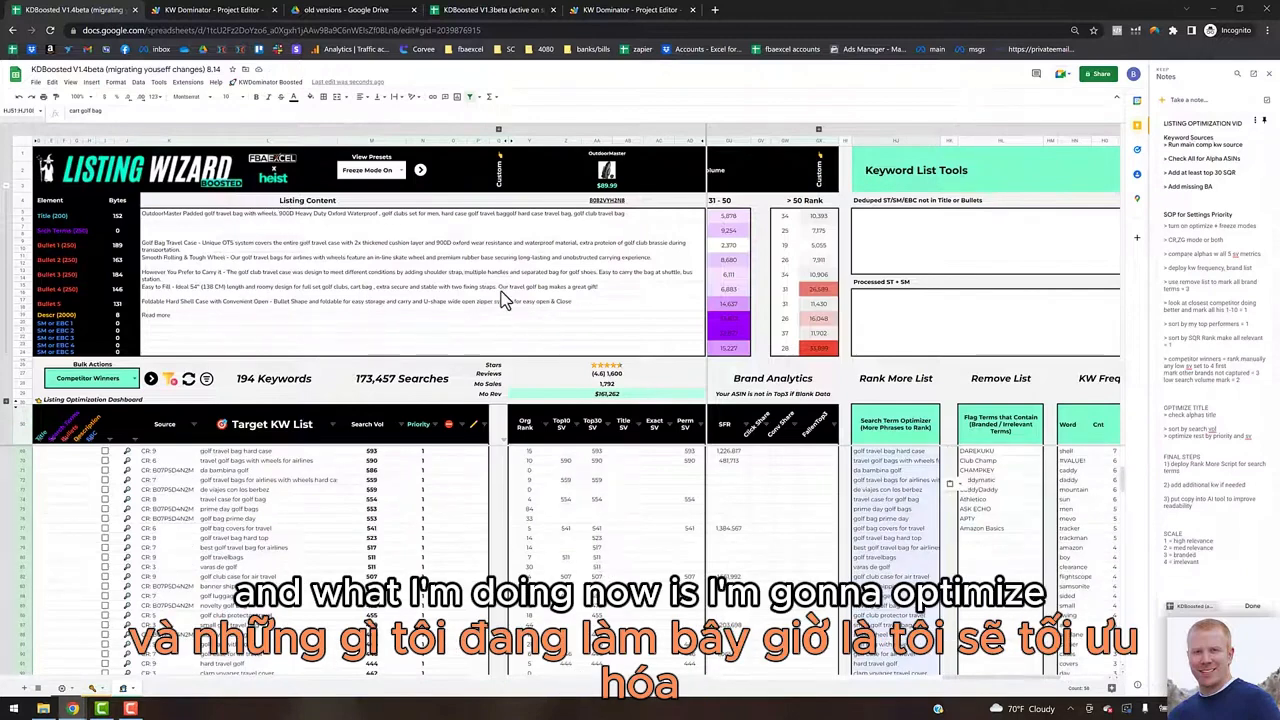
# Run Process Phrase List from the Search Term Optimizer tools and close the Keep notes.
pyautogui.click(244, 231)
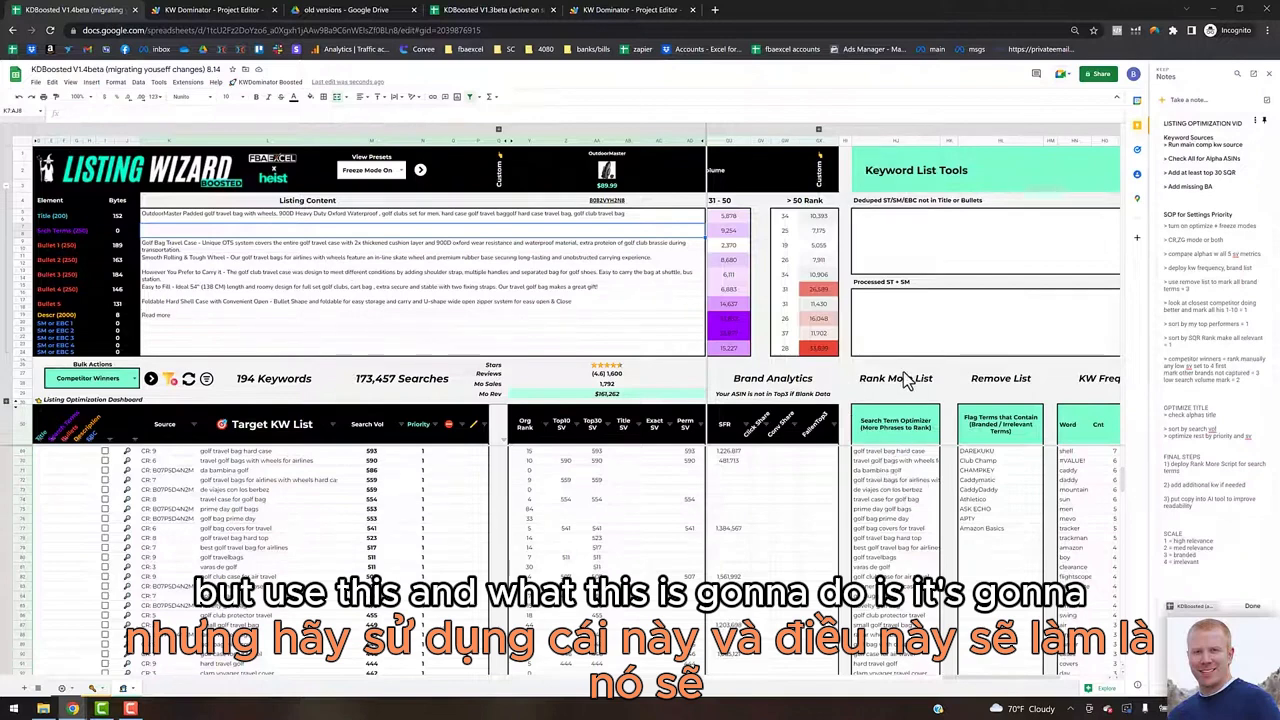
pyautogui.click(270, 82)
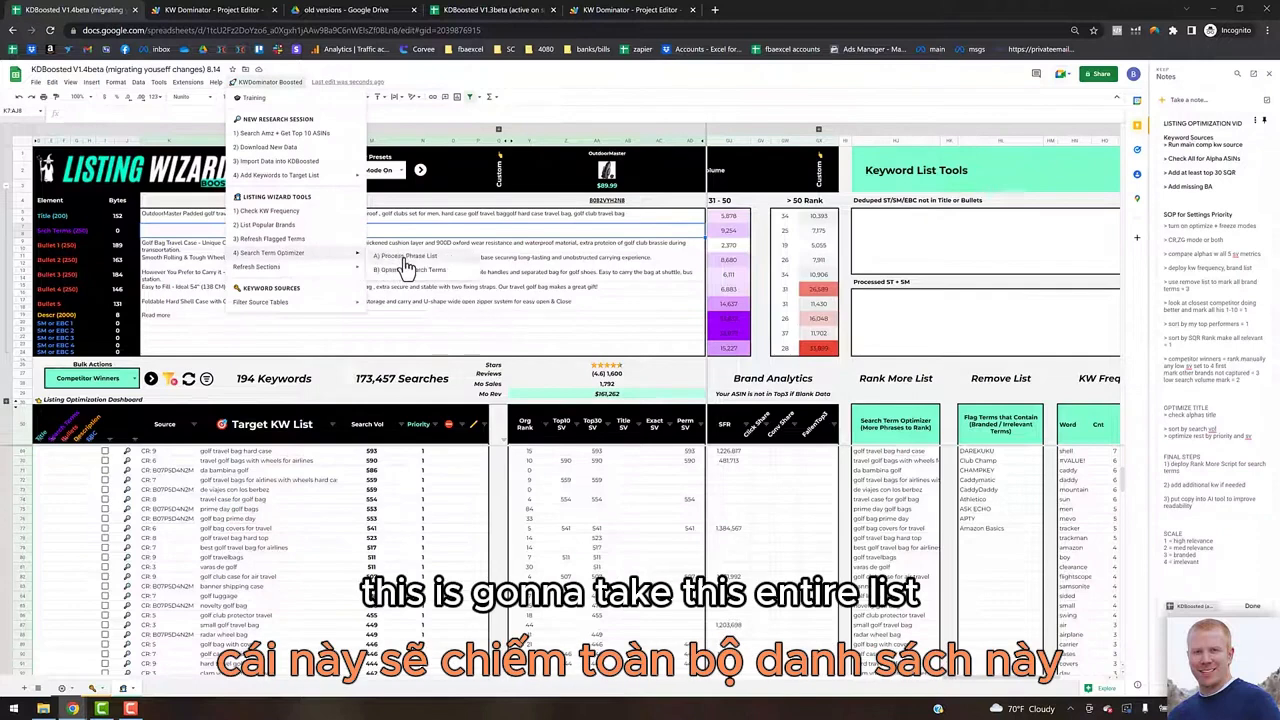
pyautogui.click(405, 266)
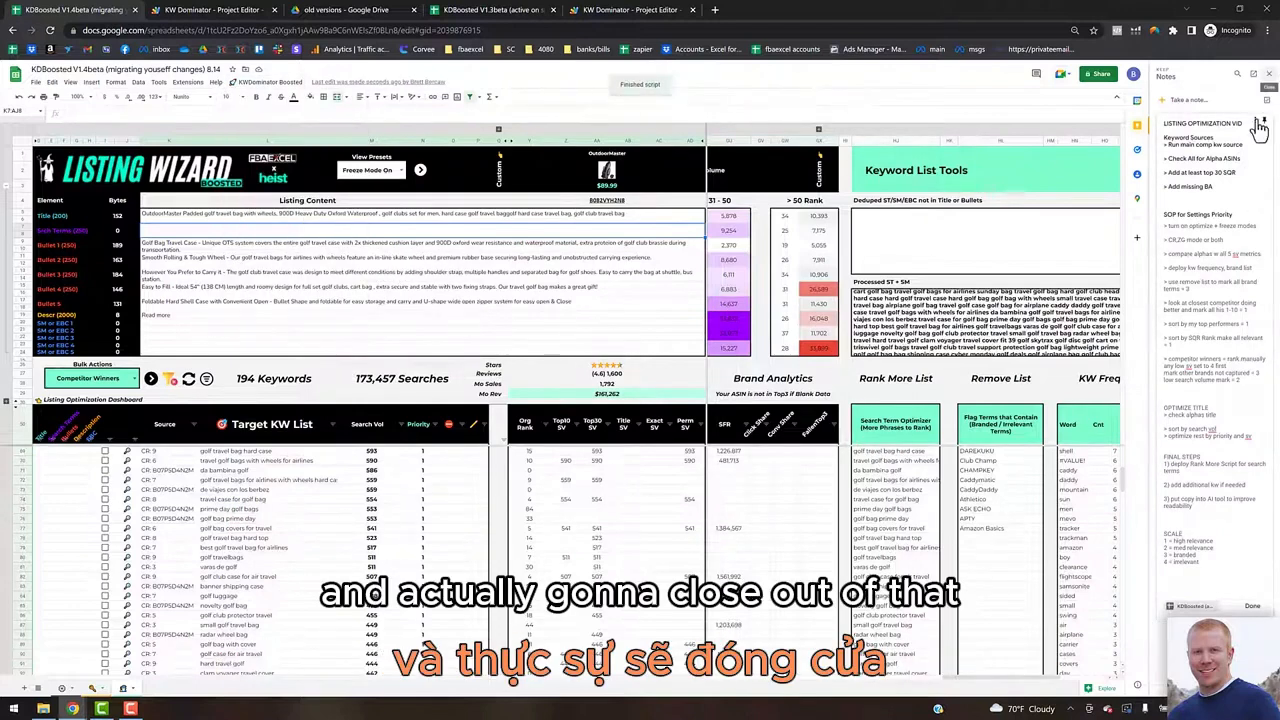
pyautogui.click(1266, 78)
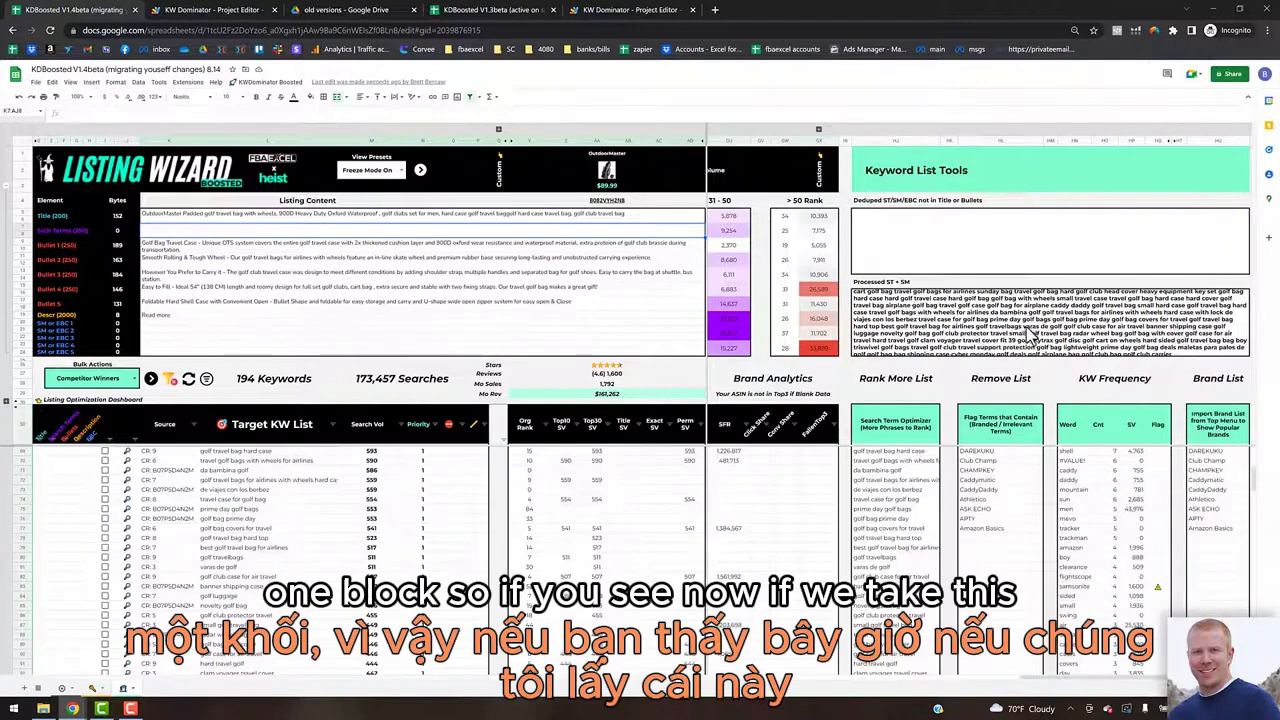
# Copy the Processed ST + SM text block into the listing's search terms field as plain text.
pyautogui.click(997, 328)
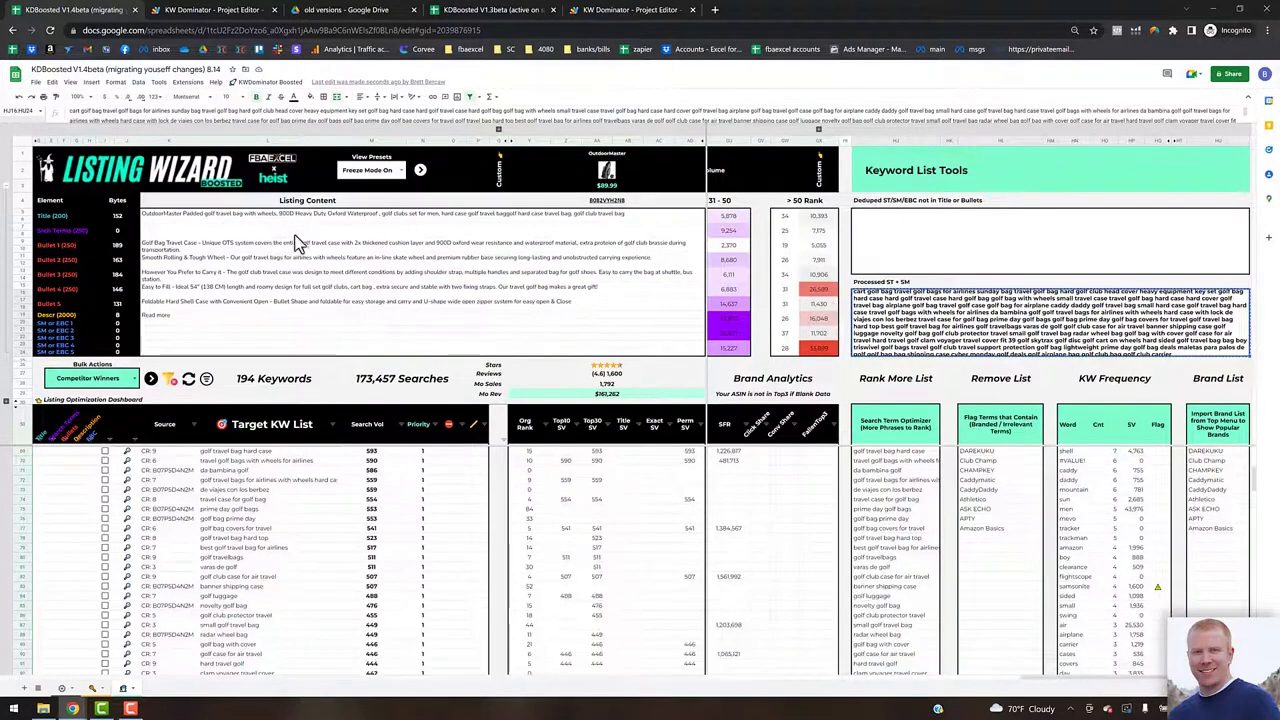
pyautogui.click(168, 228)
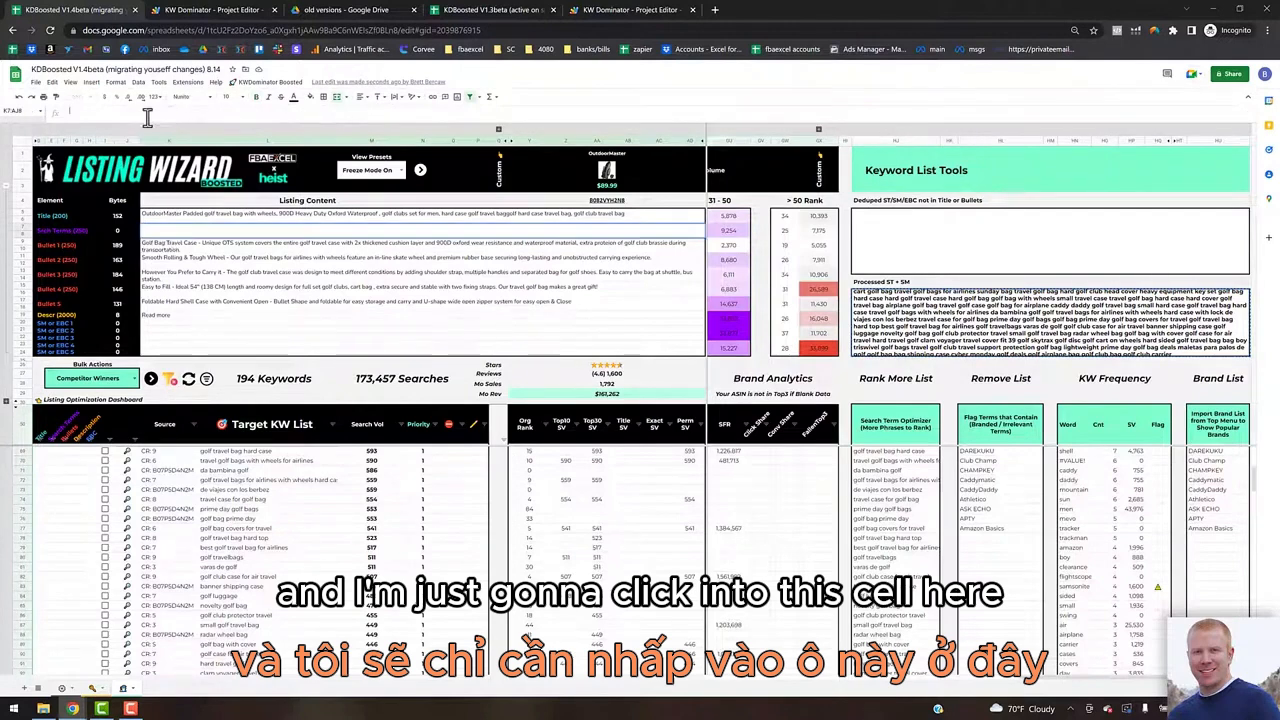
pyautogui.hotkey('ctrl', 'shift', 'v')
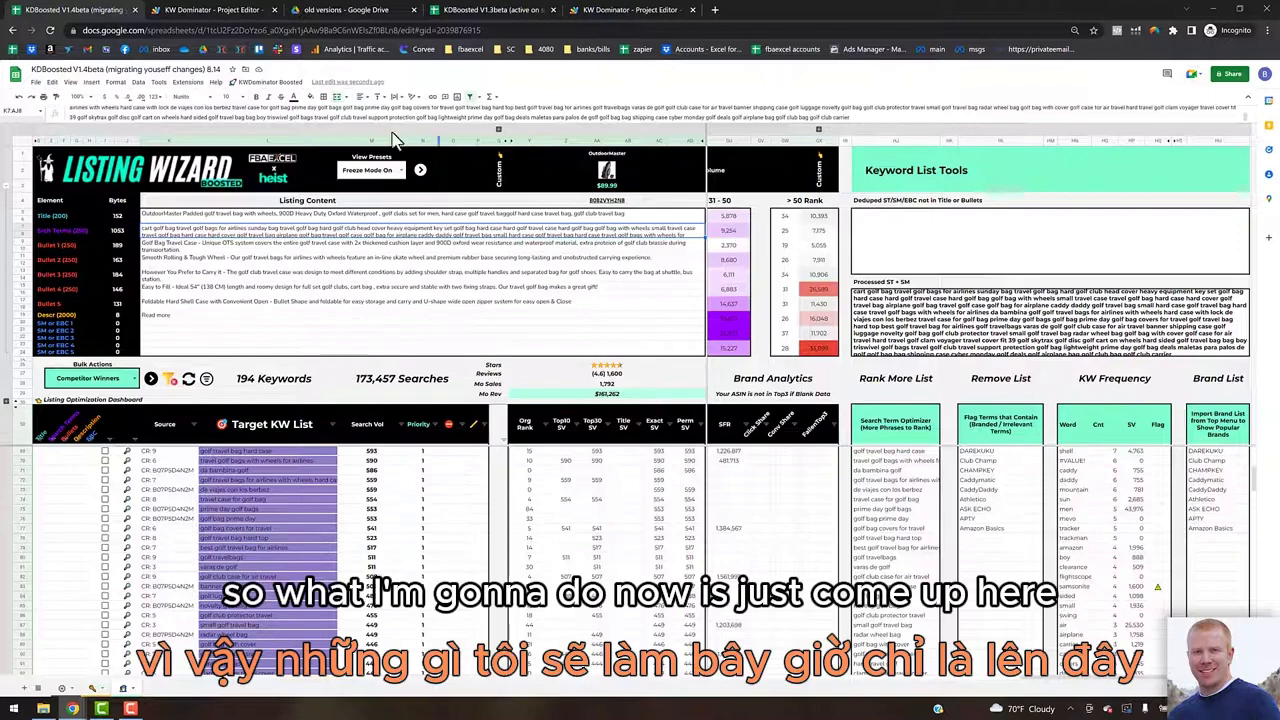
# Run Optimize Search Terms from the Search Term Optimizer tools to dedupe the search terms.
pyautogui.click(278, 84)
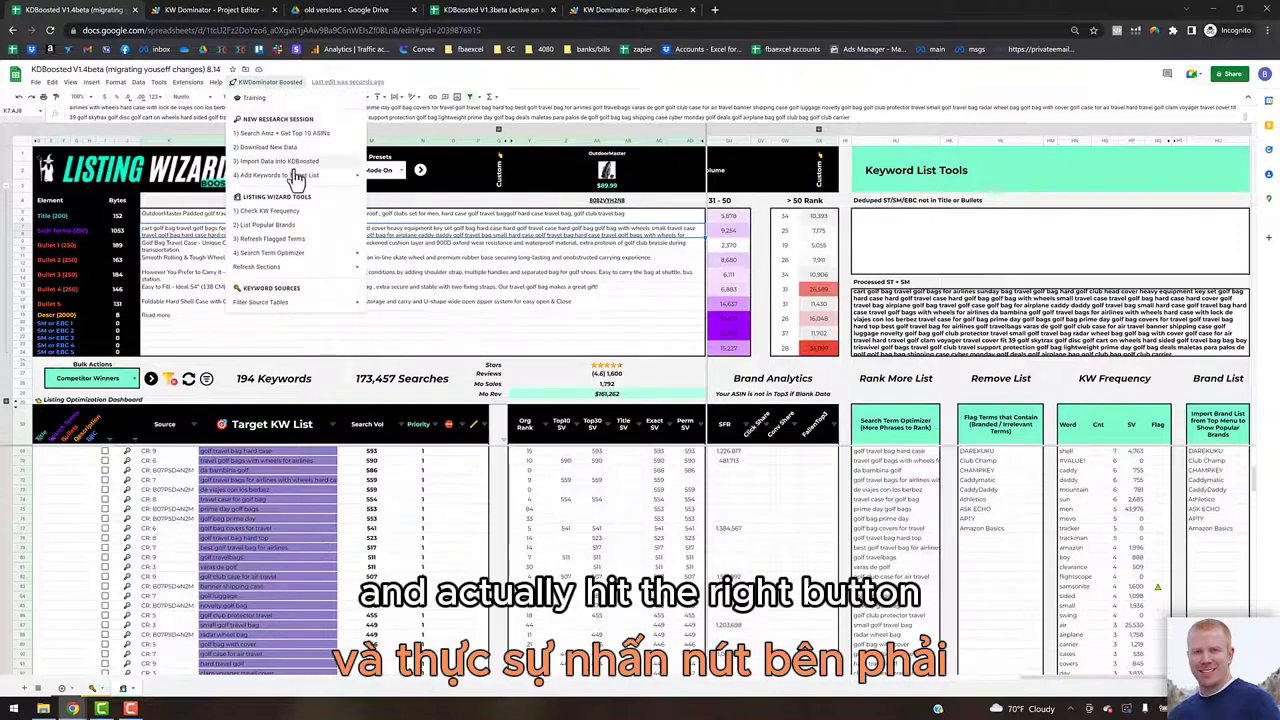
pyautogui.moveTo(320, 177)
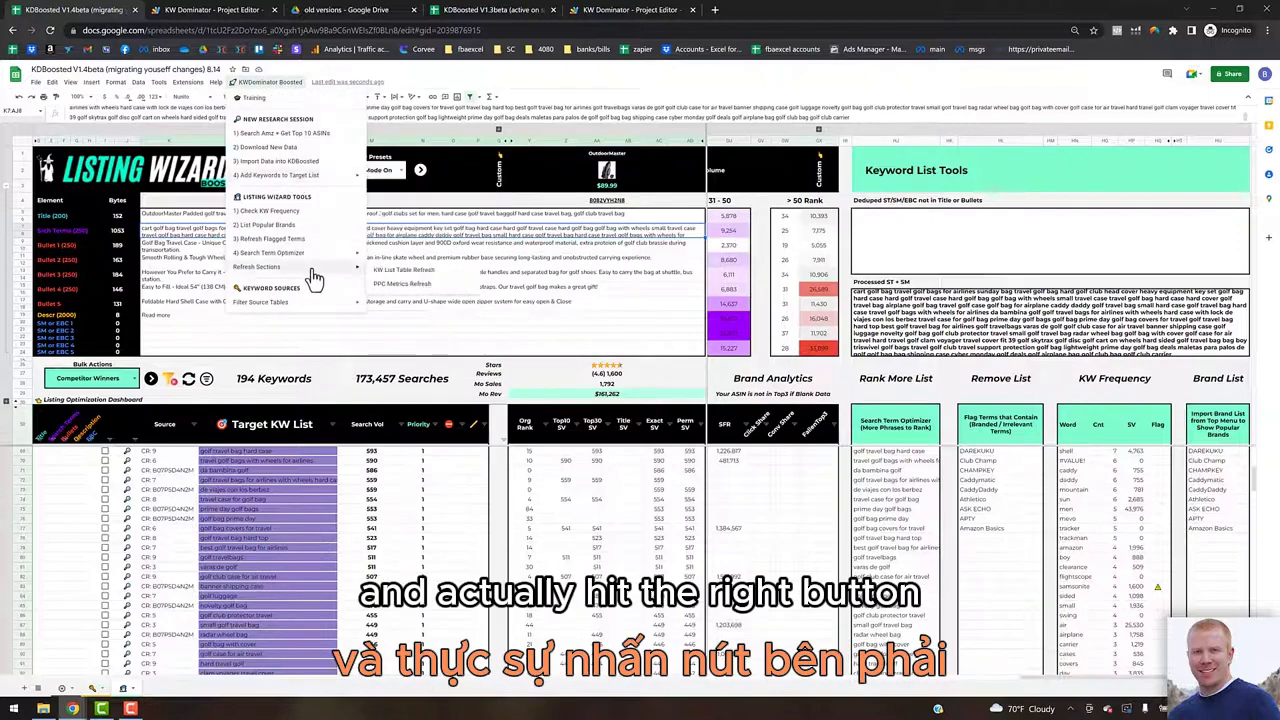
pyautogui.moveTo(314, 254)
pyautogui.click(397, 268)
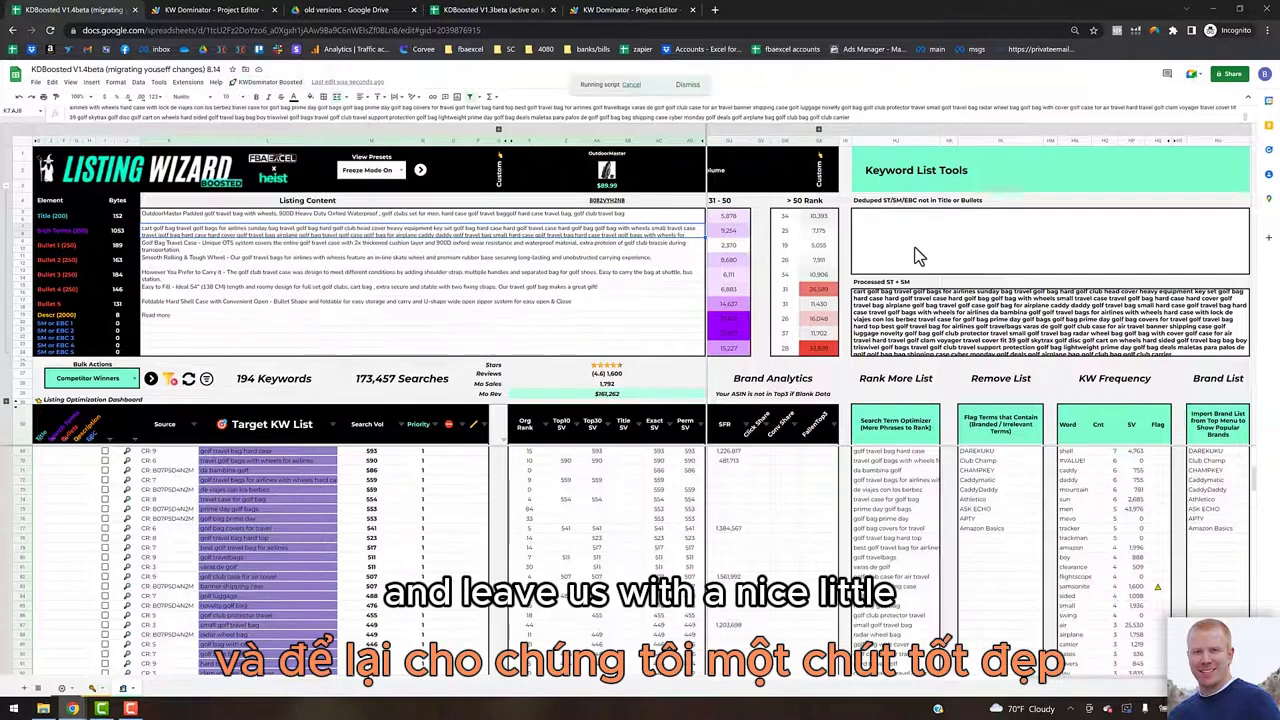
# Copy the full deduplicated keyword text from the Deduped ST/SM/EBC not in Title or Bullets box.
pyautogui.click(1035, 248)
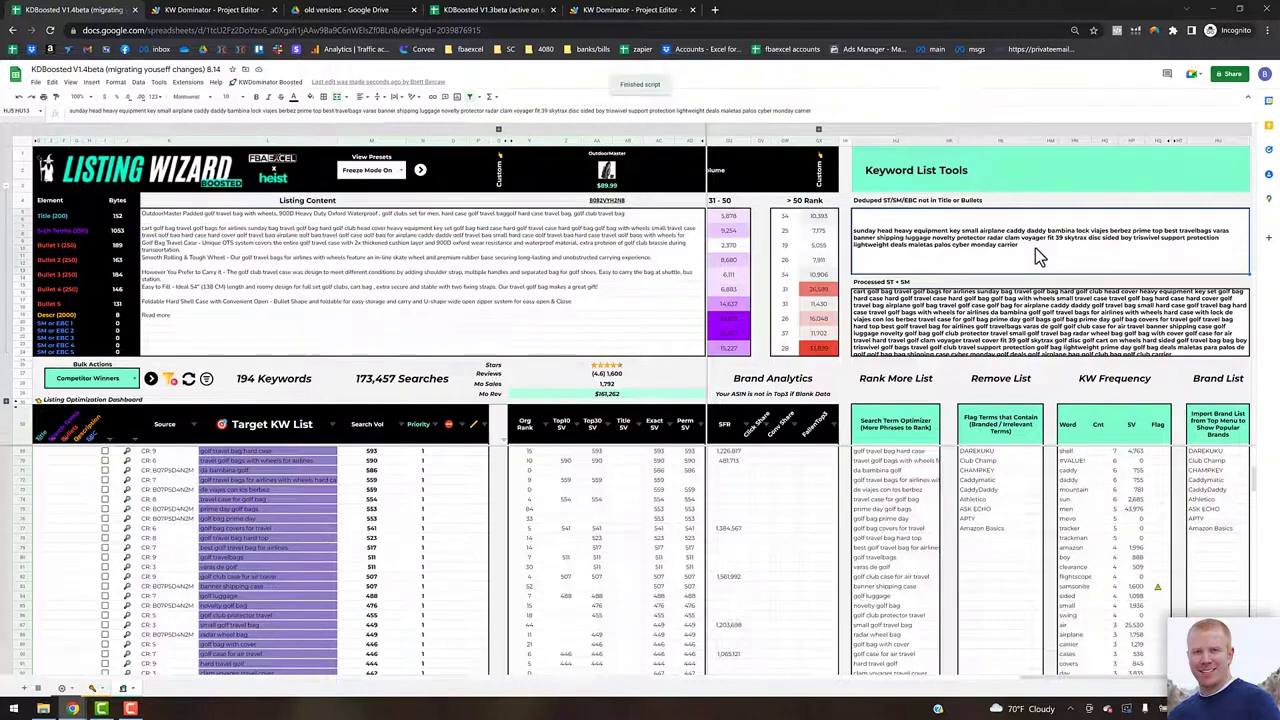
pyautogui.doubleClick(1024, 236)
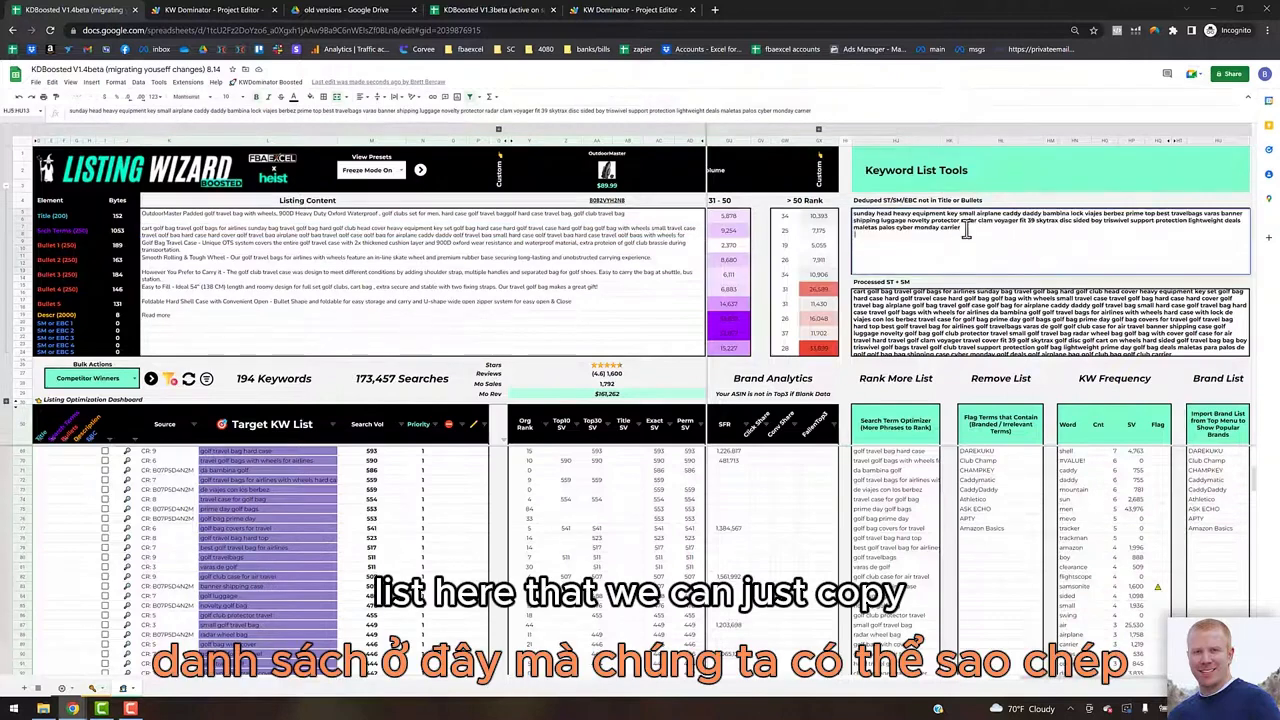
pyautogui.moveTo(960, 229); pyautogui.dragTo(856, 214)
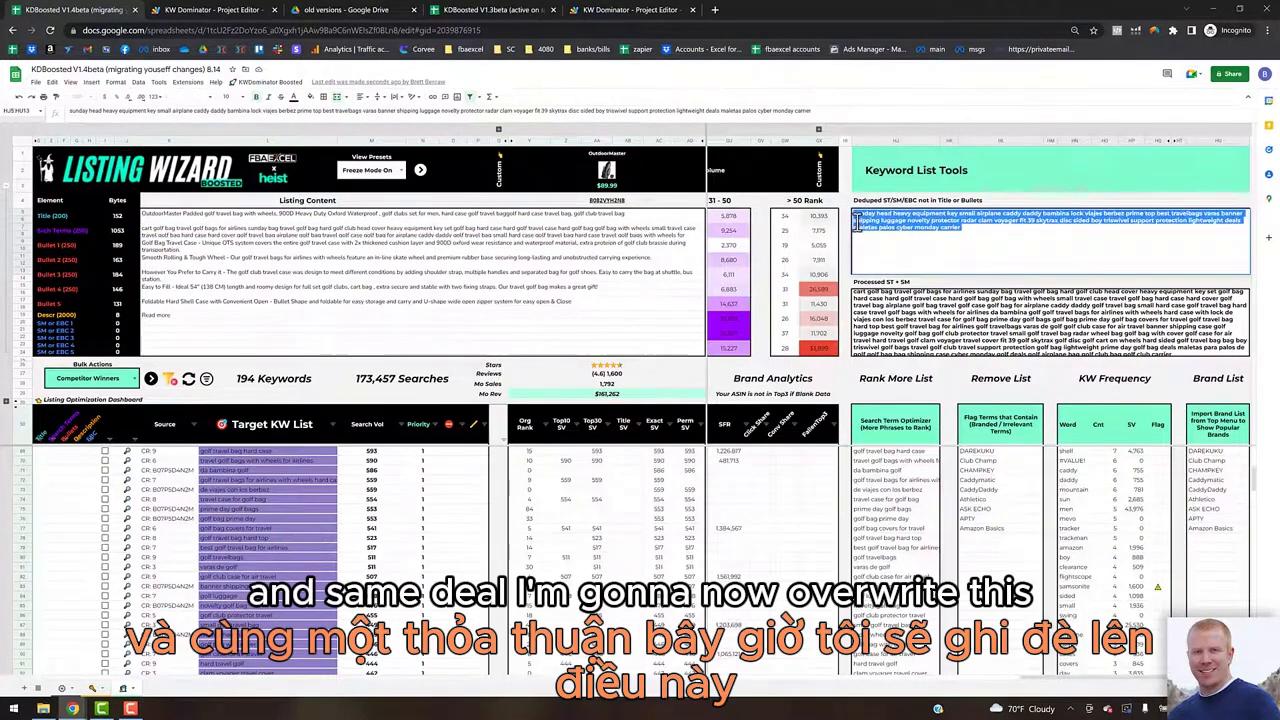
# Overwrite the listing's entire search terms content with the copied deduplicated keywords and check its byte count.
pyautogui.click(247, 230)
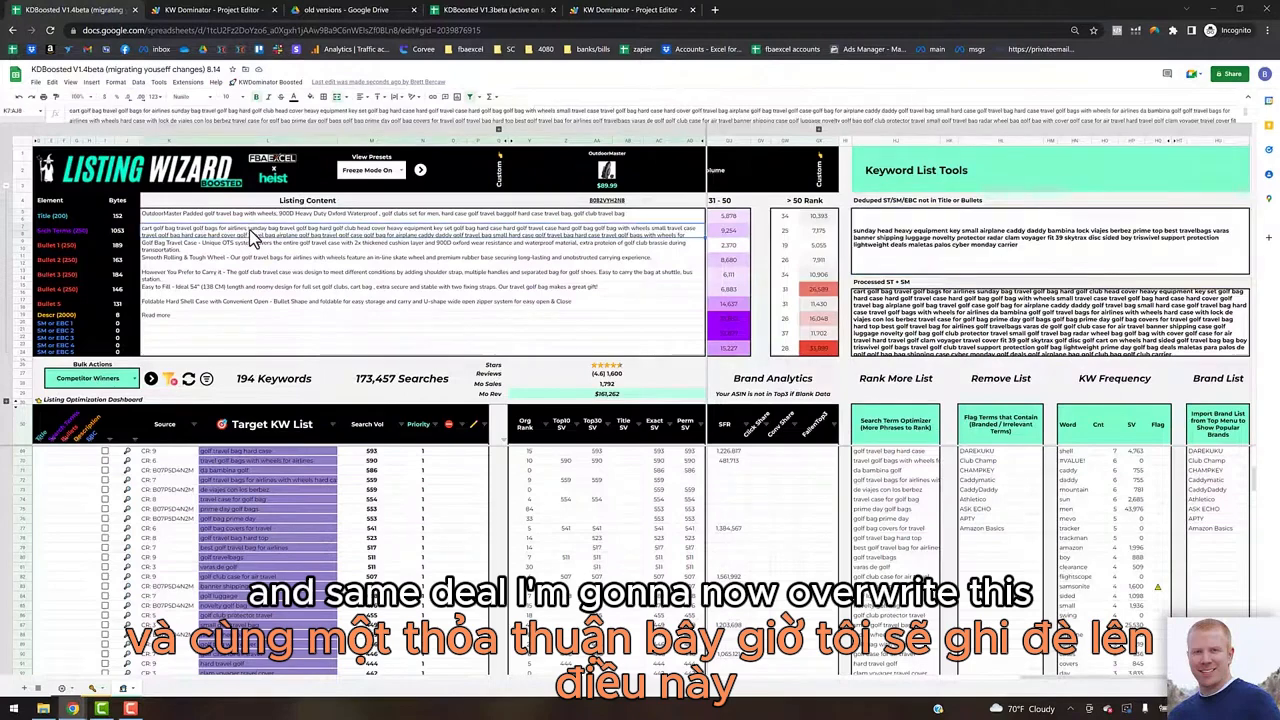
pyautogui.click(298, 116)
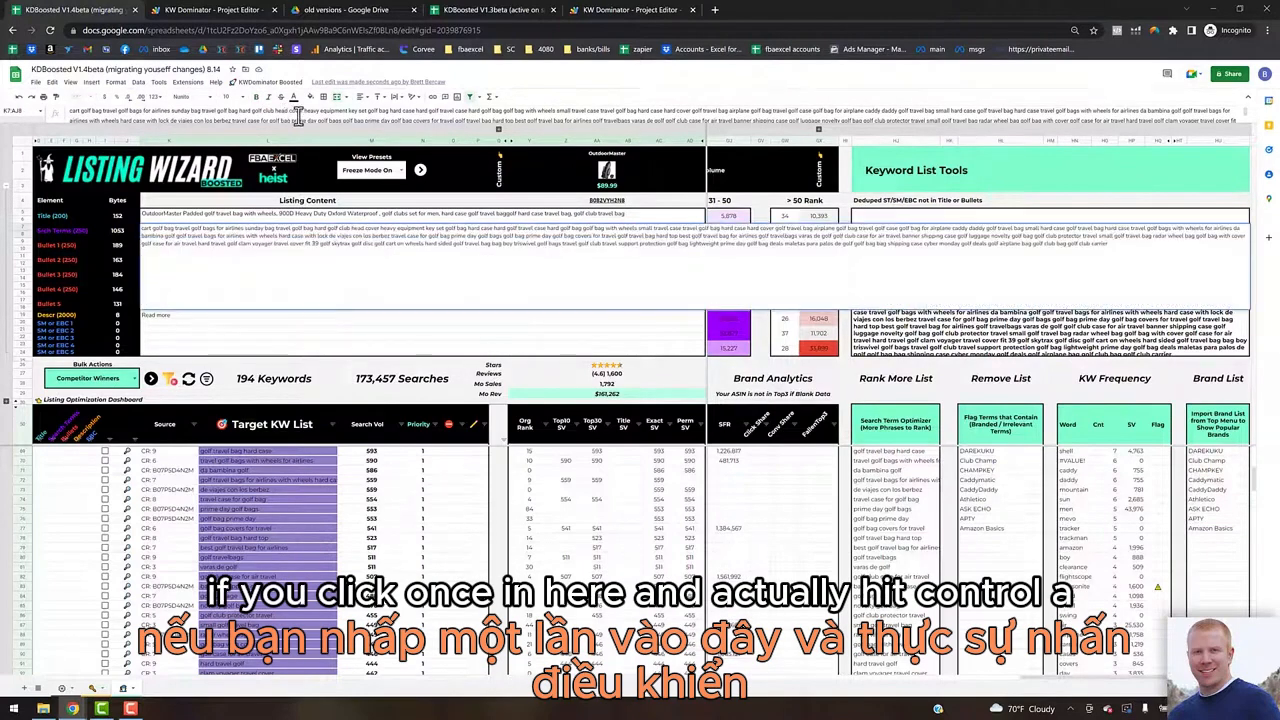
pyautogui.hotkey('ctrl', 'a')
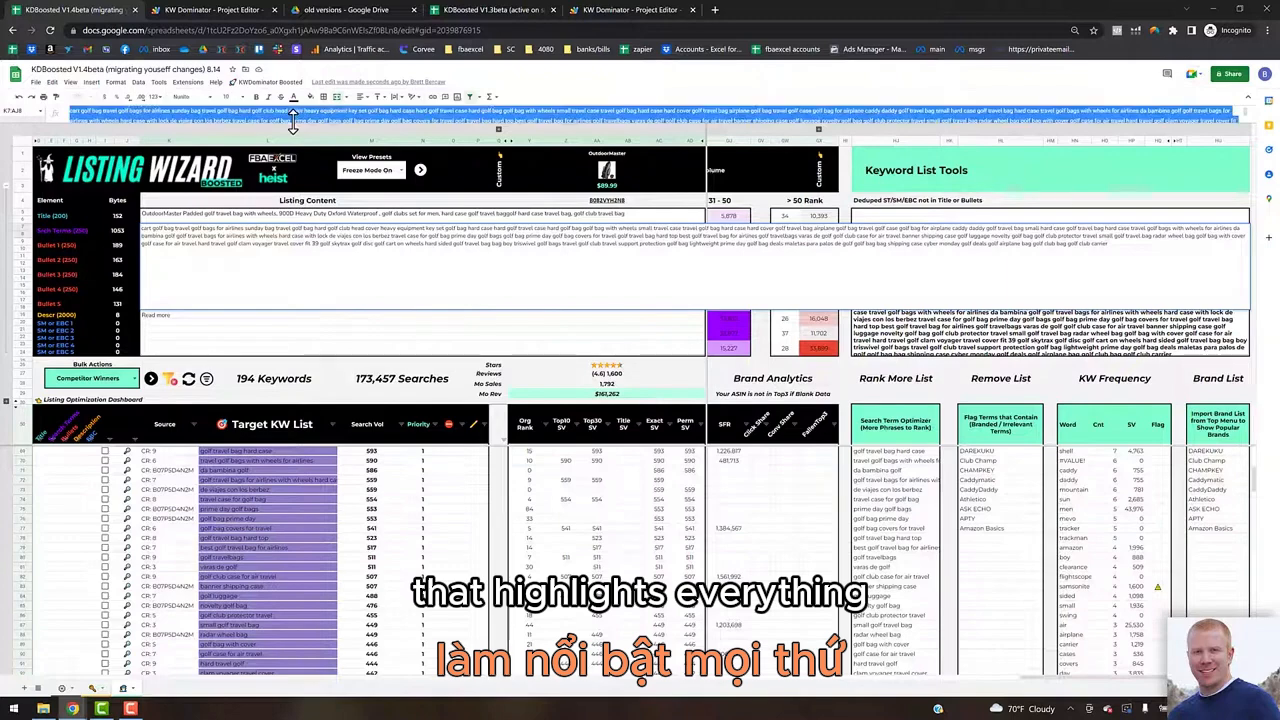
pyautogui.write('sunday bag heavy equipment key small airplane caddy daddy bambina lock viajes berbez prime top best travelbags varas banner shipping luggage novelty protector radar clam voyager fit 39 skytrax disc sided boy triswivel support protection lightweight deals maletas palos cyber monday carrier')
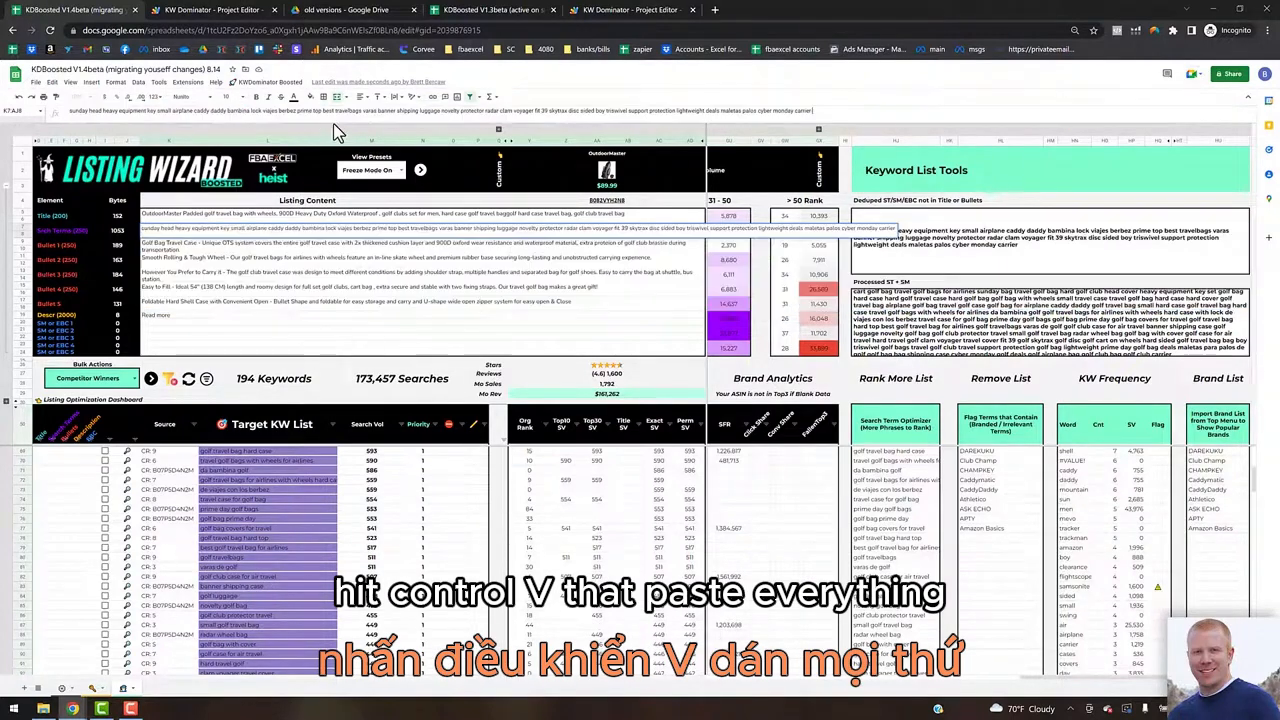
pyautogui.press('Return')
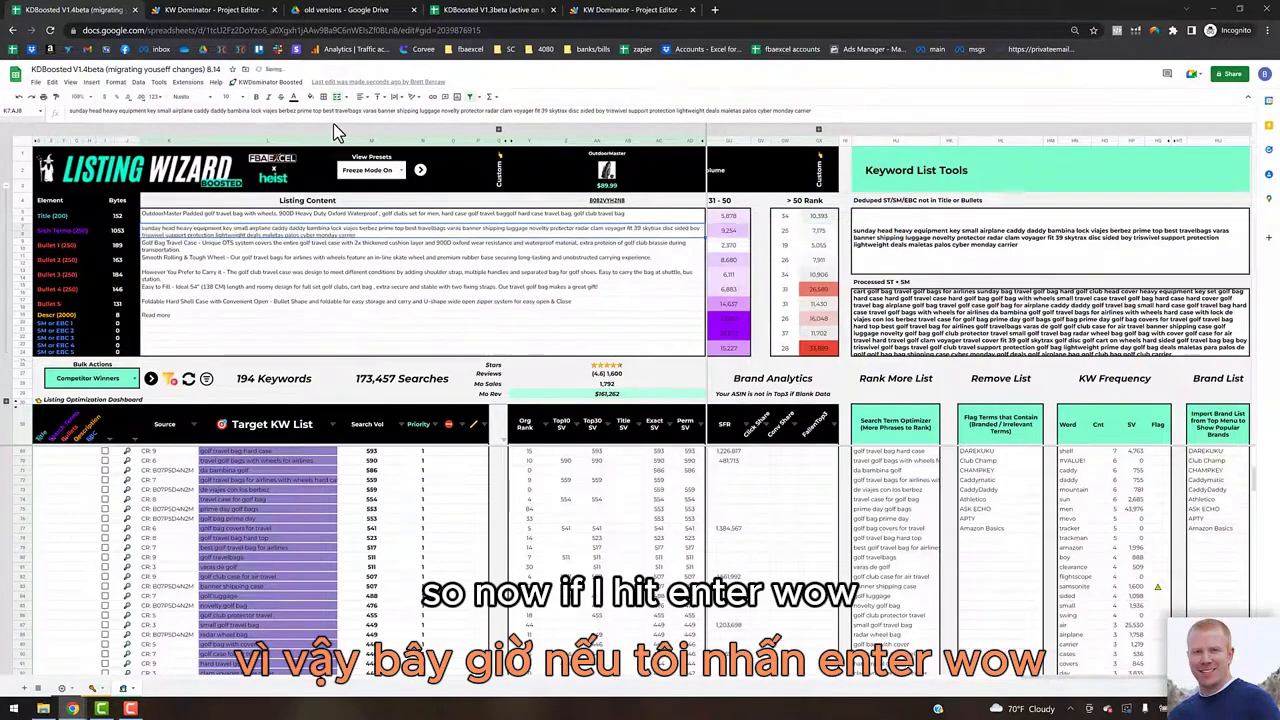
pyautogui.click(122, 231)
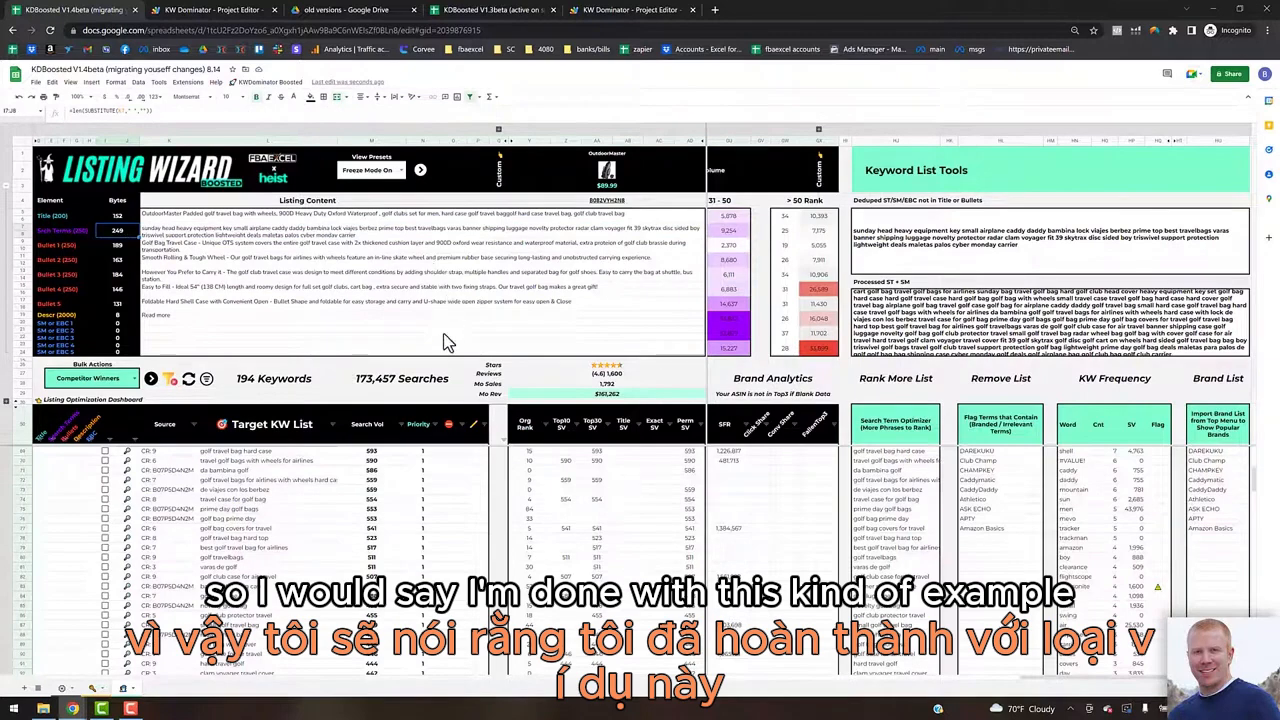
# Look at the AI copywriting search results and the SM or EBC rows of the listing content.
pyautogui.click(386, 479)
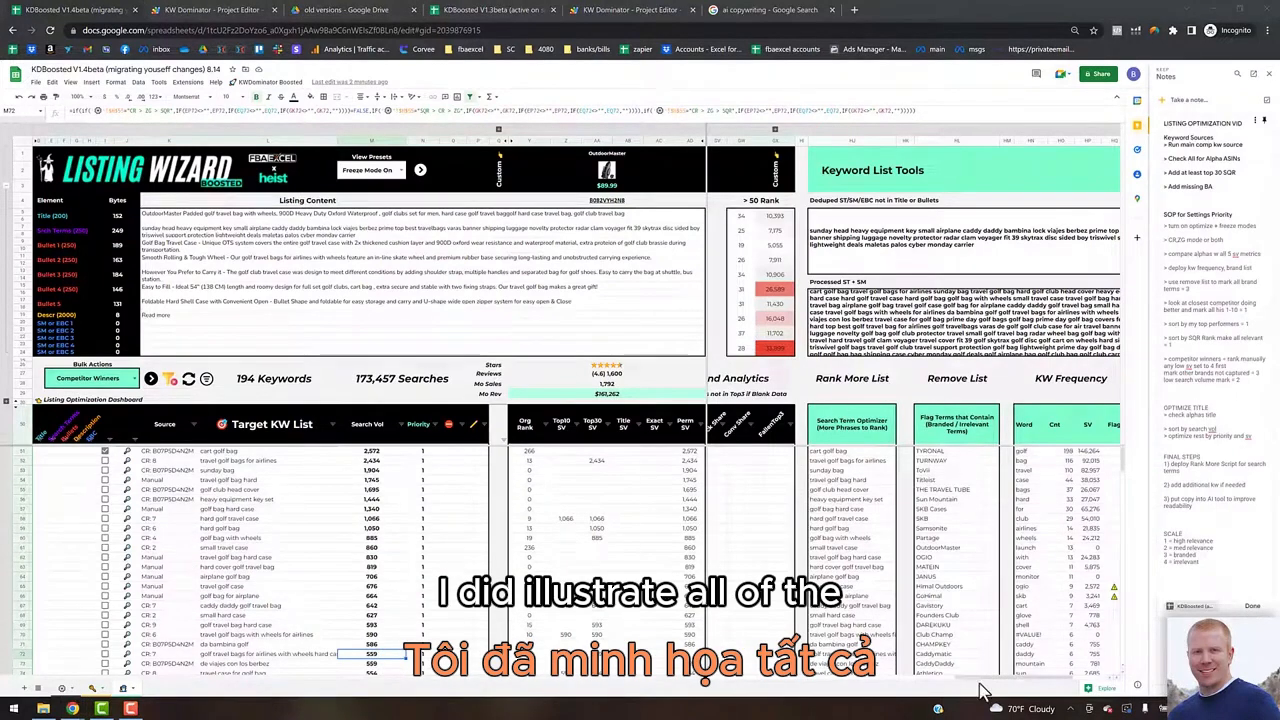
pyautogui.moveTo(991, 686); pyautogui.dragTo(1005, 686)
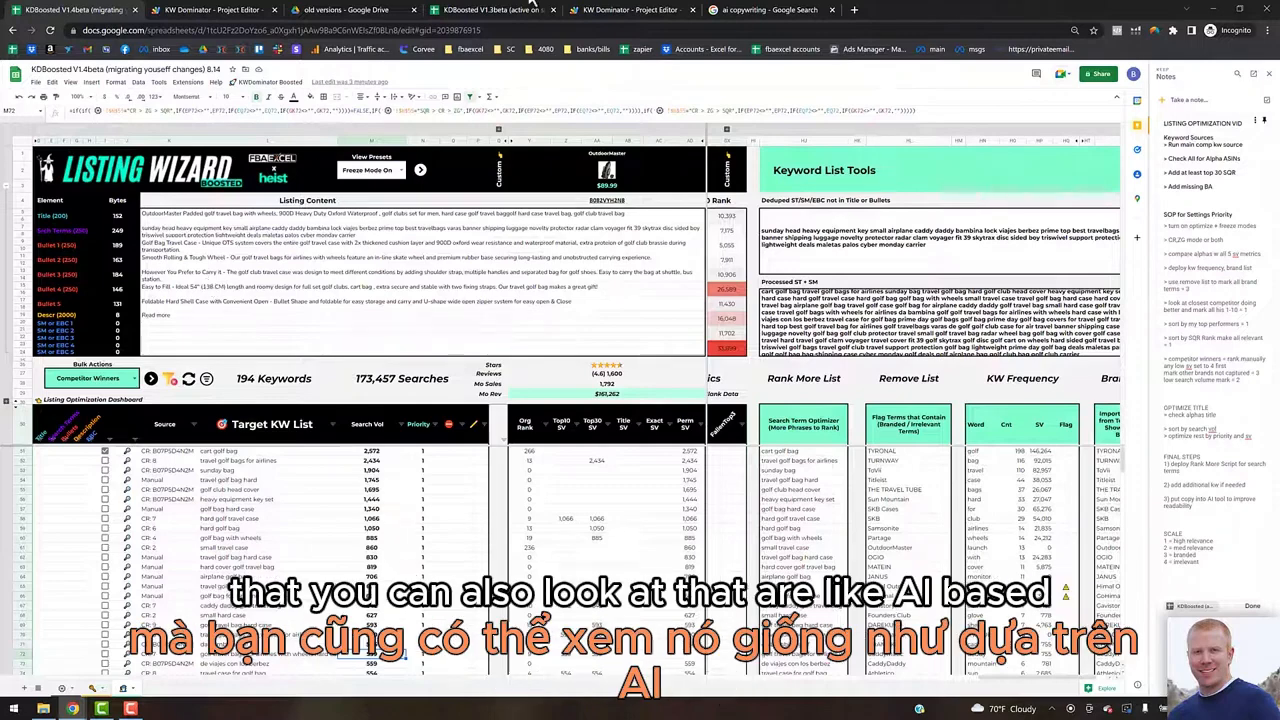
pyautogui.click(750, 12)
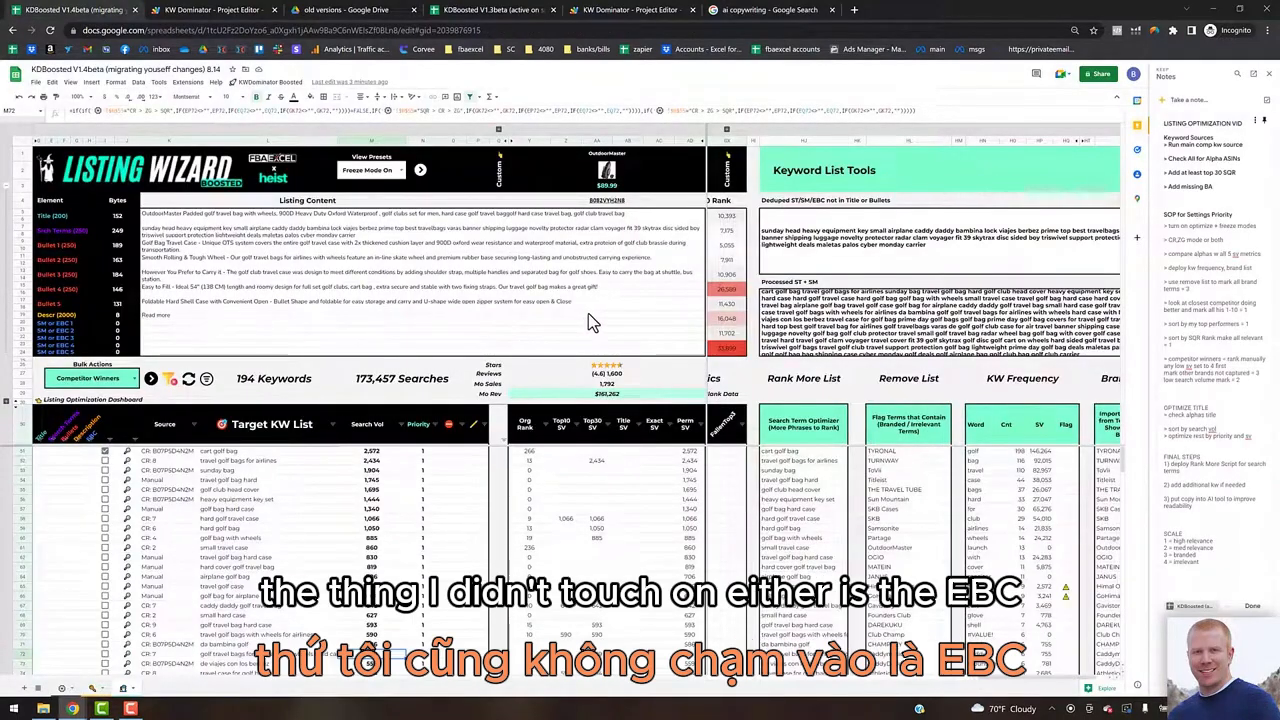
pyautogui.click(175, 325)
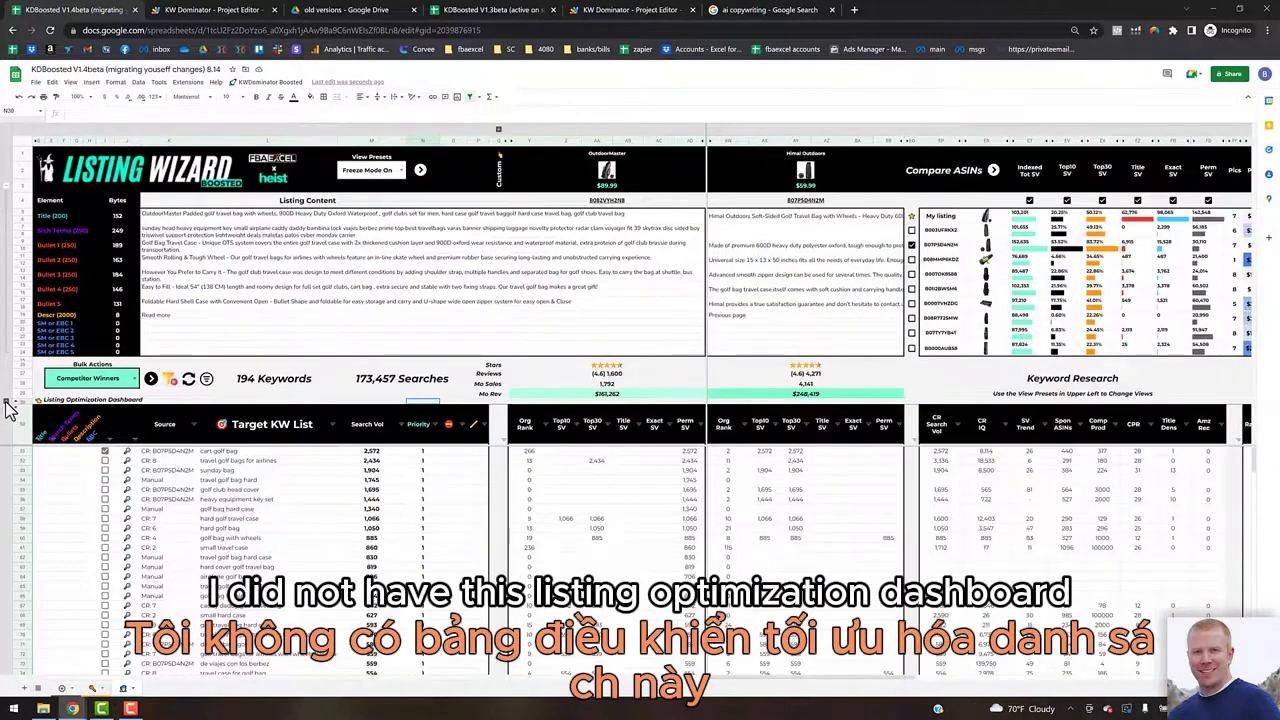
# Expand the Listing Optimization Dashboard, review the Title / Bullet Optimization Benchmarks, and collapse the dashboard again.
pyautogui.click(6, 401)
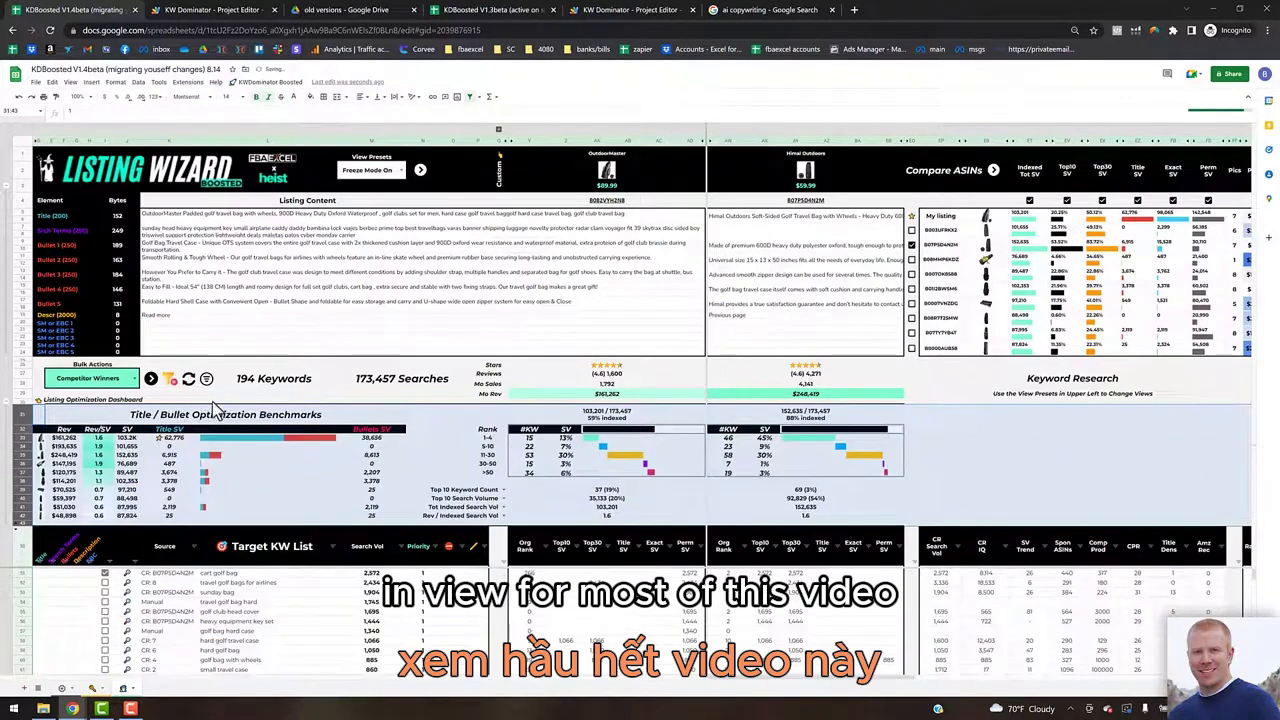
pyautogui.click(230, 394)
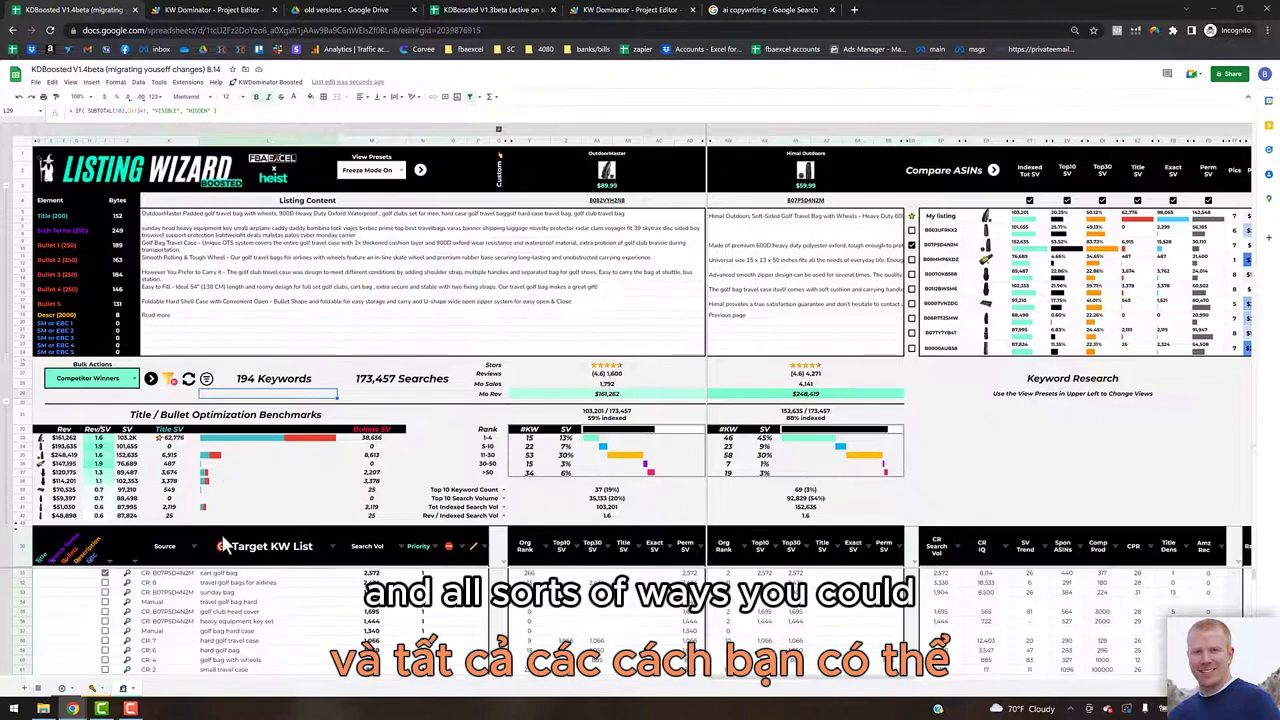
pyautogui.click(7, 404)
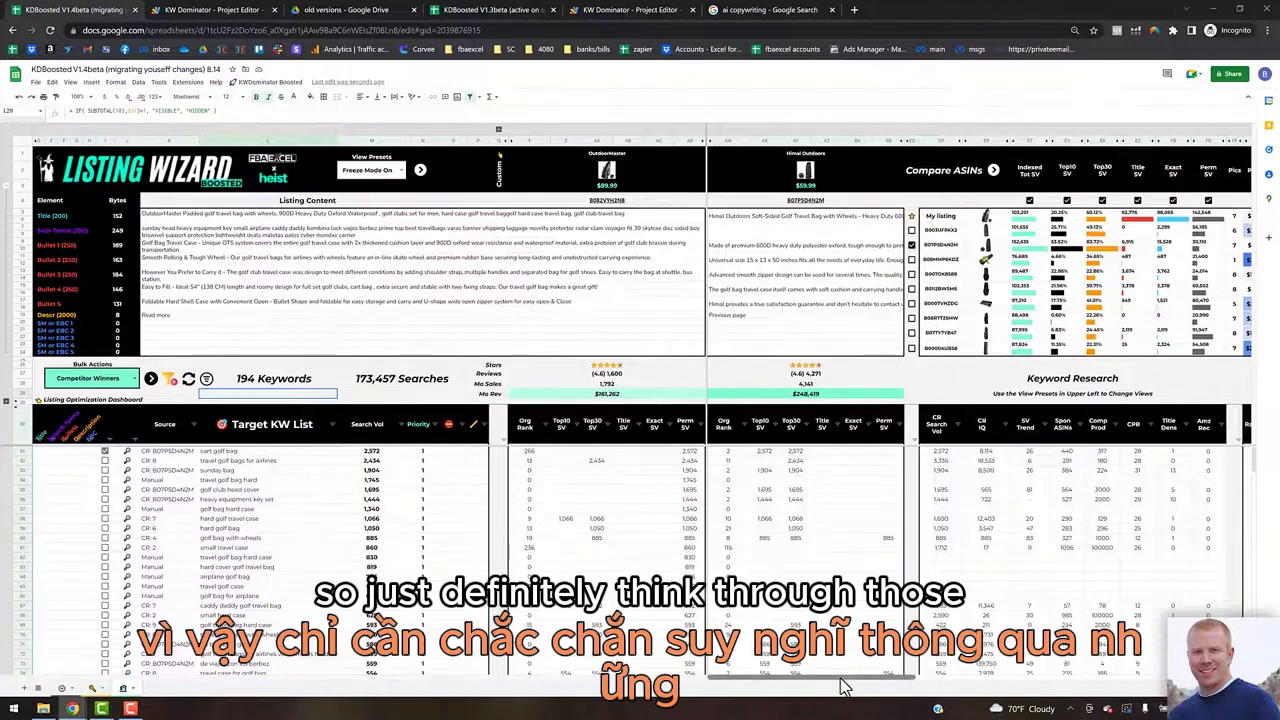
# Examine the Keyword Research and Search Term Query Report columns for further metrics to filter keywords by.
pyautogui.moveTo(840, 686); pyautogui.dragTo(888, 681)
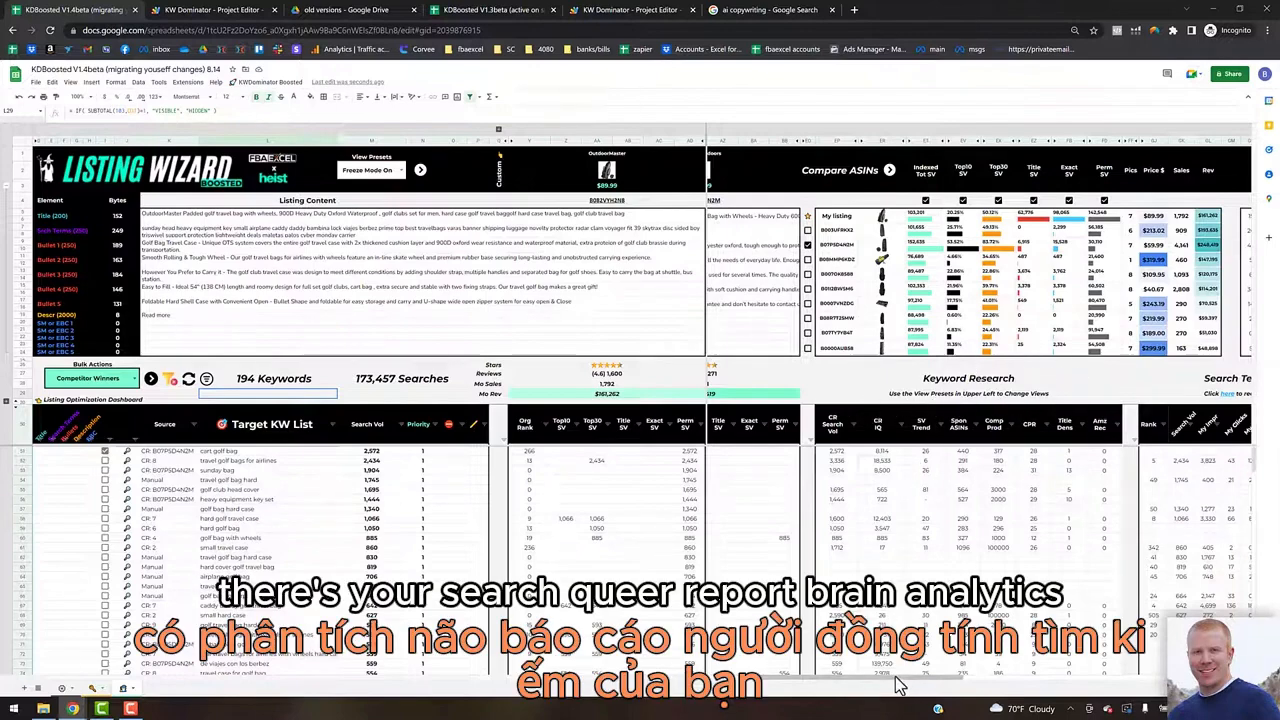
pyautogui.moveTo(929, 679); pyautogui.dragTo(1010, 677)
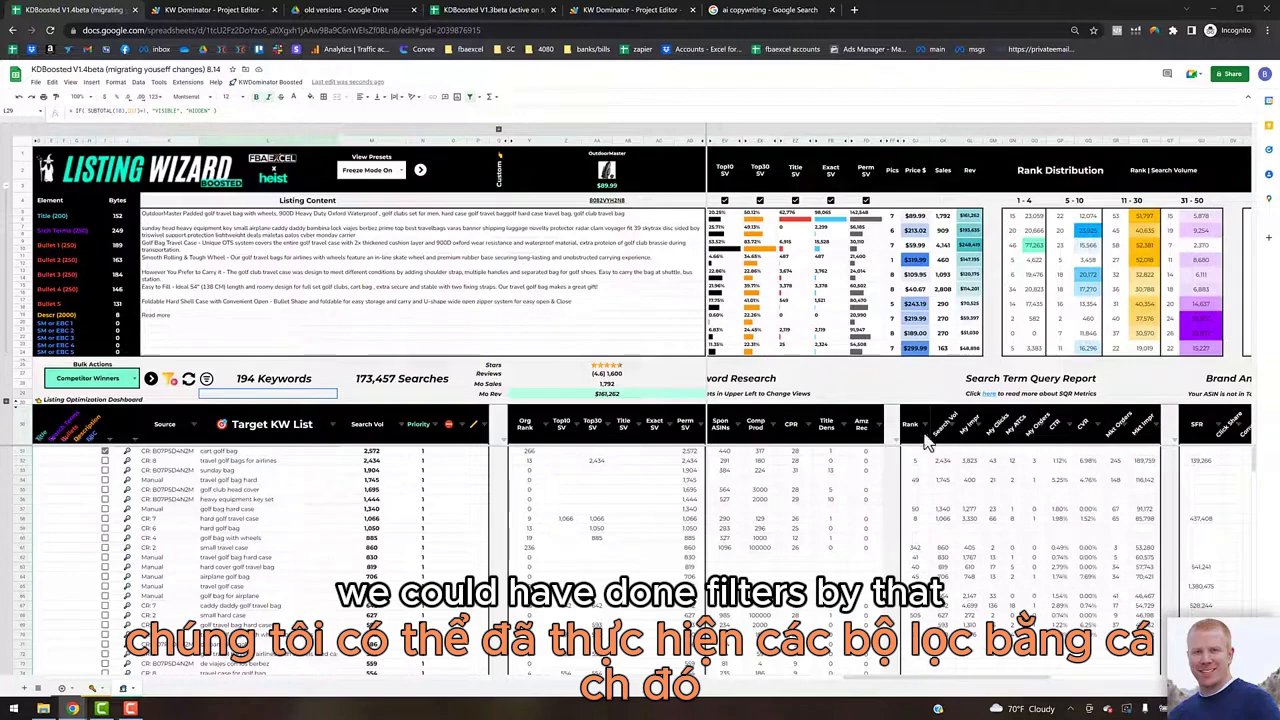
pyautogui.moveTo(988, 680); pyautogui.dragTo(923, 686)
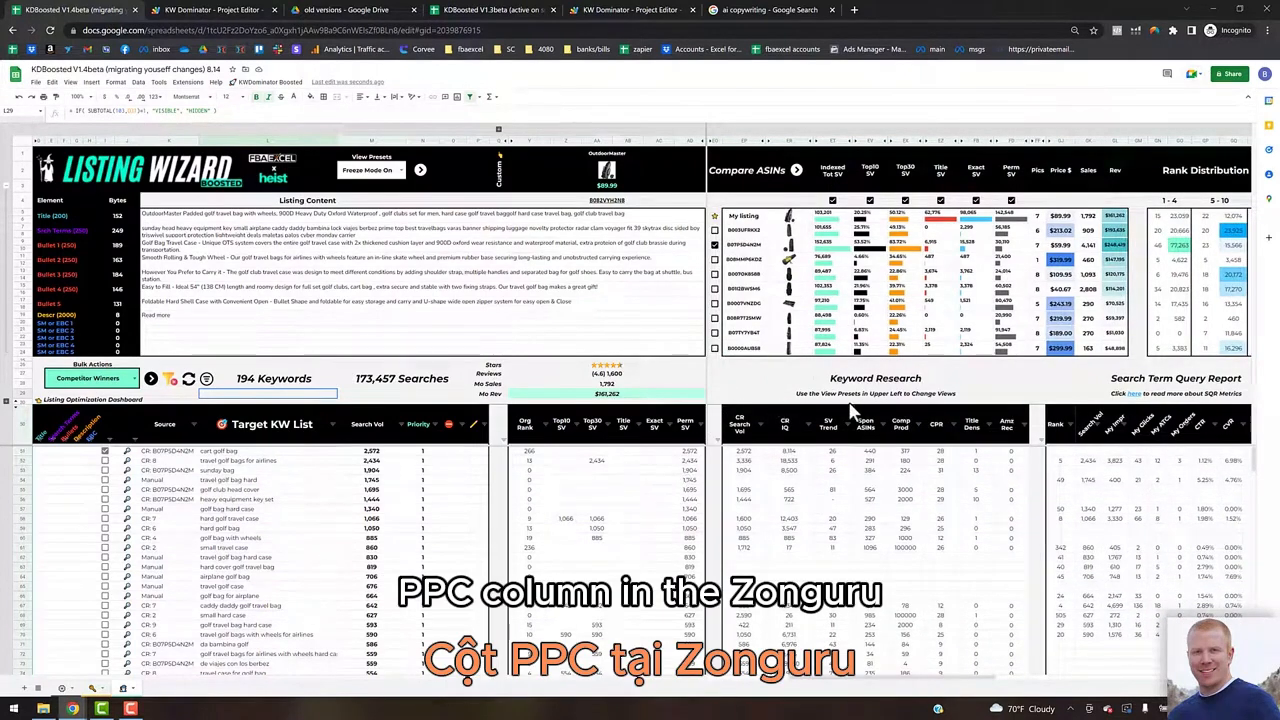